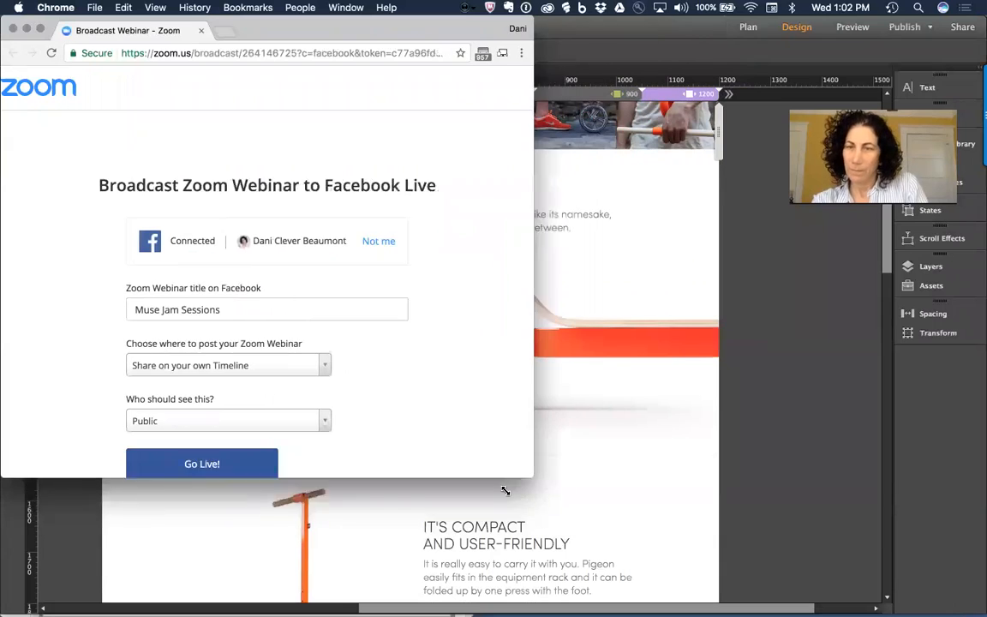
Step: Post the webinar to the Adobe Muse Facebook Page and go live
{"action": "left_click", "coordinate": [242, 360]}
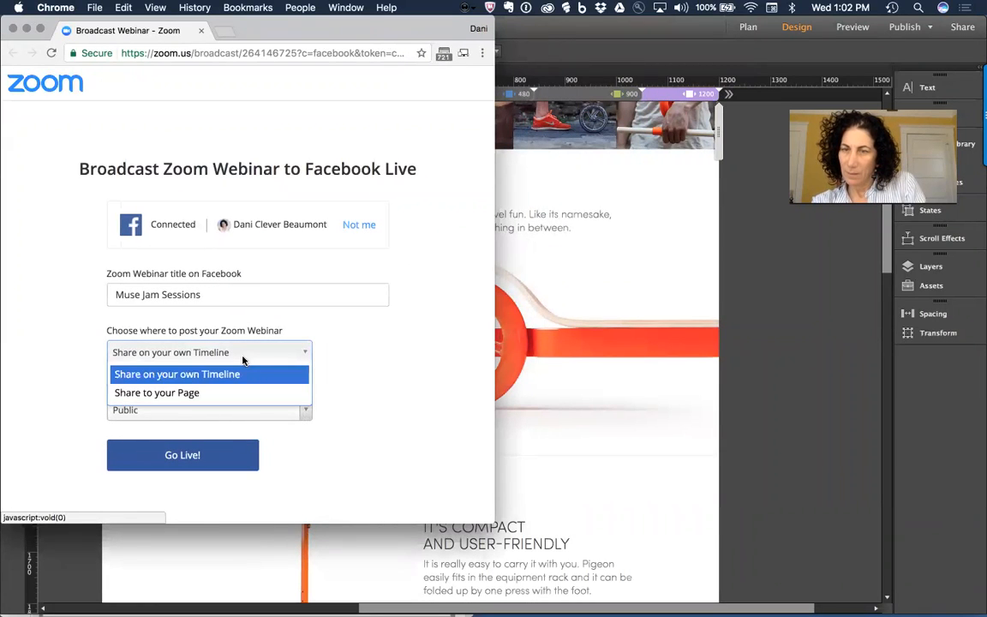
{"action": "left_click", "coordinate": [243, 394]}
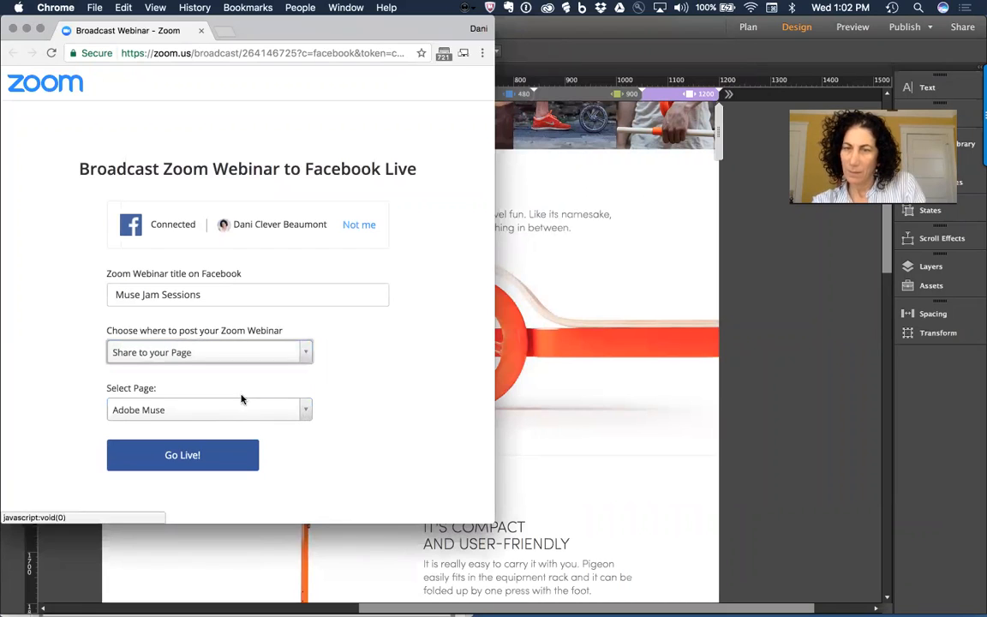
{"action": "left_click", "coordinate": [216, 456]}
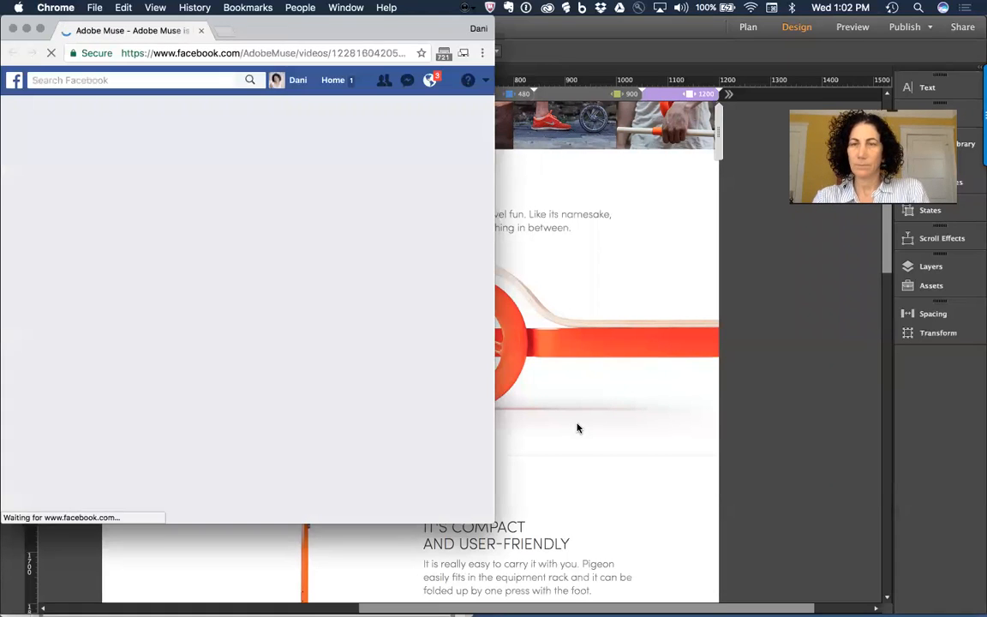
Step: Confirm the 'Adobe Muse is live now' post, then bring Adobe Muse to the front
{"action": "left_click", "coordinate": [577, 428]}
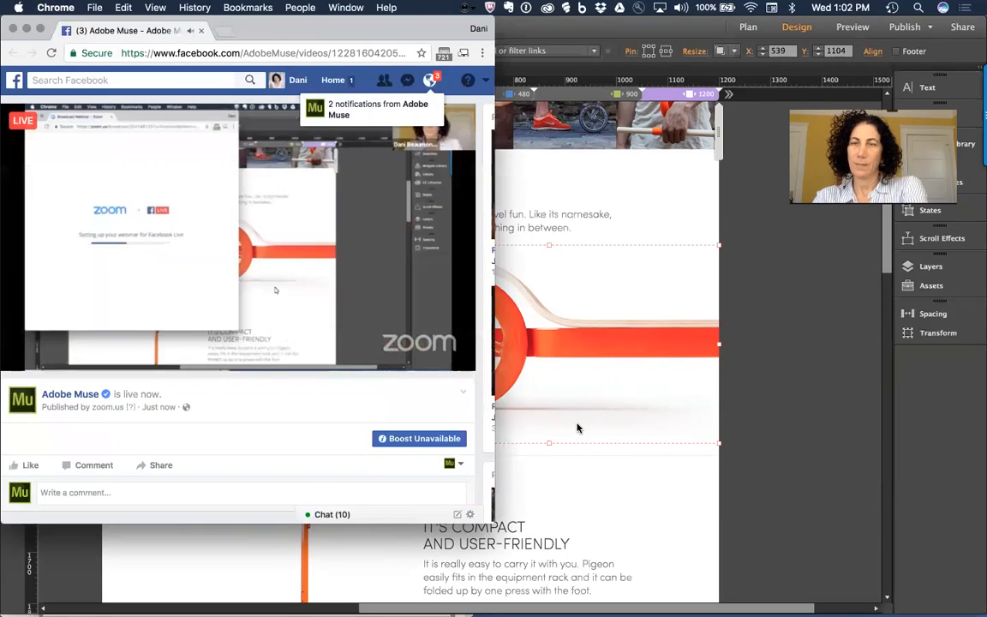
{"action": "left_click", "coordinate": [577, 427]}
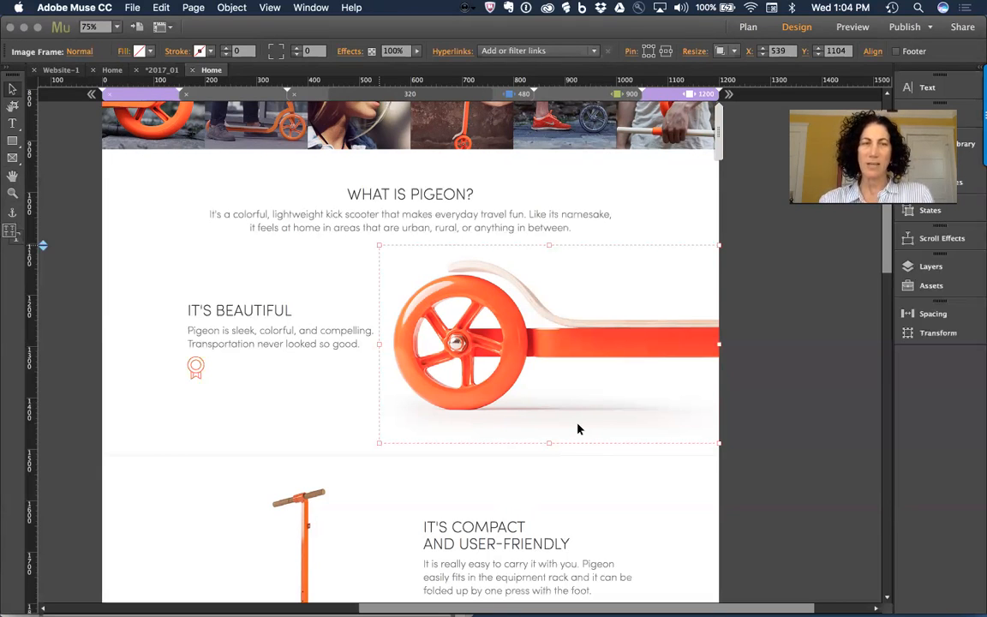
Step: Expand the Widgets Library to show its Buttons, Compositions, Forms and Menus folders
{"action": "left_click_drag", "start_coordinate": [863, 109], "coordinate": [711, 2]}
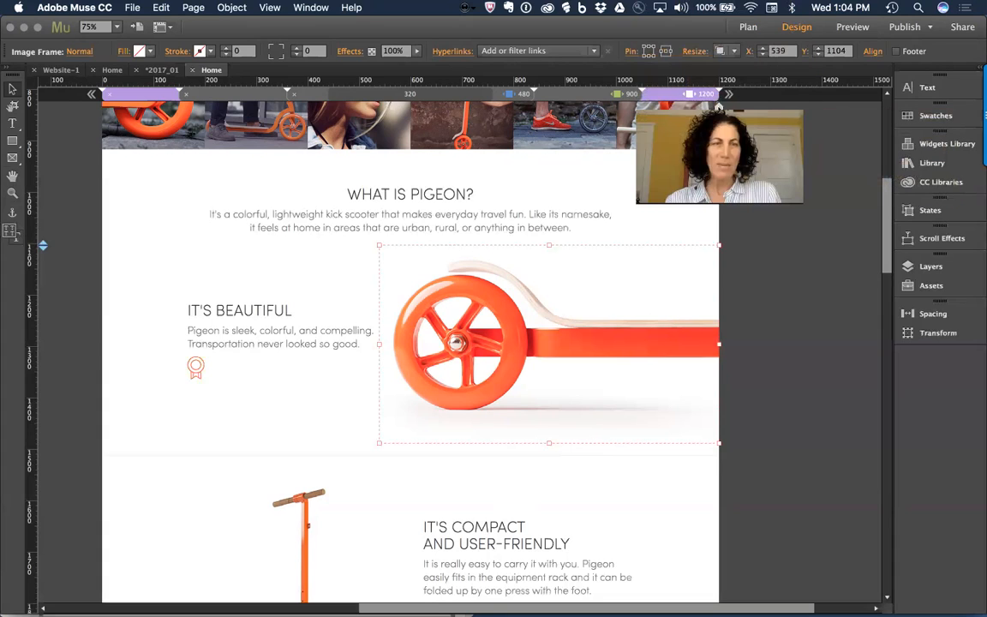
{"action": "left_click", "coordinate": [943, 143]}
{"action": "left_click_drag", "start_coordinate": [778, 110], "coordinate": [205, 242]}
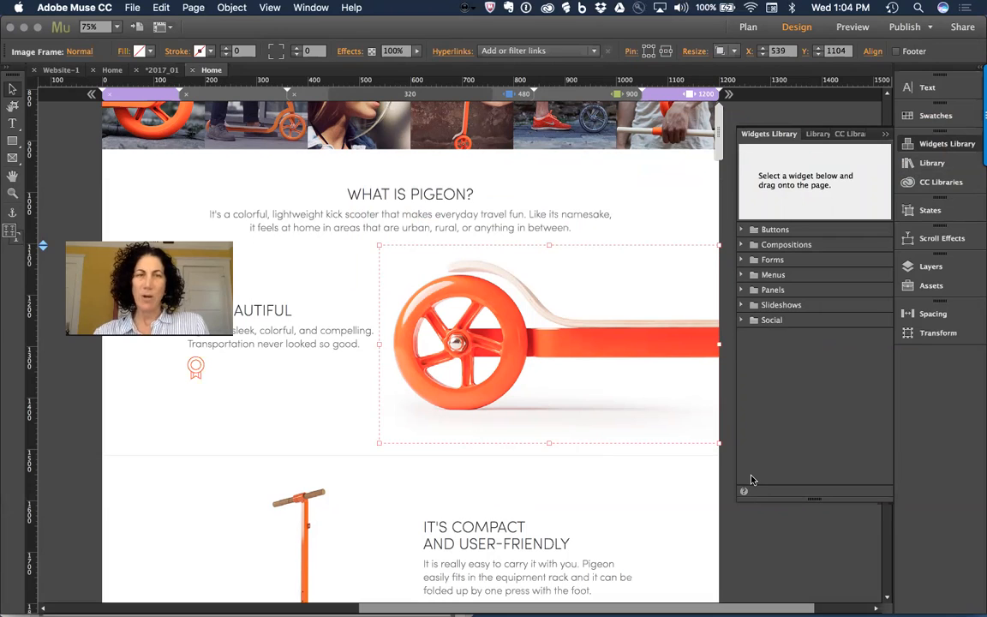
{"action": "left_click_drag", "start_coordinate": [81, 293], "coordinate": [17, 524]}
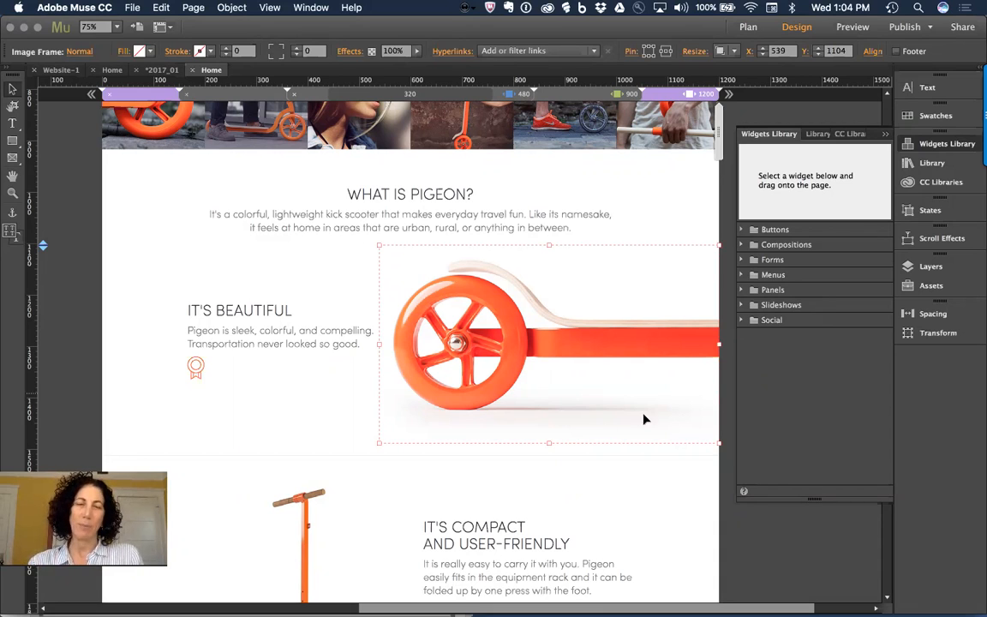
Step: In Plan view, add page Untitled 4 after Pre Order and open it
{"action": "left_click", "coordinate": [511, 461]}
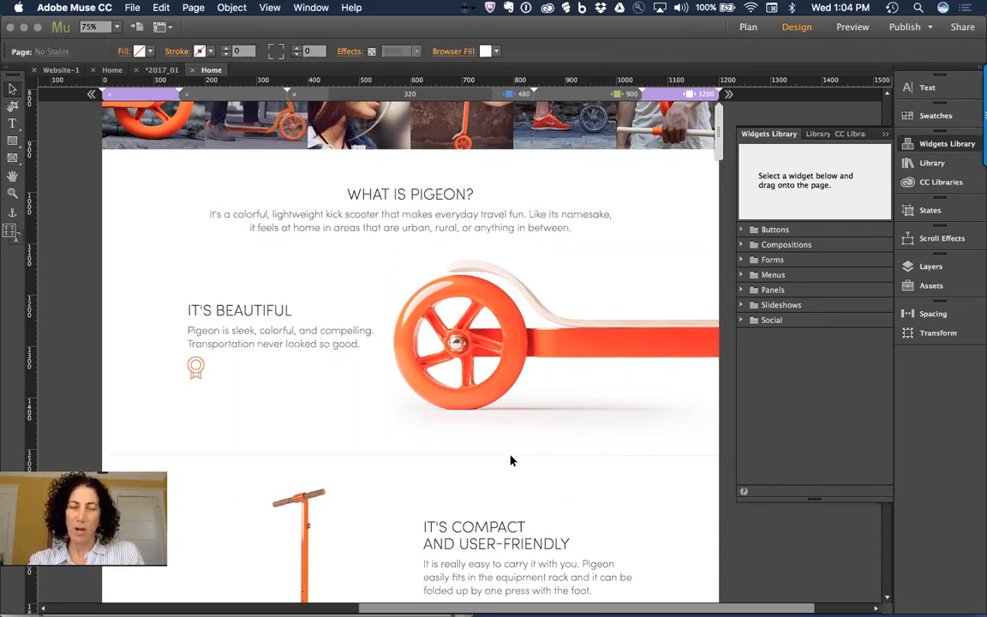
{"action": "key", "text": "super+m"}
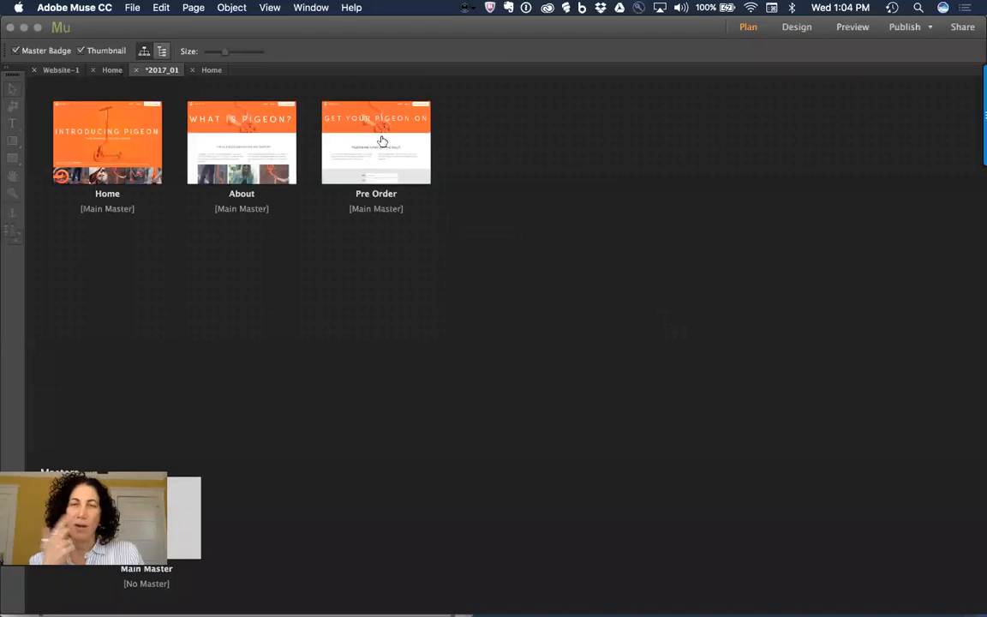
{"action": "left_click", "coordinate": [439, 144]}
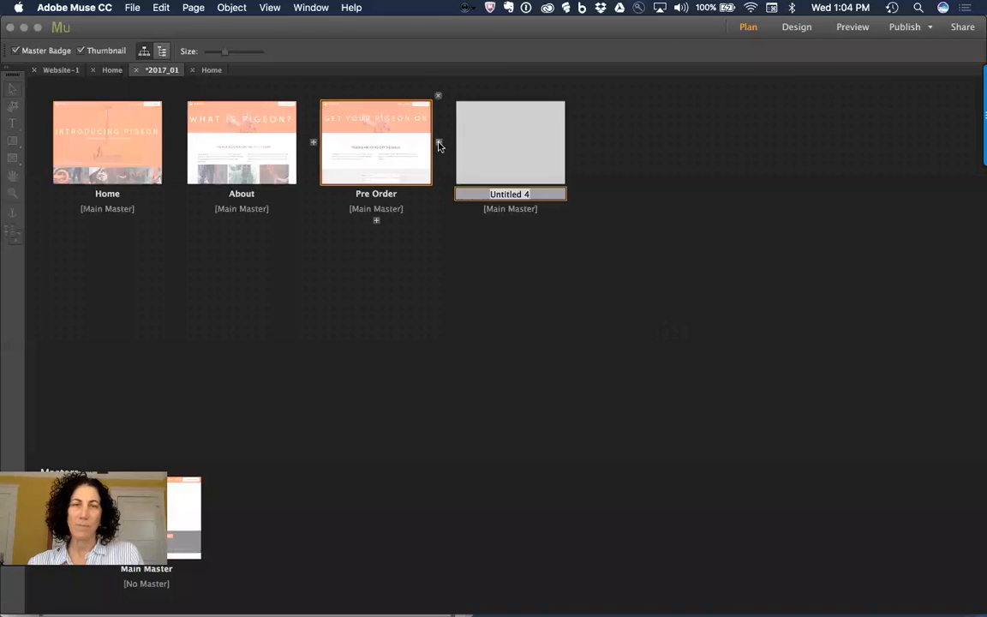
{"action": "left_click", "coordinate": [511, 150]}
{"action": "double_click", "coordinate": [514, 151]}
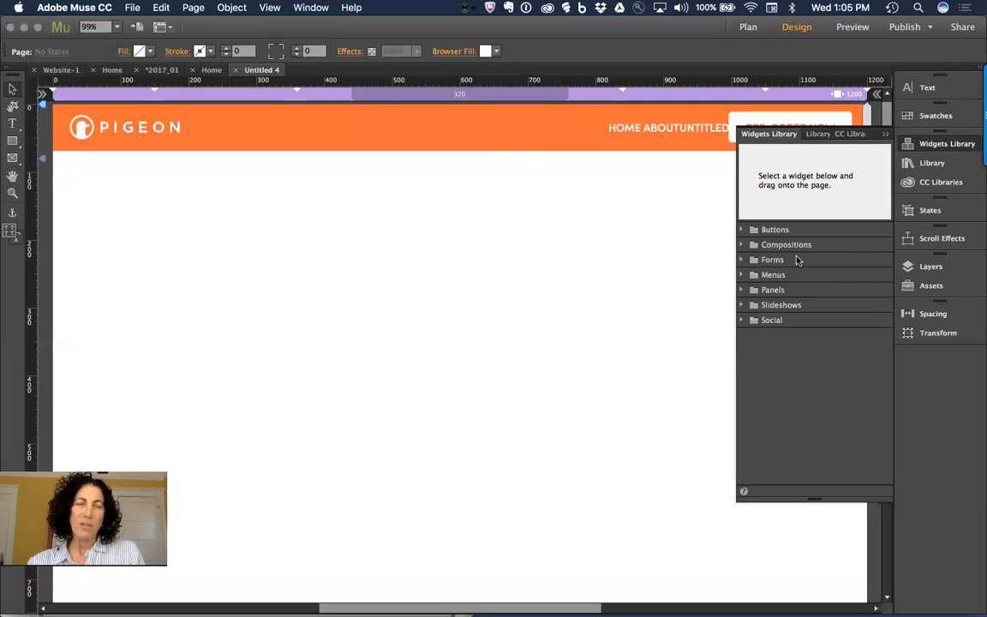
Step: Place a Detailed Contact form widget on Untitled 4, then delete it
{"action": "left_click", "coordinate": [742, 259]}
{"action": "left_click_drag", "start_coordinate": [784, 274], "coordinate": [184, 224]}
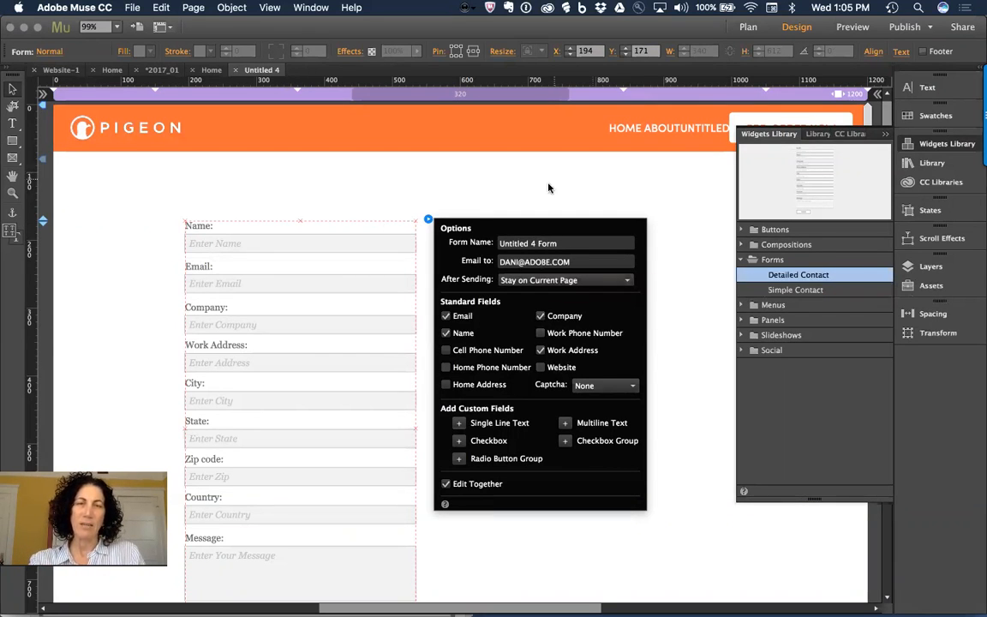
{"action": "left_click", "coordinate": [360, 278]}
{"action": "key", "text": "Delete"}
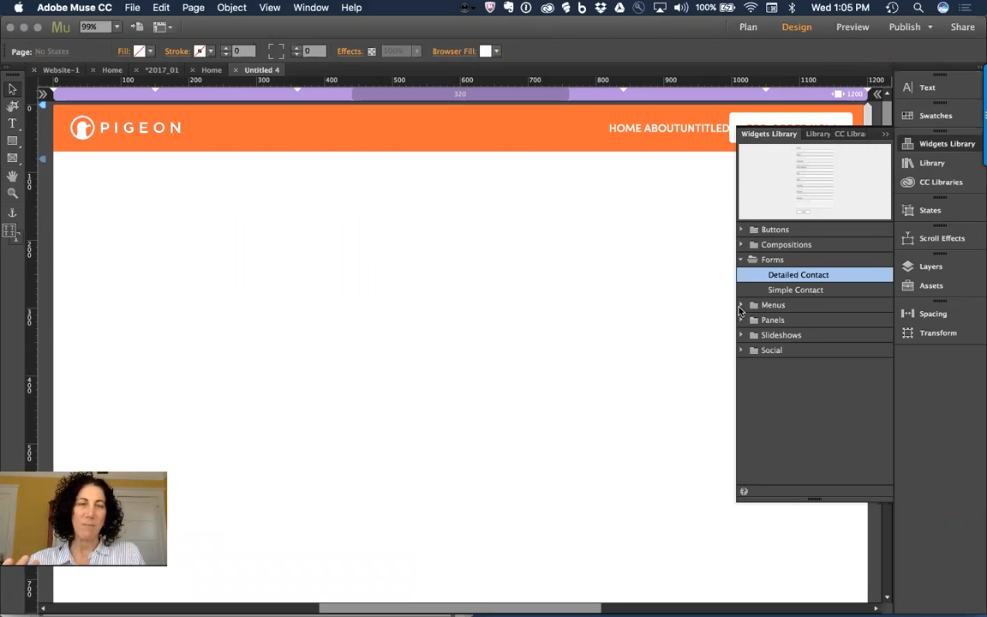
Step: Place a Horizontal menu widget on the page, delete it, and return to Plan view
{"action": "left_click", "coordinate": [795, 305]}
{"action": "left_click", "coordinate": [790, 323]}
{"action": "left_click_drag", "start_coordinate": [790, 323], "coordinate": [293, 258]}
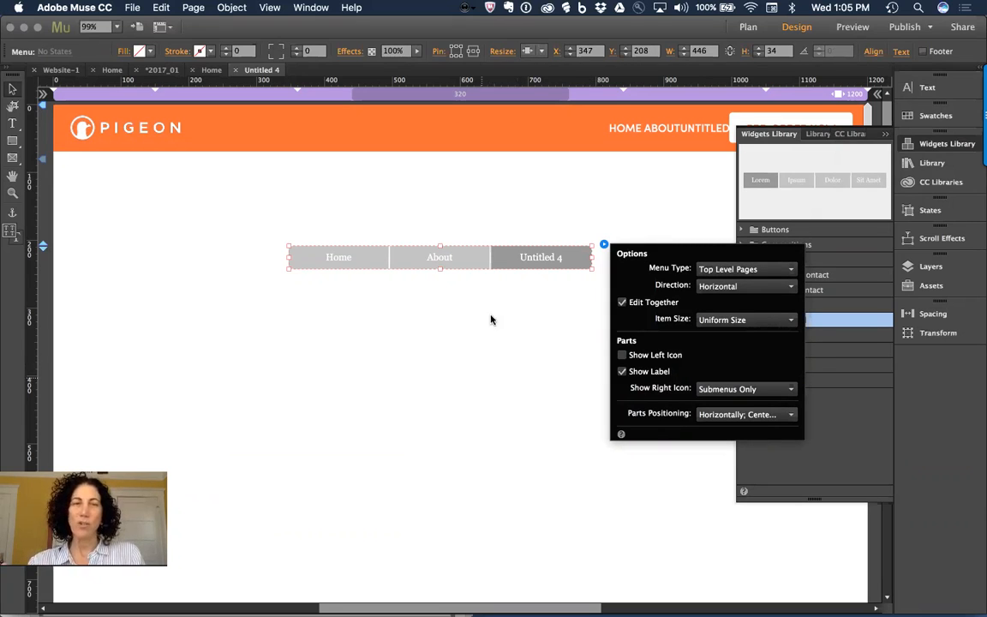
{"action": "left_click", "coordinate": [522, 255]}
{"action": "key", "text": "Delete"}
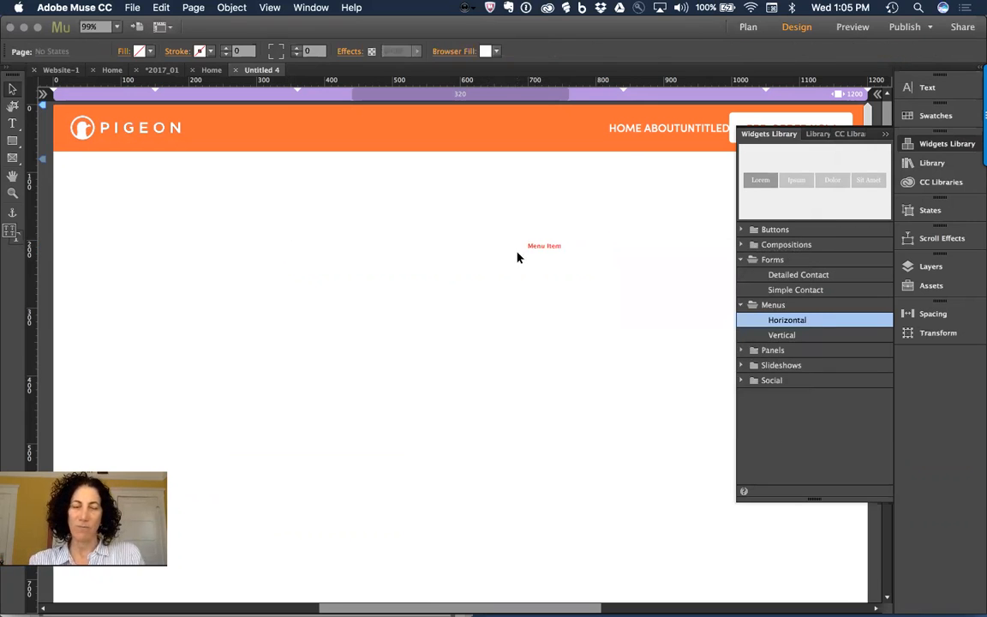
{"action": "key", "text": "super+m"}
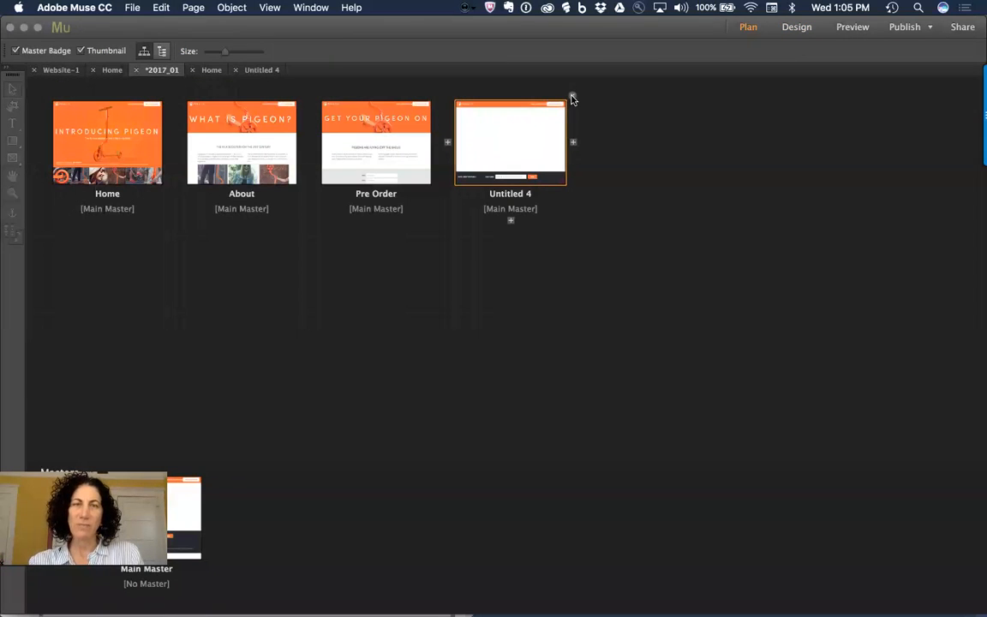
Step: Delete Untitled 4, then open Pre Order at 50% zoom and select its form
{"action": "left_click", "coordinate": [571, 98]}
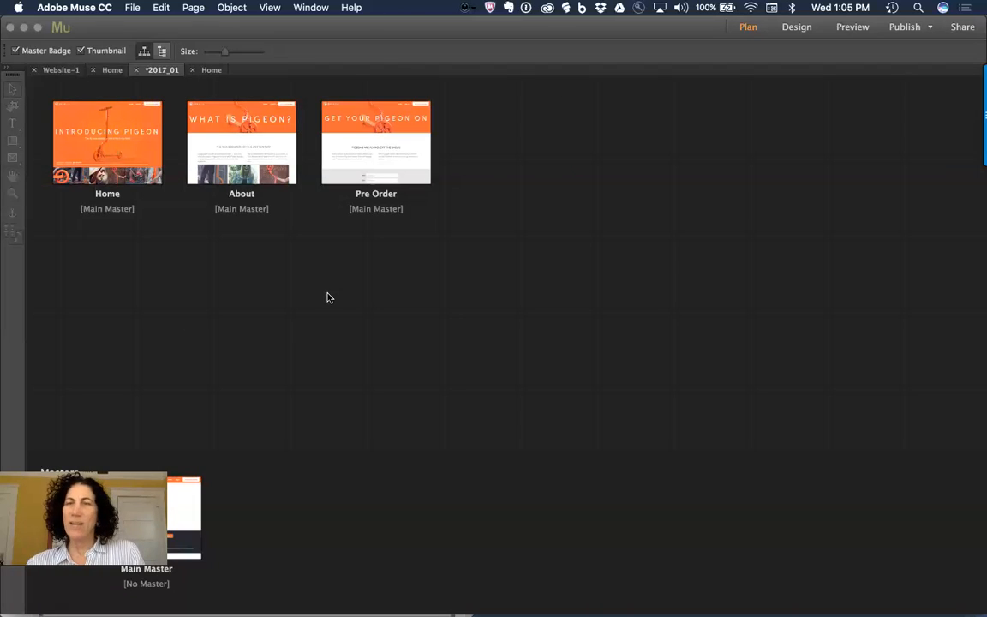
{"action": "left_click", "coordinate": [378, 139]}
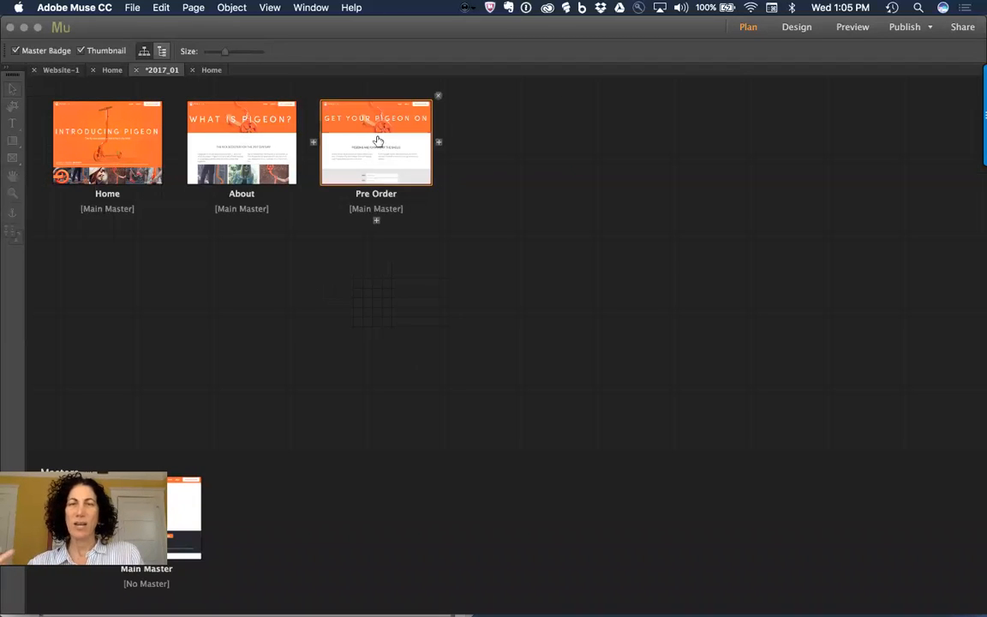
{"action": "double_click", "coordinate": [367, 152]}
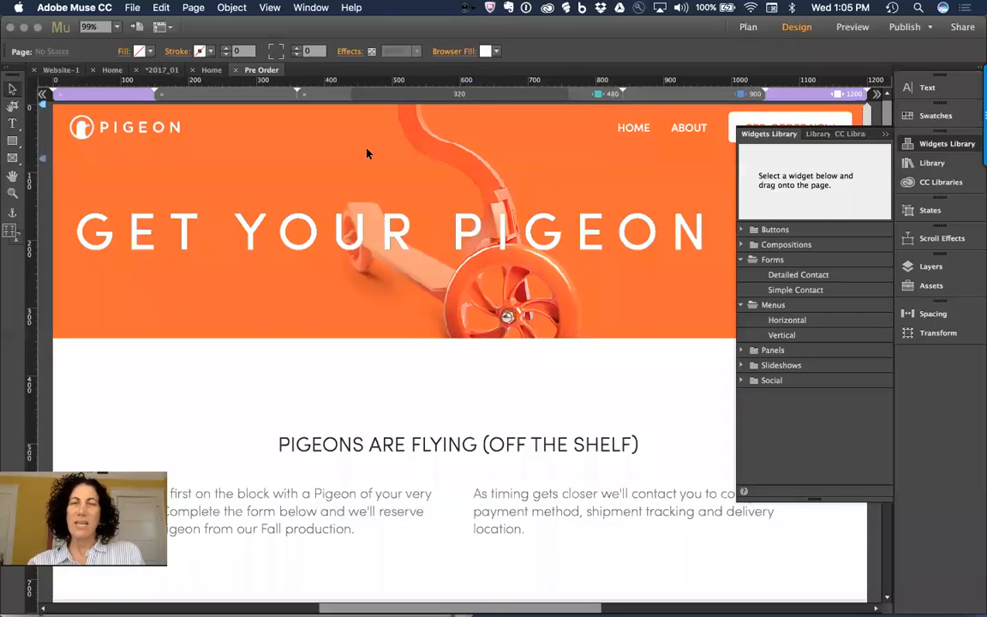
{"action": "key", "text": "super+minus"}
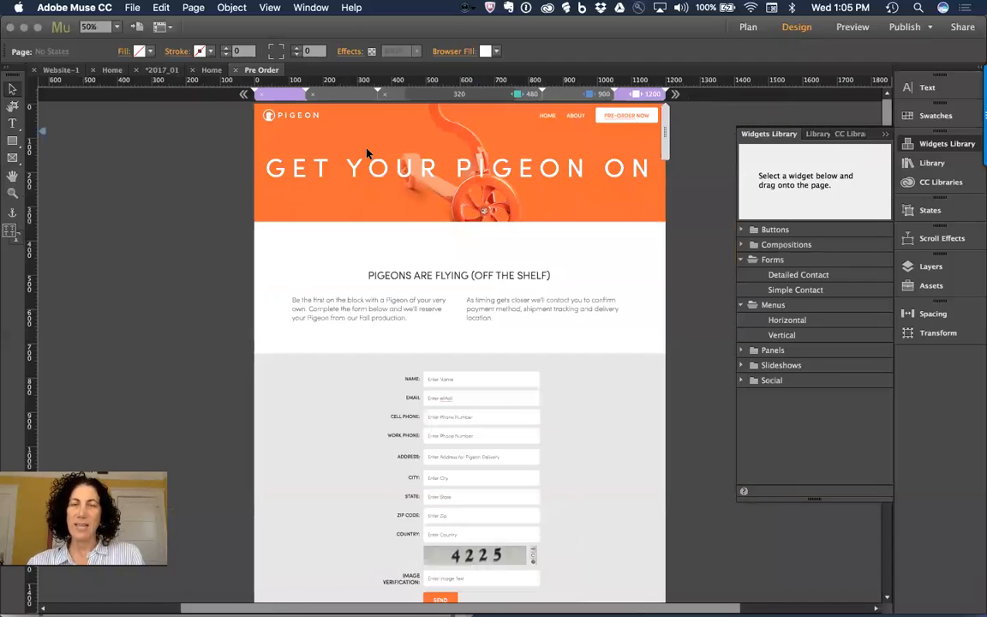
{"action": "left_click", "coordinate": [501, 396]}
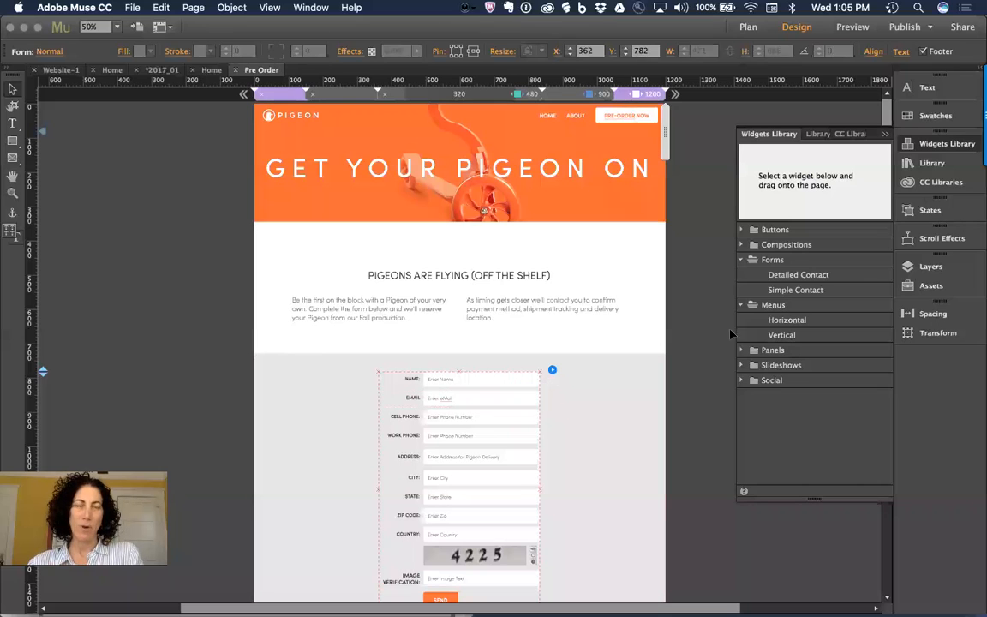
Step: Float the Widgets Library, expand CC Libraries, and show the Library panel's folders
{"action": "left_click_drag", "start_coordinate": [766, 137], "coordinate": [95, 118]}
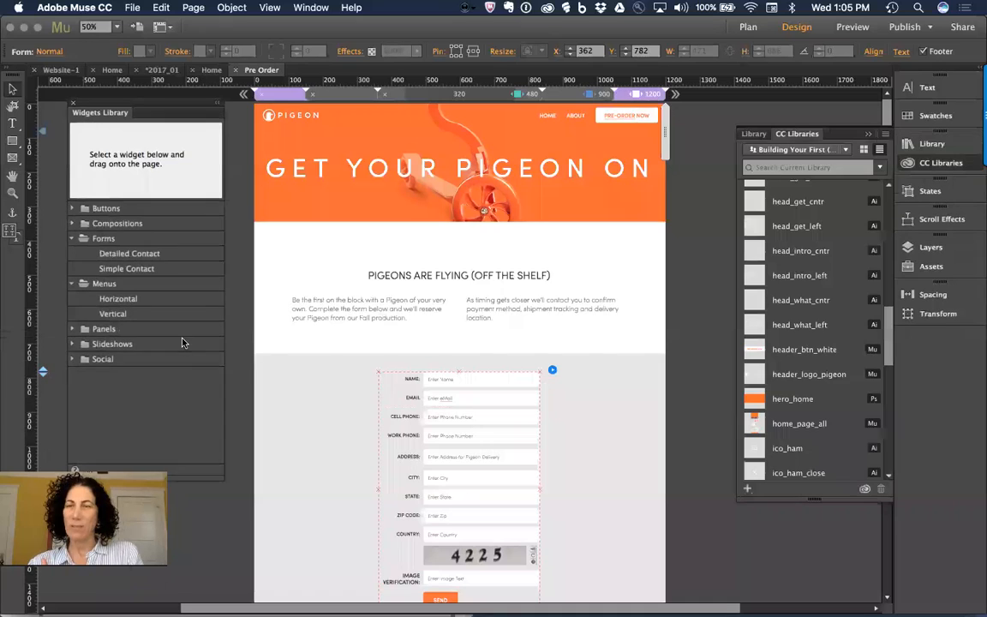
{"action": "left_click_drag", "start_coordinate": [202, 467], "coordinate": [203, 386]}
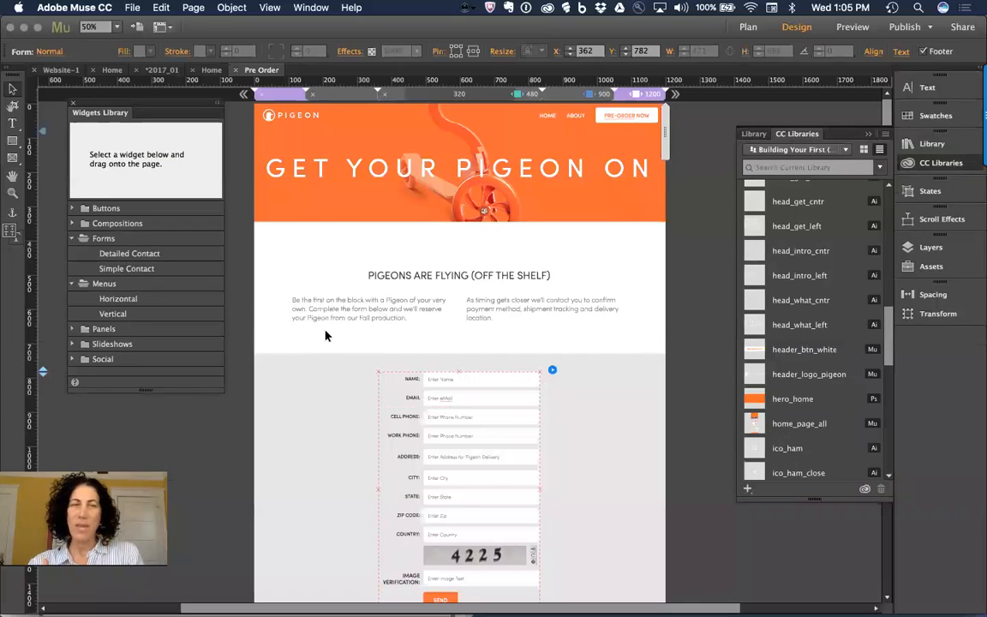
{"action": "left_click", "coordinate": [755, 134]}
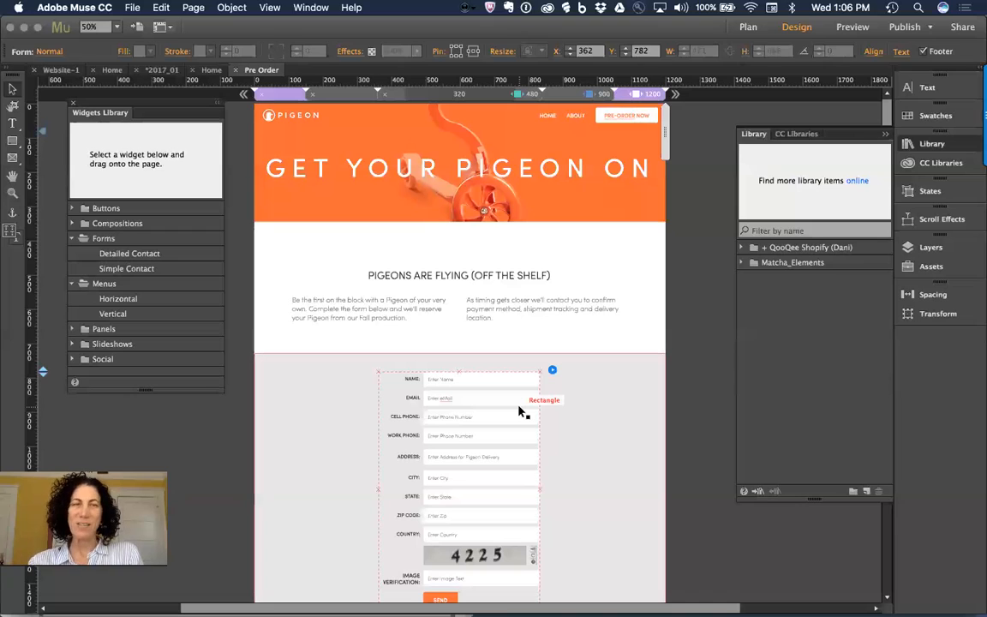
Step: Create a new library folder named Dani_Scratch
{"action": "left_click", "coordinate": [854, 492]}
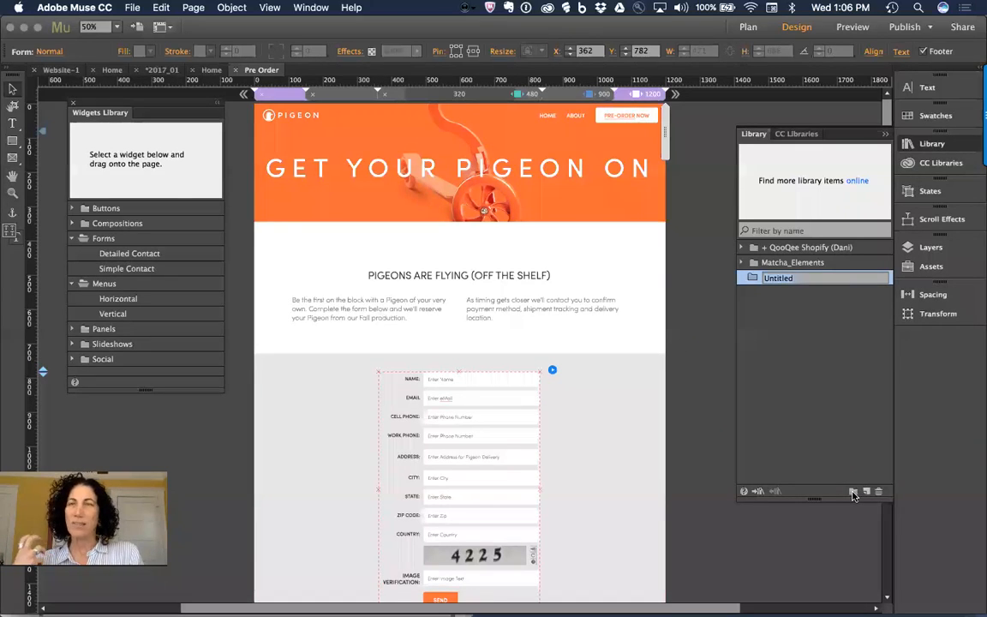
{"action": "type", "text": "D"}
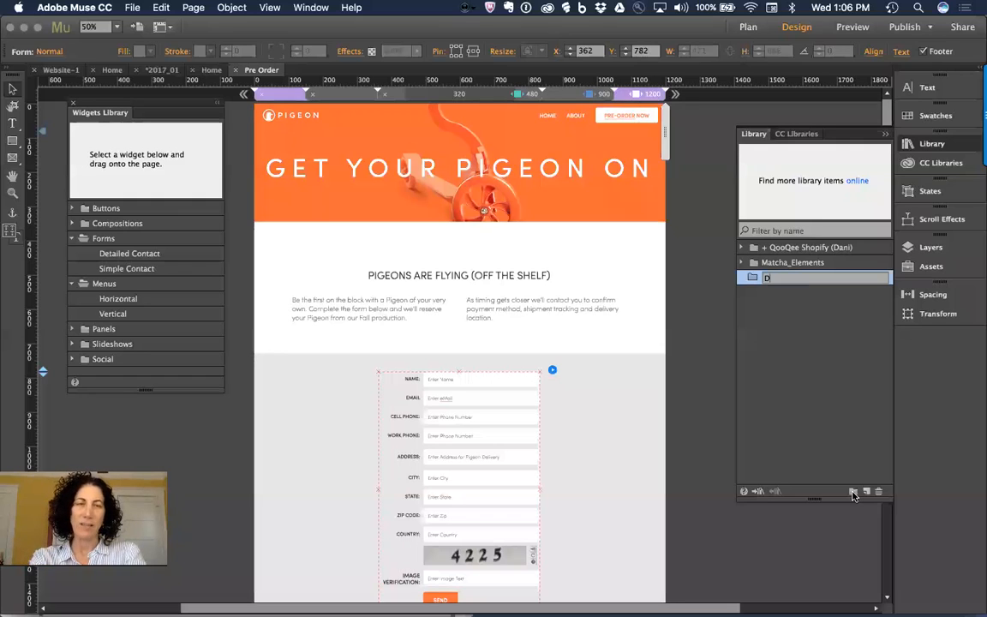
{"action": "type", "text": "ani_Scratch"}
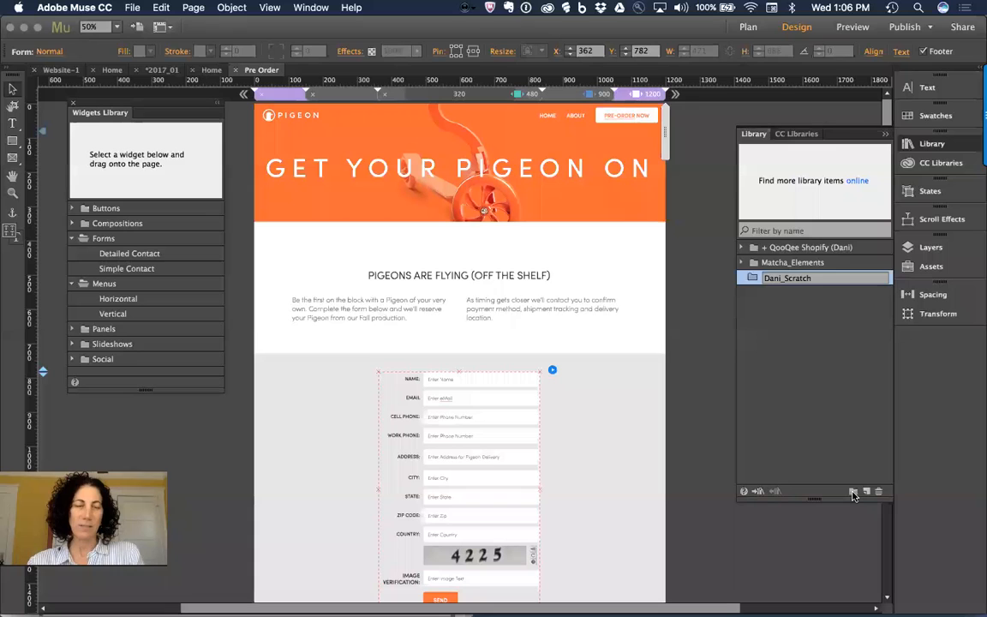
{"action": "key", "text": "Return"}
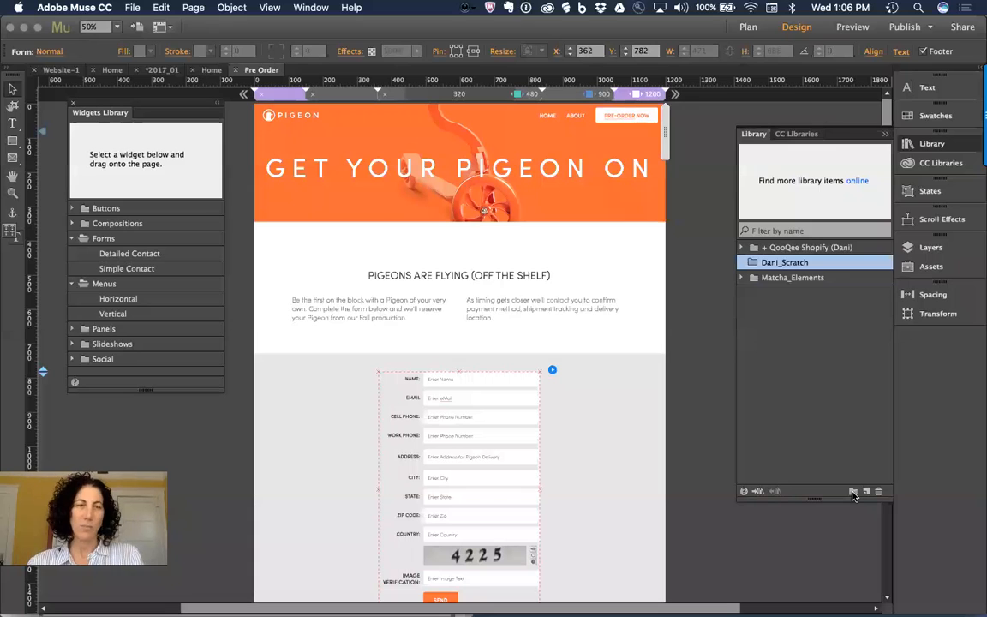
Step: Add the pre-order contact form to Dani_Scratch as a new library item
{"action": "right_click", "coordinate": [468, 380]}
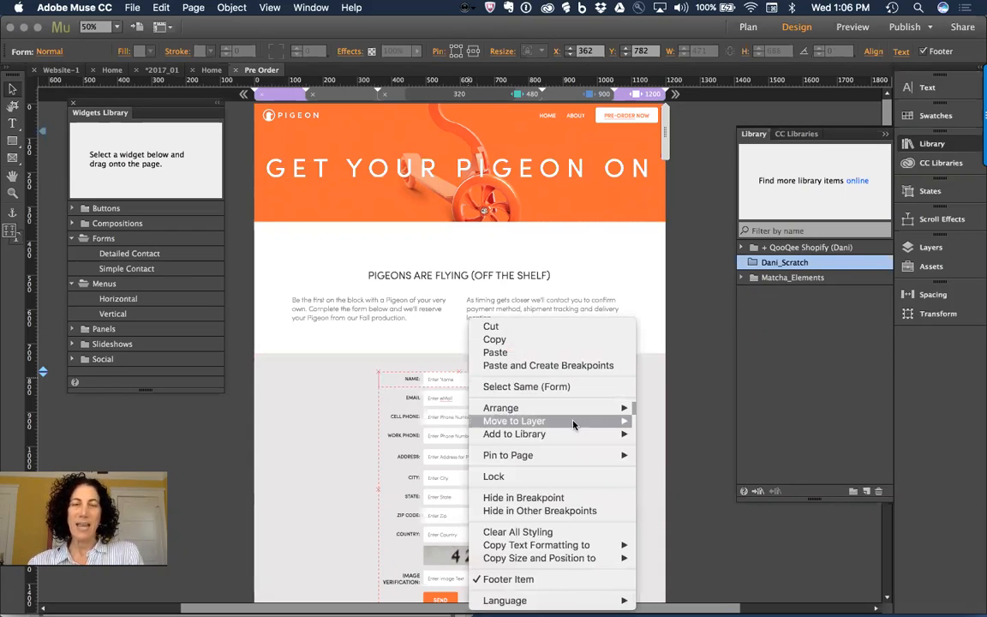
{"action": "mouse_move", "coordinate": [557, 434]}
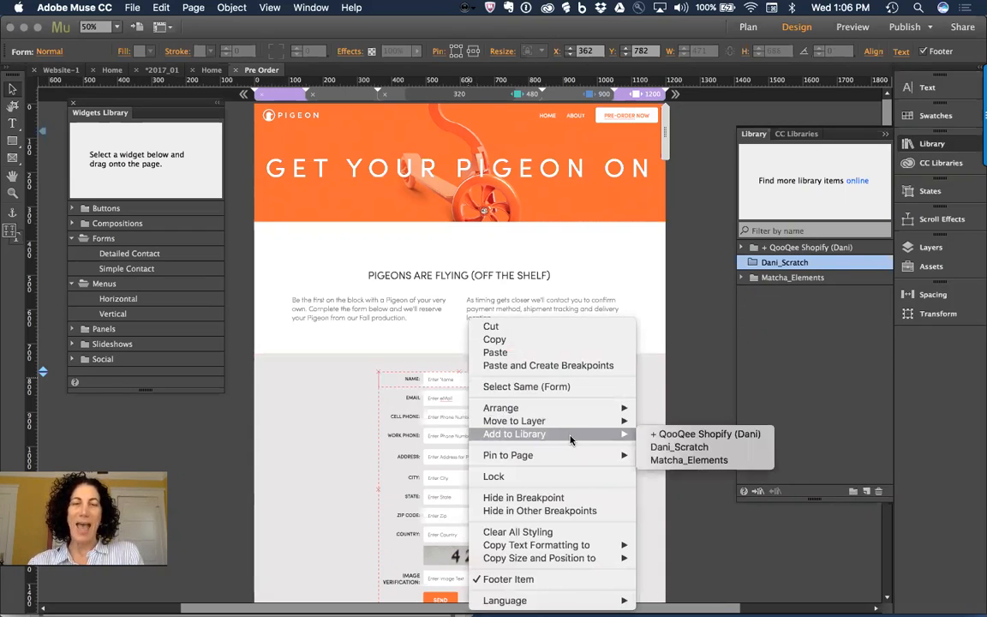
{"action": "left_click", "coordinate": [717, 449]}
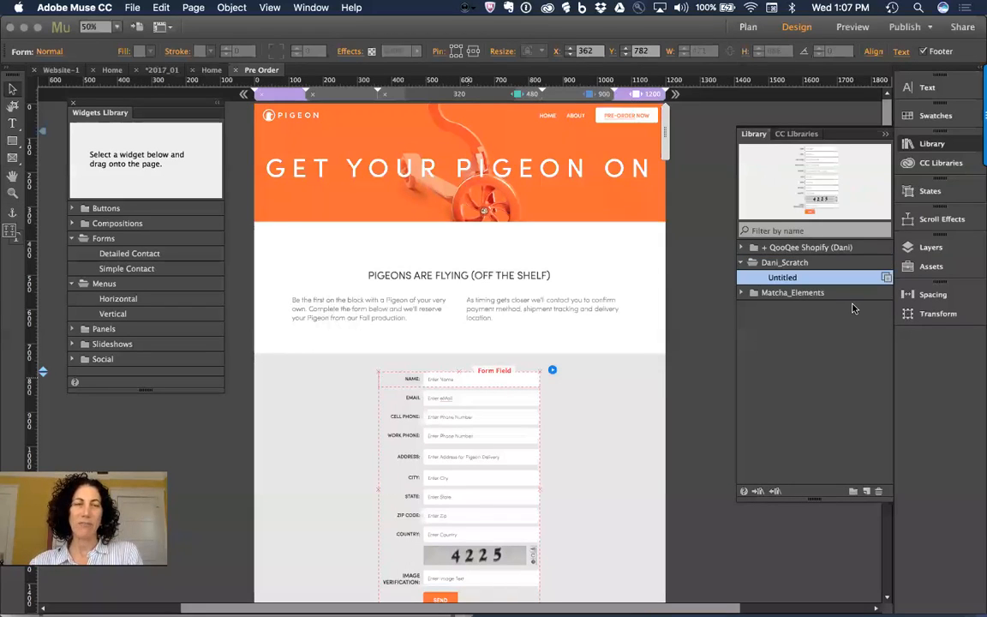
Step: Rename the Untitled library item to form_pigeon and collapse the Dani_Scratch folder
{"action": "double_click", "coordinate": [791, 280]}
{"action": "type", "text": "form_pig"}
{"action": "type", "text": "e"}
{"action": "type", "text": "on"}
{"action": "key", "text": "Return"}
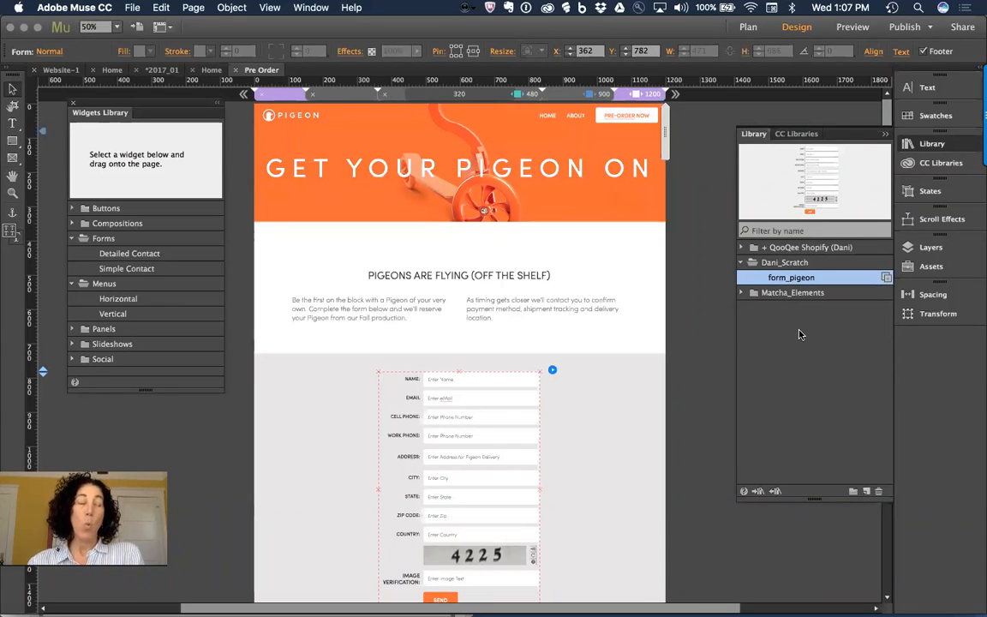
{"action": "left_click", "coordinate": [742, 262]}
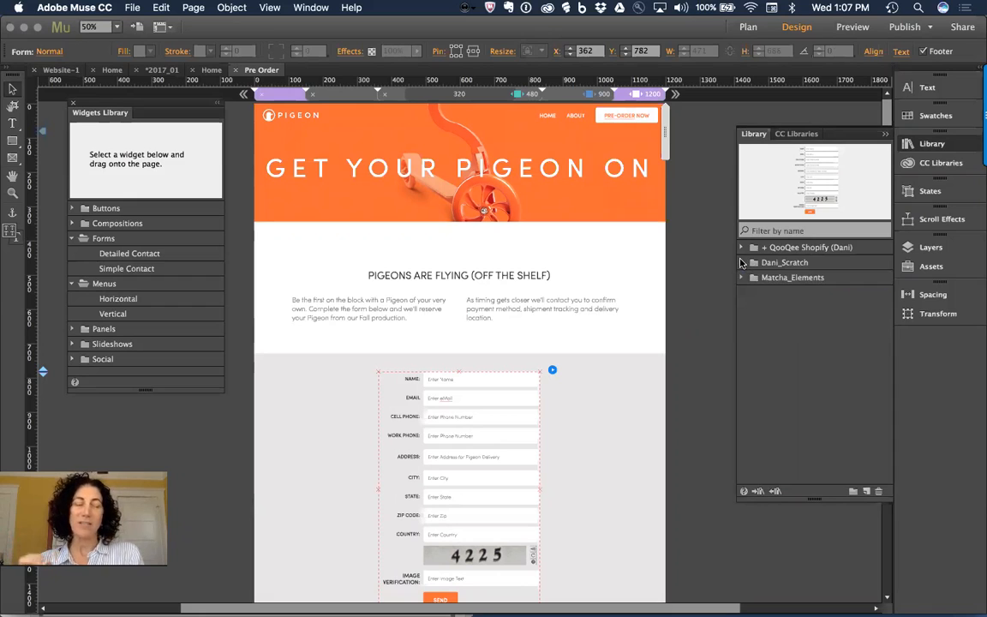
{"action": "left_click", "coordinate": [770, 262]}
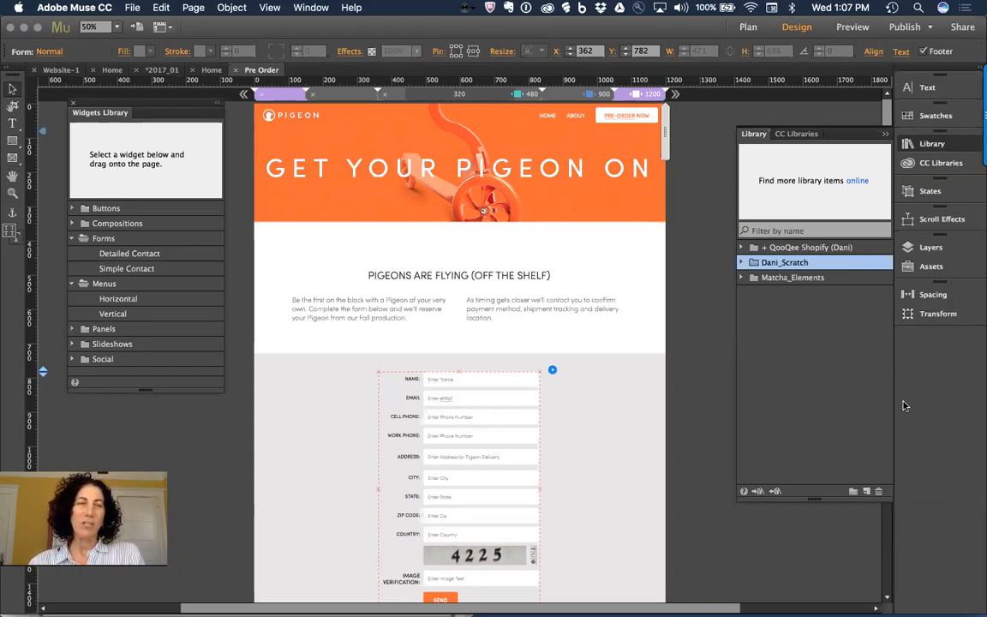
Step: Expand QooQee Shopify (Dani) to preview its Button item, then switch to the Chrome live stream
{"action": "left_click", "coordinate": [742, 247]}
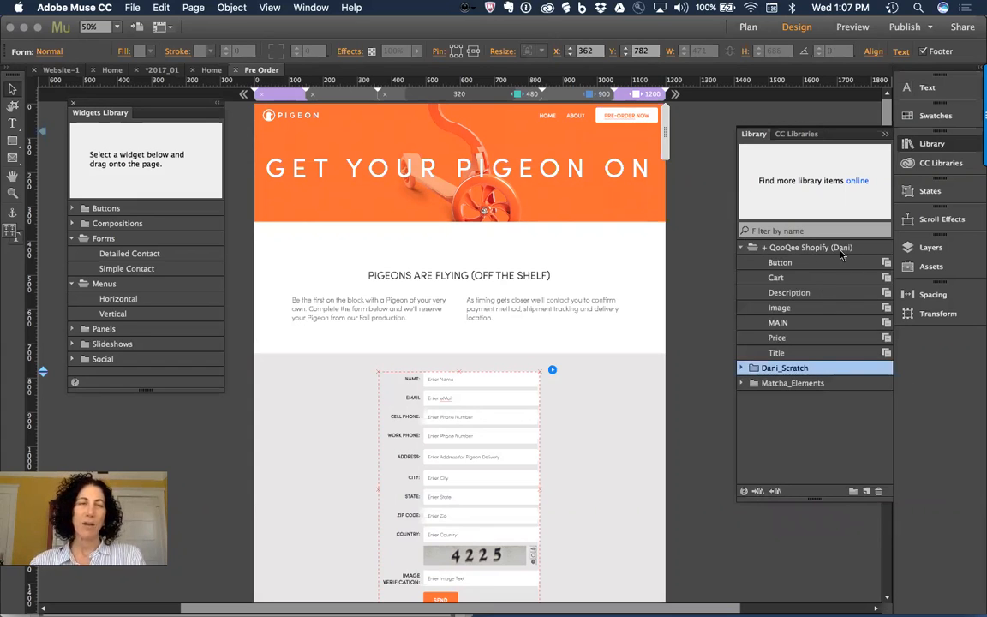
{"action": "left_click", "coordinate": [792, 263]}
{"action": "left_click", "coordinate": [791, 248]}
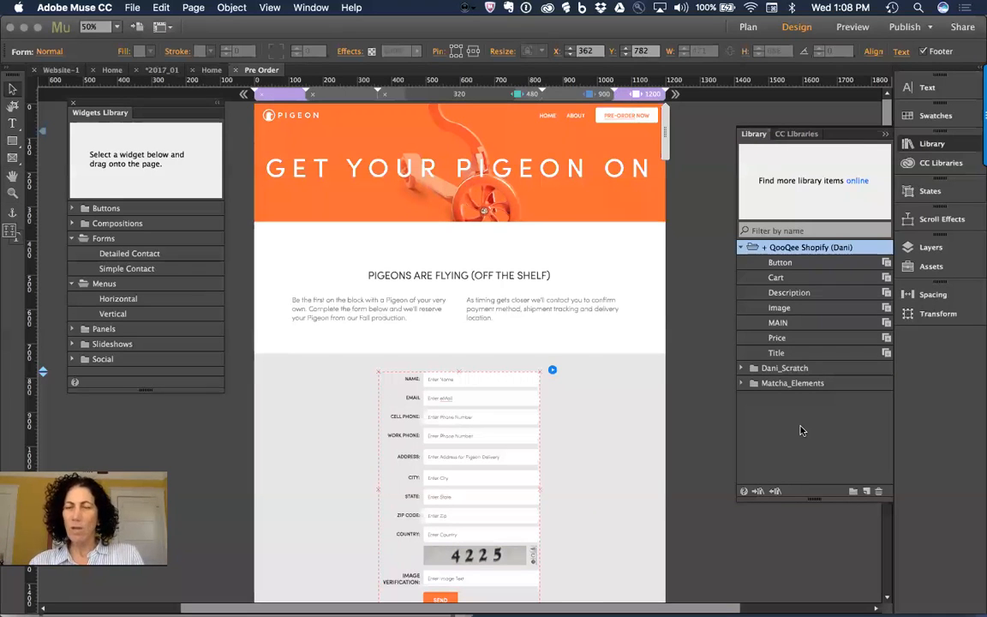
{"action": "key", "text": "super+Tab"}
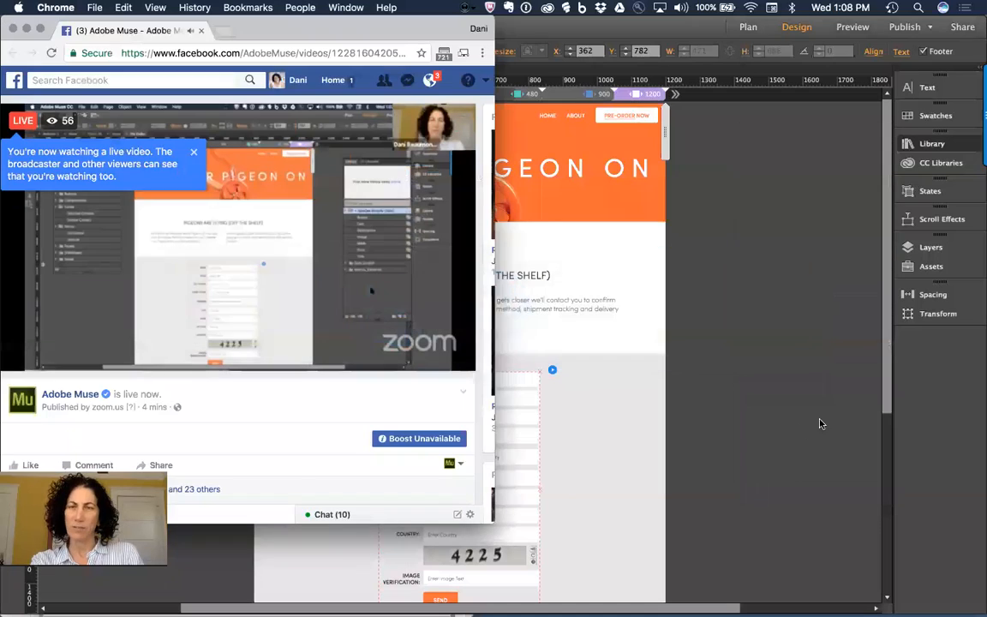
Step: Centre the Facebook Live video window, read its comments, then return to the Muse Pre Order page
{"action": "mouse_move", "coordinate": [303, 257]}
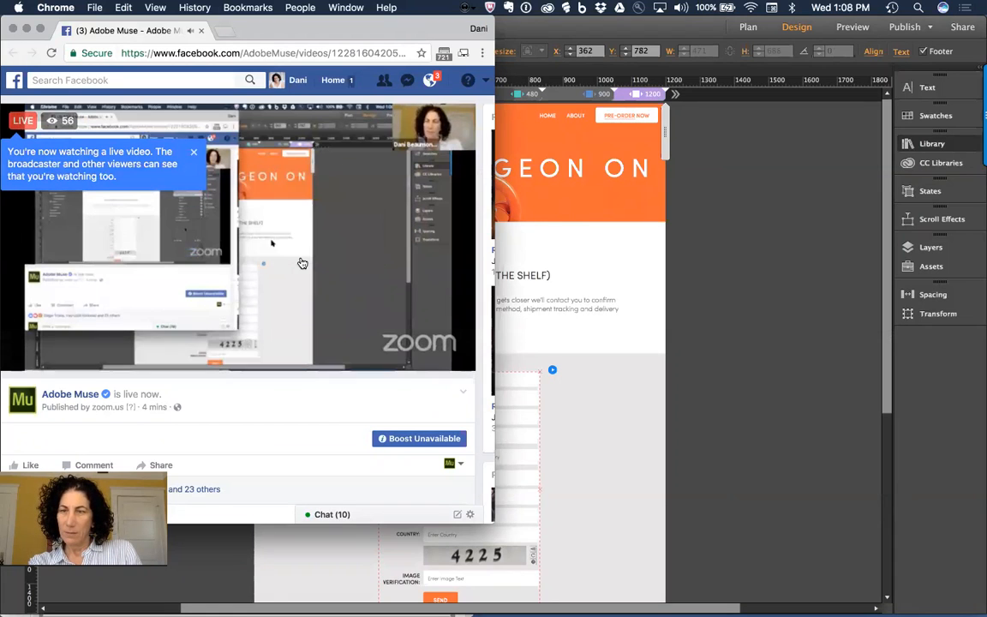
{"action": "left_click_drag", "start_coordinate": [260, 35], "coordinate": [523, 42]}
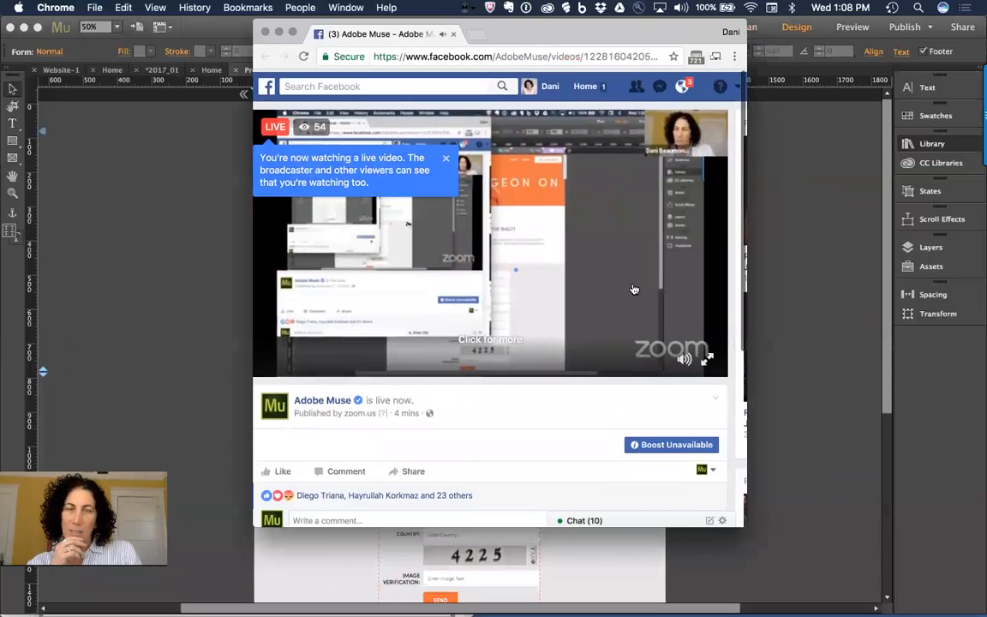
{"action": "scroll", "coordinate": [634, 289], "scroll_direction": "down", "scroll_amount": 4}
{"action": "scroll", "coordinate": [634, 289], "scroll_direction": "down", "scroll_amount": 2}
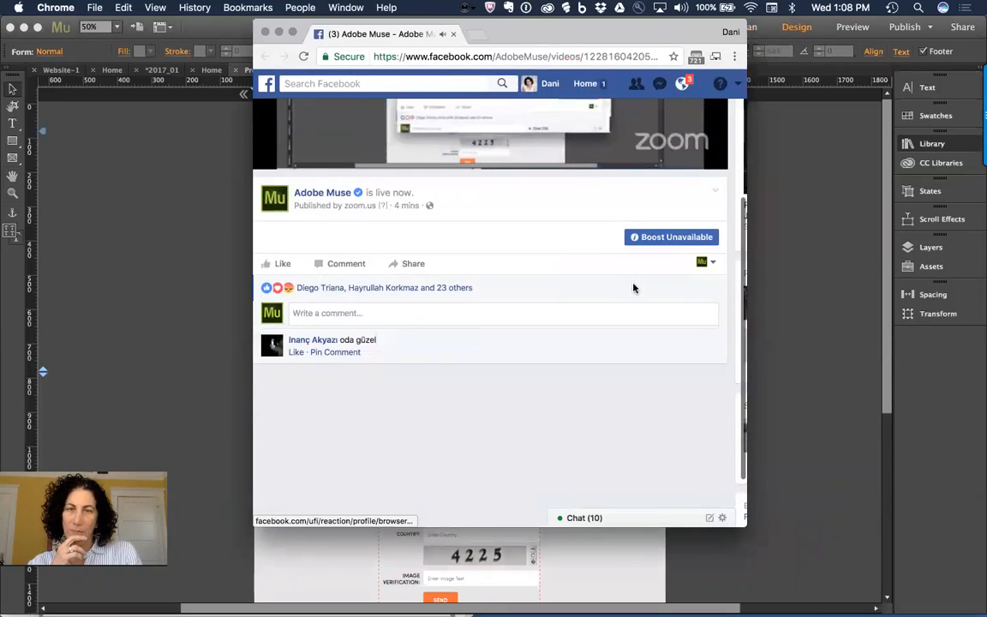
{"action": "scroll", "coordinate": [633, 288], "scroll_direction": "up", "scroll_amount": 6}
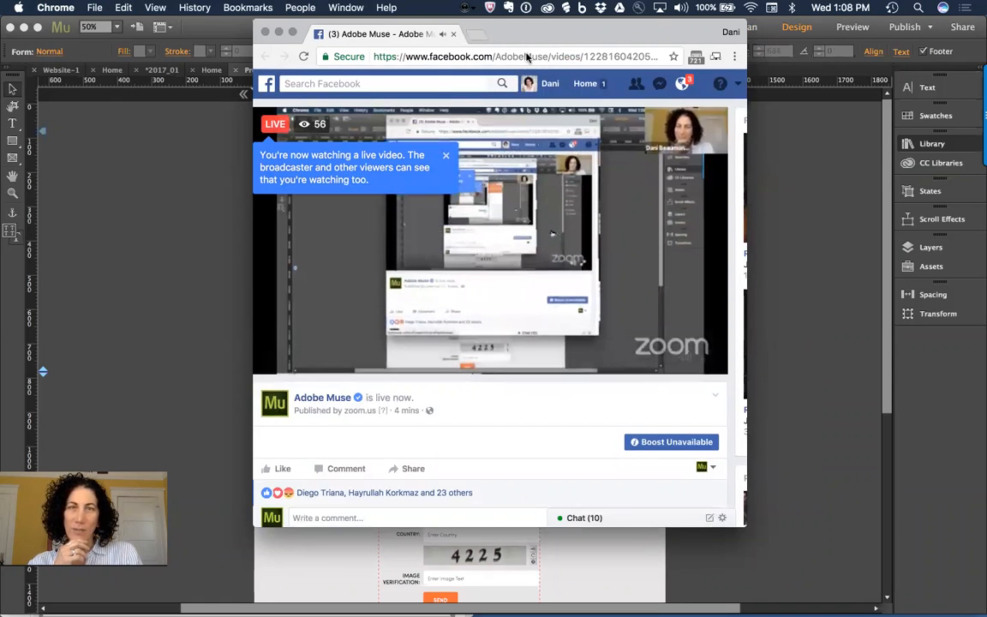
{"action": "left_click", "coordinate": [168, 173]}
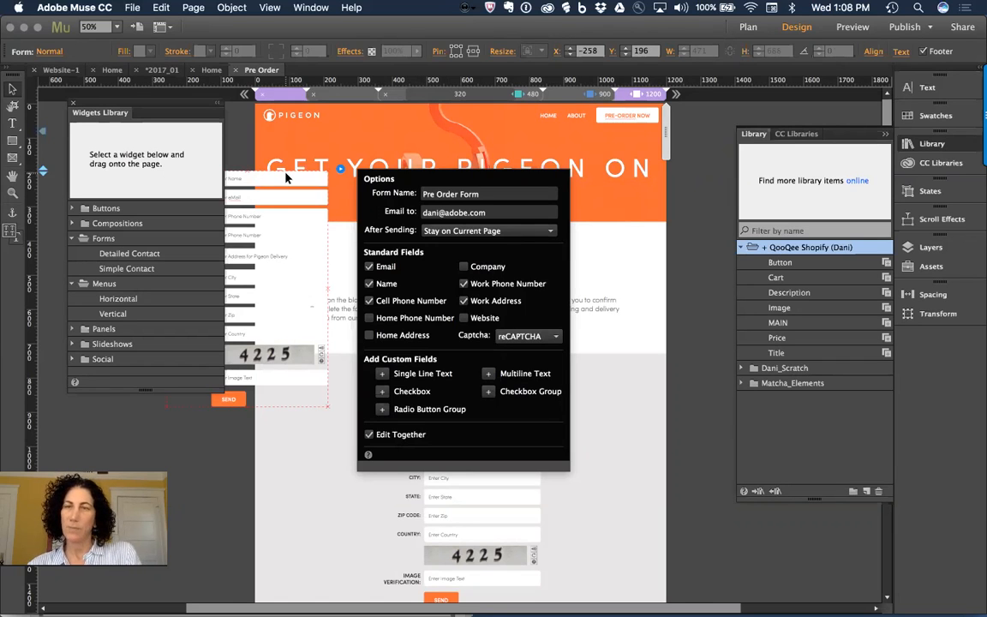
Step: Close the form options and delete the duplicate form sitting left of the Pre Order page
{"action": "left_click", "coordinate": [655, 266]}
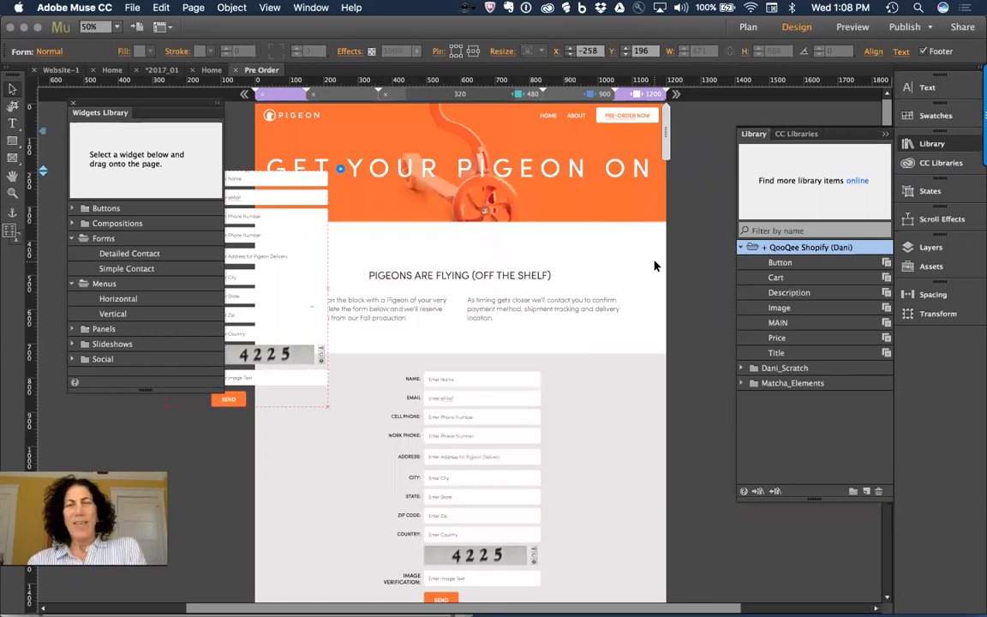
{"action": "left_click", "coordinate": [259, 180]}
{"action": "key", "text": "Delete"}
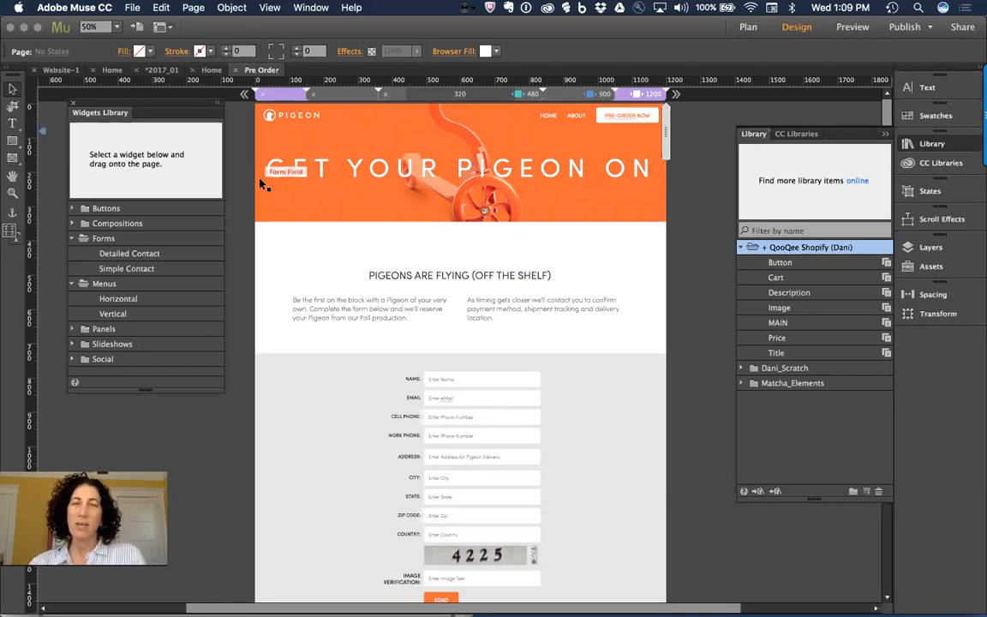
{"action": "mouse_move", "coordinate": [242, 600]}
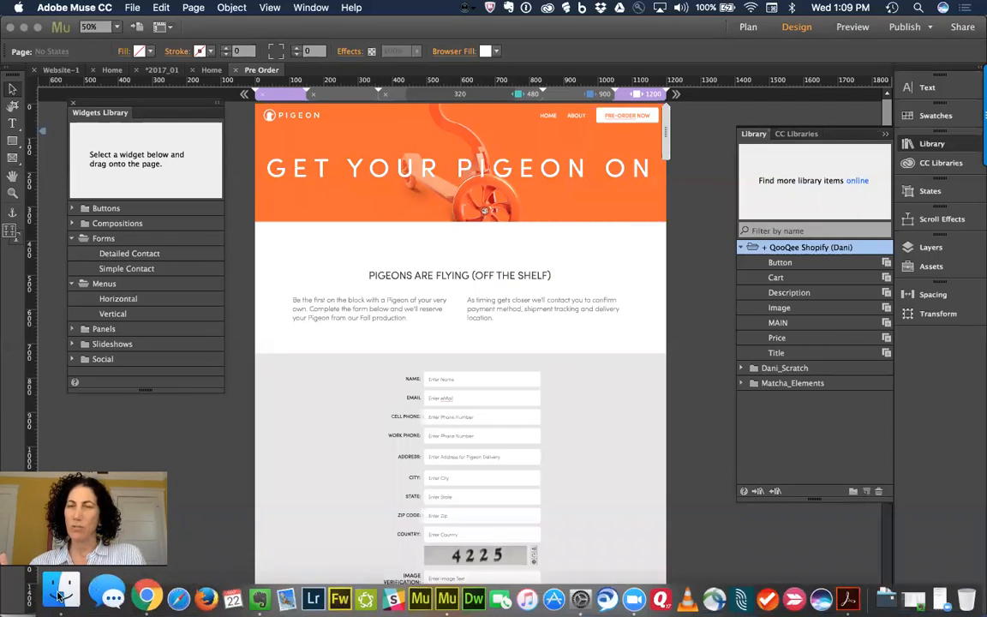
Step: Open the Pigeon_Assets folder in Finder and Quick Look the Pigeon_Specs.psd file
{"action": "left_click", "coordinate": [58, 595]}
{"action": "left_click", "coordinate": [265, 185]}
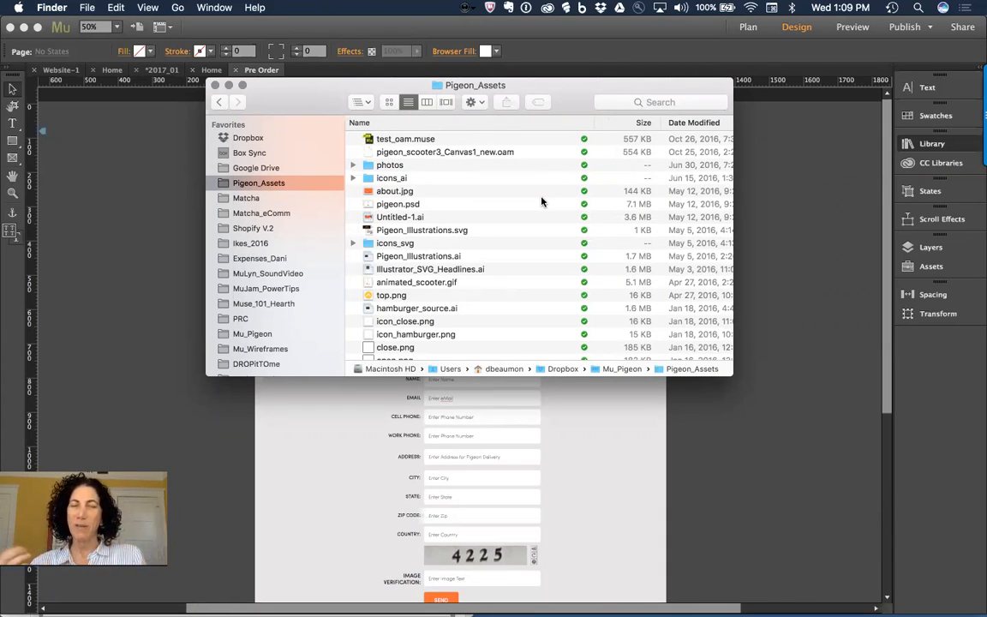
{"action": "scroll", "coordinate": [541, 236], "scroll_direction": "down", "scroll_amount": 10}
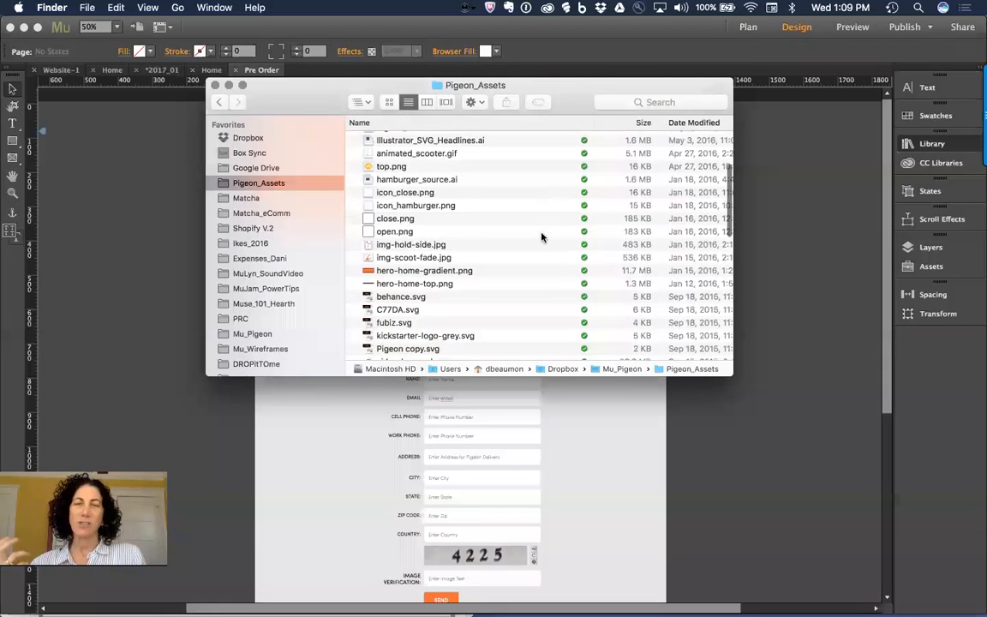
{"action": "scroll", "coordinate": [542, 236], "scroll_direction": "down", "scroll_amount": 5}
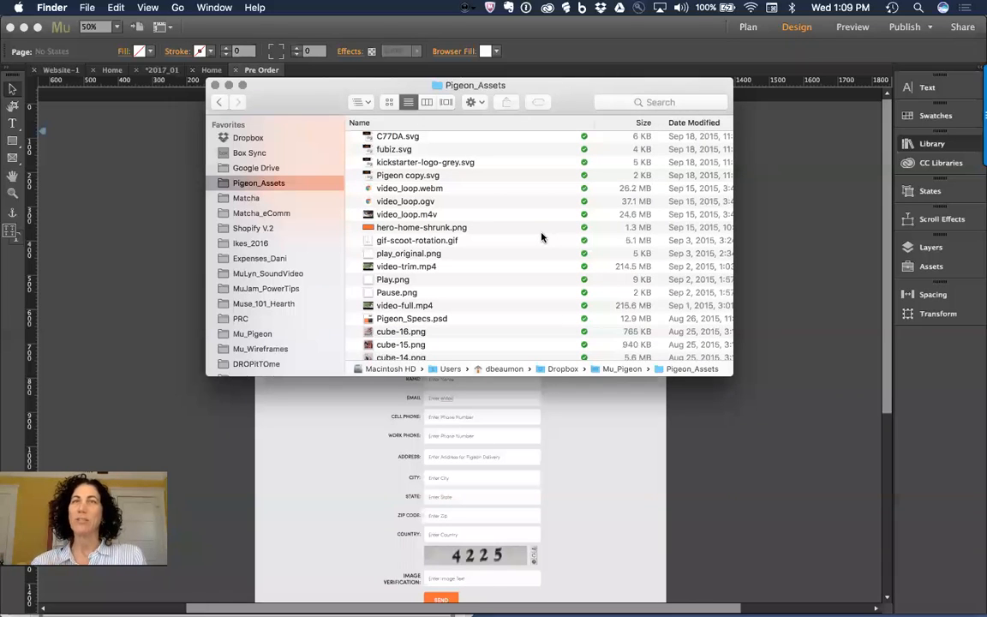
{"action": "scroll", "coordinate": [542, 237], "scroll_direction": "up", "scroll_amount": 15}
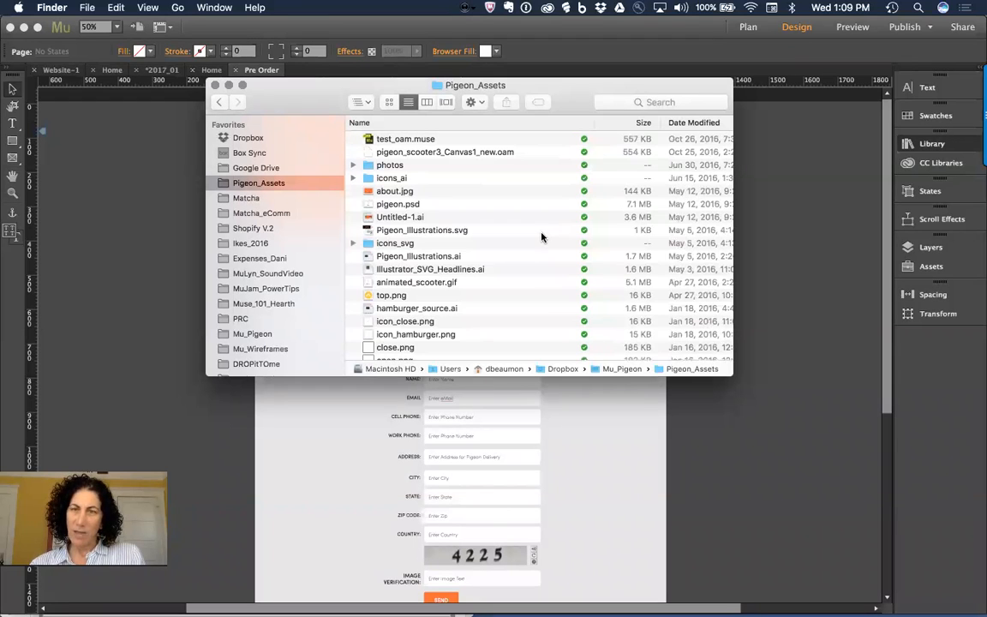
{"action": "scroll", "coordinate": [541, 237], "scroll_direction": "down", "scroll_amount": 6}
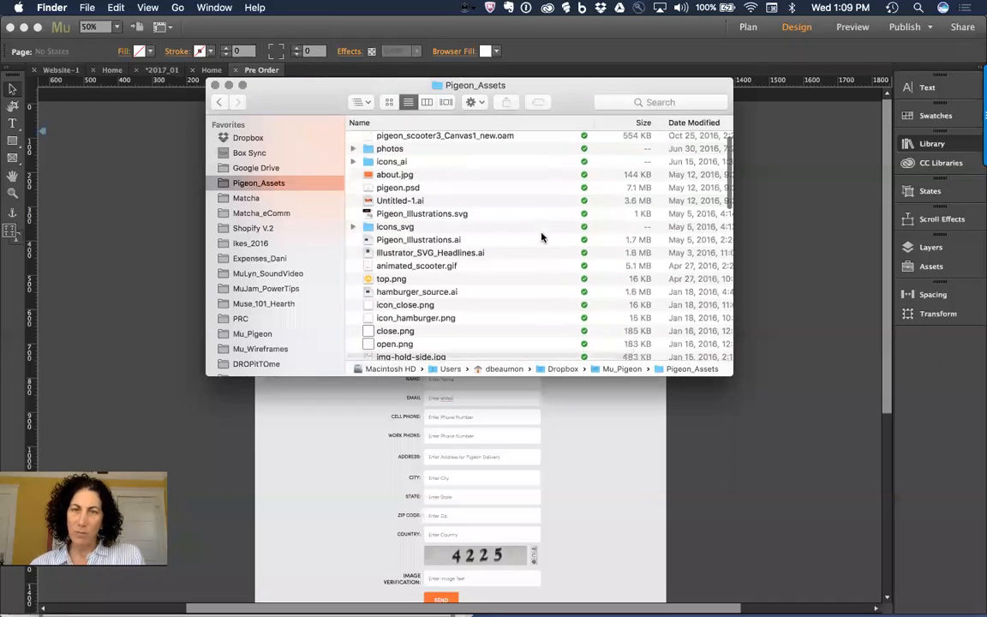
{"action": "scroll", "coordinate": [542, 236], "scroll_direction": "down", "scroll_amount": 15}
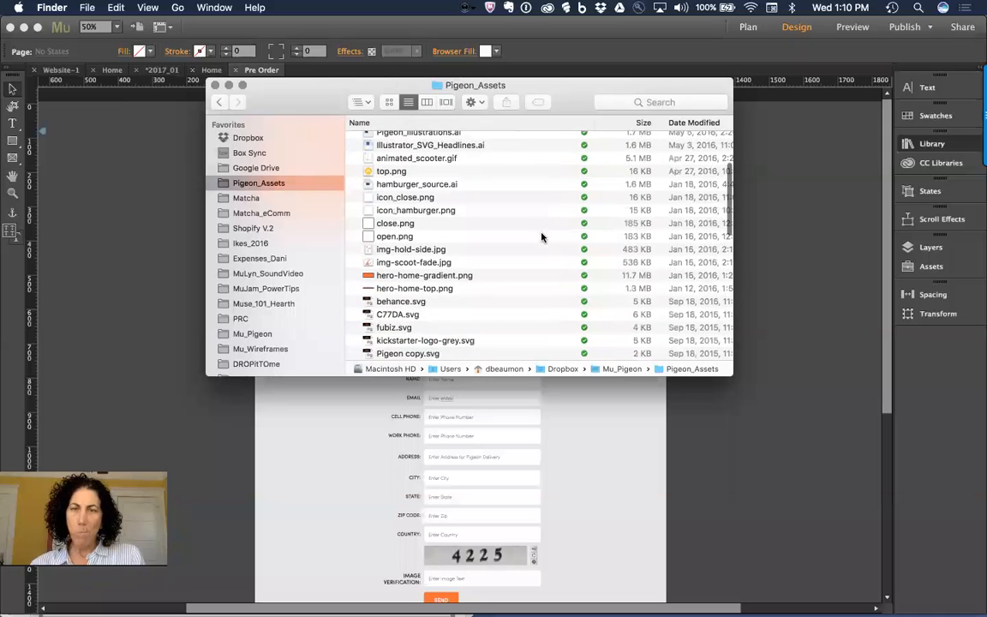
{"action": "scroll", "coordinate": [542, 237], "scroll_direction": "down", "scroll_amount": 2}
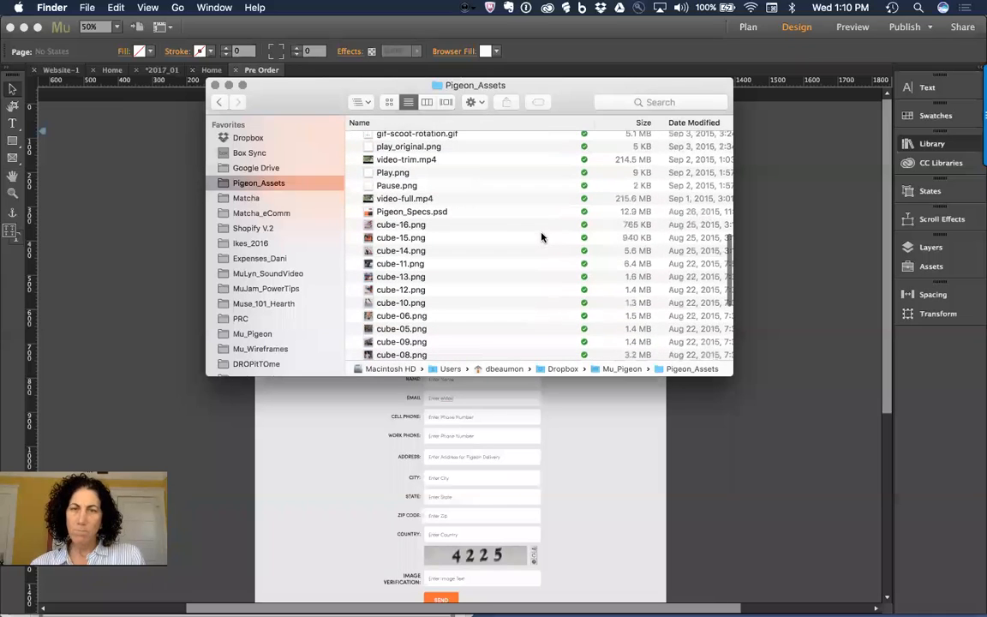
{"action": "left_click", "coordinate": [424, 197]}
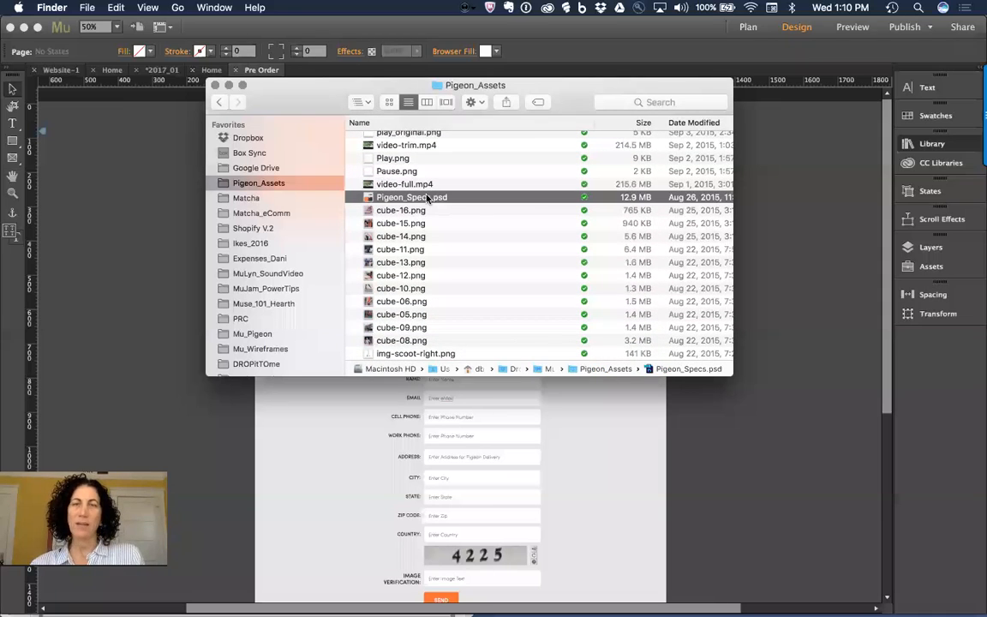
{"action": "key", "text": "space"}
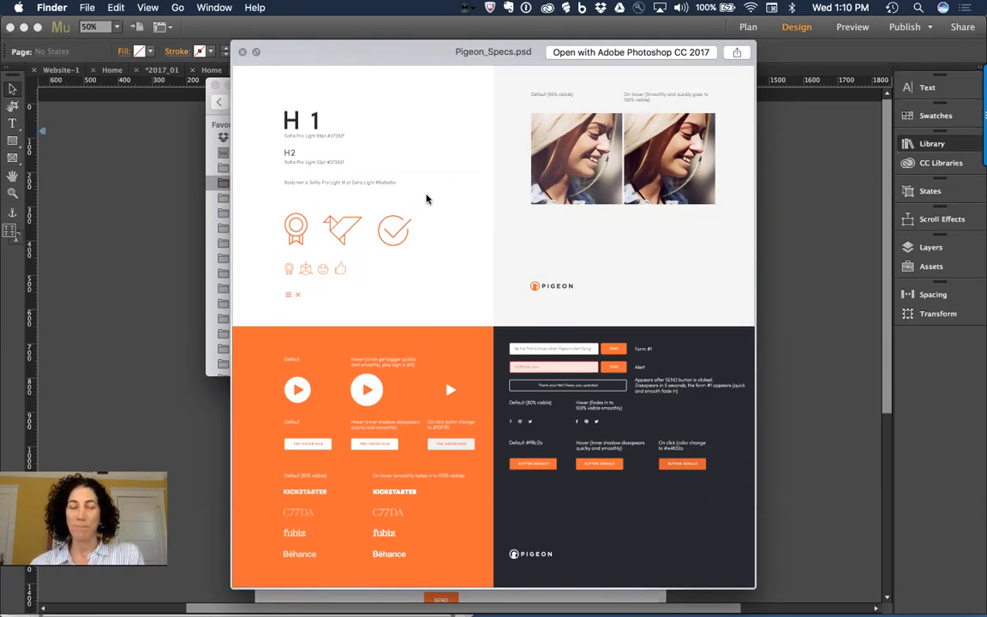
Step: Close the preview and open Pigeon_Specs.psd with Adobe Photoshop CC 2017
{"action": "key", "text": "space"}
{"action": "right_click", "coordinate": [399, 201]}
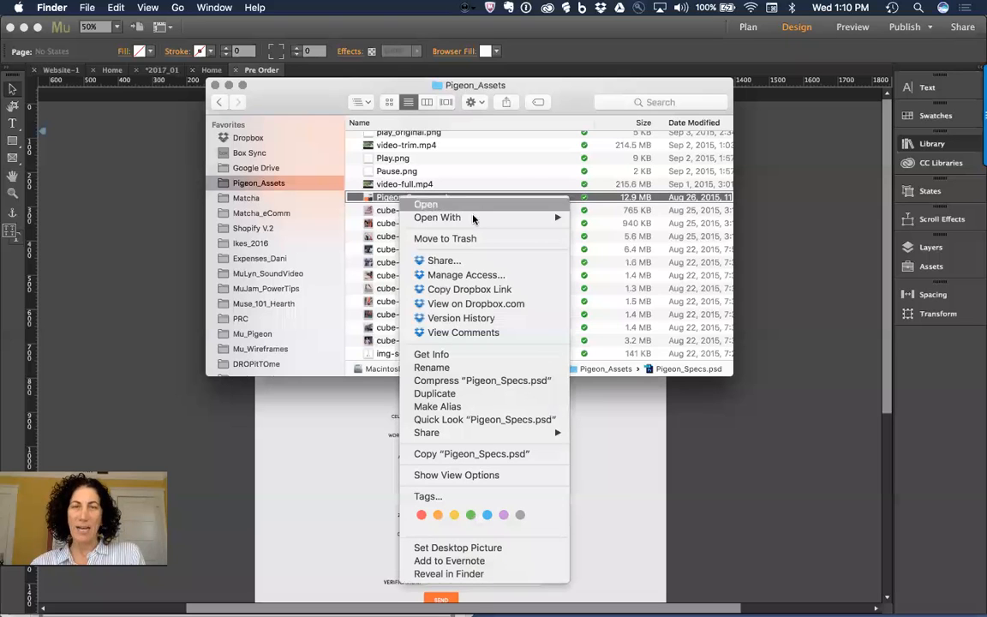
{"action": "mouse_move", "coordinate": [437, 217]}
{"action": "left_click", "coordinate": [644, 219]}
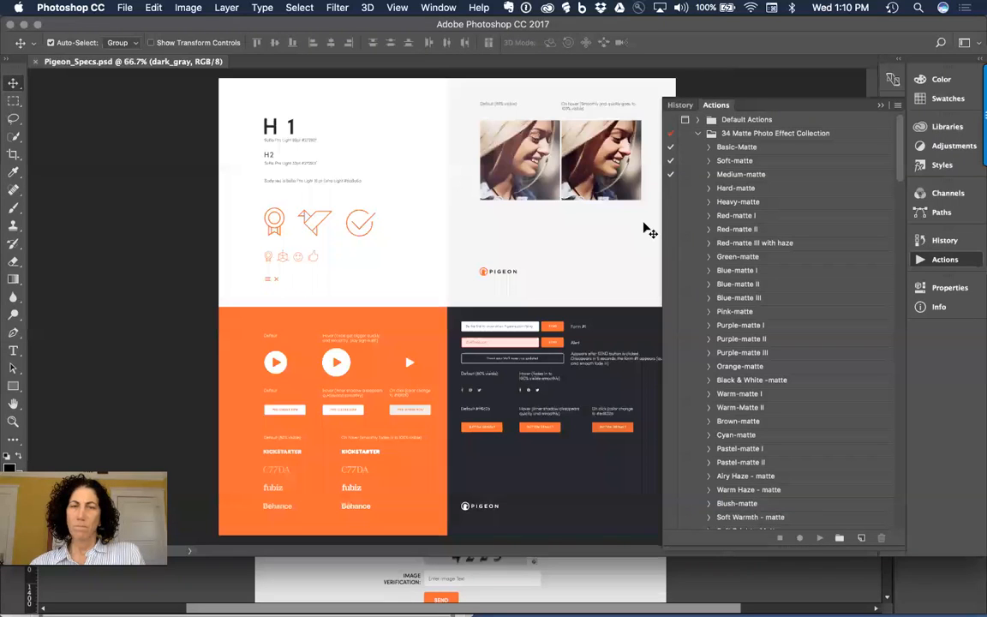
Step: Close the Actions panel, show the dani_working CC library's graphics, and select Layer 0
{"action": "left_click", "coordinate": [882, 108]}
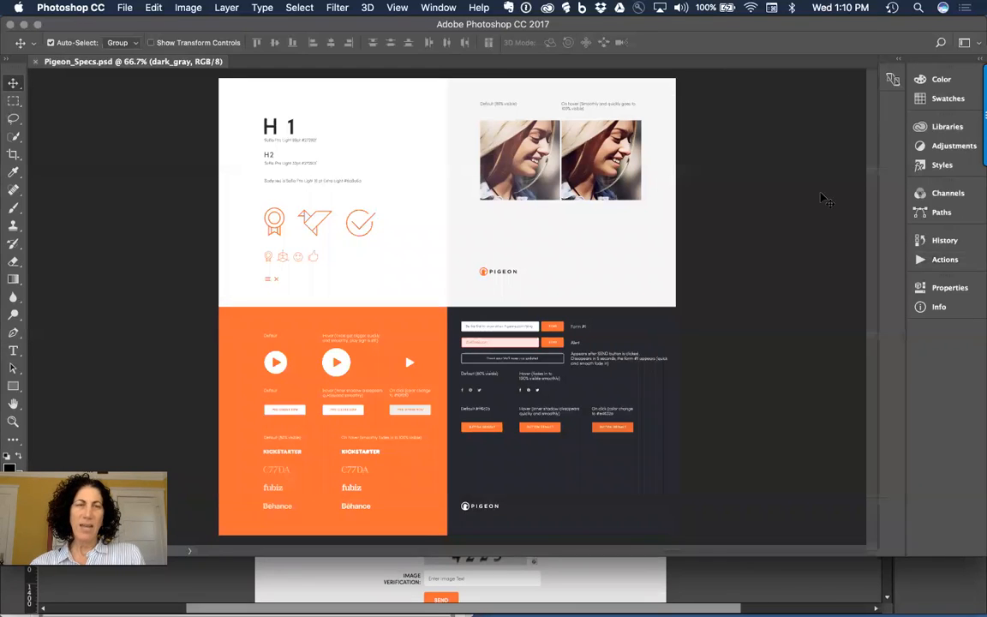
{"action": "left_click", "coordinate": [943, 127]}
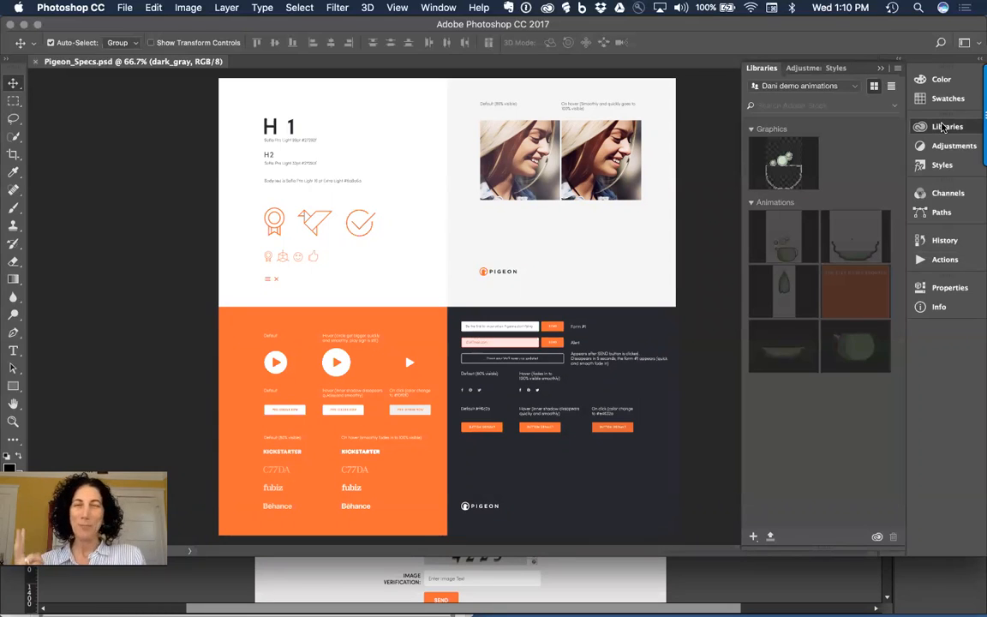
{"action": "left_click", "coordinate": [852, 89]}
{"action": "left_click", "coordinate": [787, 136]}
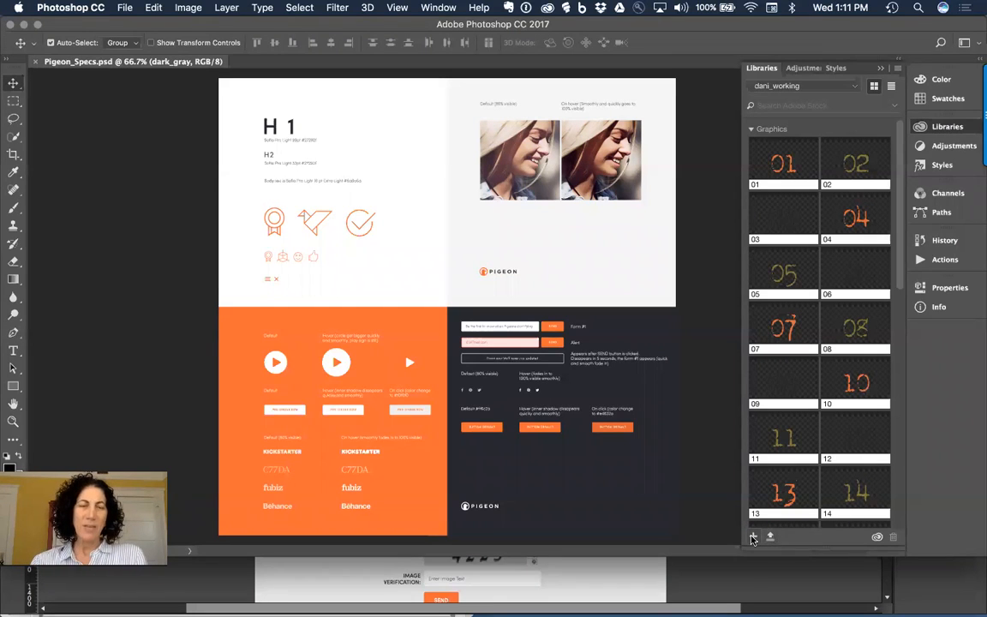
{"action": "left_click", "coordinate": [373, 192]}
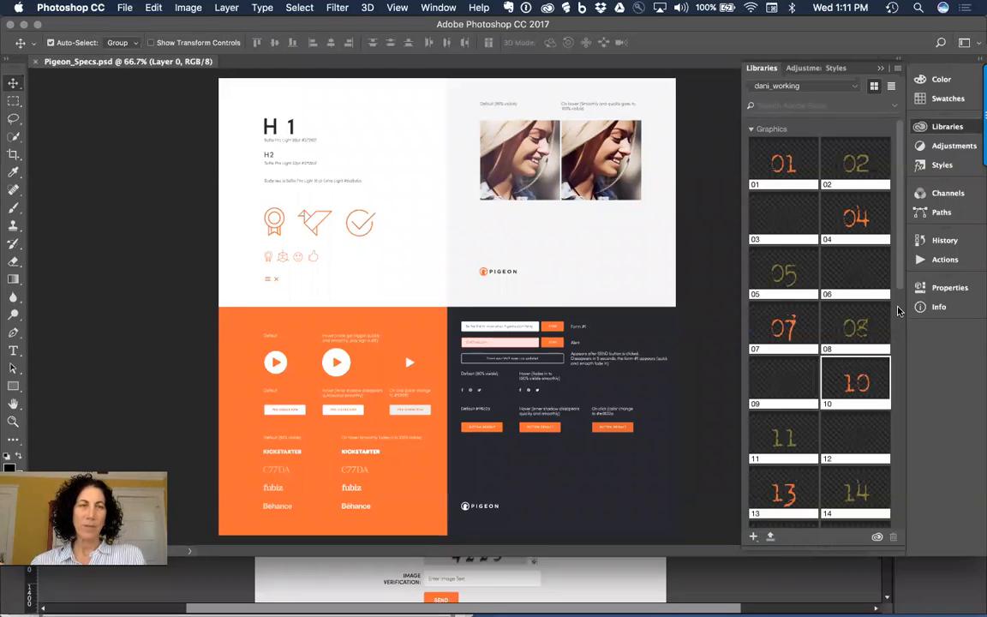
Step: Create a library from Pigeon_Specs including character styles, colours, layer styles and smart objects
{"action": "left_click", "coordinate": [770, 538]}
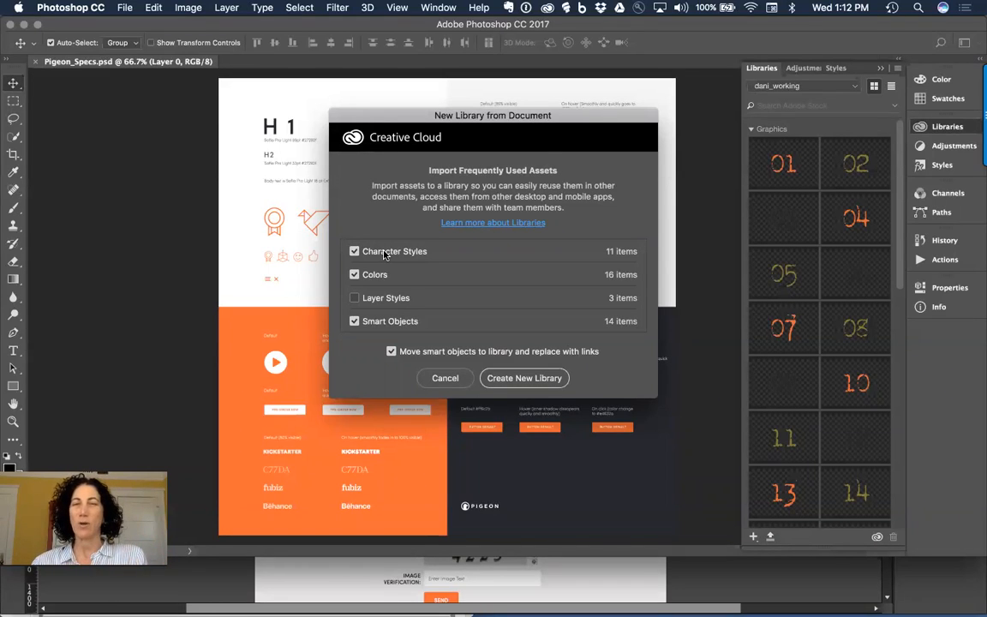
{"action": "left_click", "coordinate": [395, 298]}
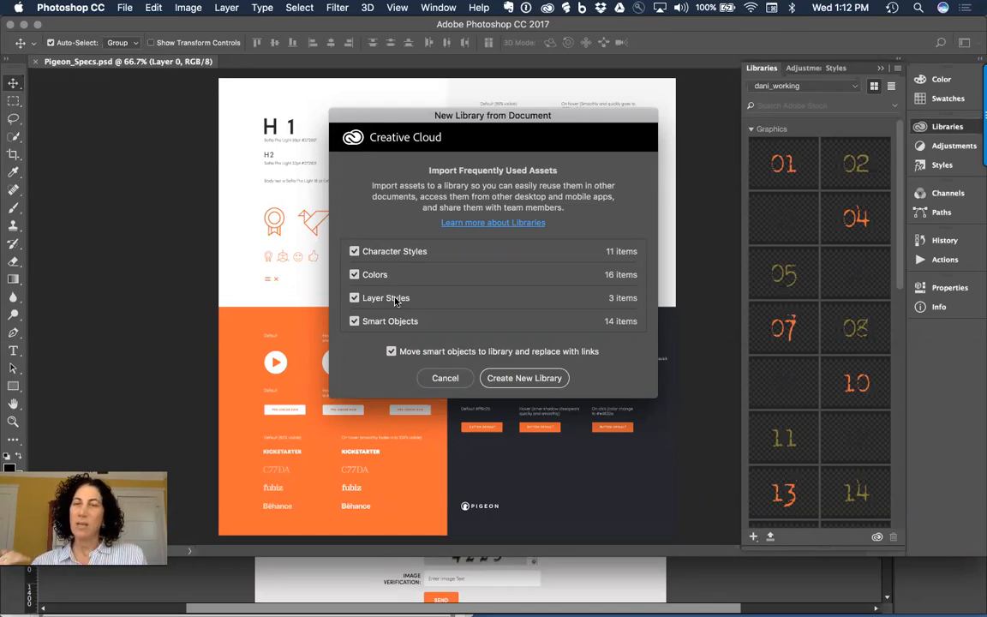
{"action": "left_click", "coordinate": [395, 298]}
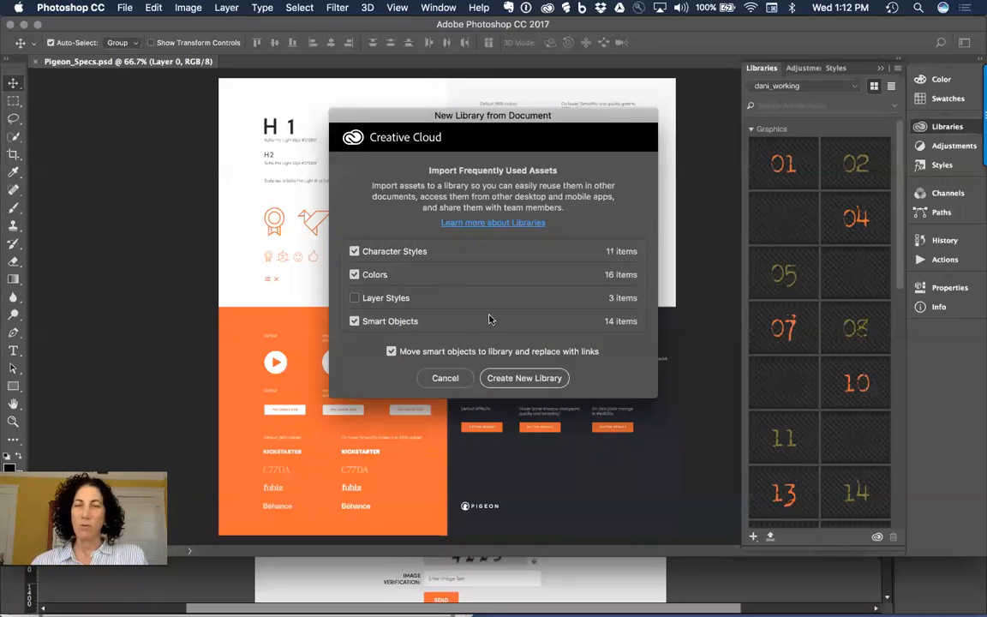
{"action": "left_click", "coordinate": [353, 300]}
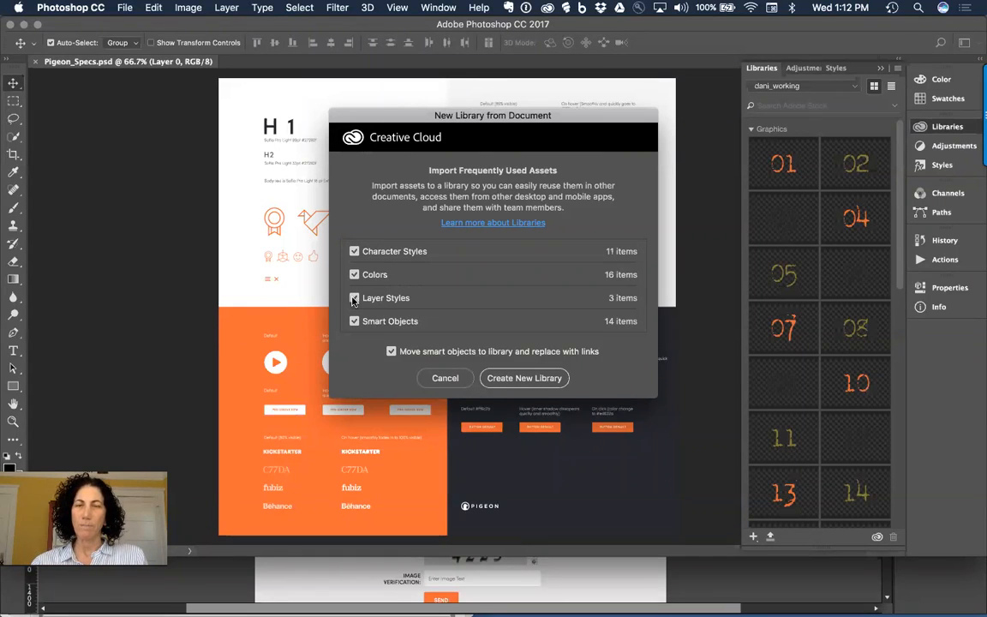
{"action": "left_click", "coordinate": [550, 382]}
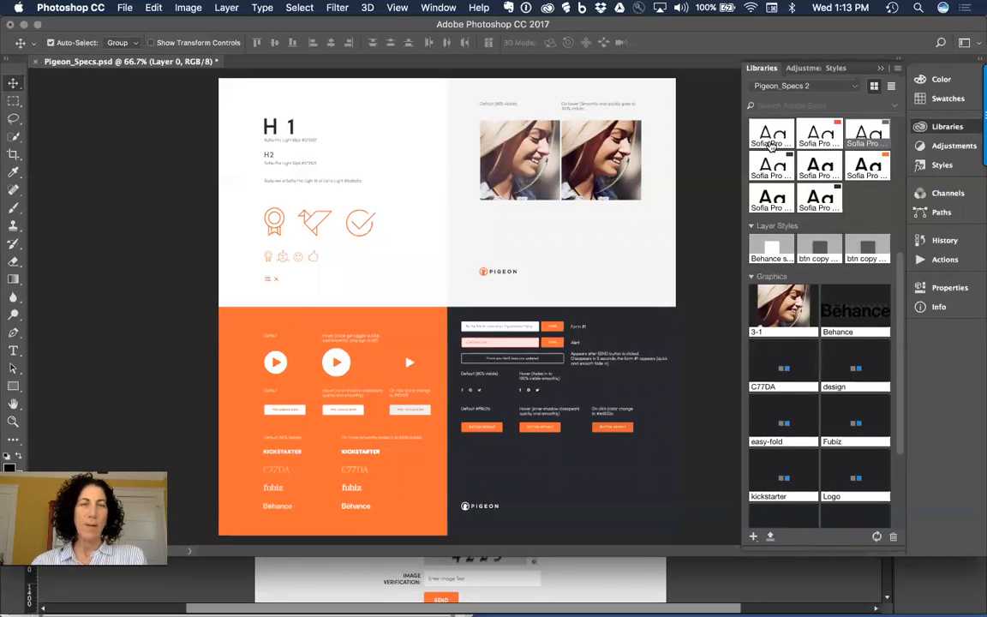
Step: Rename the Pigeon_Specs 2 library to MuJam_CCLib, then switch back to Adobe Muse
{"action": "scroll", "coordinate": [840, 257], "scroll_direction": "down", "scroll_amount": 3}
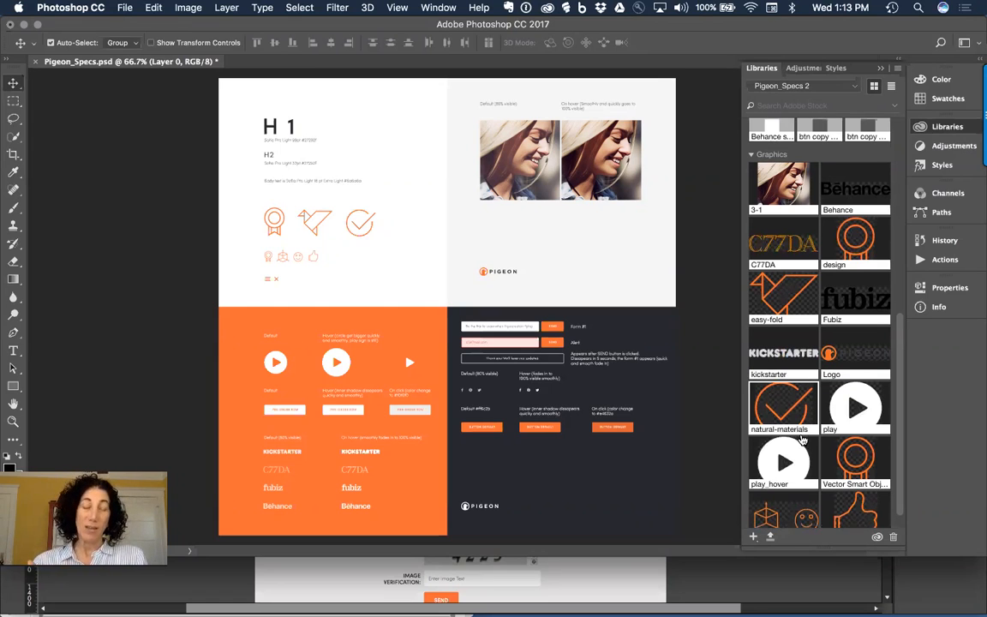
{"action": "scroll", "coordinate": [802, 439], "scroll_direction": "down", "scroll_amount": 1}
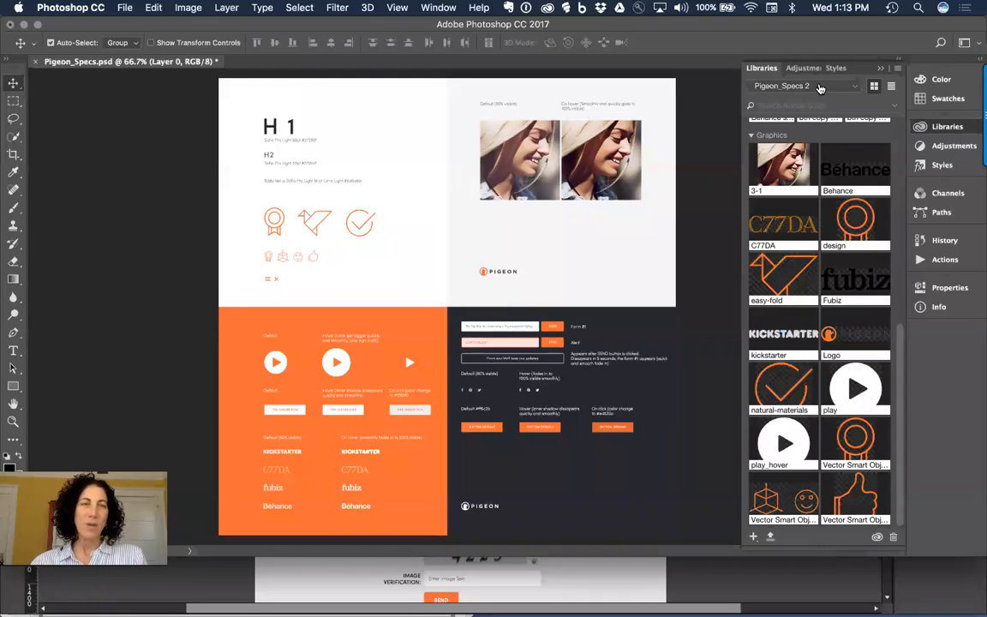
{"action": "left_click", "coordinate": [897, 68]}
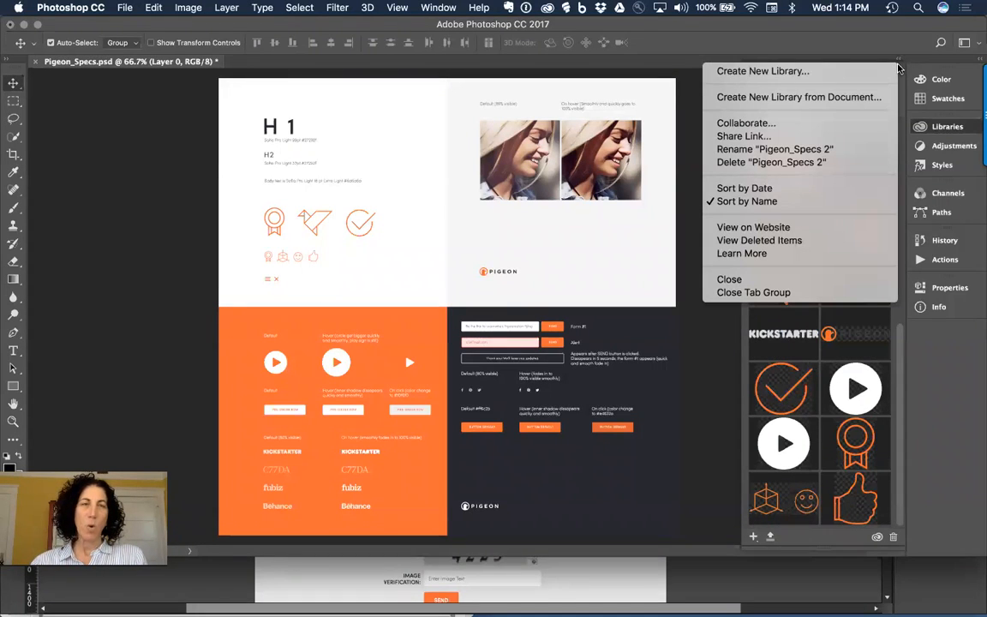
{"action": "left_click", "coordinate": [798, 155]}
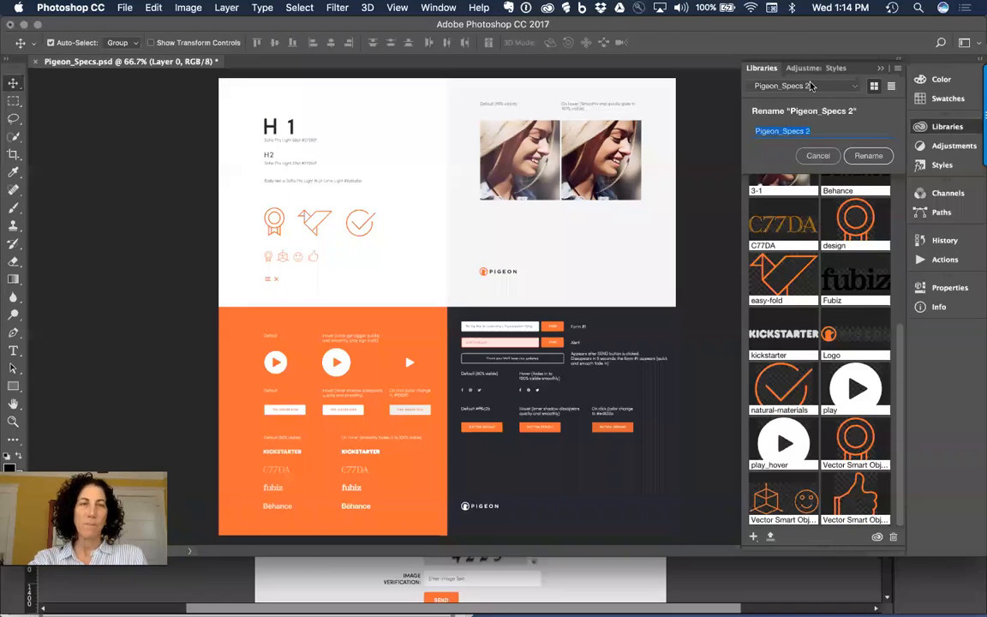
{"action": "key", "text": "Escape"}
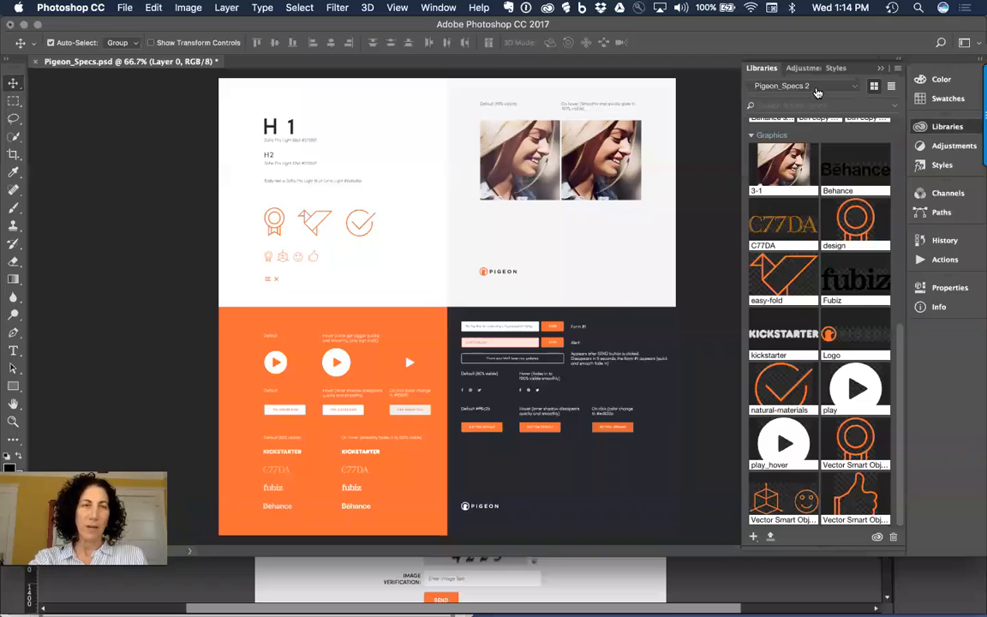
{"action": "left_click", "coordinate": [818, 89]}
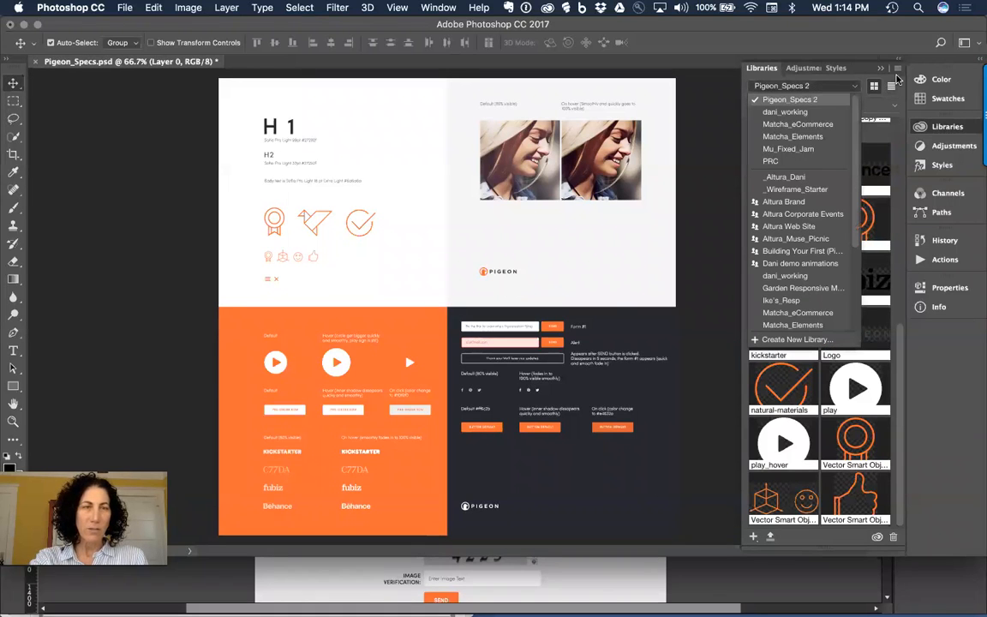
{"action": "left_click", "coordinate": [896, 69]}
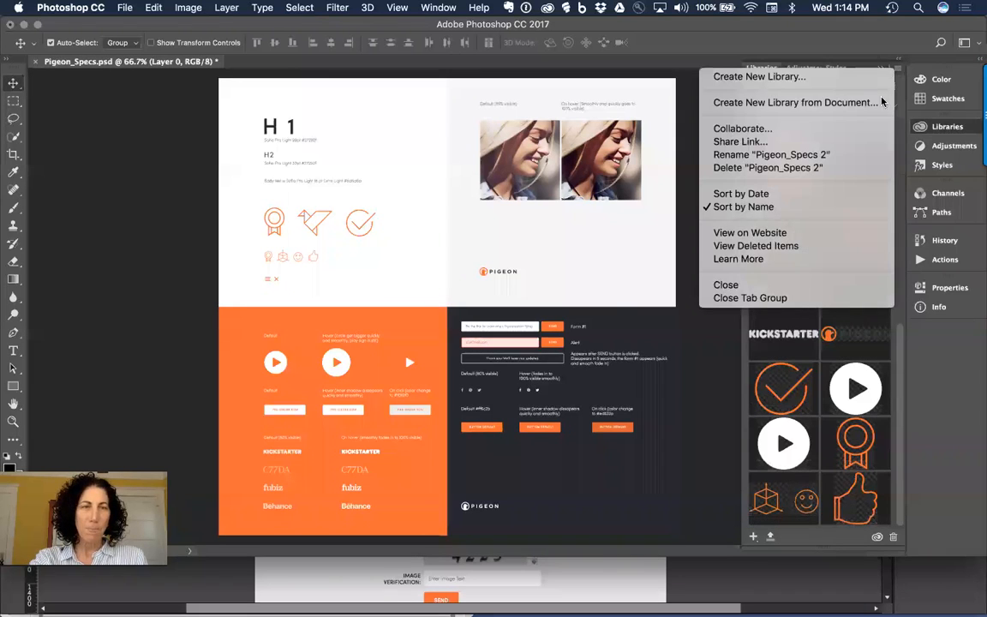
{"action": "left_click", "coordinate": [849, 155]}
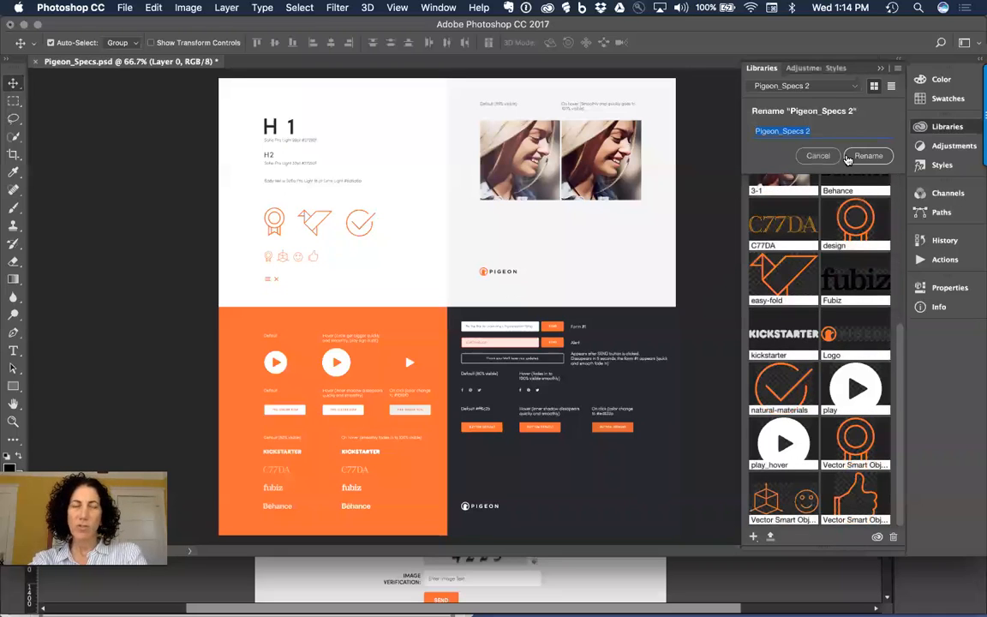
{"action": "type", "text": "Mu"}
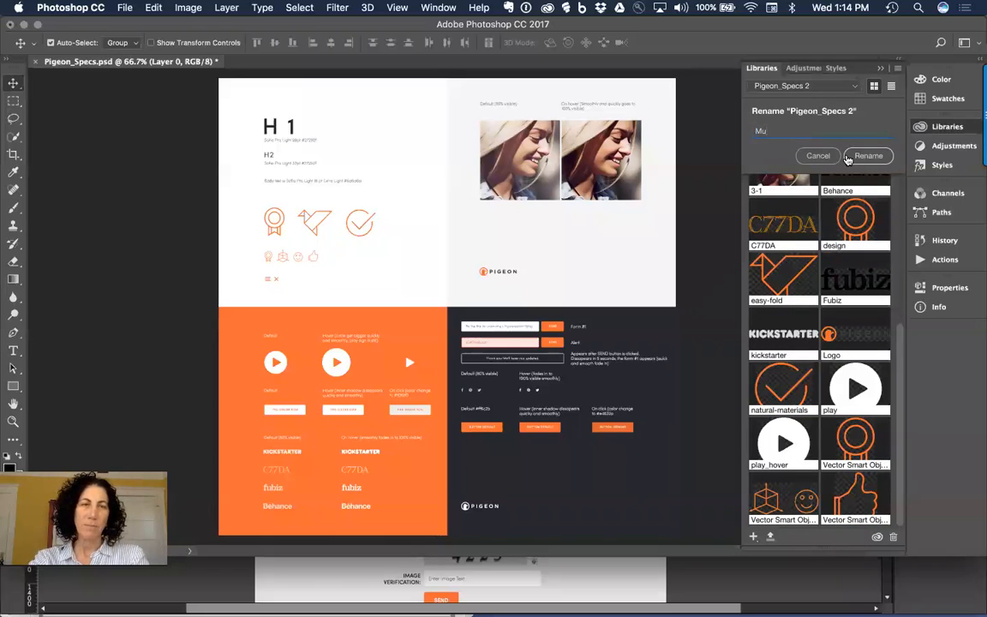
{"action": "type", "text": "Jam_CC"}
{"action": "left_click", "coordinate": [867, 156]}
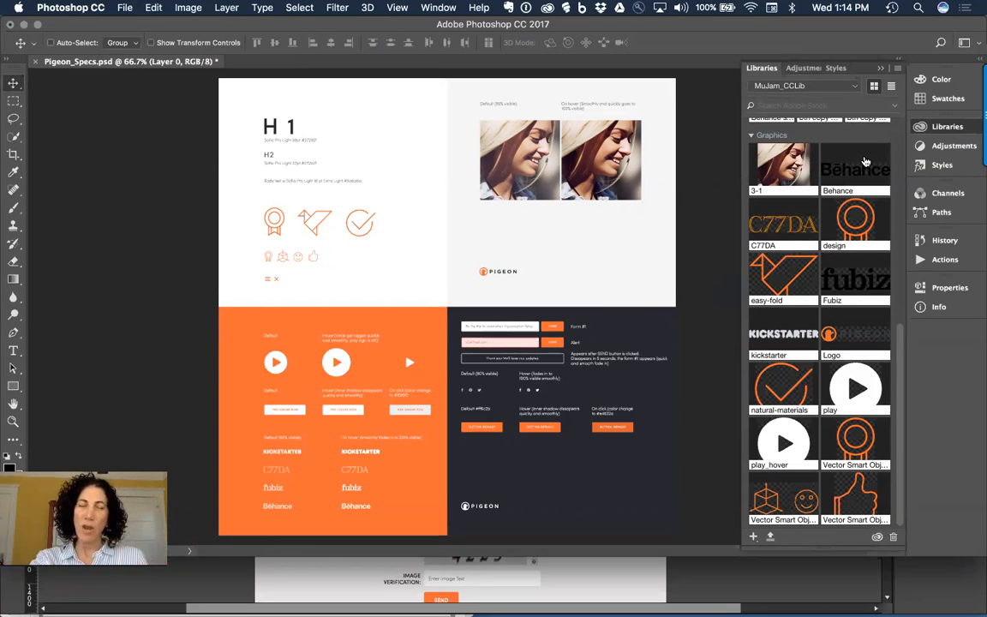
{"action": "key", "text": "super+Tab"}
{"action": "key", "text": "super+Tab"}
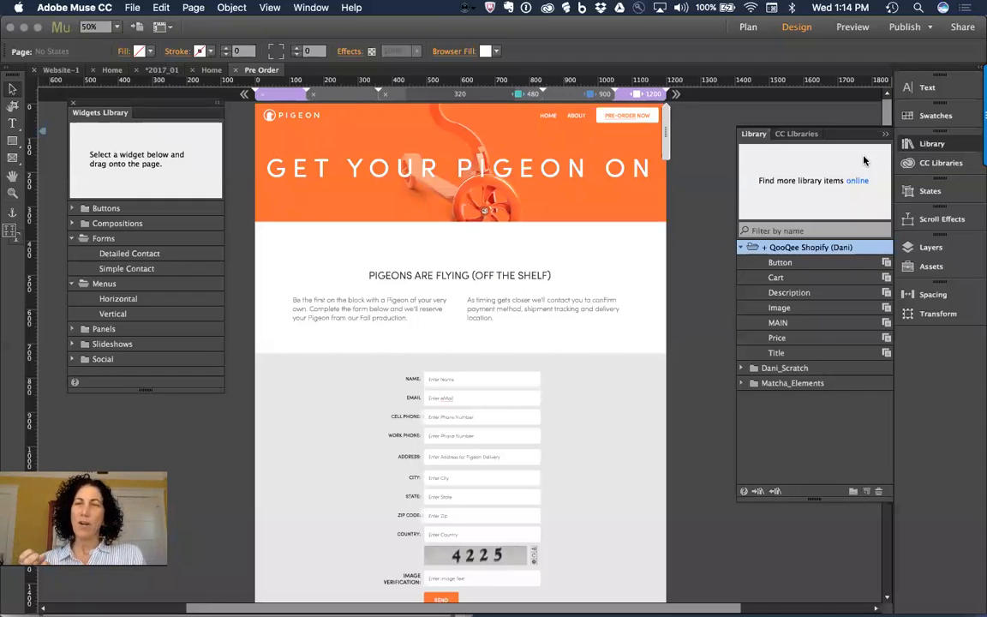
Step: Dock the Library panel beside Widgets Library and load MuJam_CCLib in CC Libraries
{"action": "left_click_drag", "start_coordinate": [748, 140], "coordinate": [151, 118]}
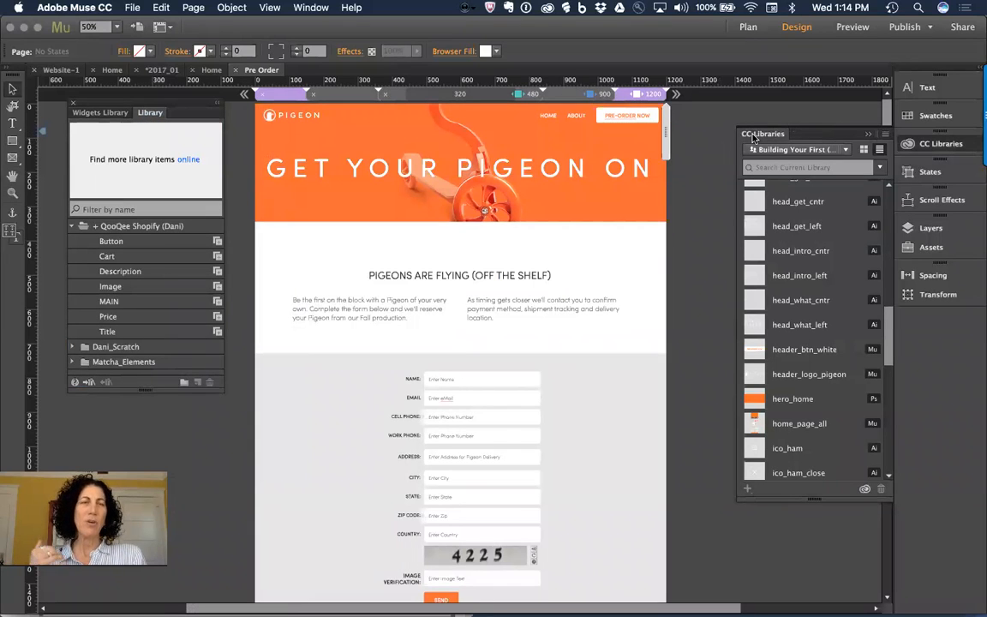
{"action": "left_click", "coordinate": [794, 150]}
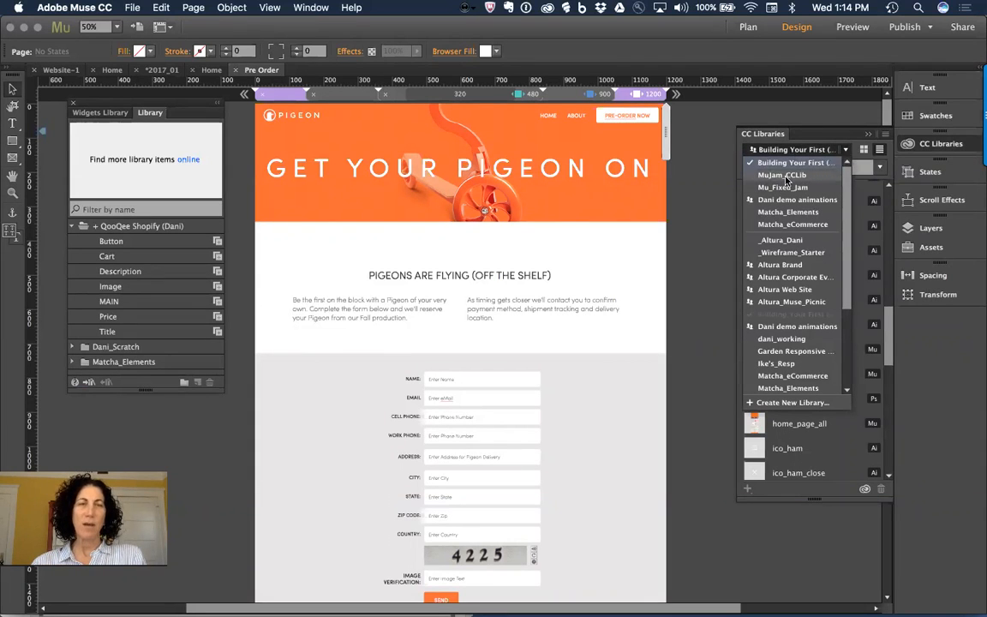
{"action": "left_click", "coordinate": [787, 176]}
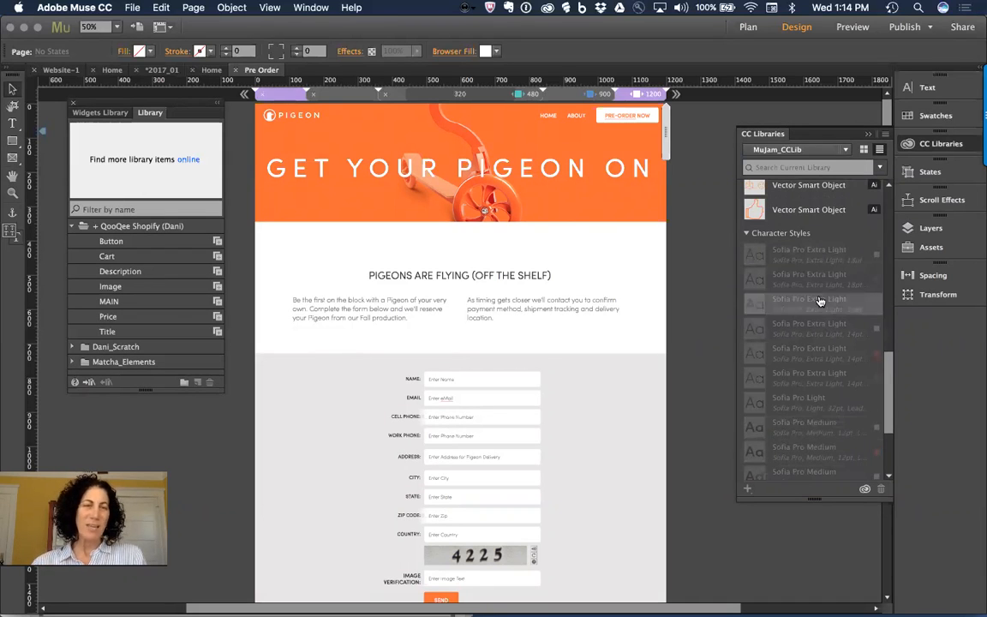
Step: Collapse MuJam_CCLib's Character Styles and scroll through its colour swatches and graphics
{"action": "left_click", "coordinate": [747, 235]}
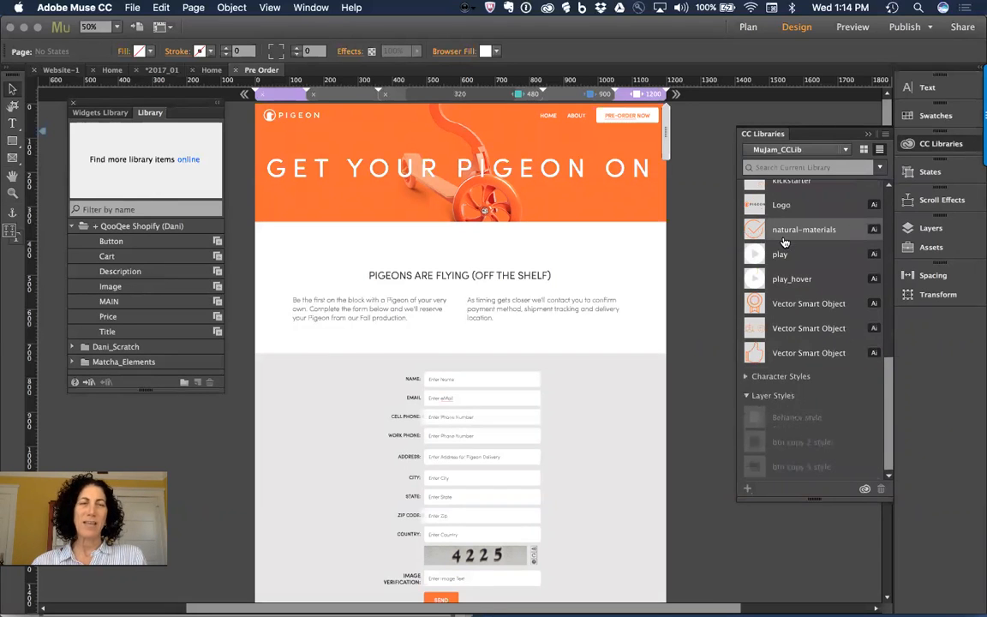
{"action": "scroll", "coordinate": [805, 210], "scroll_direction": "up", "scroll_amount": 10}
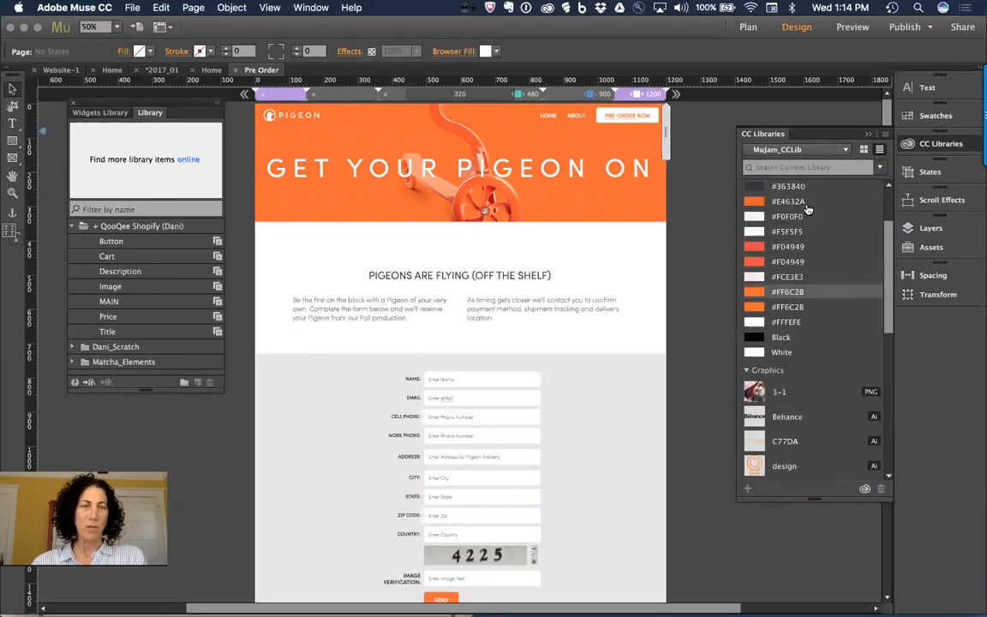
{"action": "scroll", "coordinate": [807, 209], "scroll_direction": "up", "scroll_amount": 2}
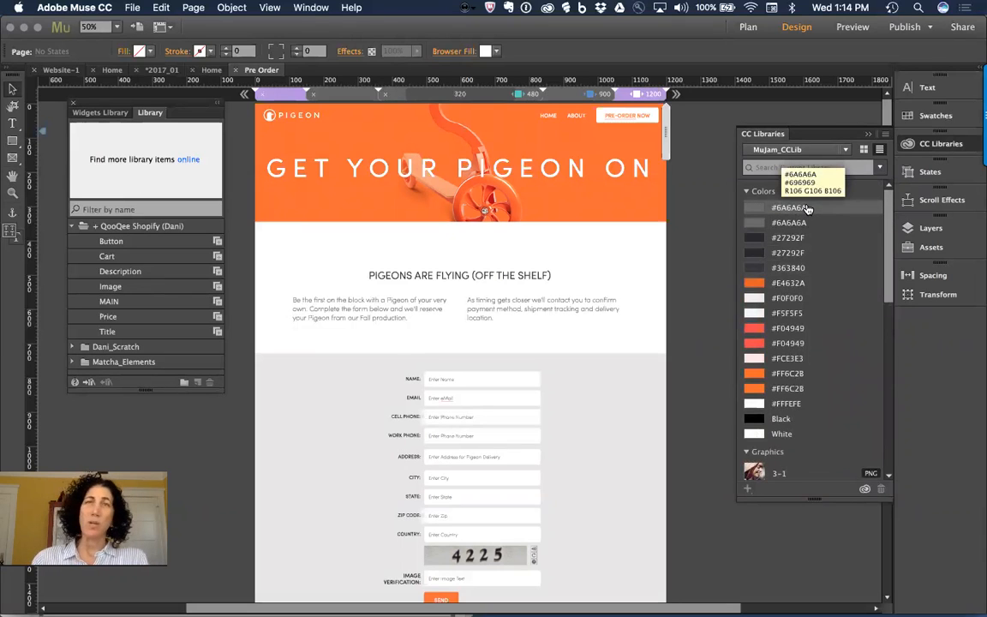
{"action": "scroll", "coordinate": [825, 310], "scroll_direction": "down", "scroll_amount": 5}
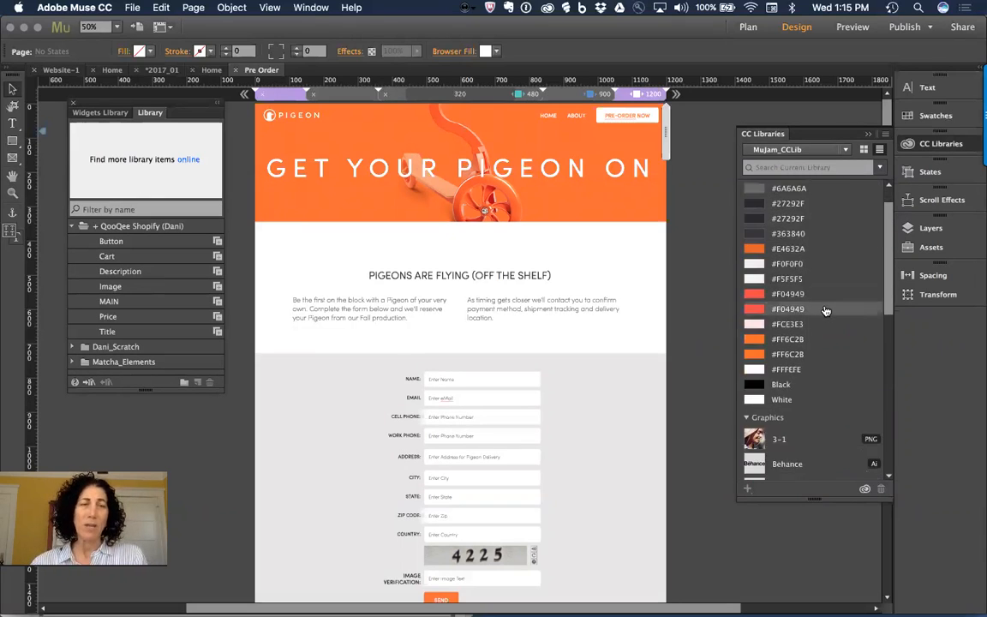
{"action": "scroll", "coordinate": [823, 310], "scroll_direction": "up", "scroll_amount": 5}
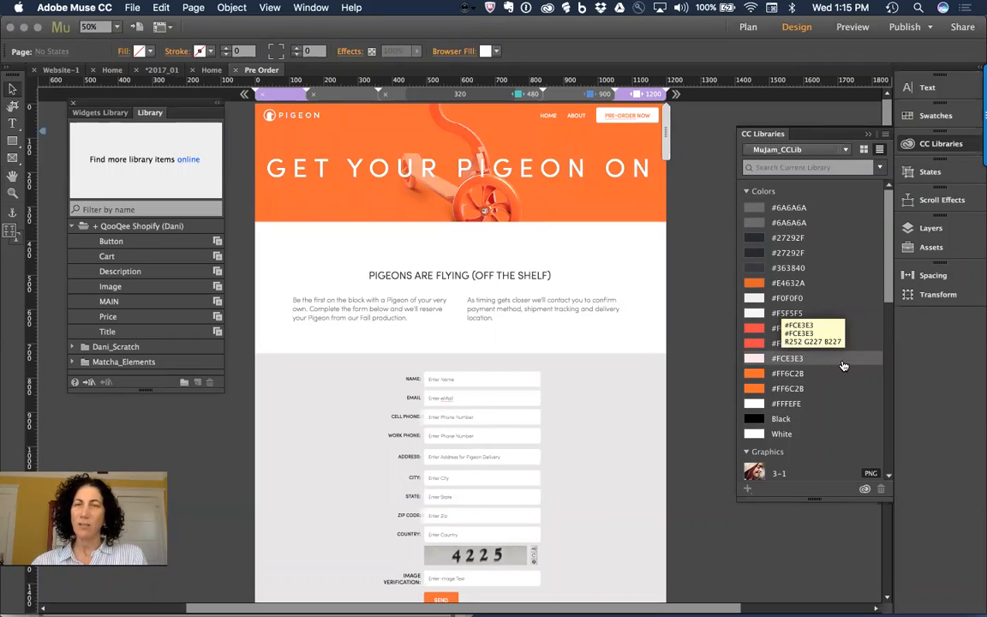
{"action": "scroll", "coordinate": [843, 366], "scroll_direction": "down", "scroll_amount": 6}
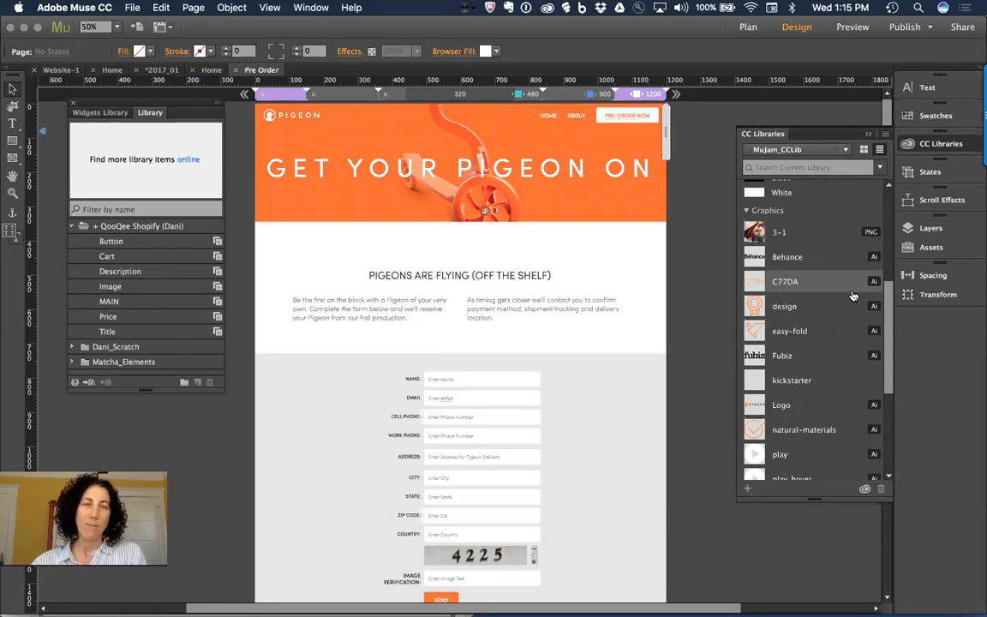
{"action": "scroll", "coordinate": [853, 296], "scroll_direction": "down", "scroll_amount": 5}
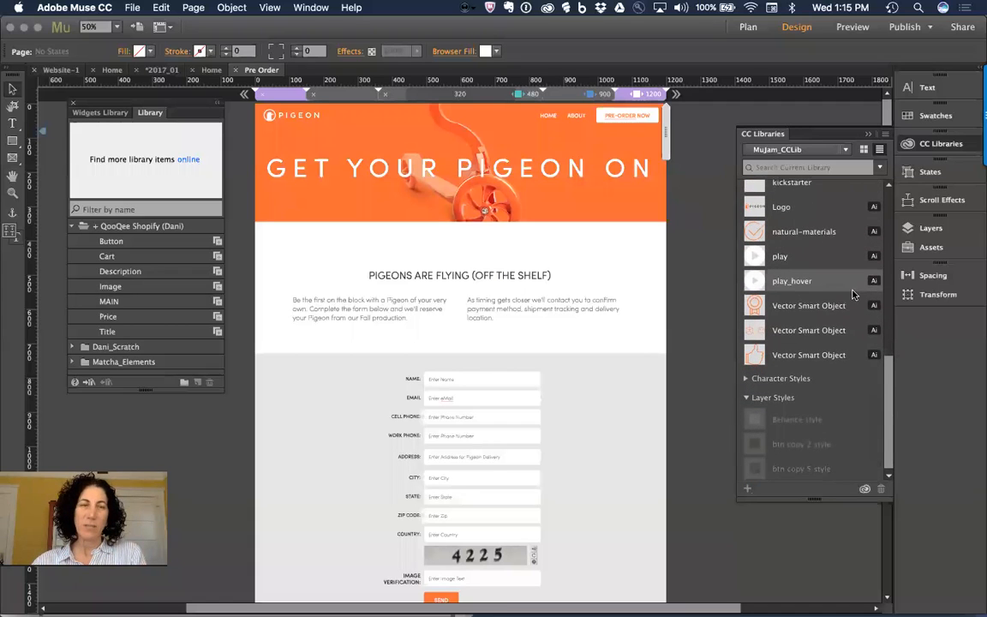
{"action": "scroll", "coordinate": [853, 317], "scroll_direction": "up", "scroll_amount": 5}
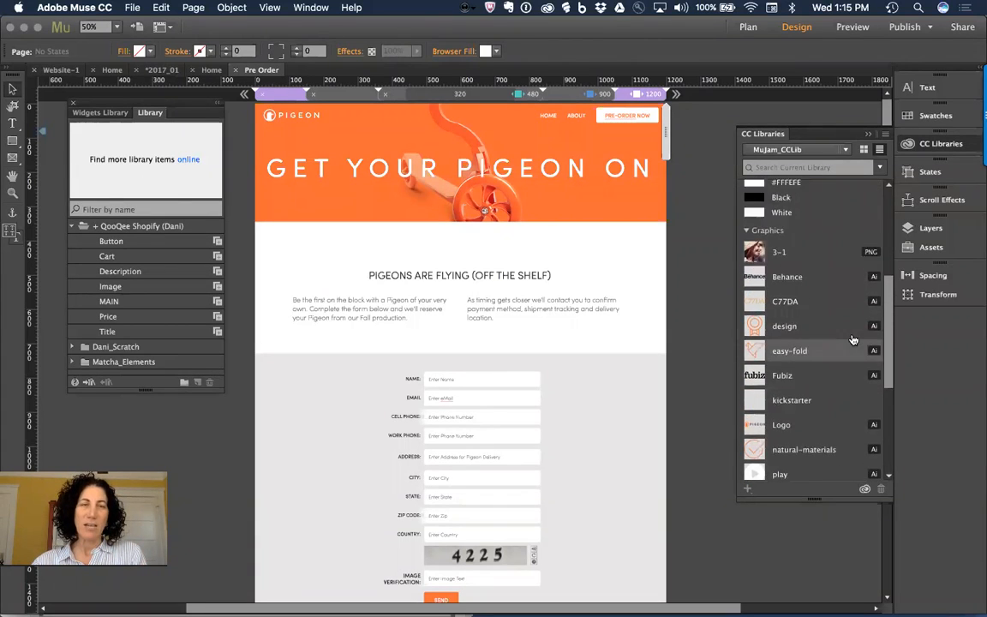
{"action": "scroll", "coordinate": [853, 340], "scroll_direction": "up", "scroll_amount": 3}
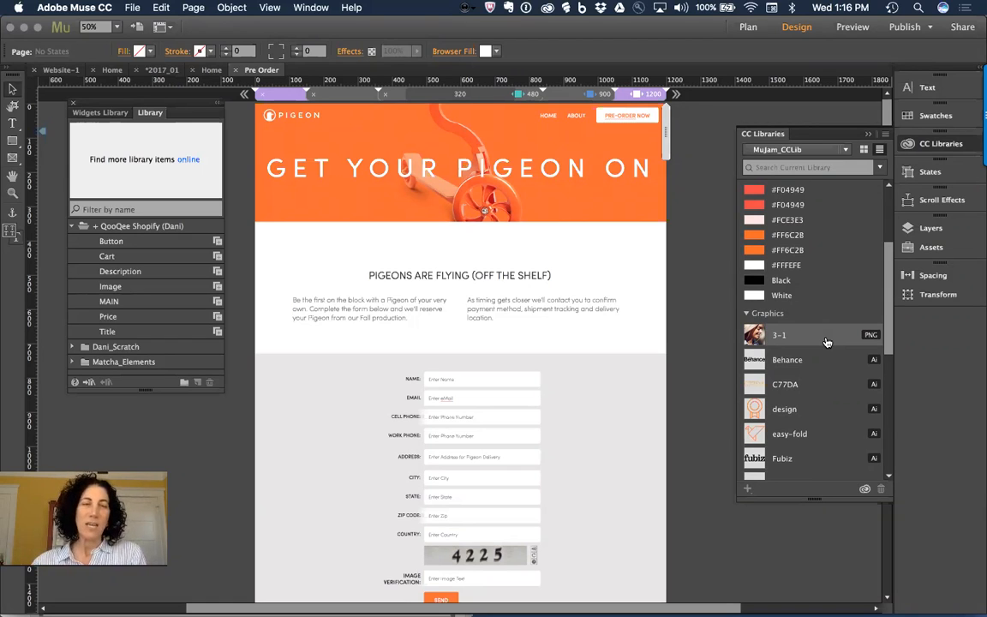
{"action": "scroll", "coordinate": [827, 343], "scroll_direction": "down", "scroll_amount": 7}
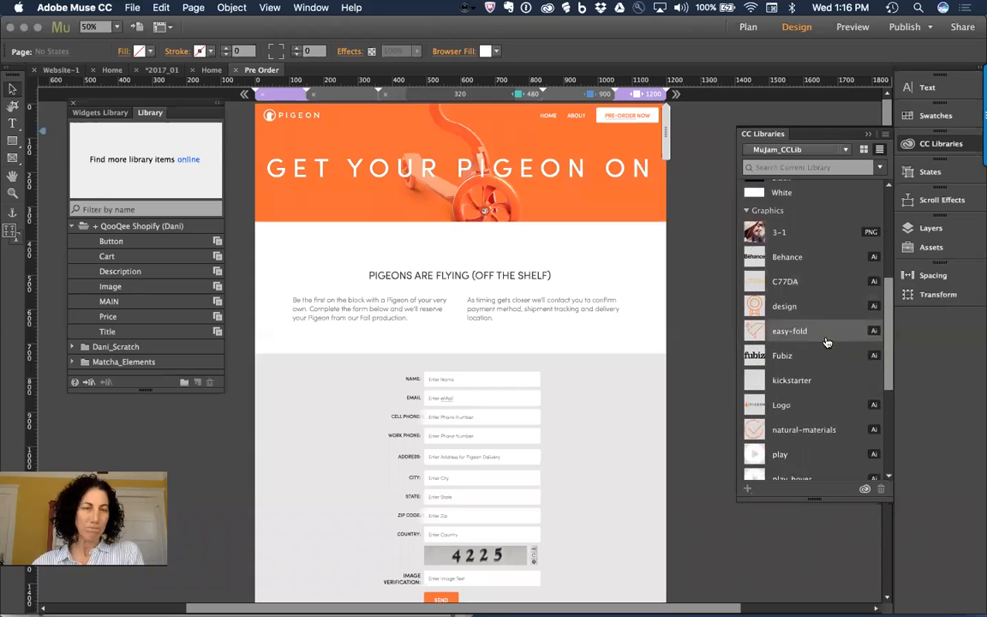
{"action": "scroll", "coordinate": [827, 343], "scroll_direction": "down", "scroll_amount": 1}
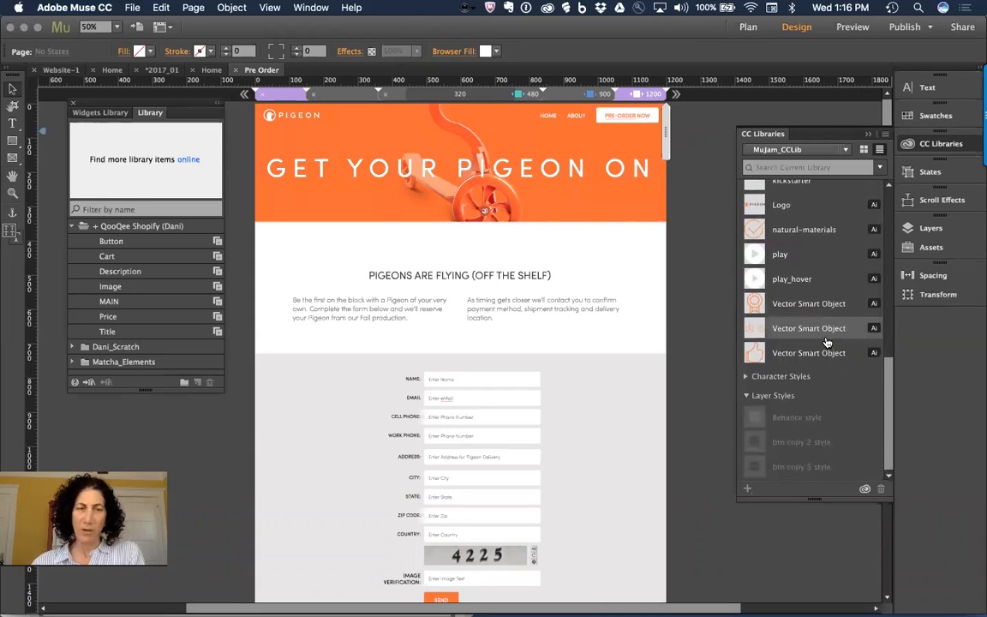
{"action": "scroll", "coordinate": [827, 343], "scroll_direction": "up", "scroll_amount": 10}
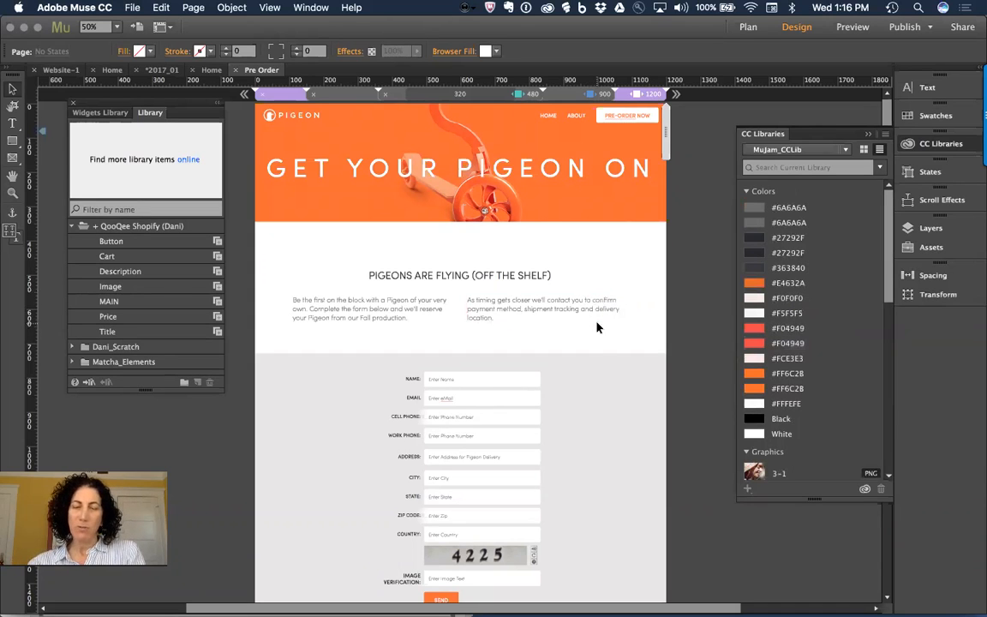
Step: In Plan view, add an Untitled 5 child page under Pre Order and open it
{"action": "key", "text": "super+m"}
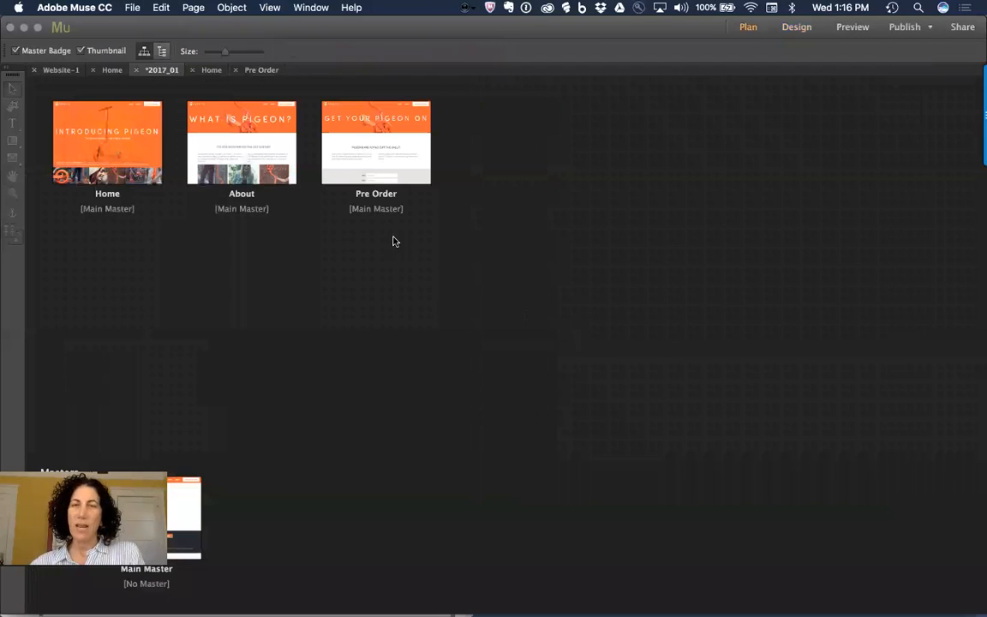
{"action": "left_click", "coordinate": [376, 221]}
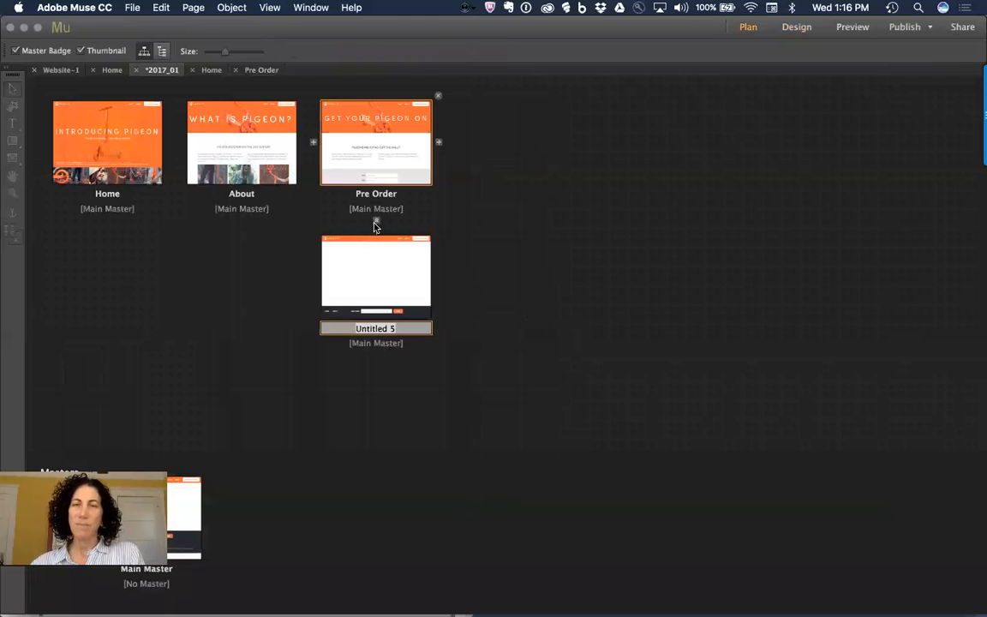
{"action": "double_click", "coordinate": [375, 293]}
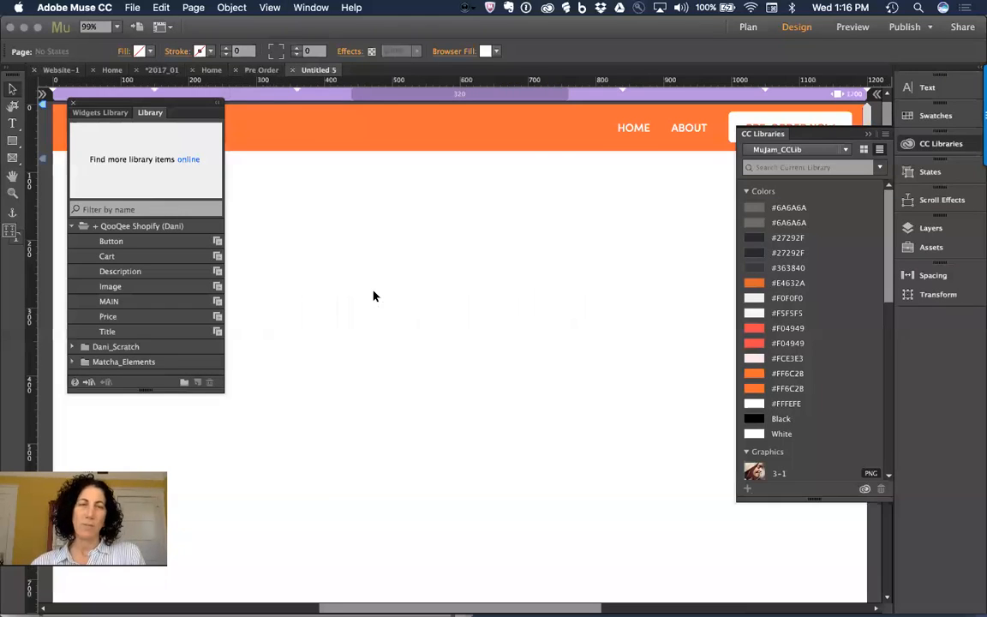
Step: Collapse MuJam_CCLib's Colors, Graphics and Layer Styles groups and list the available CC libraries
{"action": "left_click", "coordinate": [746, 192]}
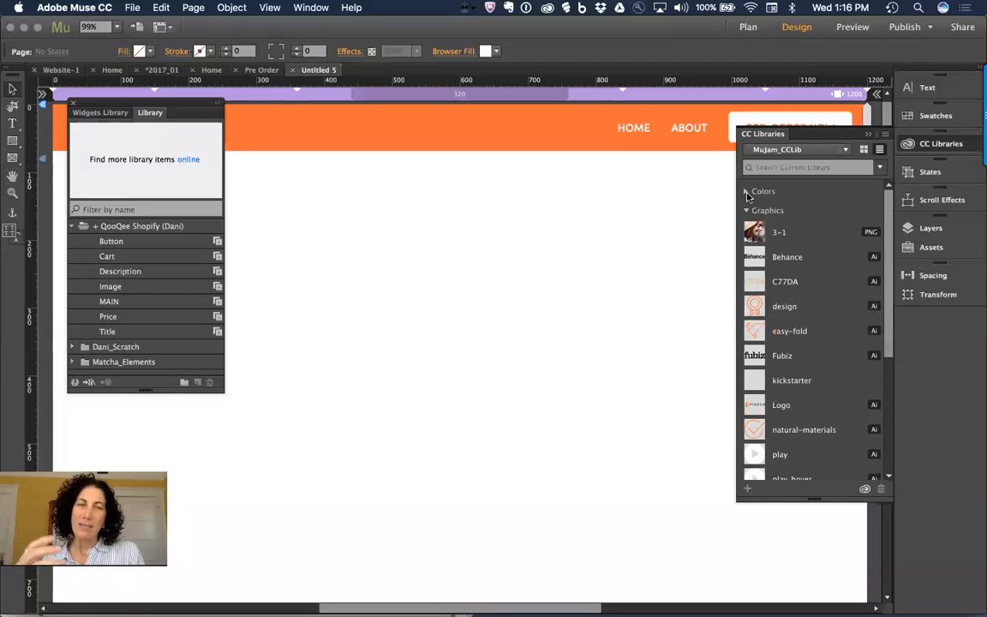
{"action": "left_click", "coordinate": [746, 211]}
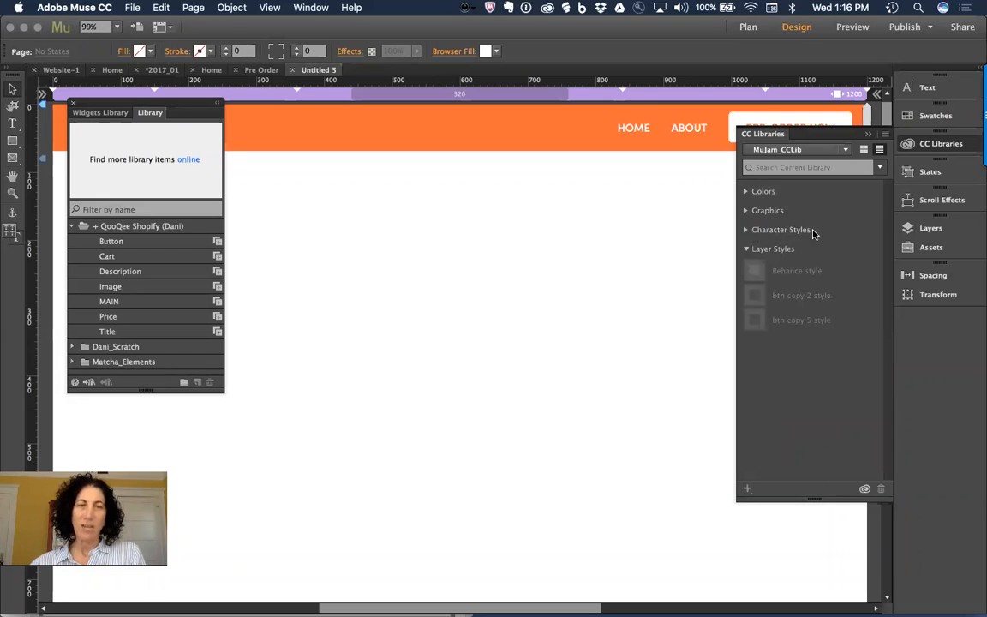
{"action": "left_click", "coordinate": [747, 249]}
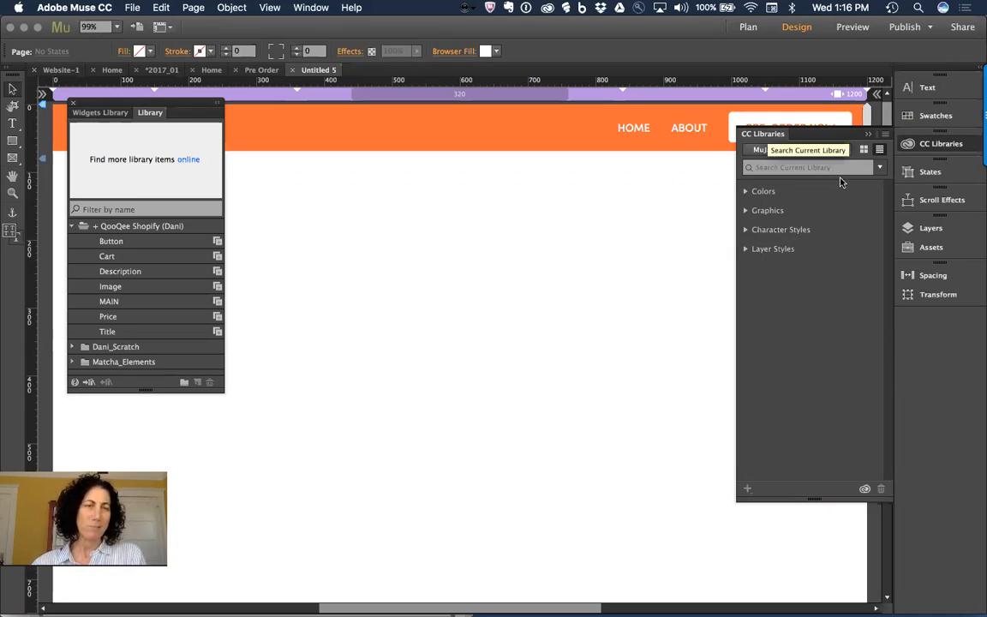
{"action": "left_click", "coordinate": [803, 150]}
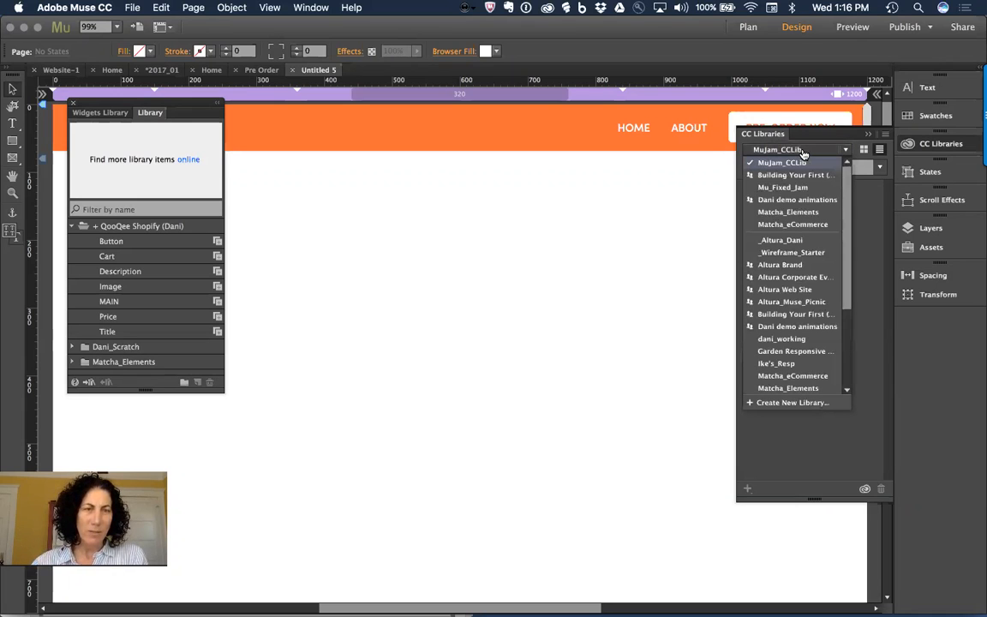
Step: From Dani demo animations, place the Anim 01 oam teapot and Anim 02 oam bowl on the page
{"action": "left_click", "coordinate": [814, 200]}
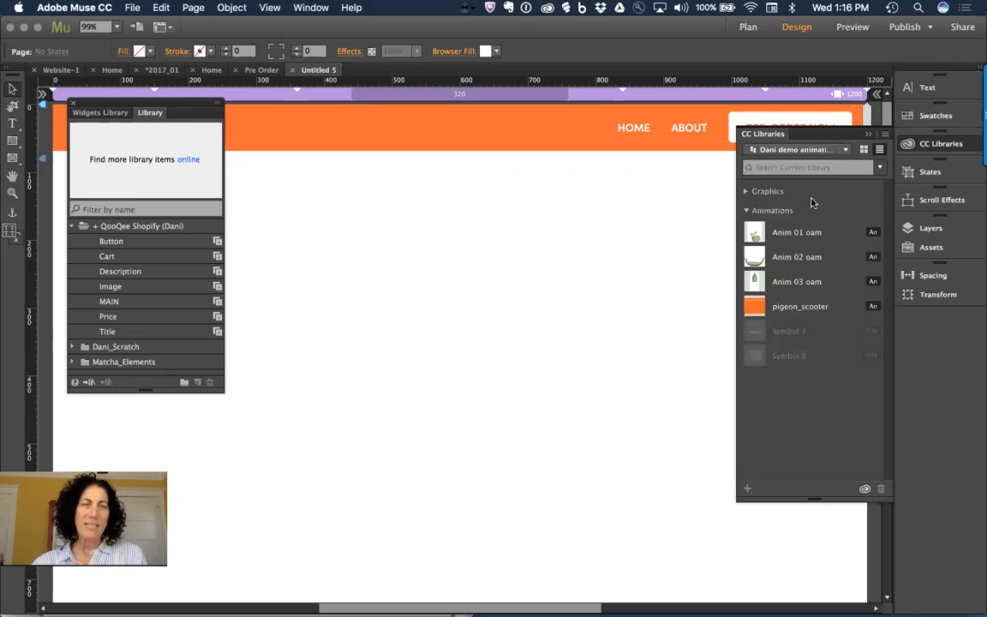
{"action": "left_click_drag", "start_coordinate": [797, 233], "coordinate": [417, 199]}
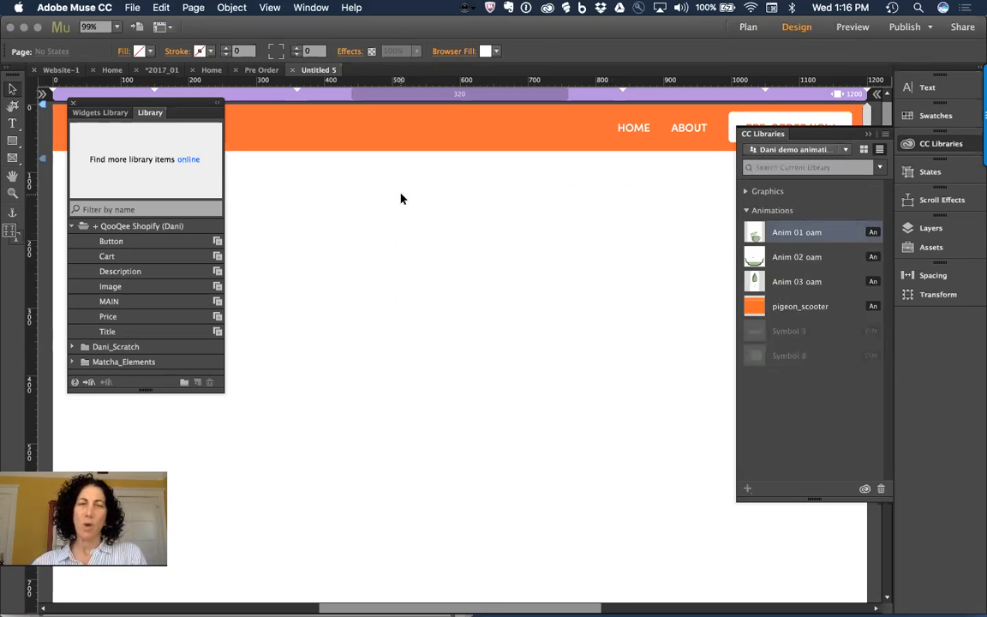
{"action": "left_click_drag", "start_coordinate": [754, 257], "coordinate": [524, 241]}
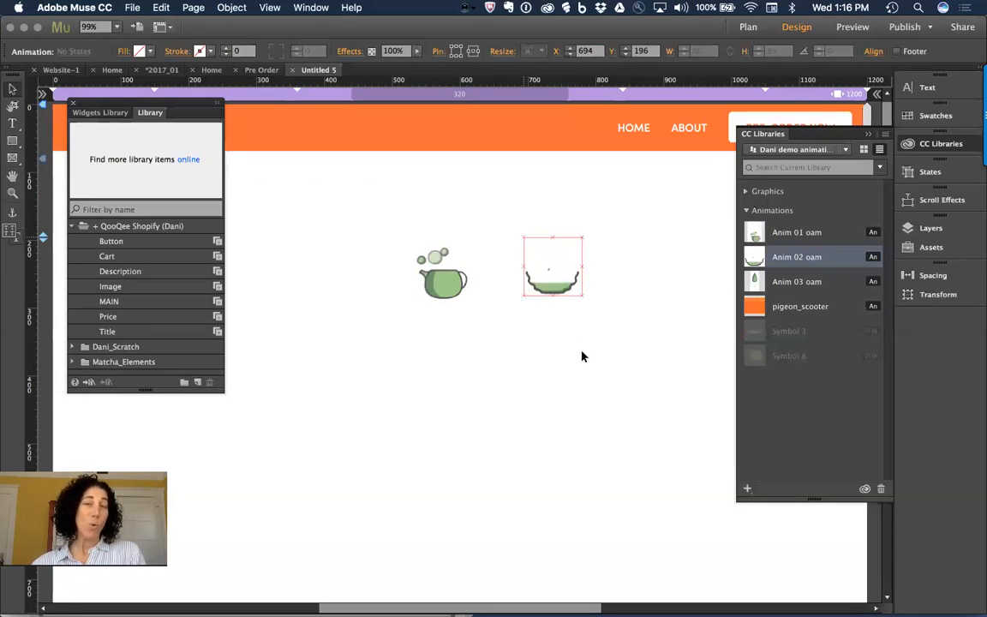
{"action": "left_click", "coordinate": [524, 375]}
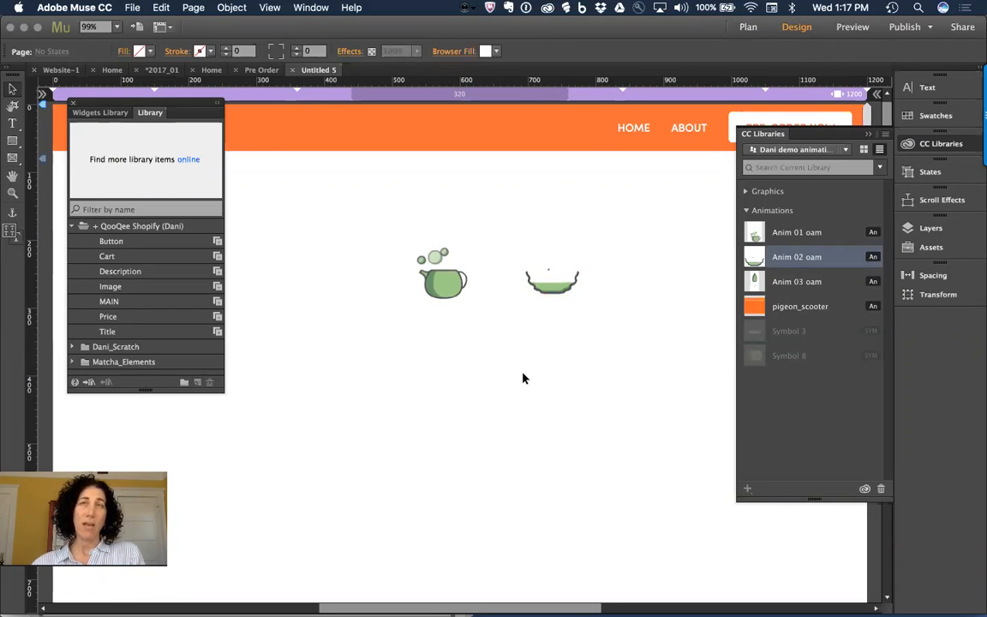
{"action": "left_click", "coordinate": [450, 276]}
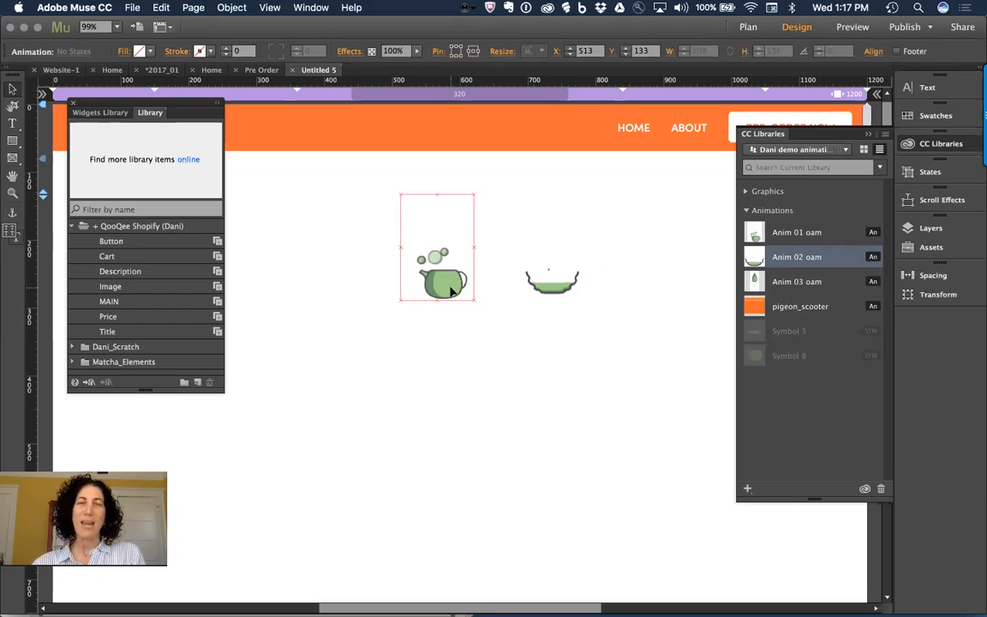
Step: Switch to MuJam_CCLib and add the teapot and bowl as graphics Artwork 1 and Artwork 2
{"action": "left_click", "coordinate": [782, 150]}
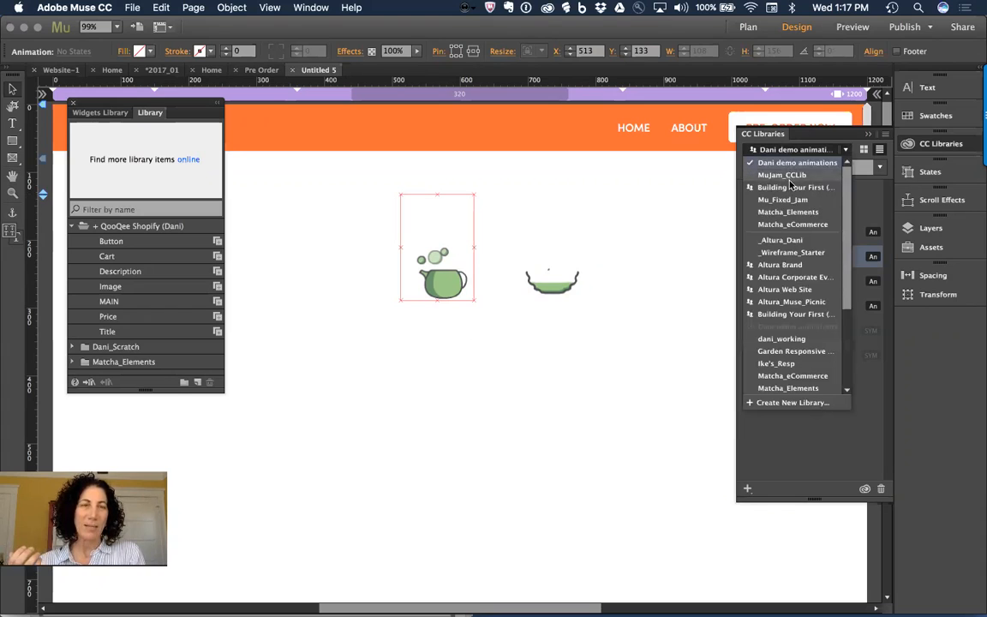
{"action": "left_click", "coordinate": [782, 175]}
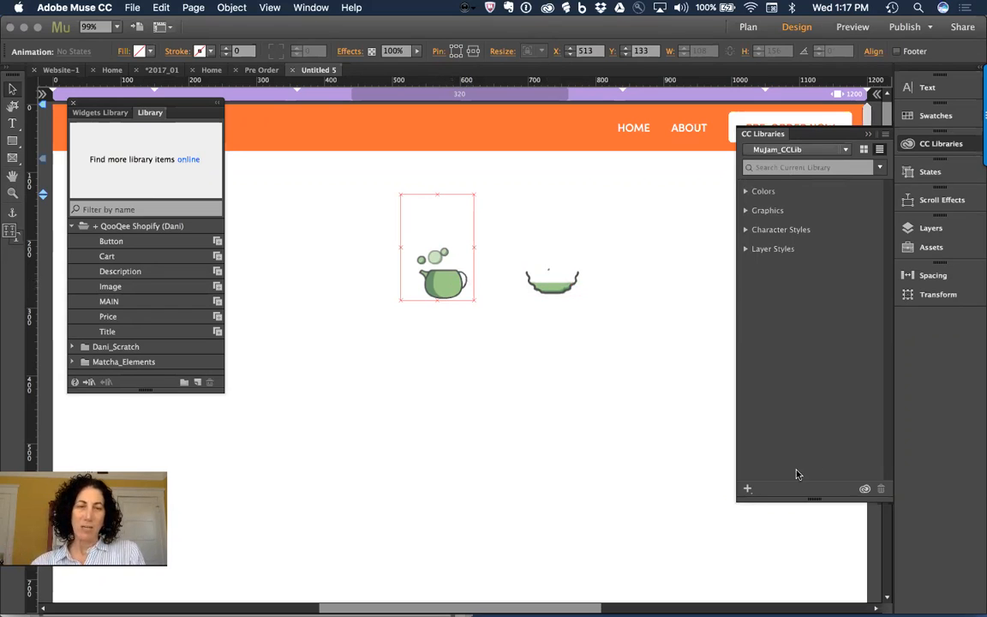
{"action": "left_click", "coordinate": [747, 489]}
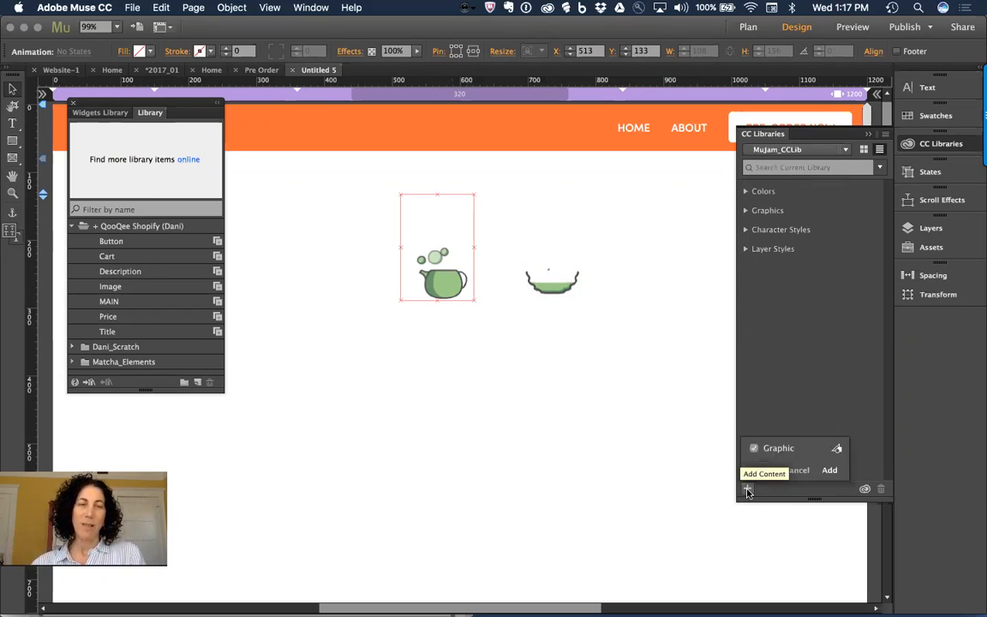
{"action": "left_click", "coordinate": [830, 471]}
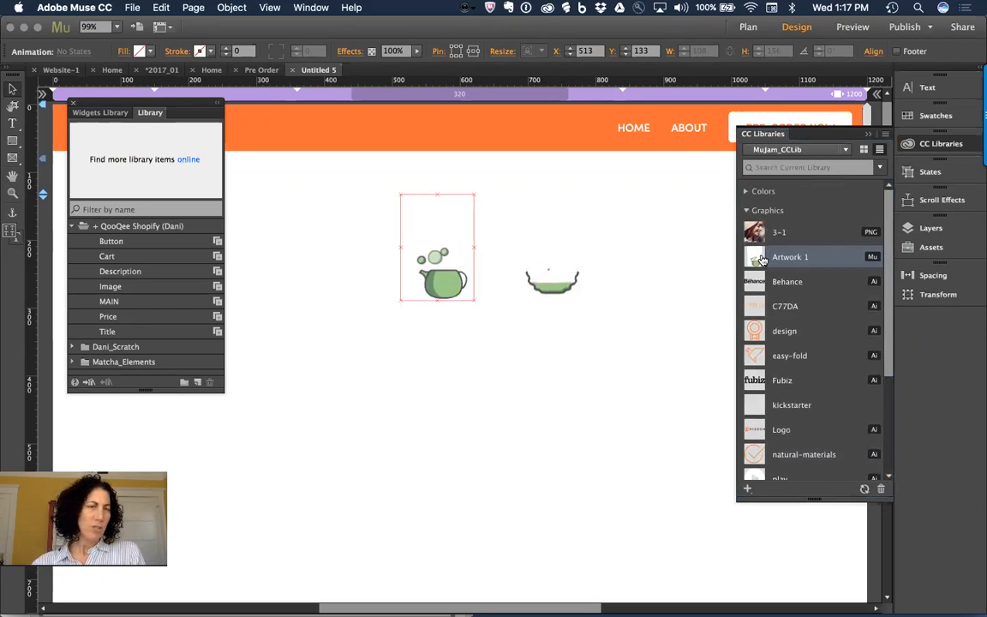
{"action": "left_click", "coordinate": [537, 285]}
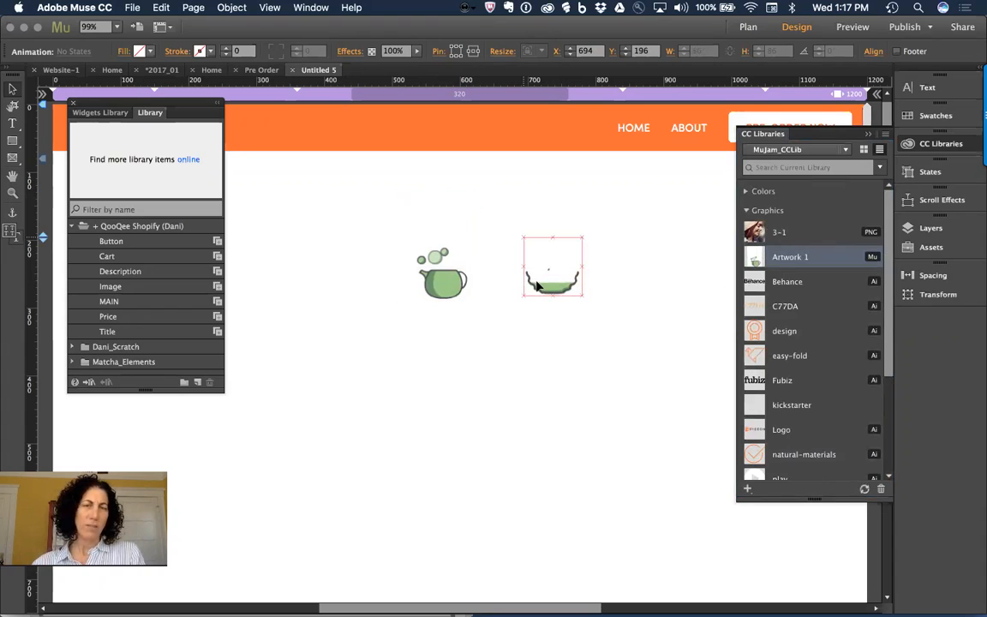
{"action": "left_click", "coordinate": [747, 490]}
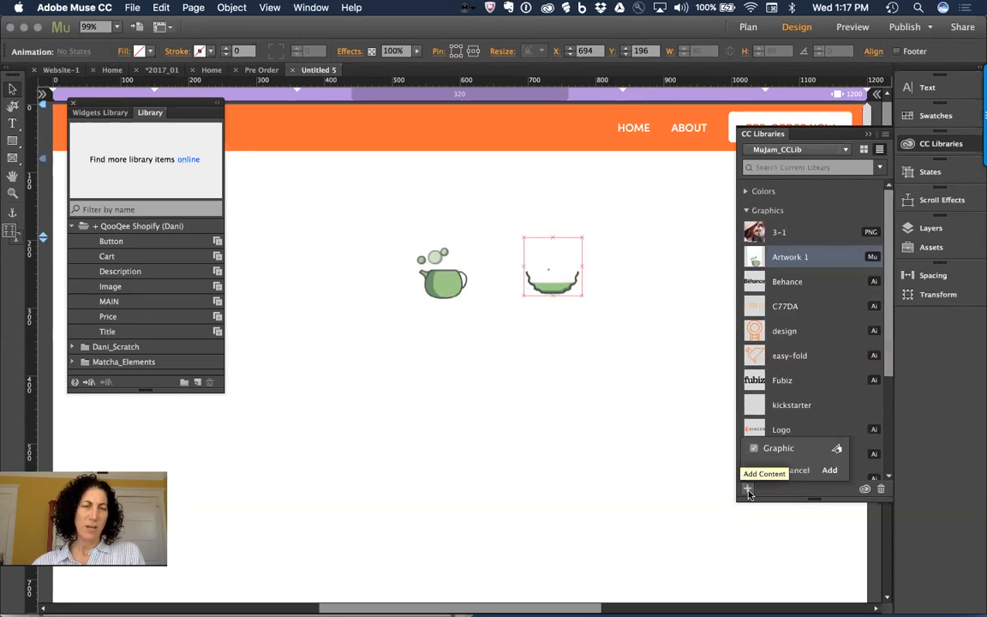
{"action": "left_click", "coordinate": [828, 471]}
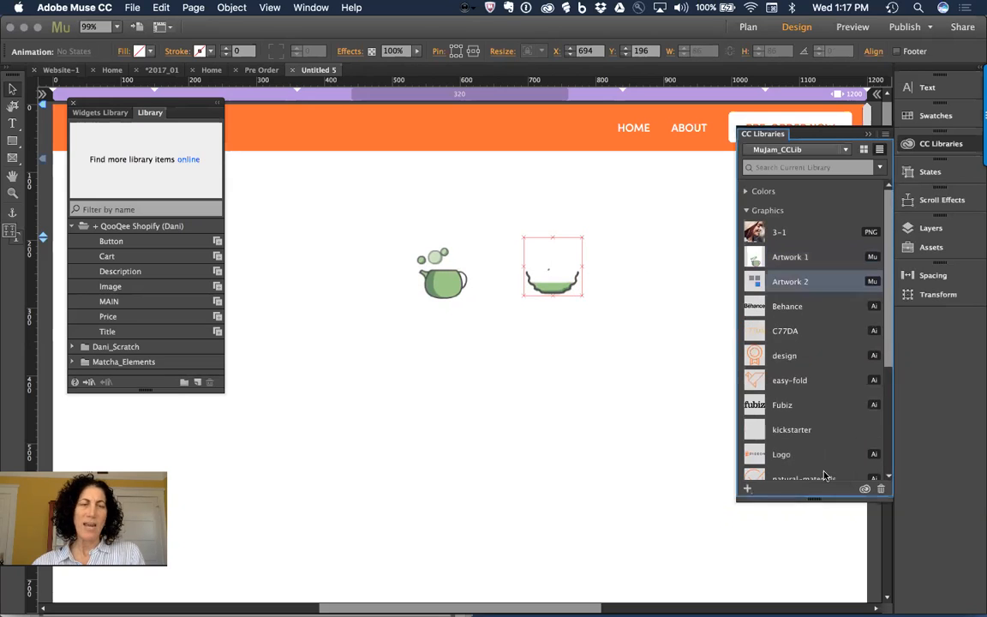
Step: Select both the teapot and the bowl and delete them from the page
{"action": "left_click_drag", "start_coordinate": [370, 212], "coordinate": [652, 372]}
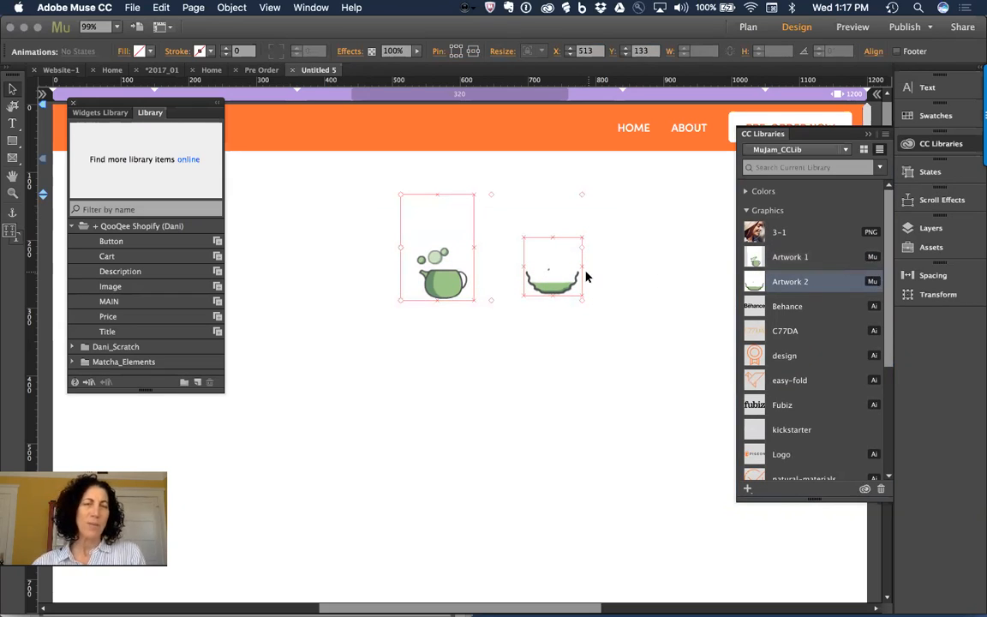
{"action": "key", "text": "Delete"}
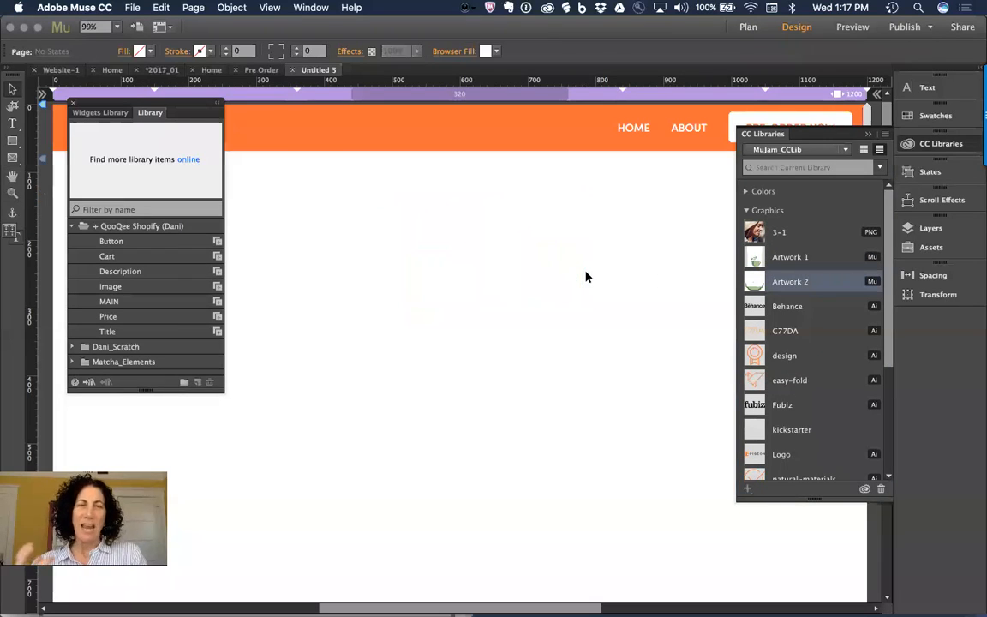
{"action": "left_click", "coordinate": [806, 151]}
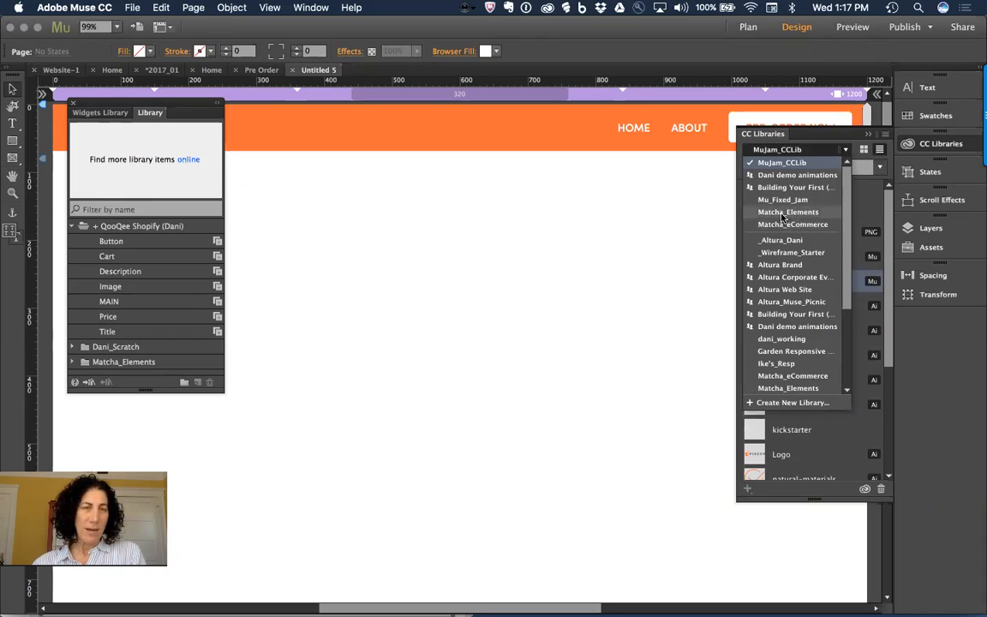
Step: In Dani demo animations, copy Anim 01 oam to the MuJam_CCLib library
{"action": "left_click", "coordinate": [788, 175]}
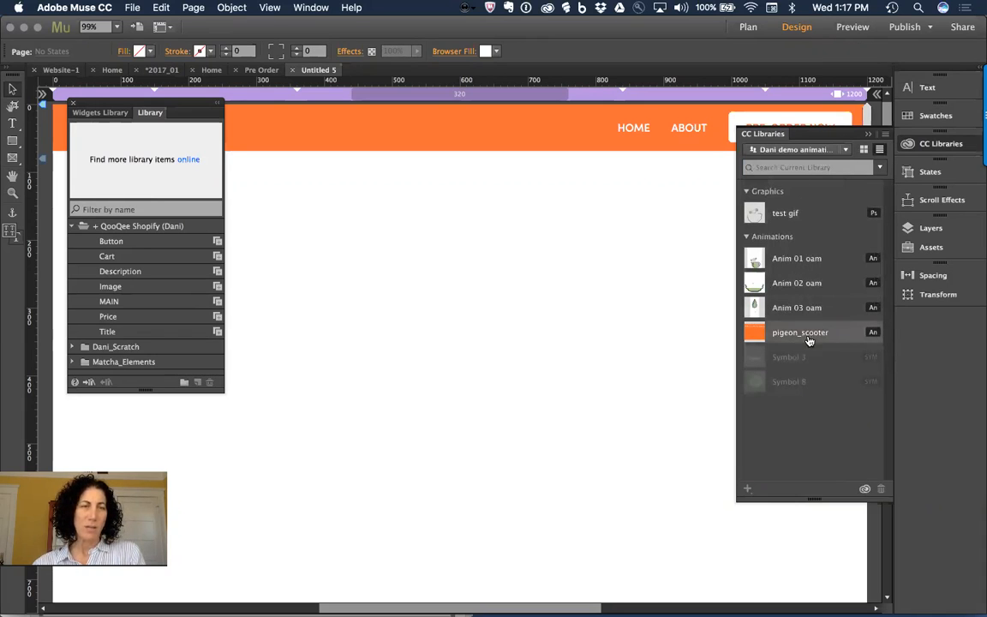
{"action": "right_click", "coordinate": [783, 264]}
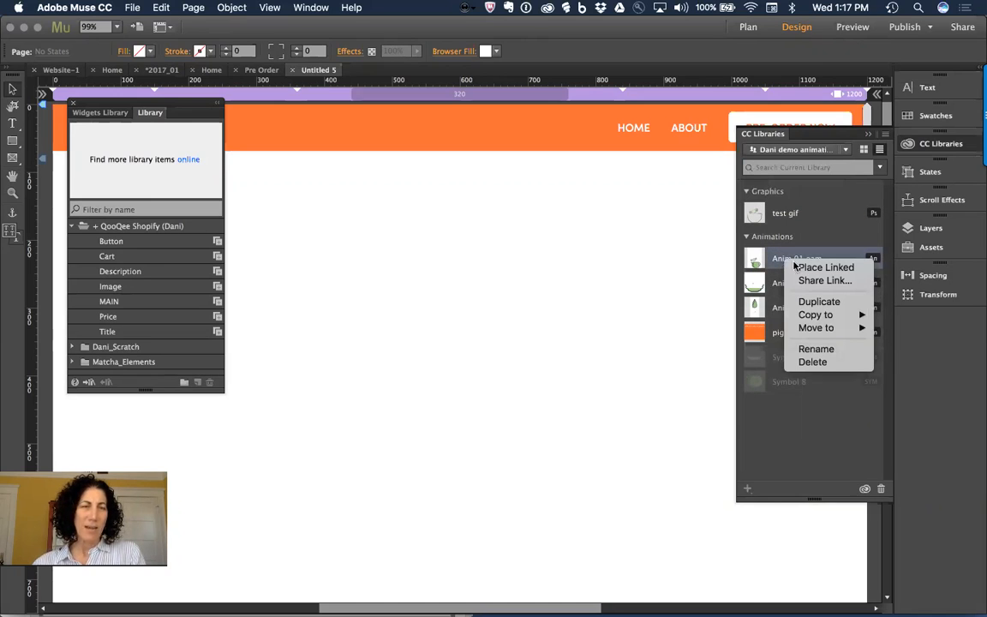
{"action": "mouse_move", "coordinate": [860, 331]}
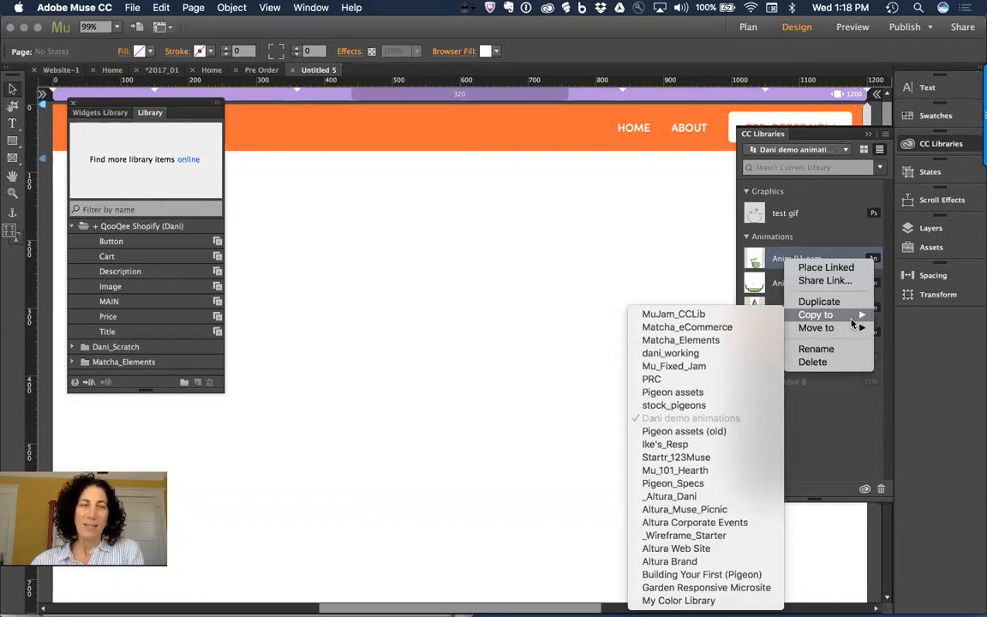
{"action": "left_click", "coordinate": [673, 318]}
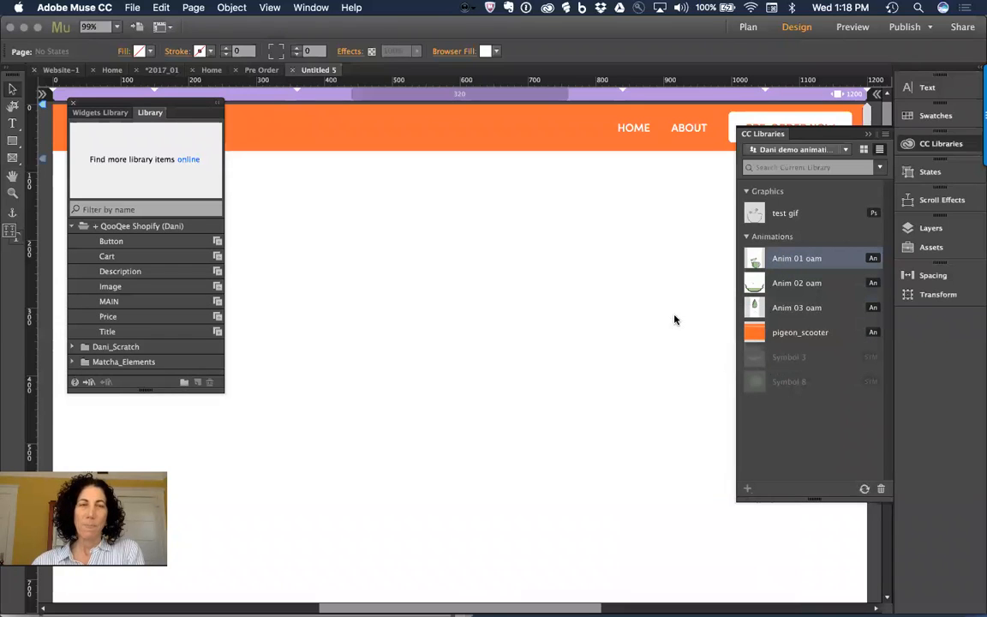
Step: Switch back to MuJam_CCLib and check that its new Animations group holds Anim 01 oam
{"action": "left_click", "coordinate": [783, 151]}
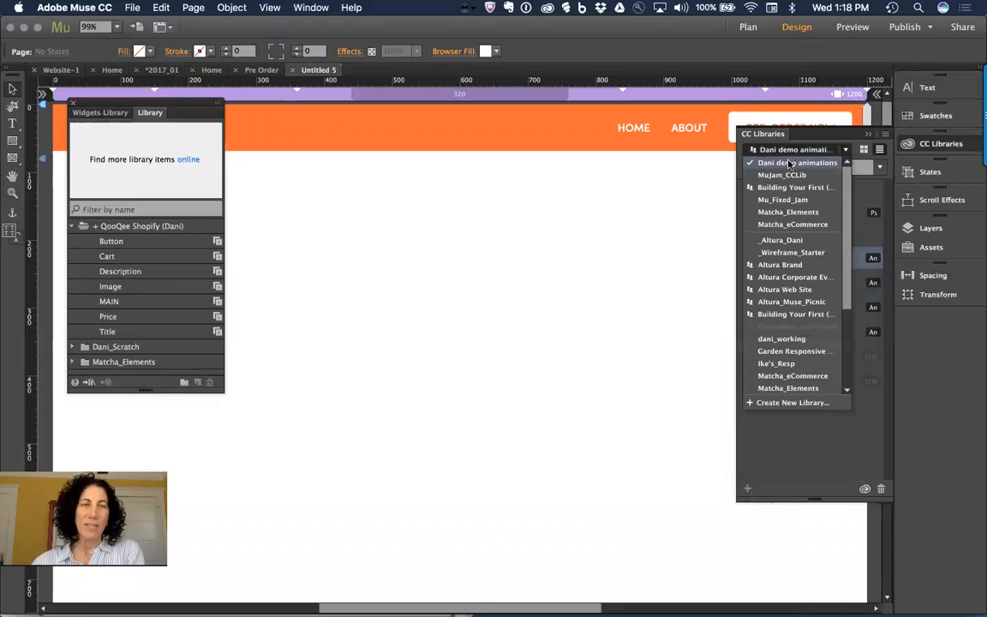
{"action": "left_click", "coordinate": [784, 177]}
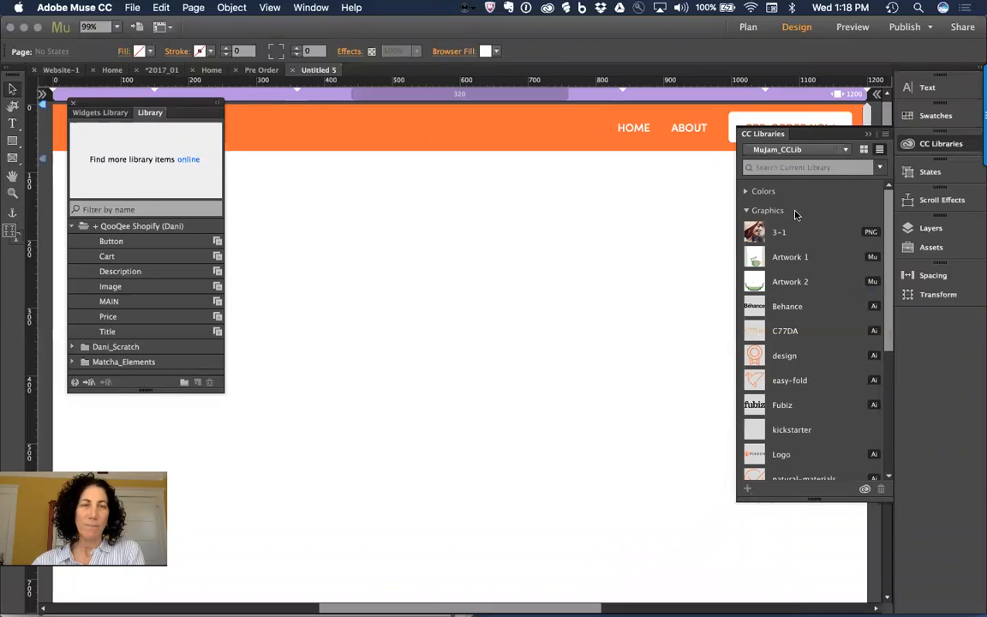
{"action": "left_click", "coordinate": [745, 212]}
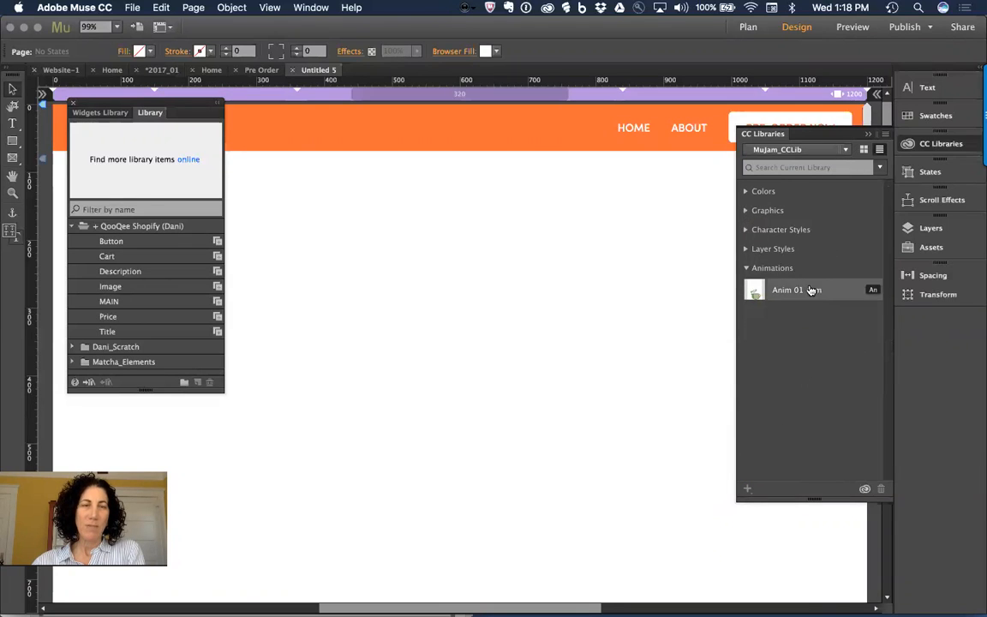
{"action": "left_click", "coordinate": [747, 269]}
{"action": "left_click", "coordinate": [746, 269]}
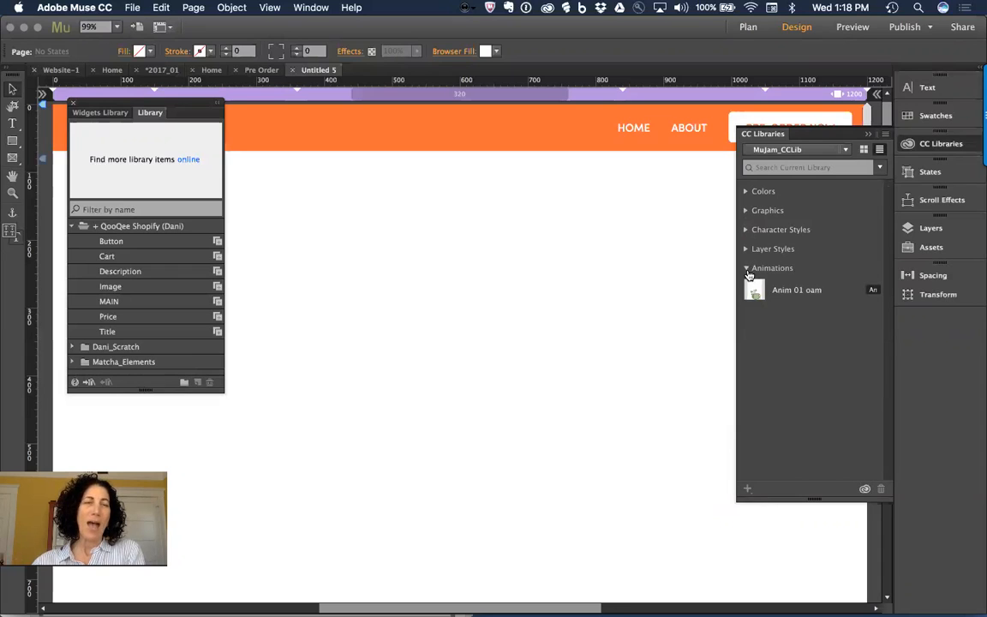
{"action": "left_click", "coordinate": [747, 269]}
{"action": "left_click", "coordinate": [747, 269]}
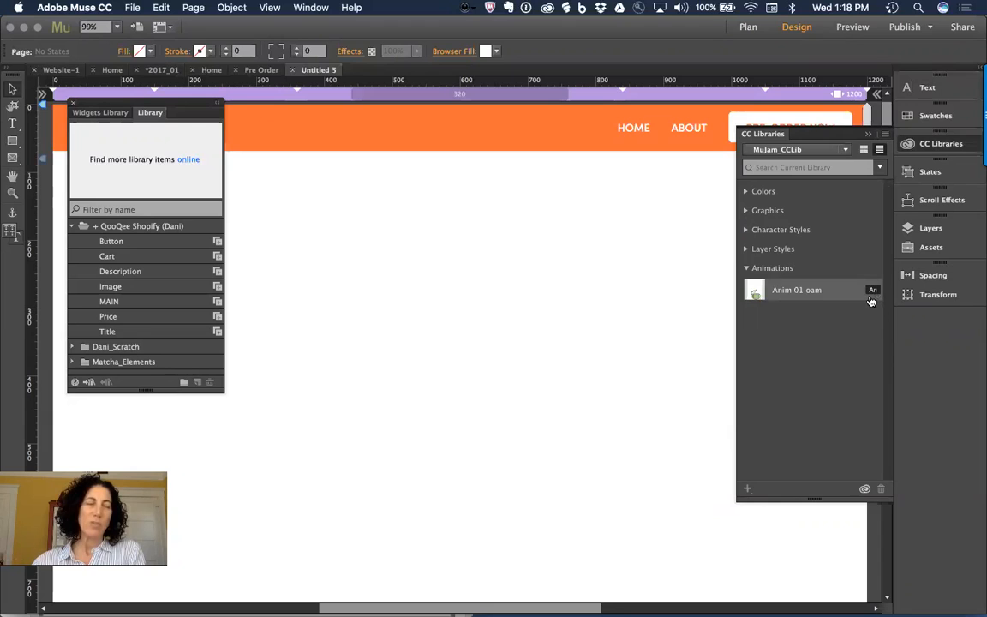
{"action": "mouse_move", "coordinate": [873, 299]}
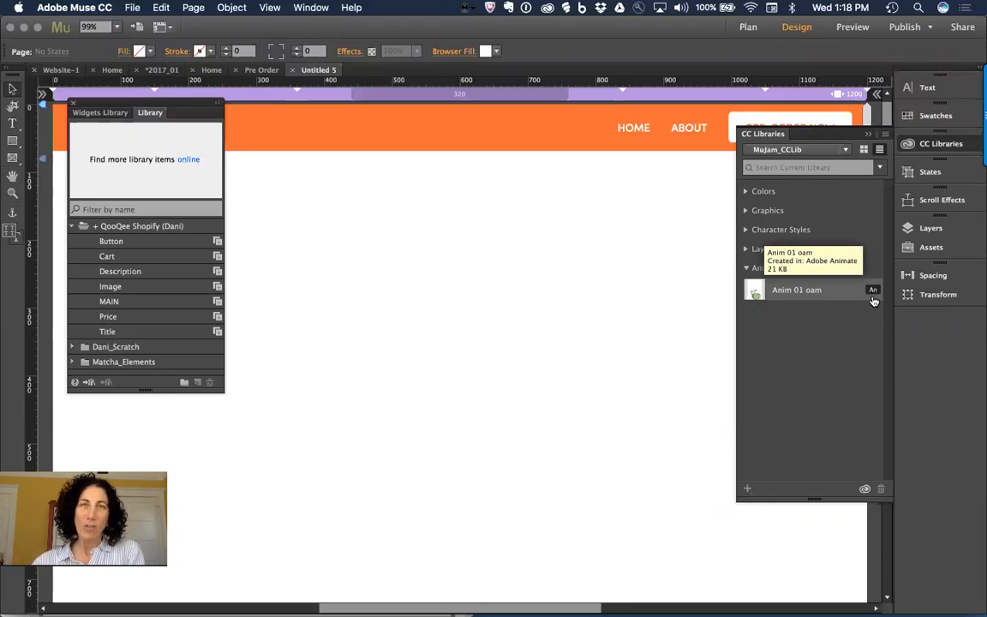
{"action": "left_click", "coordinate": [745, 268]}
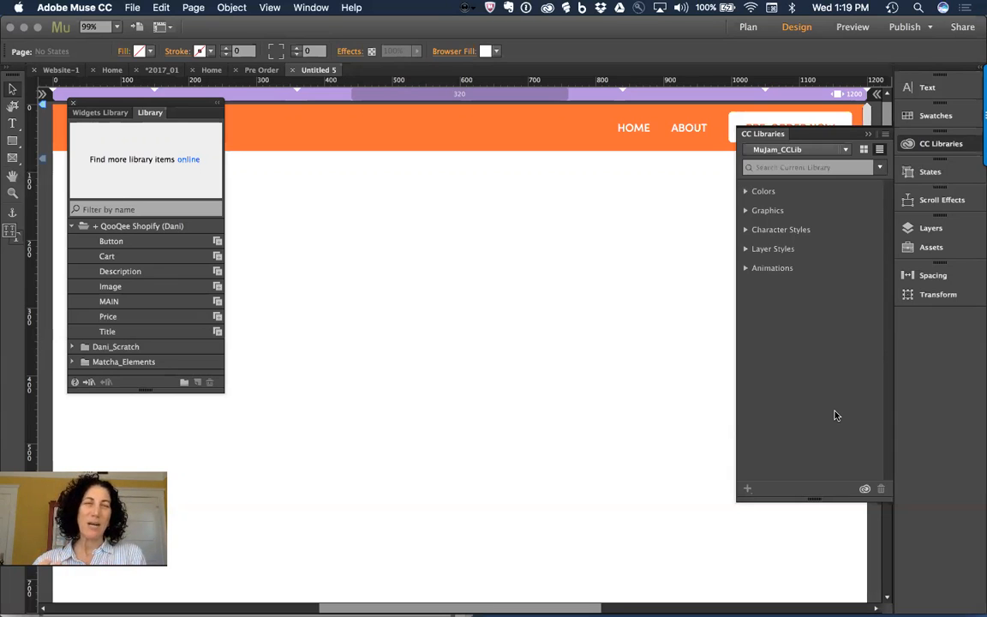
Step: Review MuJam_CCLib's Colors and Graphics groups, then show the list of available libraries
{"action": "left_click", "coordinate": [747, 192]}
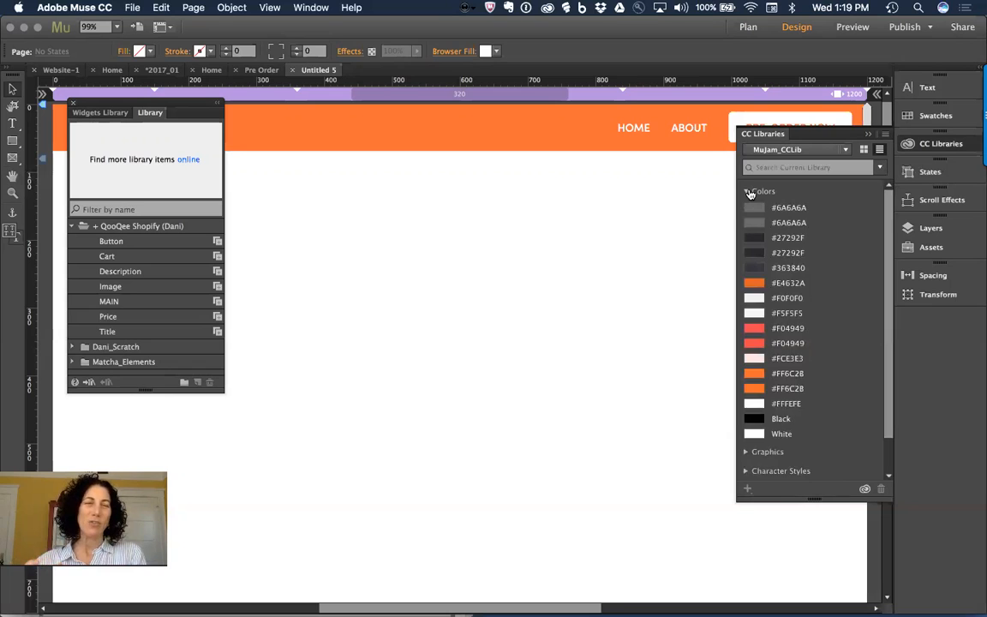
{"action": "left_click", "coordinate": [747, 192]}
{"action": "left_click", "coordinate": [747, 211]}
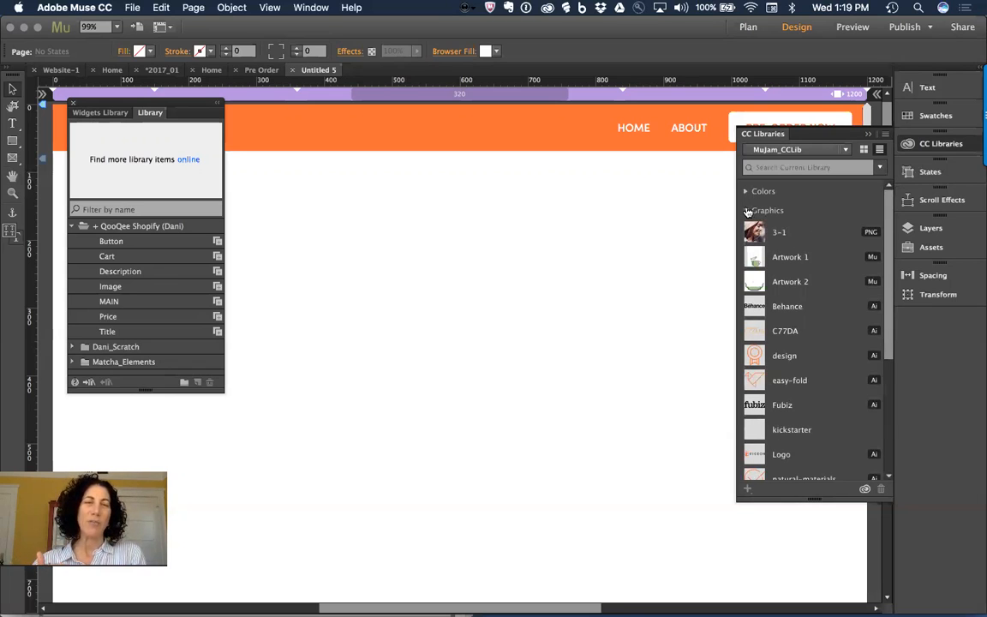
{"action": "left_click", "coordinate": [747, 211]}
{"action": "left_click", "coordinate": [748, 211]}
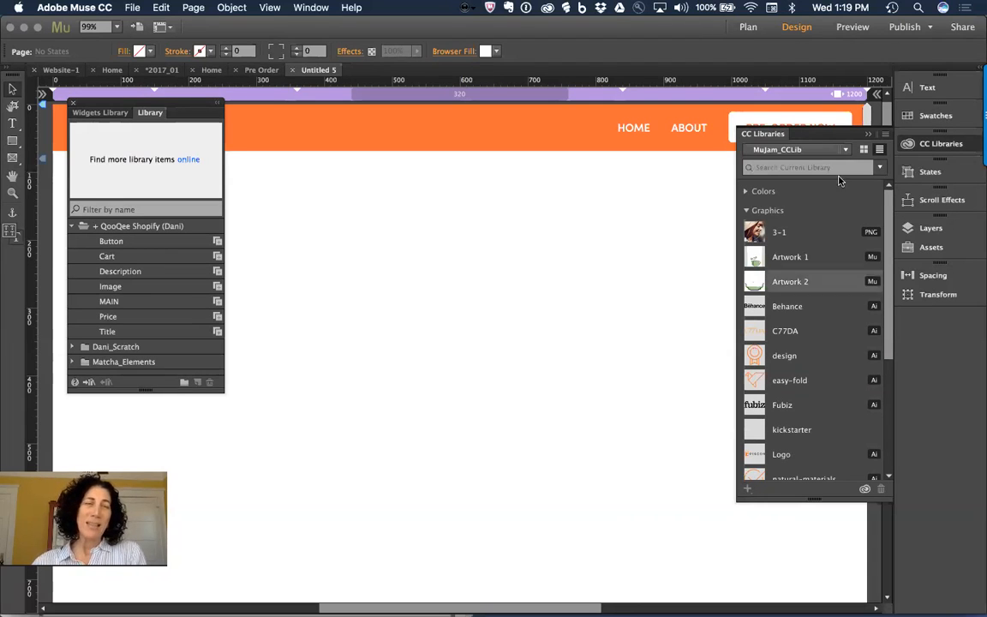
{"action": "left_click", "coordinate": [799, 151]}
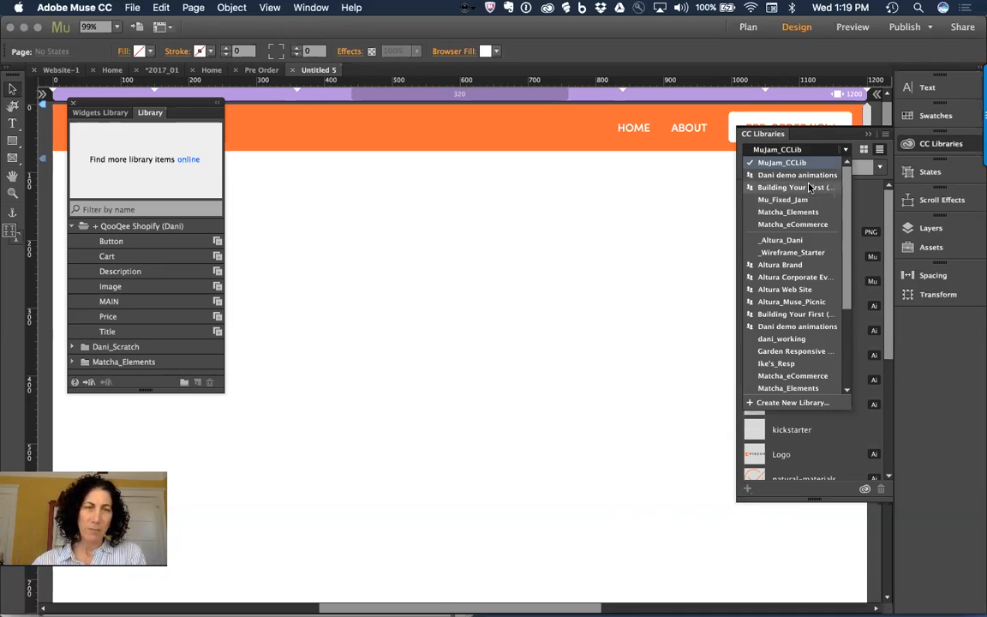
Step: Switch to the 'Building Your First…' library, browse its items, and show the search scope options
{"action": "left_click", "coordinate": [810, 187]}
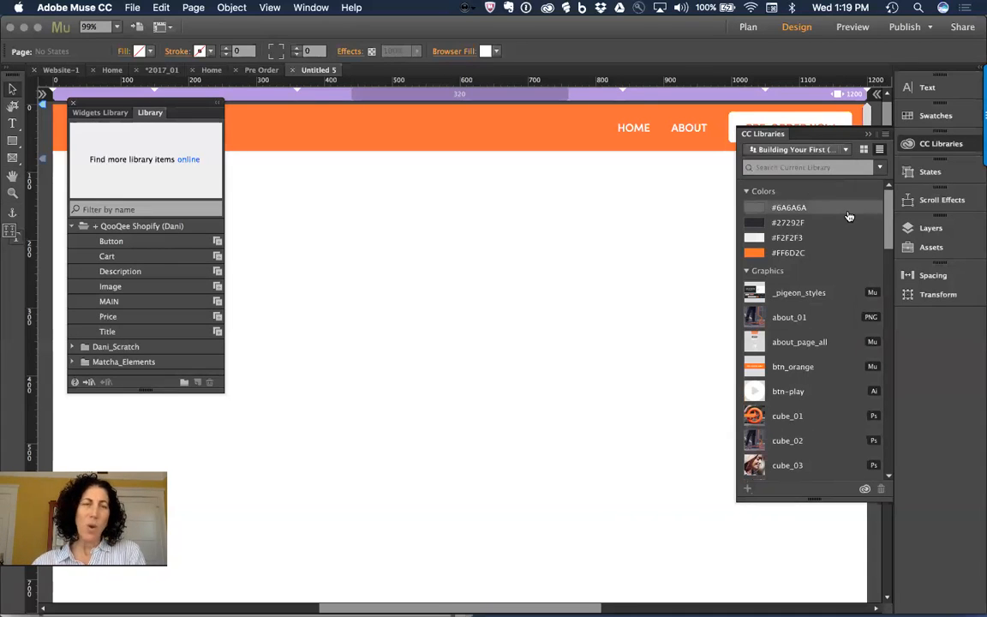
{"action": "scroll", "coordinate": [849, 391], "scroll_direction": "down", "scroll_amount": 5}
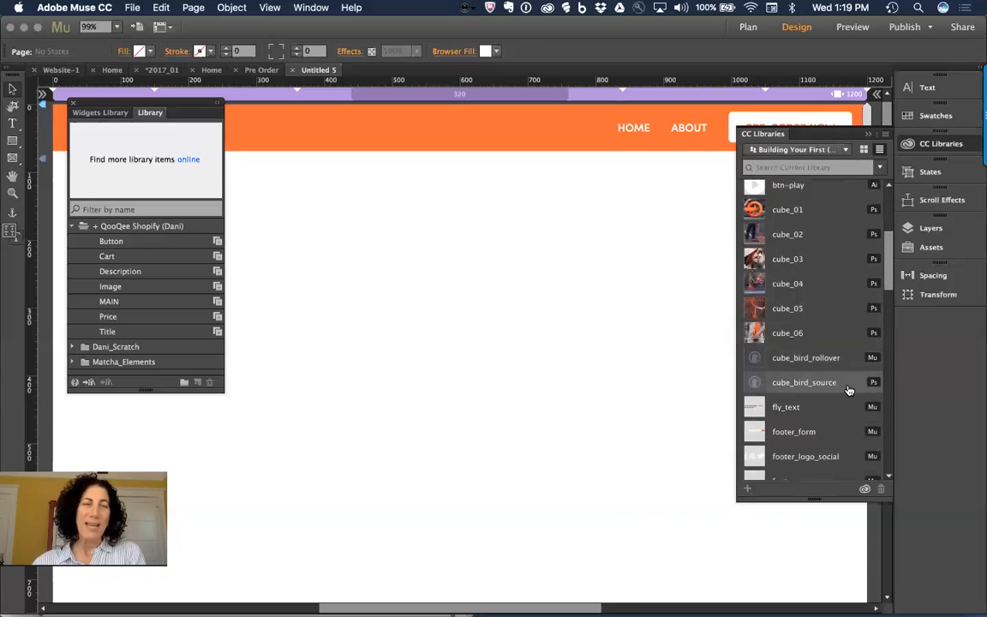
{"action": "scroll", "coordinate": [849, 391], "scroll_direction": "down", "scroll_amount": 3}
{"action": "scroll", "coordinate": [850, 391], "scroll_direction": "up", "scroll_amount": 10}
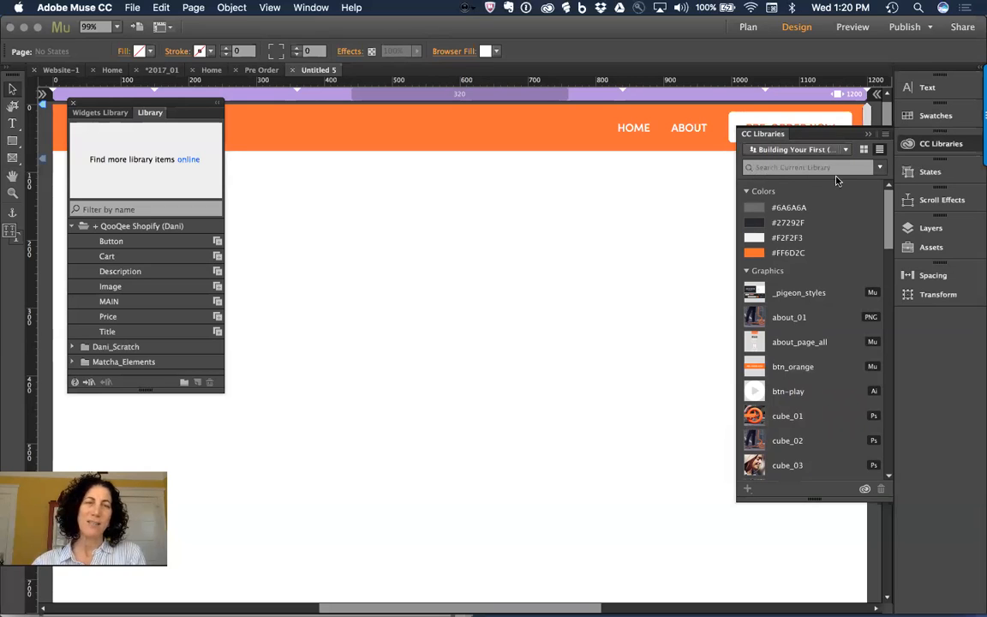
{"action": "left_click", "coordinate": [879, 168]}
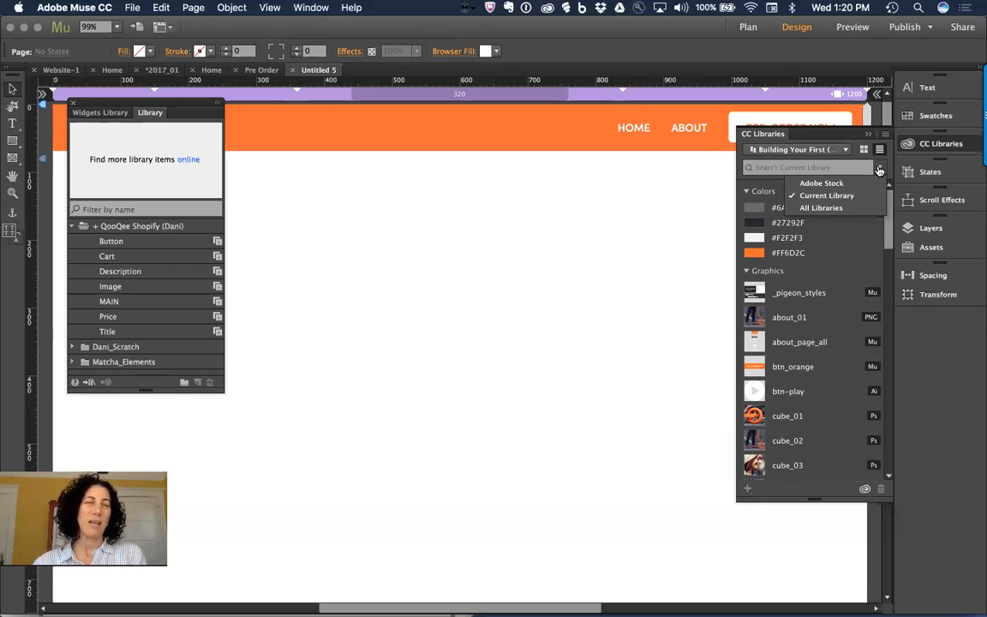
Step: Keep the Current Library scope and try searching the library for 'co' and 'ico'
{"action": "left_click", "coordinate": [801, 197]}
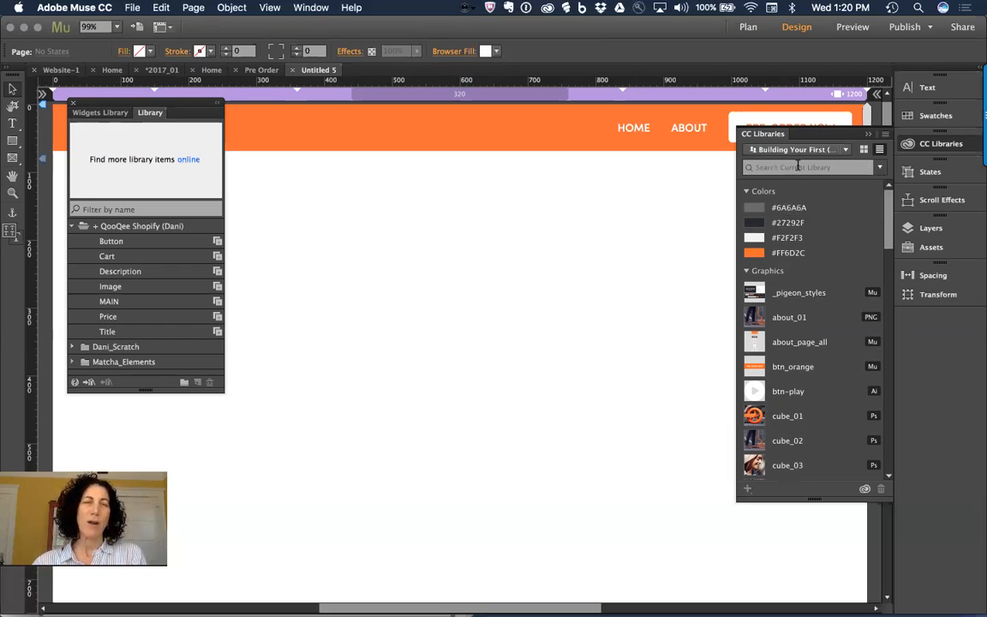
{"action": "type", "text": "co"}
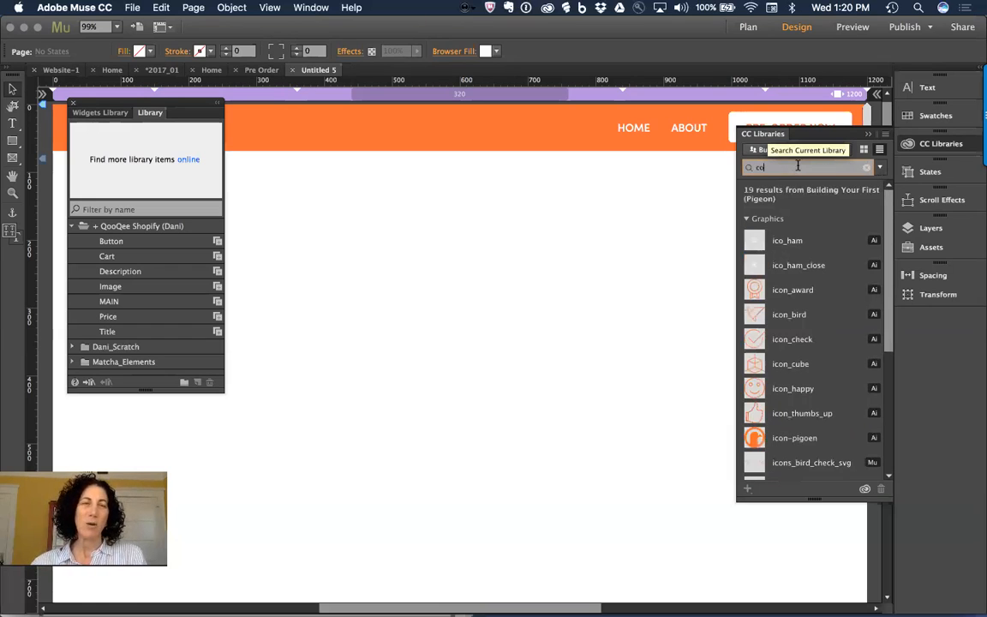
{"action": "key", "text": "BackSpace"}
{"action": "key", "text": "BackSpace"}
{"action": "type", "text": "ico"}
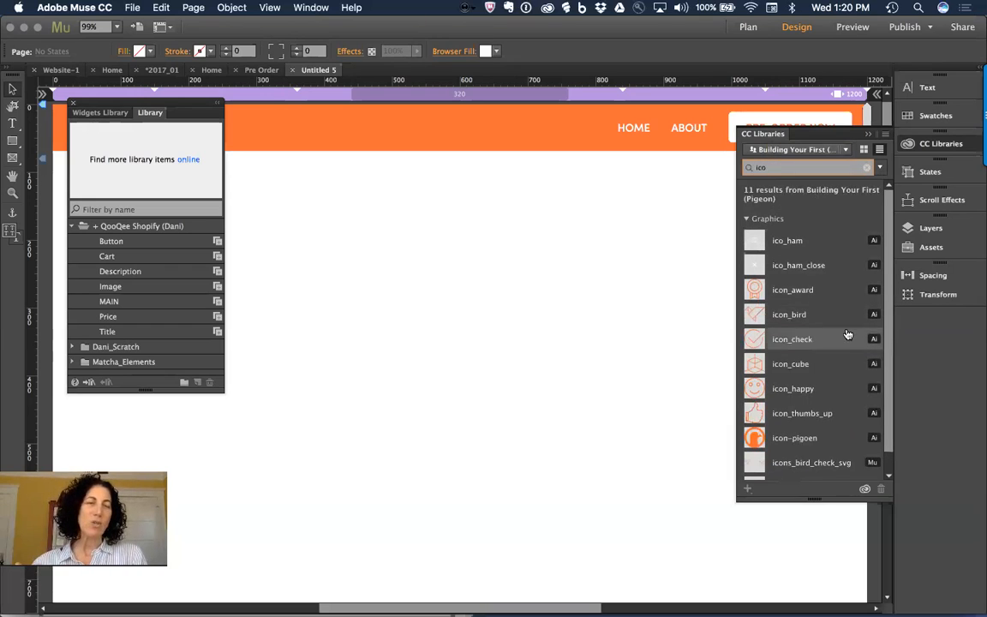
{"action": "scroll", "coordinate": [846, 332], "scroll_direction": "down", "scroll_amount": 2}
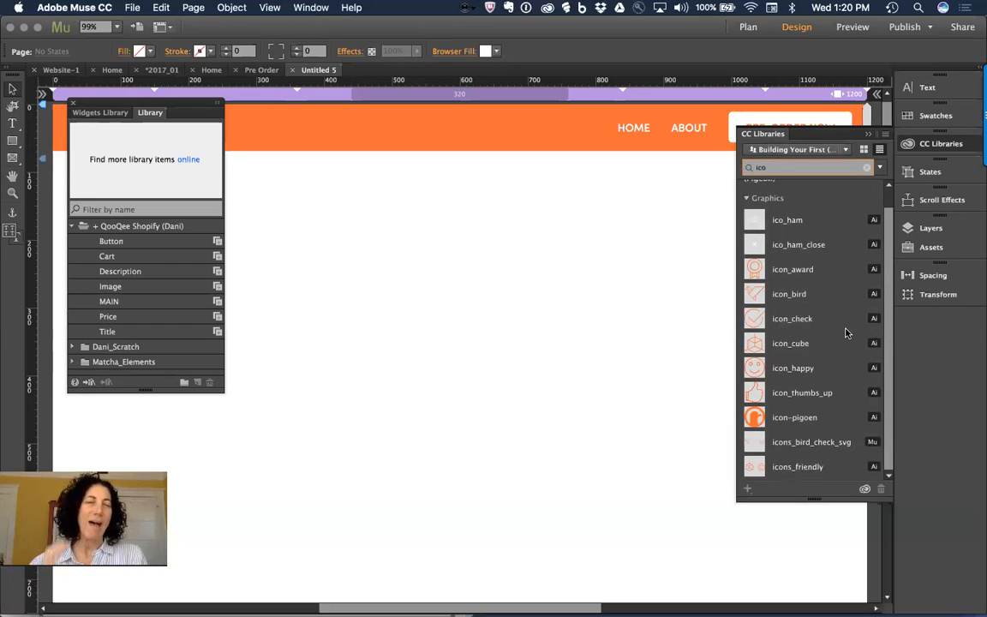
{"action": "scroll", "coordinate": [846, 333], "scroll_direction": "up", "scroll_amount": 2}
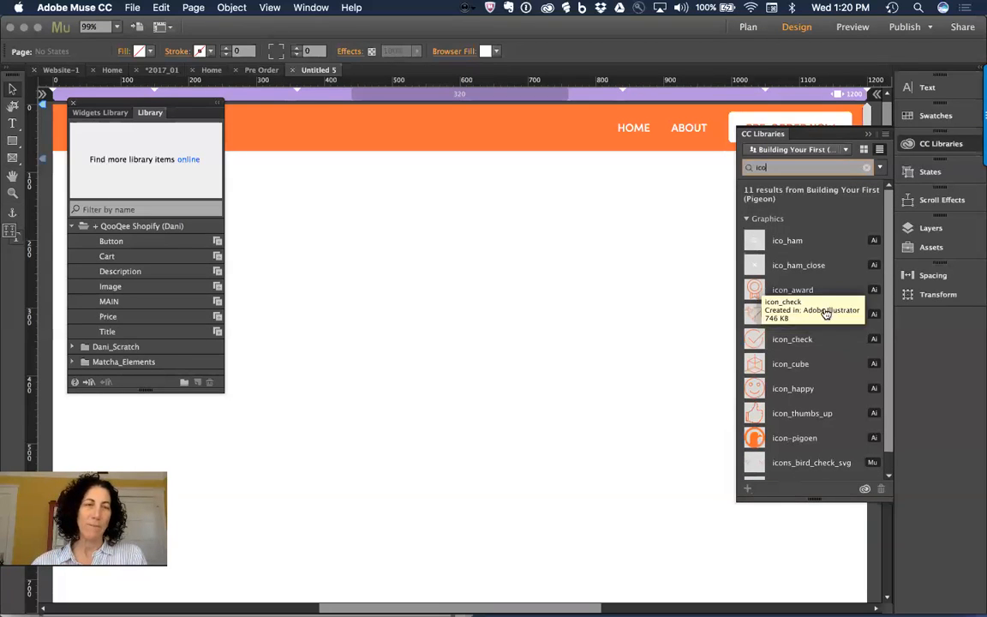
{"action": "key", "text": "BackSpace"}
{"action": "key", "text": "BackSpace"}
{"action": "key", "text": "BackSpace"}
Step: Search for 'btn' to list btn_orange, btn-play and header_btn_white
{"action": "type", "text": "buy"}
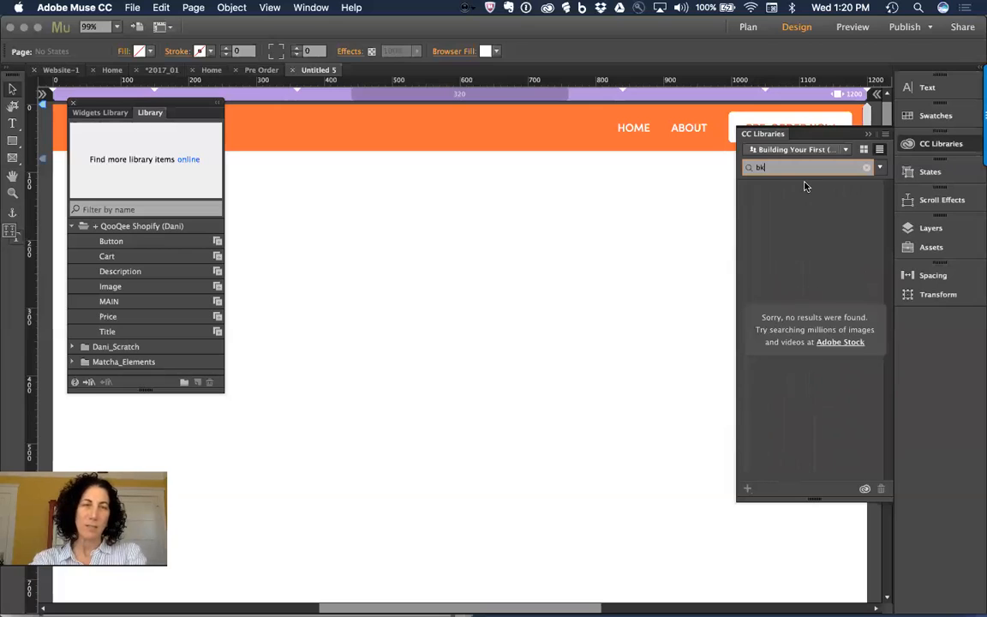
{"action": "key", "text": "BackSpace"}
{"action": "key", "text": "BackSpace"}
{"action": "key", "text": "BackSpace"}
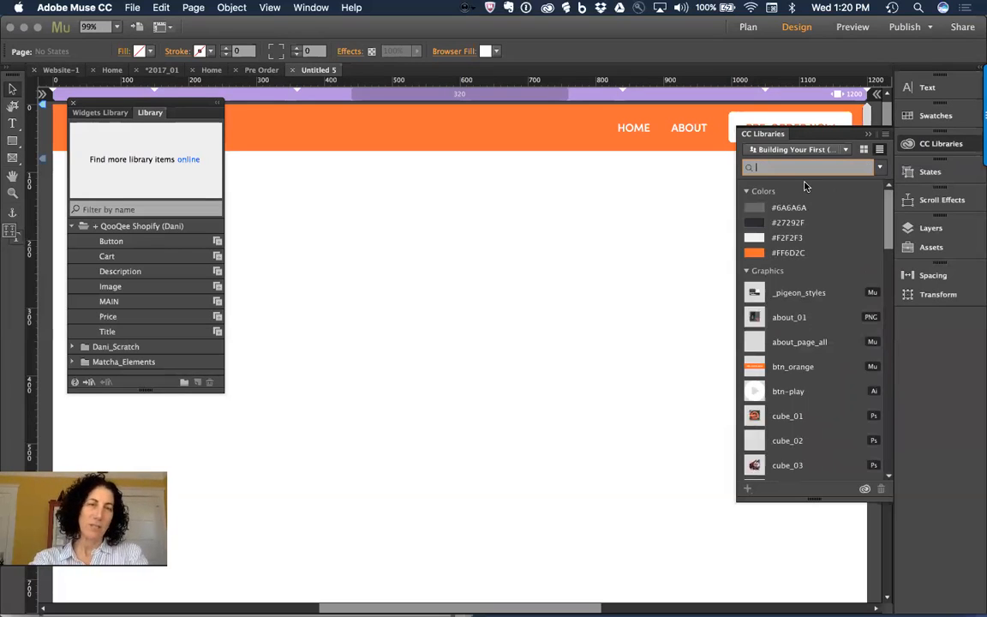
{"action": "scroll", "coordinate": [799, 261], "scroll_direction": "down", "scroll_amount": 2}
{"action": "scroll", "coordinate": [799, 261], "scroll_direction": "up", "scroll_amount": 2}
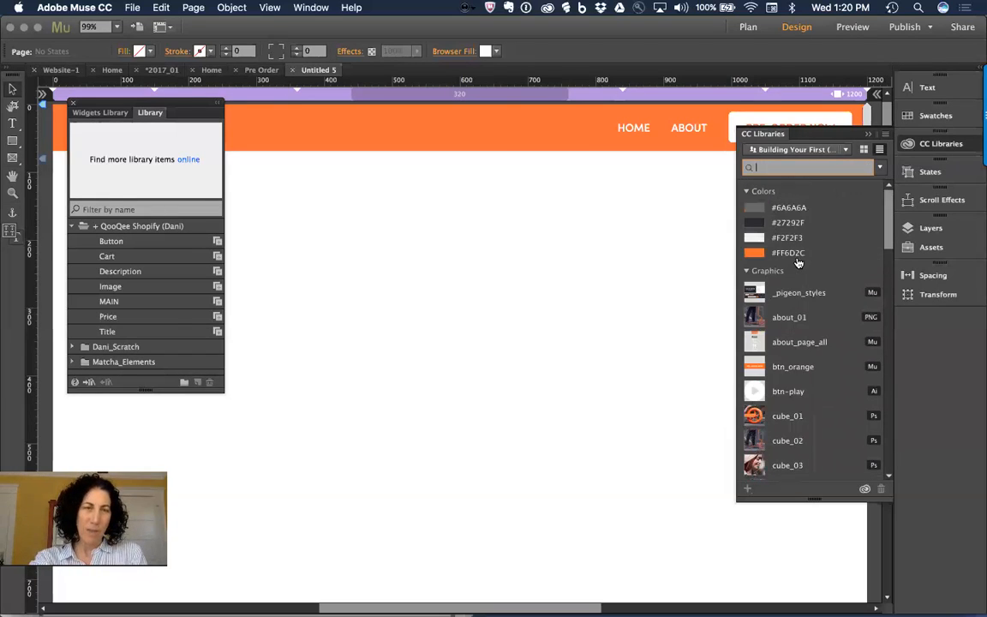
{"action": "type", "text": "bnt"}
{"action": "key", "text": "BackSpace"}
{"action": "key", "text": "BackSpace"}
{"action": "type", "text": "tn"}
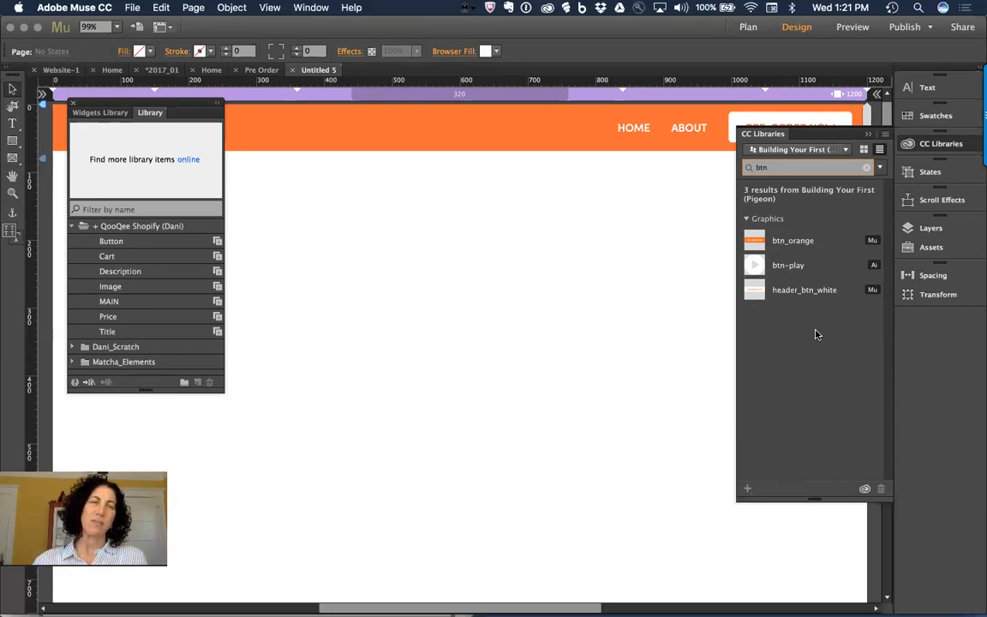
Step: Clear the 'btn' search and scroll through the library's full set of colours and graphics
{"action": "left_click", "coordinate": [880, 167]}
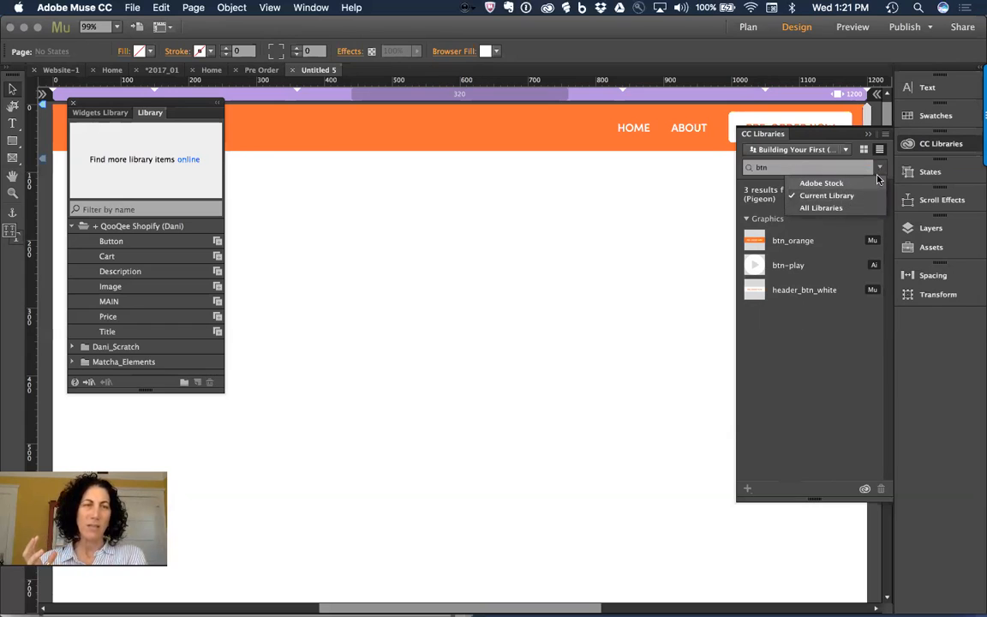
{"action": "left_click", "coordinate": [847, 167]}
{"action": "left_click", "coordinate": [866, 167]}
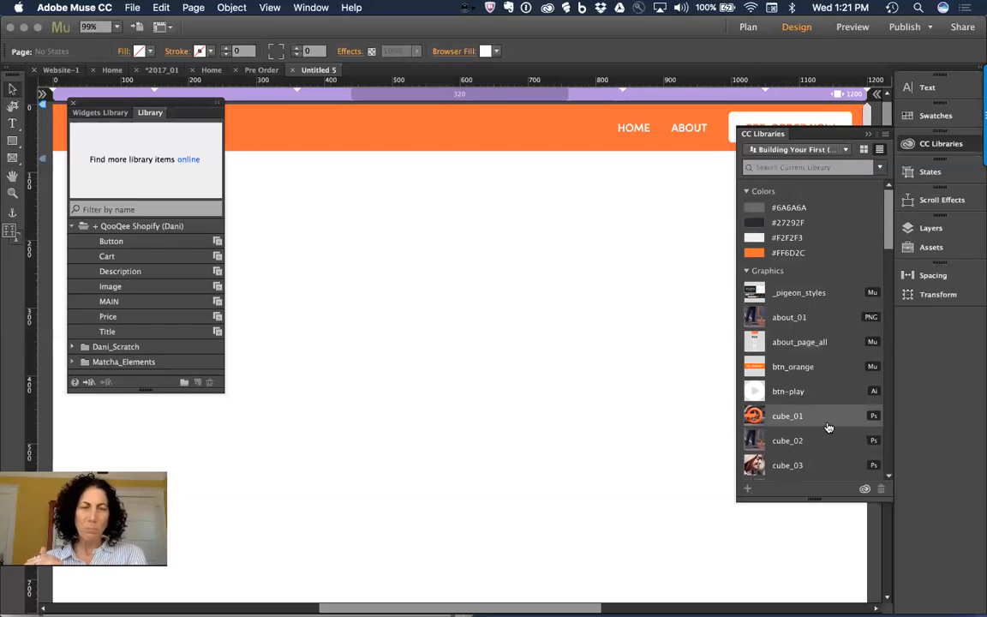
{"action": "mouse_move", "coordinate": [828, 428]}
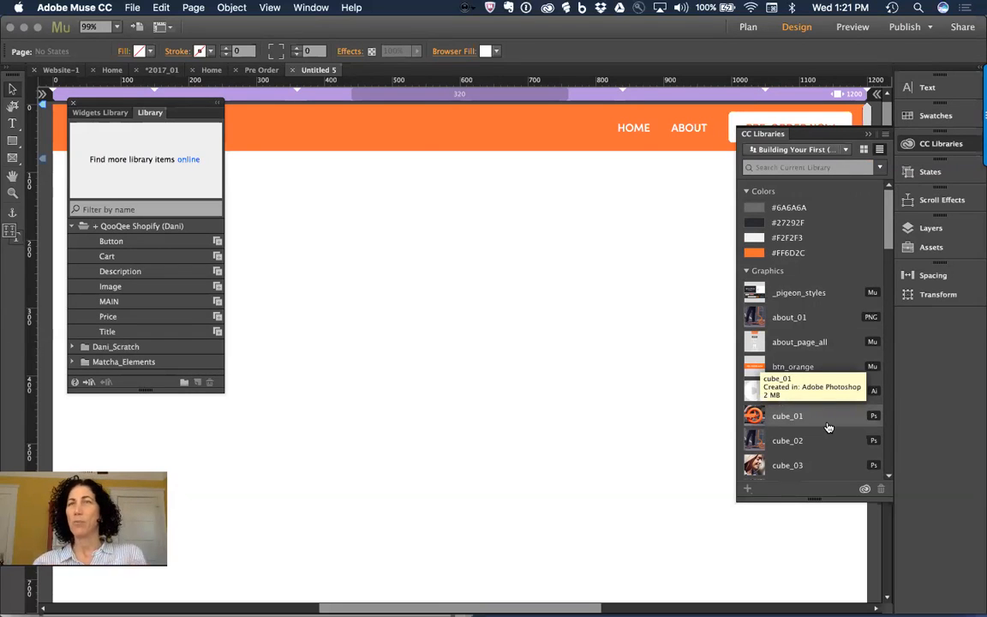
{"action": "scroll", "coordinate": [827, 454], "scroll_direction": "down", "scroll_amount": 8}
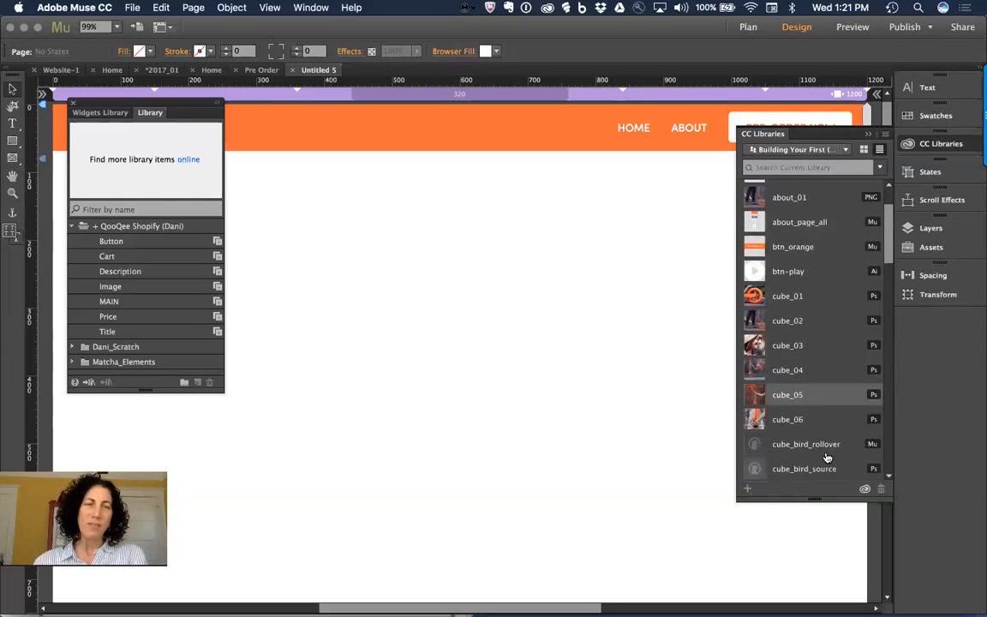
{"action": "scroll", "coordinate": [827, 457], "scroll_direction": "down", "scroll_amount": 10}
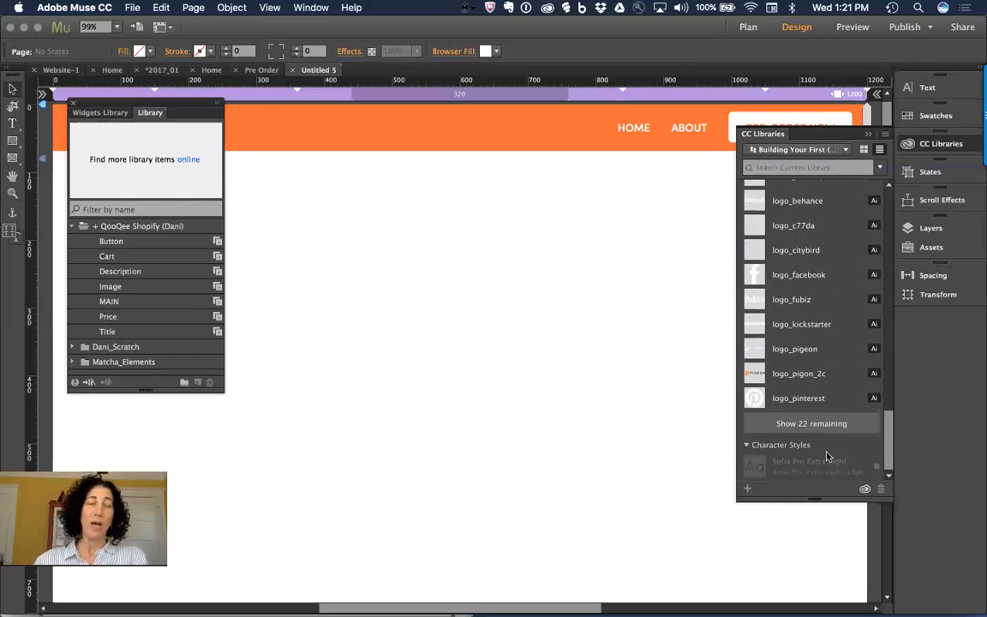
{"action": "scroll", "coordinate": [827, 457], "scroll_direction": "up", "scroll_amount": 10}
{"action": "scroll", "coordinate": [827, 457], "scroll_direction": "up", "scroll_amount": 8}
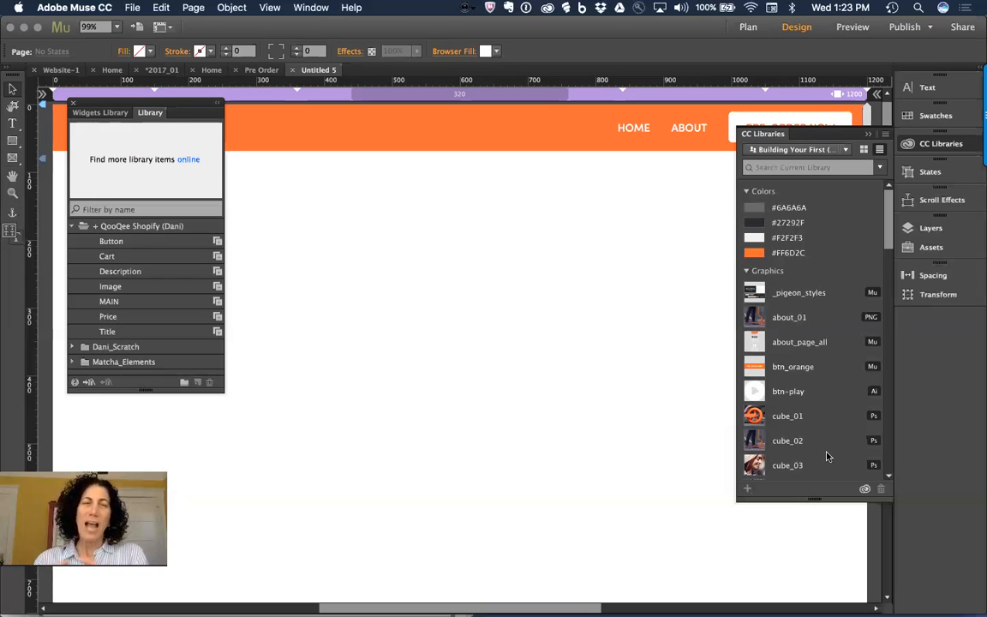
{"action": "left_click", "coordinate": [793, 155]}
{"action": "left_click", "coordinate": [794, 155]}
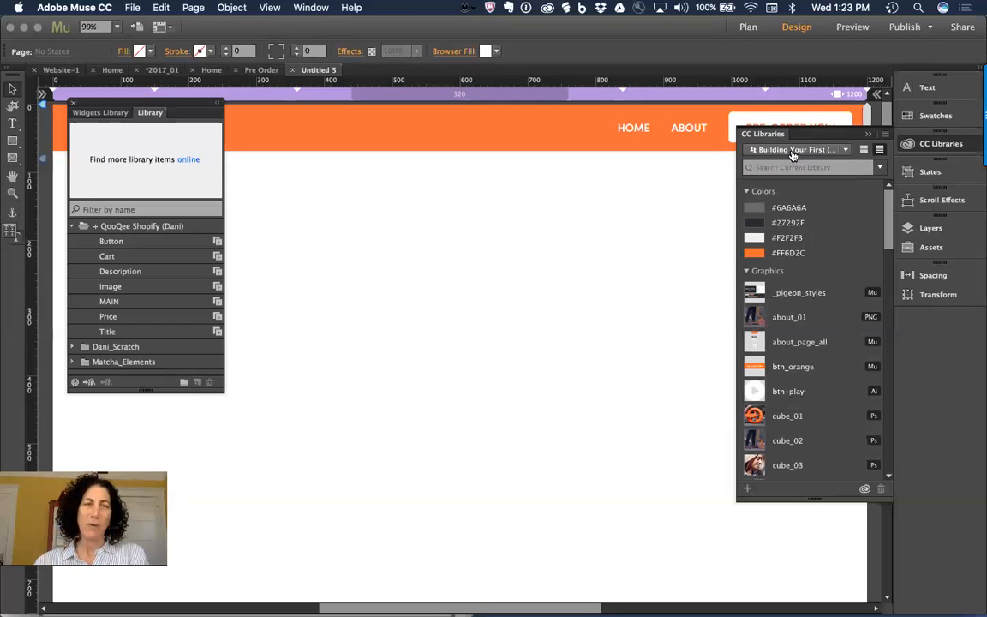
Step: Choose Collaborate from the library panel menu and bring up the Creative Cloud Assets Libraries page in Chrome
{"action": "left_click", "coordinate": [886, 136]}
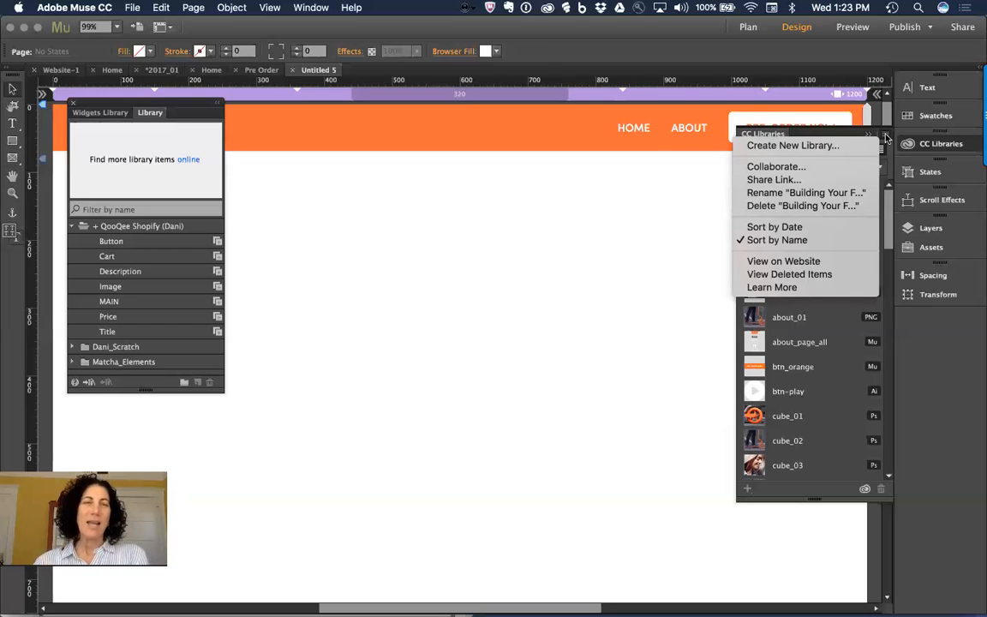
{"action": "left_click", "coordinate": [834, 168]}
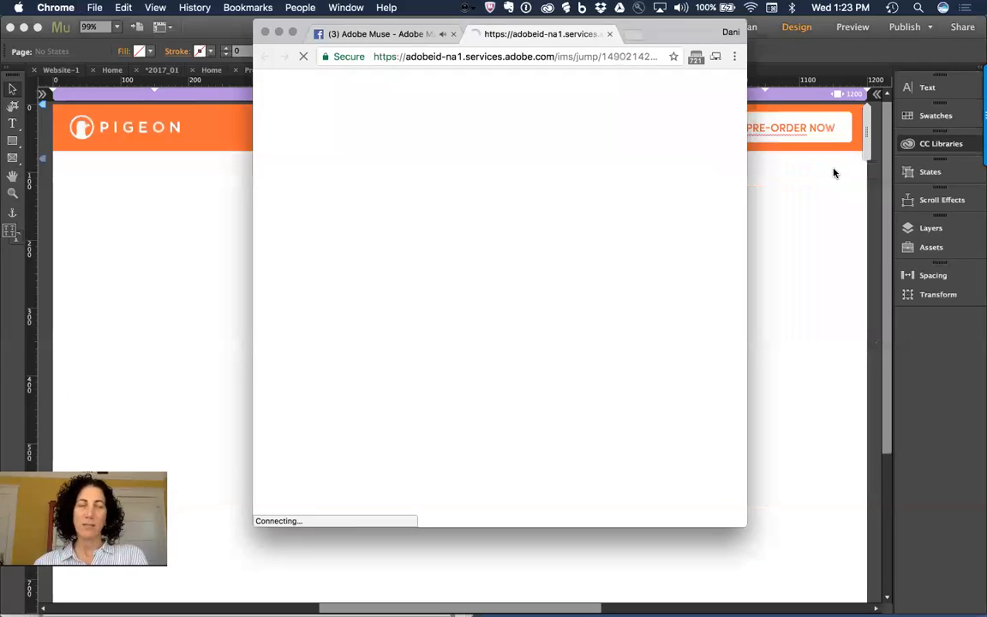
{"action": "left_click_drag", "start_coordinate": [674, 35], "coordinate": [528, 39]}
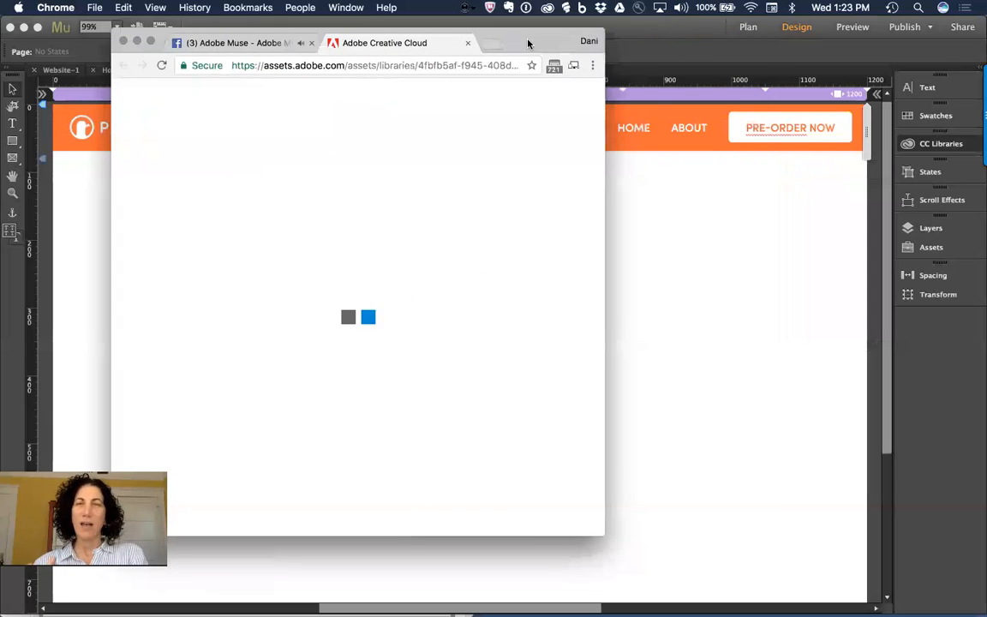
{"action": "left_click_drag", "start_coordinate": [597, 530], "coordinate": [925, 543]}
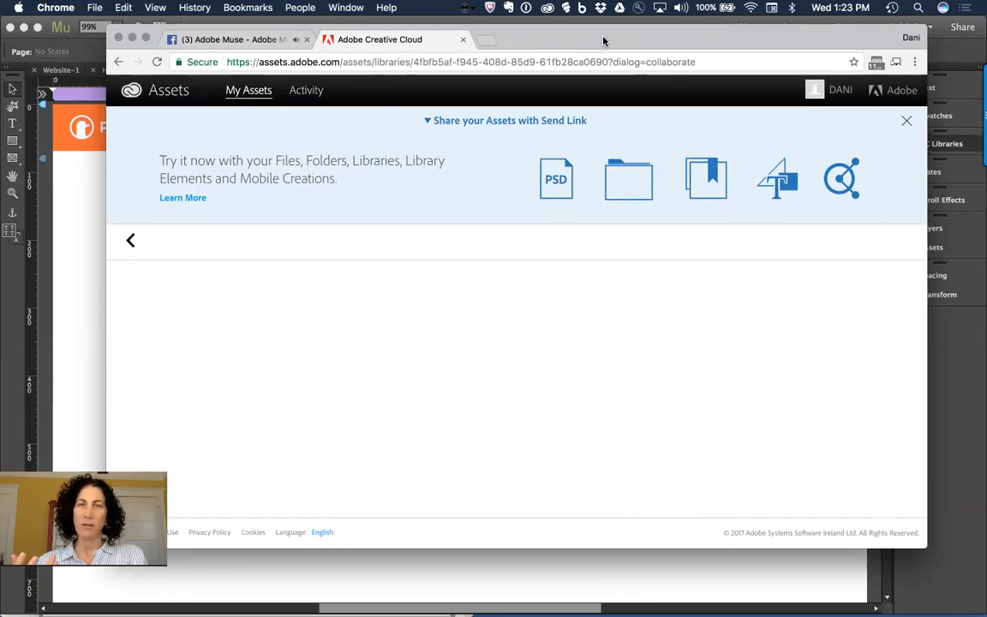
{"action": "left_click_drag", "start_coordinate": [606, 42], "coordinate": [595, 33]}
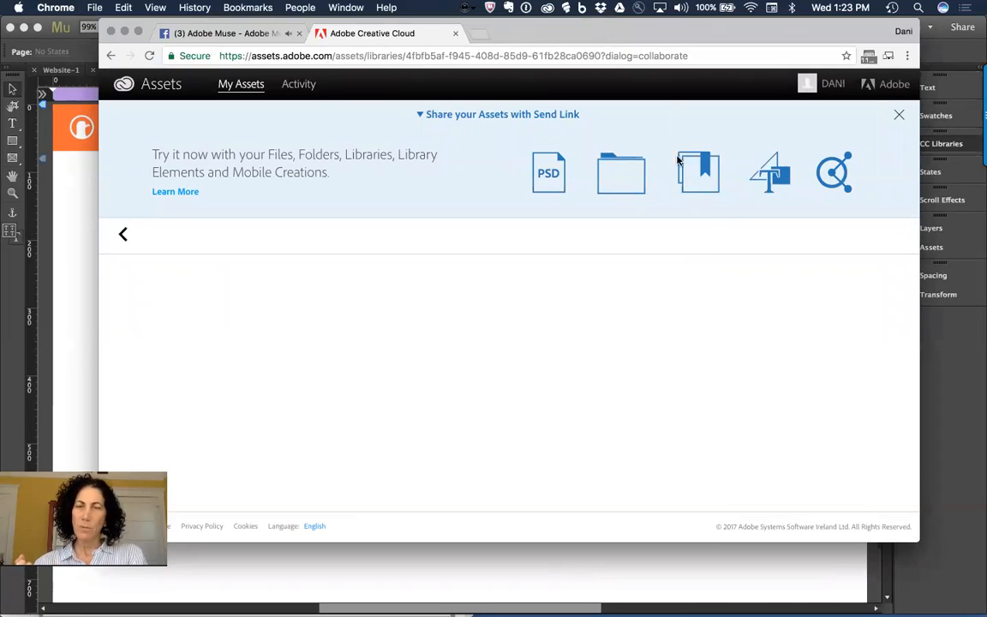
{"action": "key", "text": "super+r"}
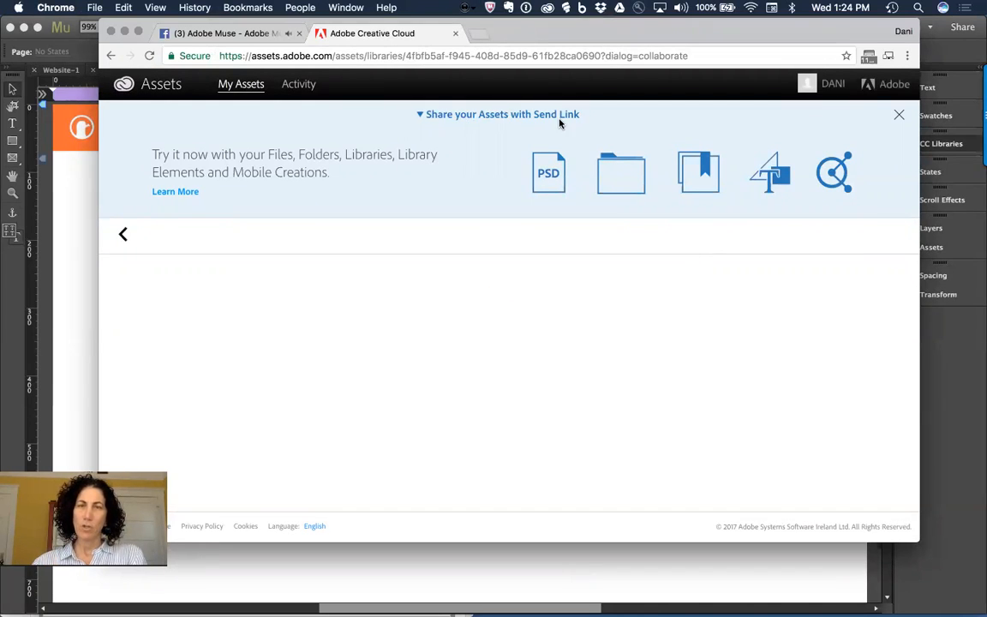
{"action": "left_click", "coordinate": [122, 236]}
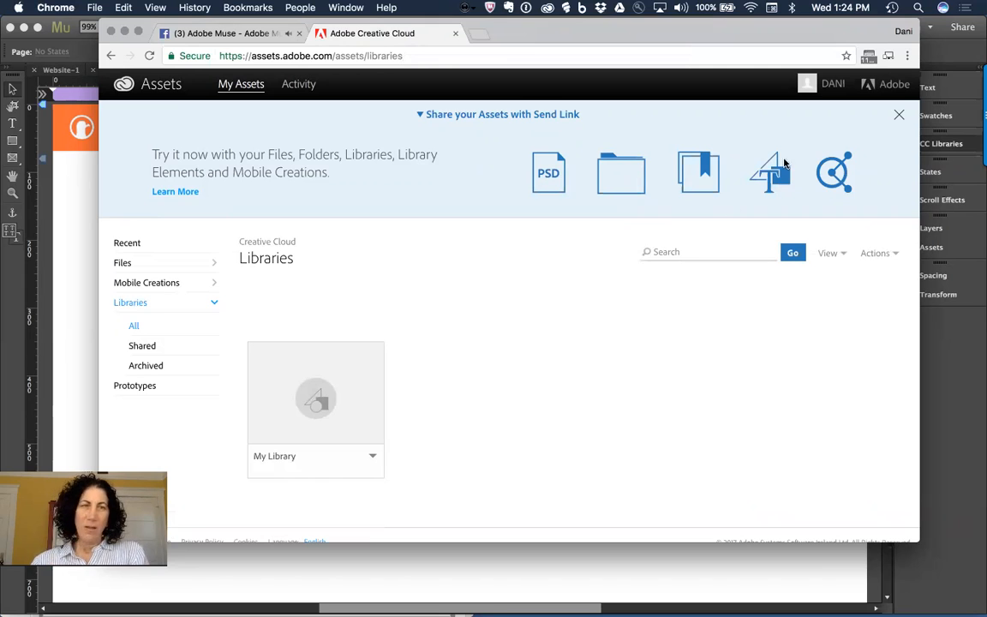
Step: Sign out and back in to Creative Cloud with the account e-mail and password, then return to Muse
{"action": "left_click", "coordinate": [835, 84]}
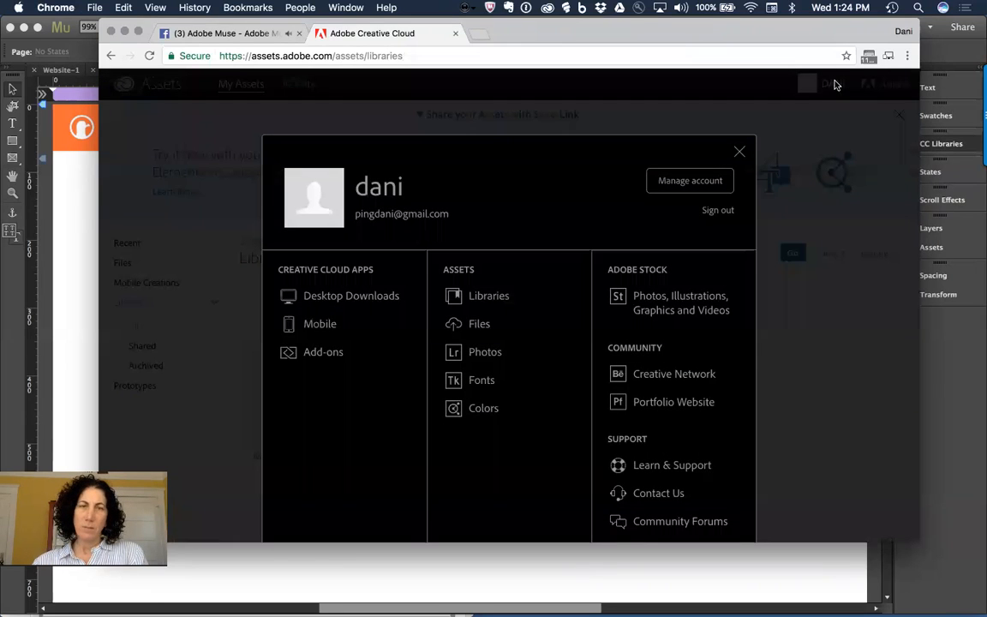
{"action": "left_click", "coordinate": [716, 211]}
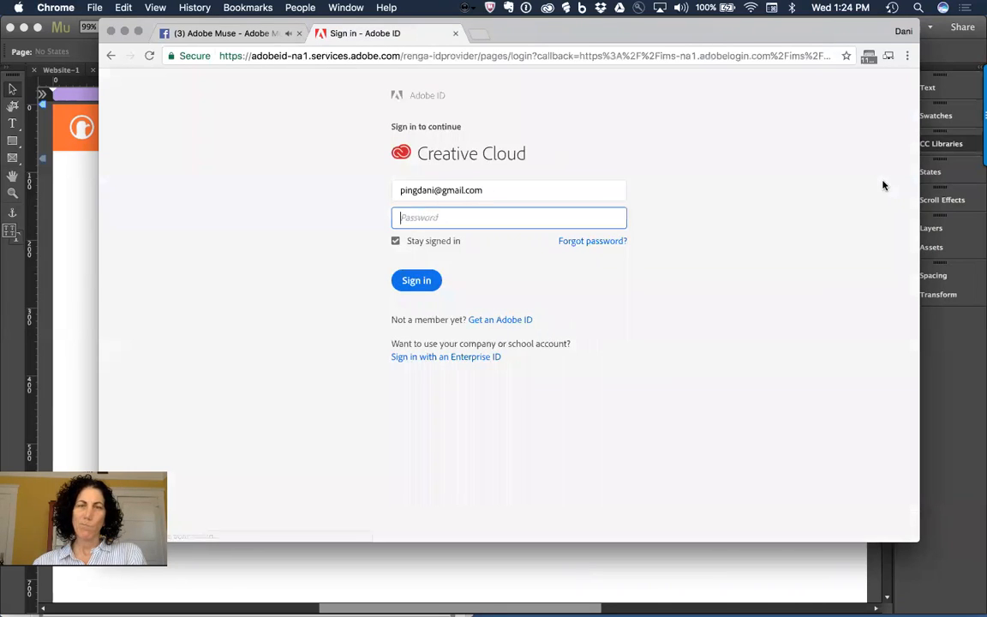
{"action": "triple_click", "coordinate": [533, 192]}
{"action": "key", "text": "Tab"}
{"action": "key", "text": "Tab"}
{"action": "type", "text": "********"}
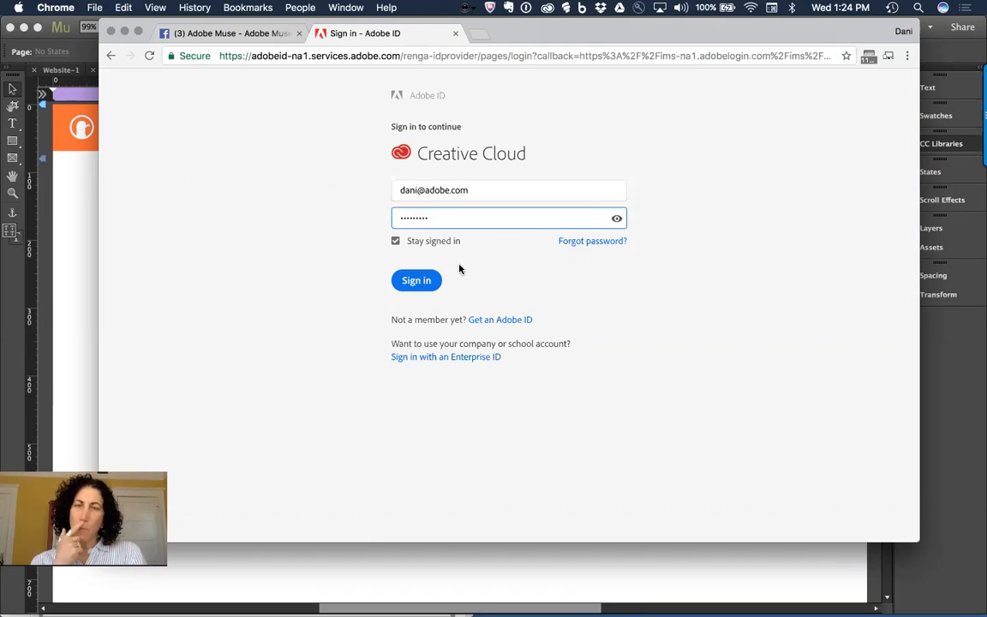
{"action": "left_click", "coordinate": [422, 281]}
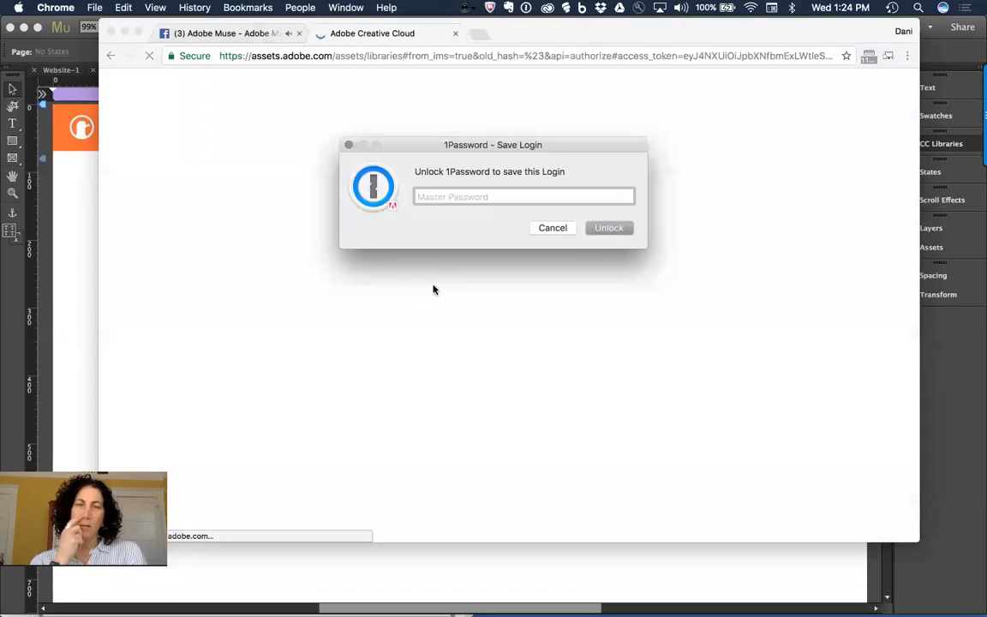
{"action": "left_click", "coordinate": [563, 228]}
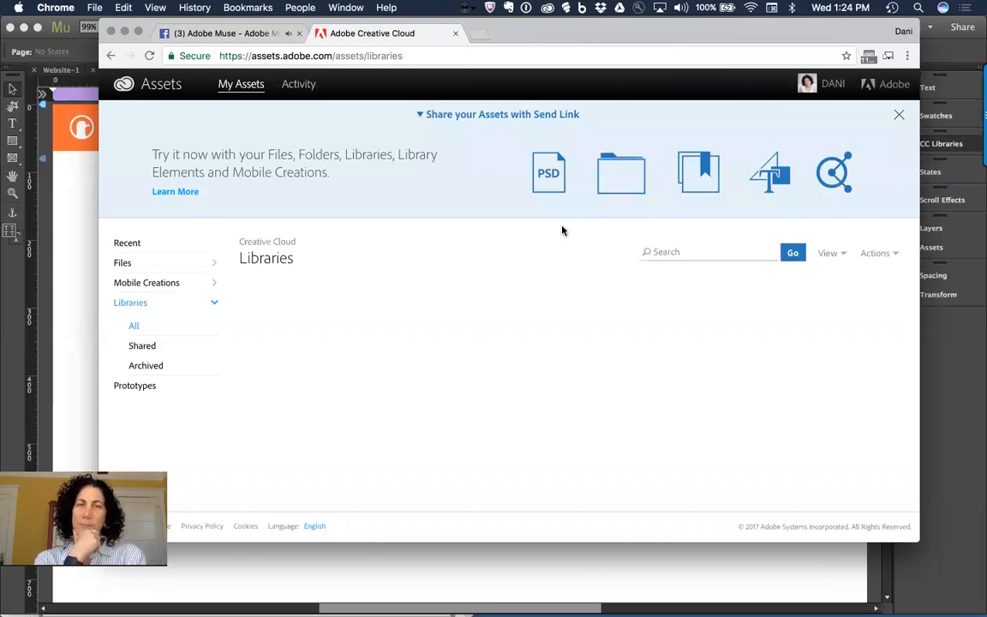
{"action": "key", "text": "super+Tab"}
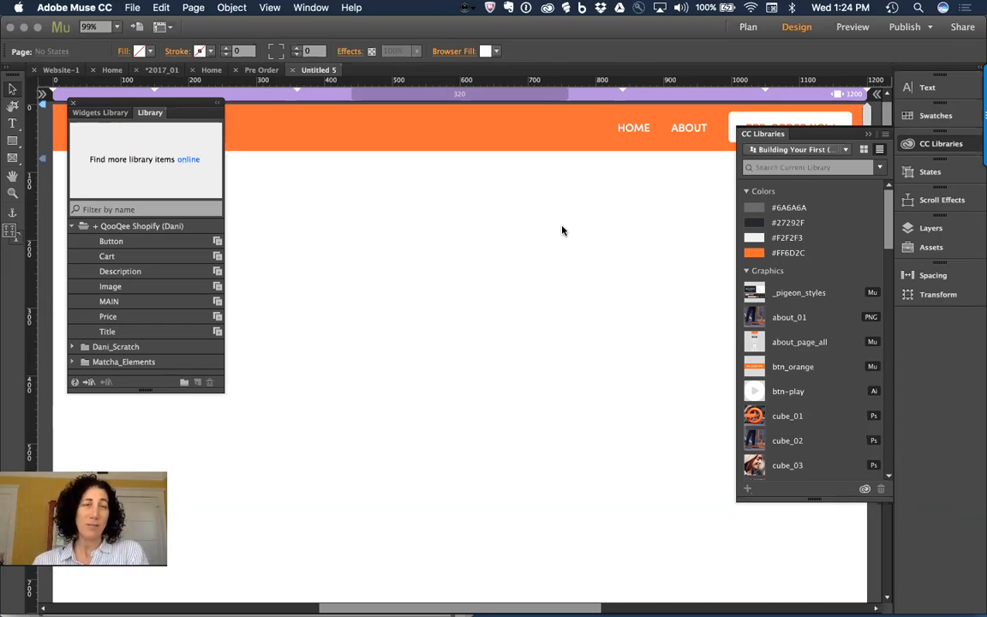
Step: Choose Collaborate... from the CC Libraries flyout menu to show the Pigeon library's collaborators in Chrome
{"action": "left_click", "coordinate": [885, 133]}
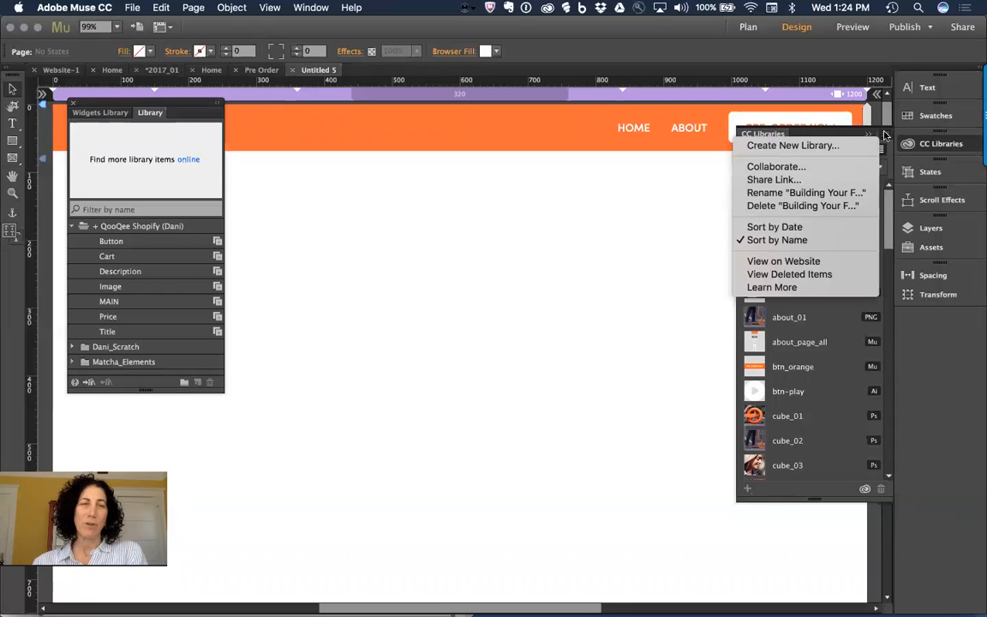
{"action": "left_click", "coordinate": [827, 168]}
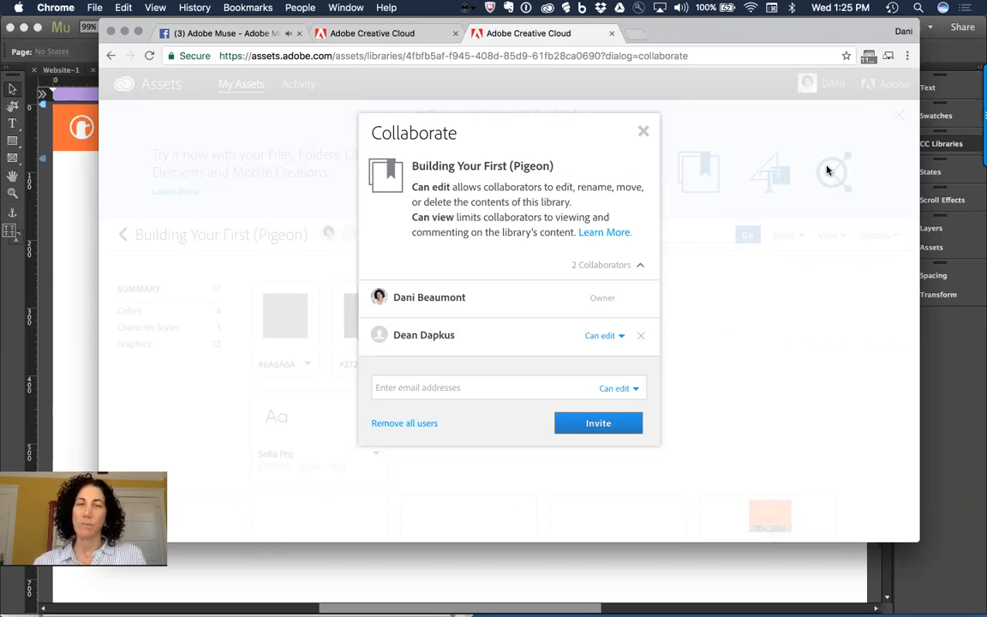
Step: Check the collaborator's Can edit/Can view choices without changing them, then close the Collaborate dialog
{"action": "left_click", "coordinate": [598, 341]}
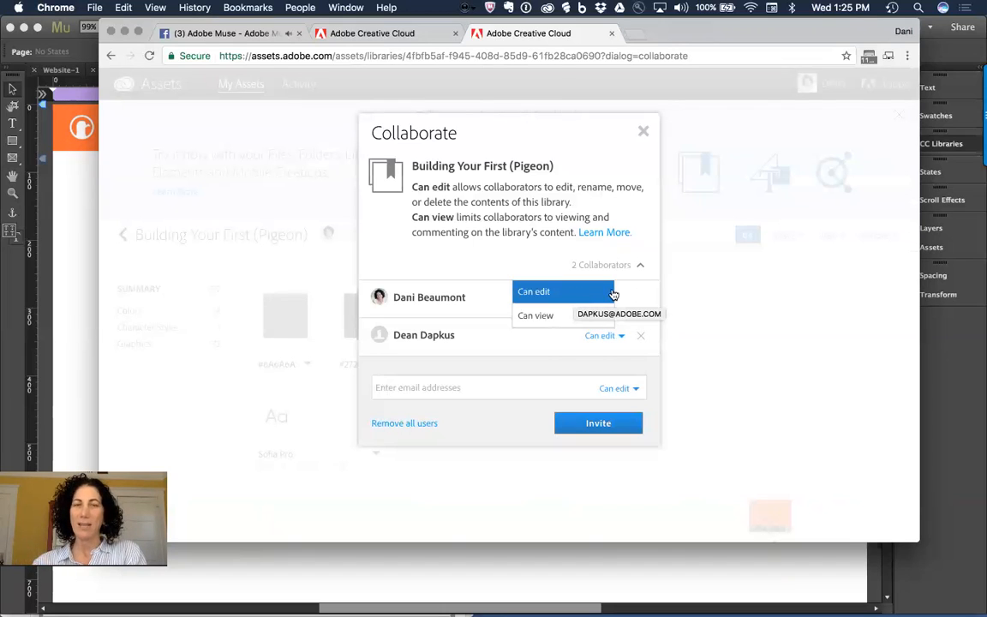
{"action": "left_click", "coordinate": [644, 294]}
{"action": "left_click", "coordinate": [494, 388]}
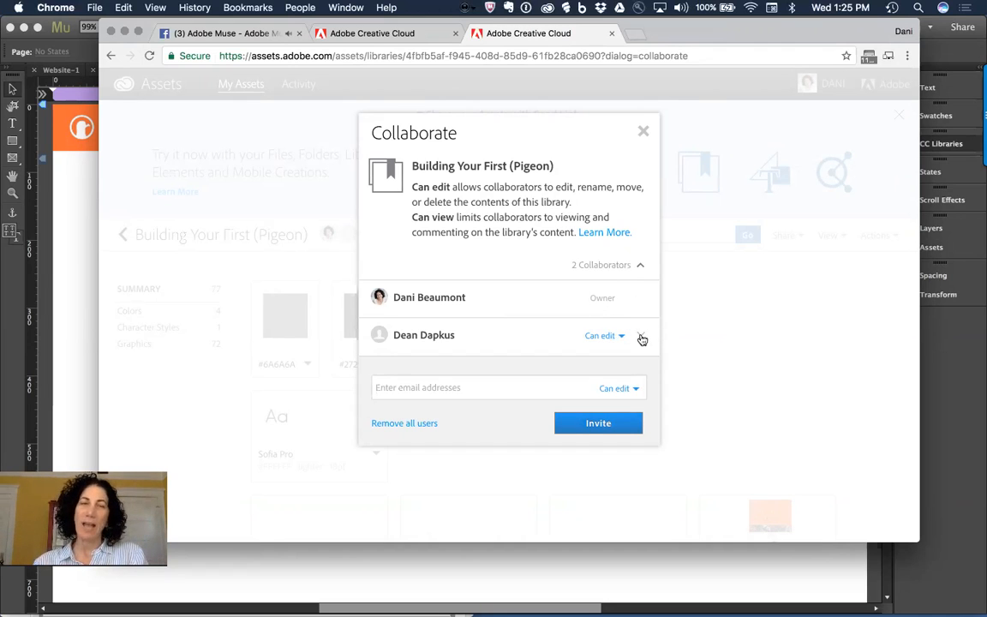
{"action": "left_click", "coordinate": [643, 135]}
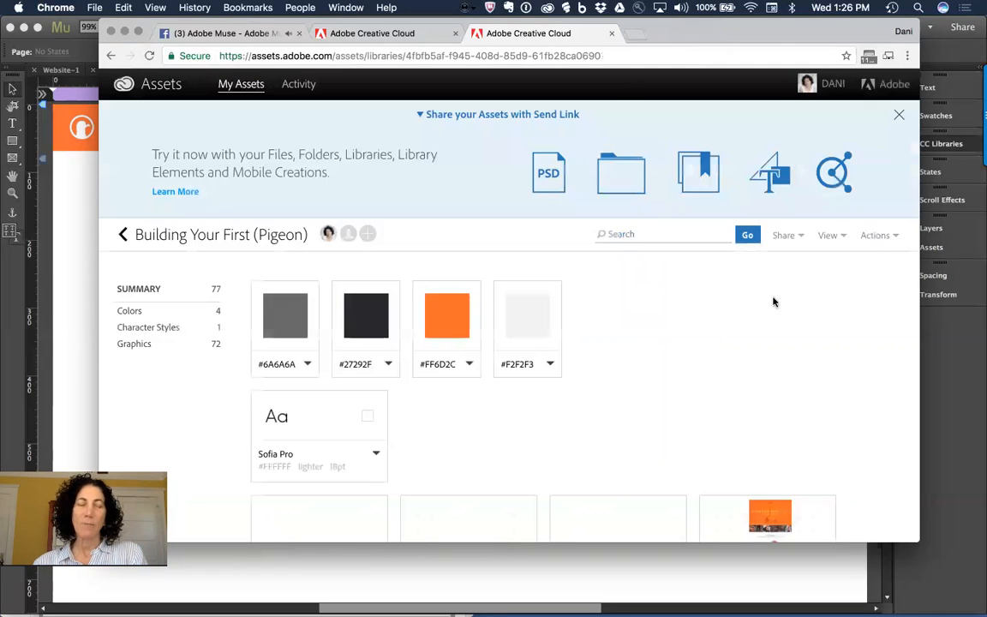
Step: Close the Creative Cloud pages, leaving the Facebook Adobe Muse live video in front
{"action": "key", "text": "super+w"}
{"action": "key", "text": "super+w"}
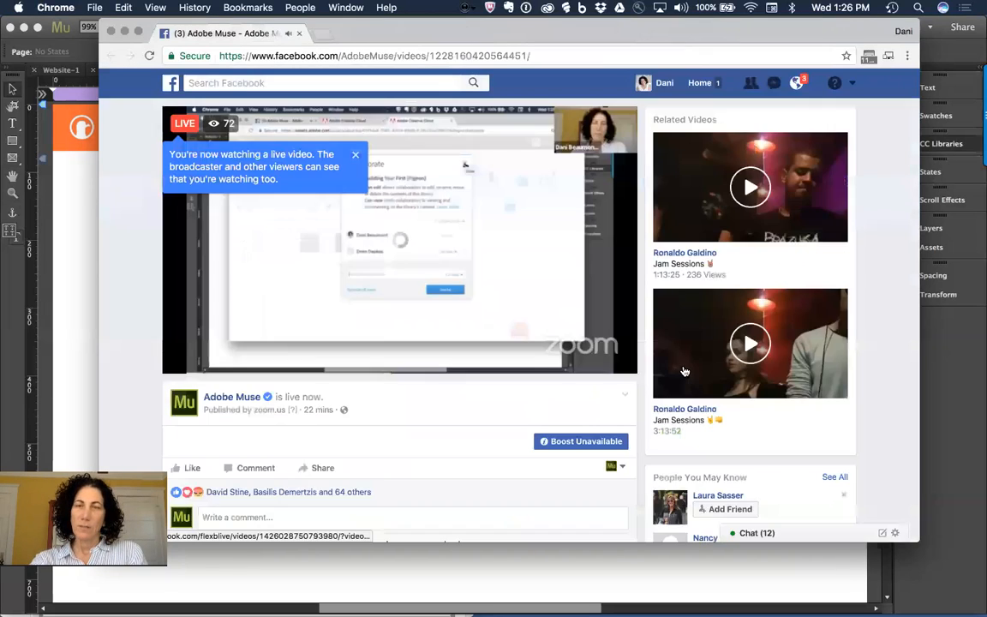
{"action": "key", "text": "super+Tab"}
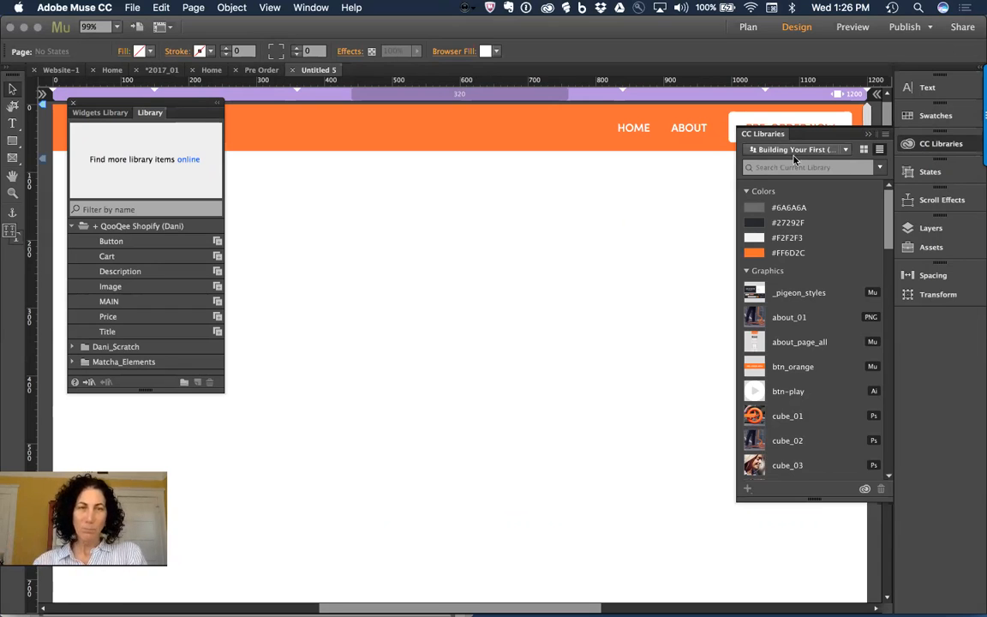
Step: Choose Share Link... from the CC Libraries flyout menu to make the Pigeon library public
{"action": "left_click", "coordinate": [885, 133]}
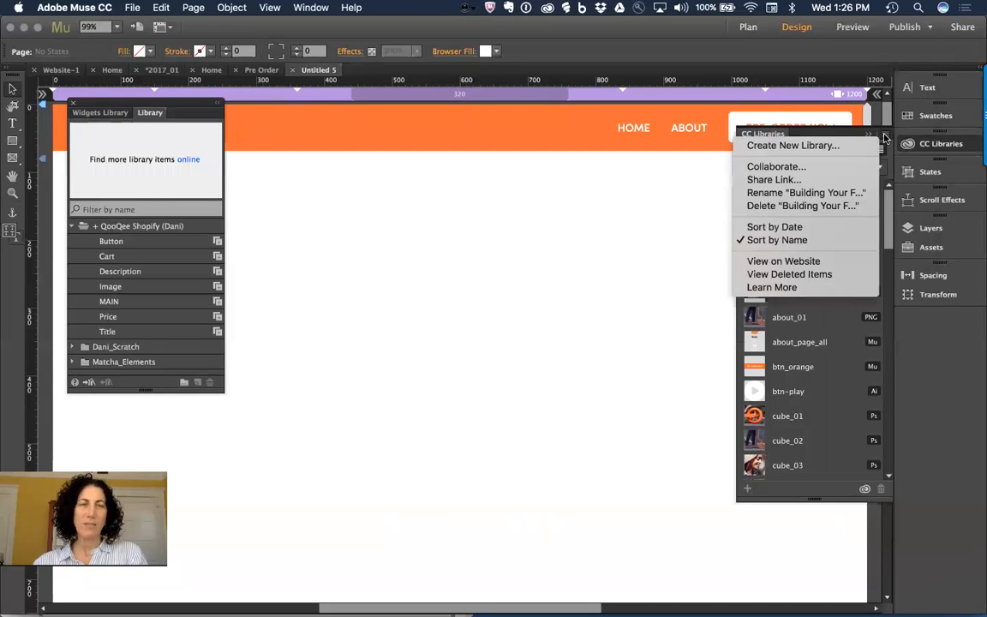
{"action": "left_click", "coordinate": [819, 183]}
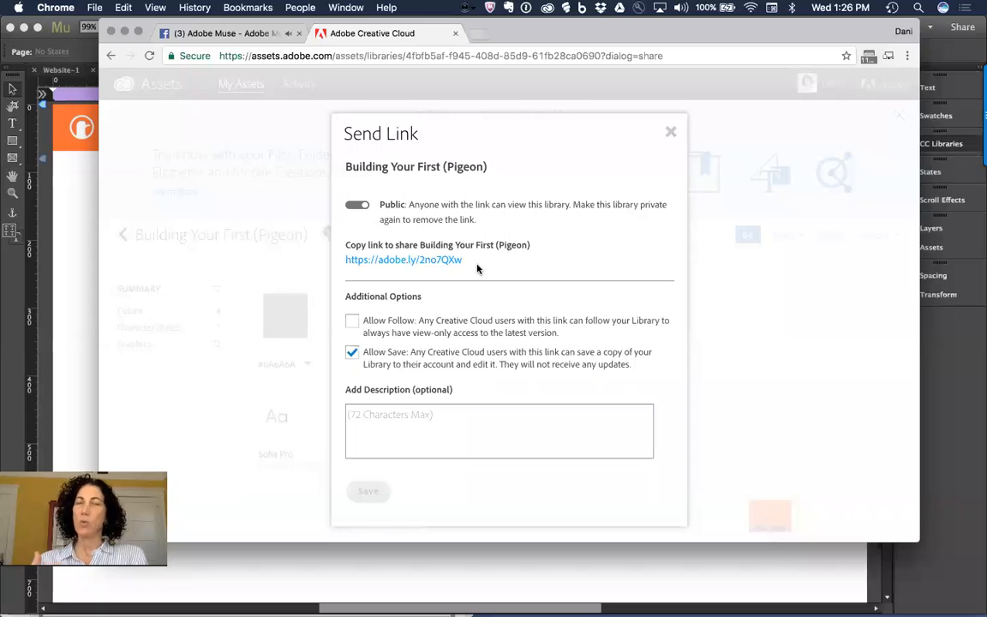
{"action": "left_click_drag", "start_coordinate": [464, 261], "coordinate": [340, 257]}
{"action": "left_click", "coordinate": [650, 308]}
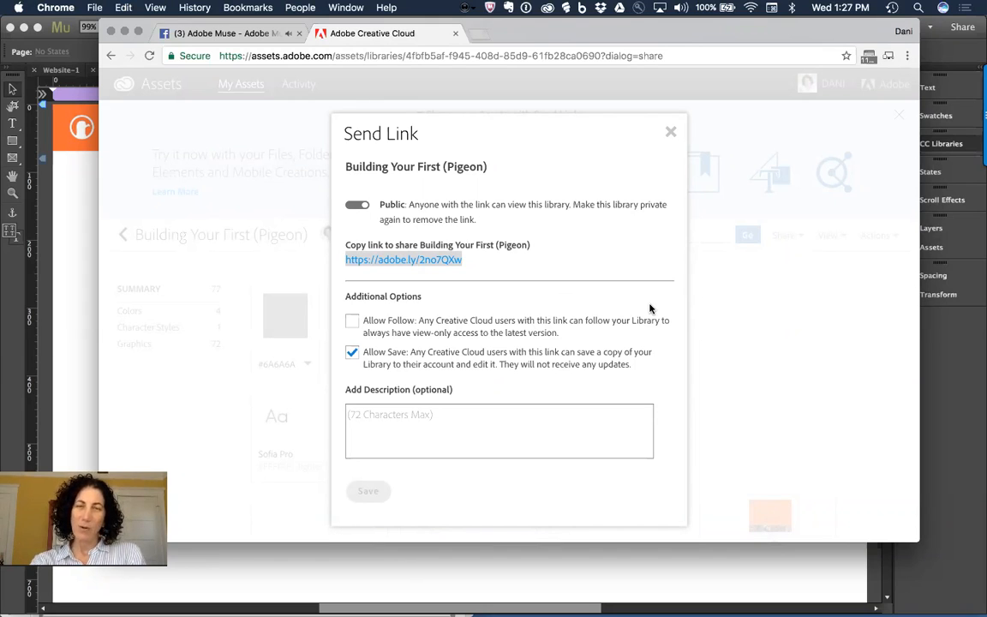
{"action": "key", "text": "super+Tab"}
{"action": "key", "text": "Tab"}
{"action": "key", "text": "Tab"}
{"action": "key", "text": "Tab"}
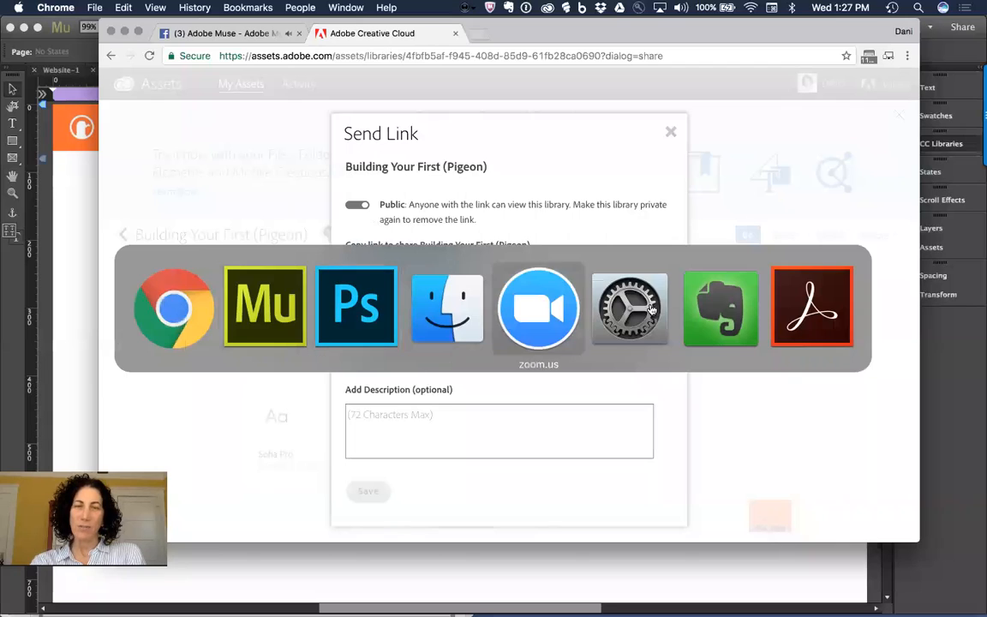
{"action": "mouse_move", "coordinate": [803, 613]}
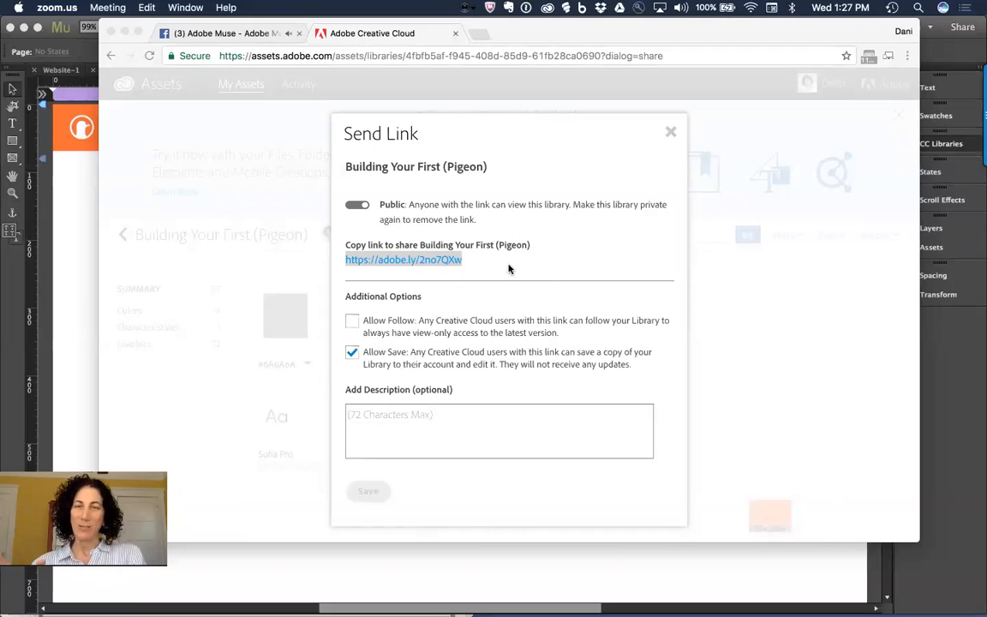
Step: Turn on Allow Follow for the public link, save it, and close the Send Link dialog
{"action": "left_click", "coordinate": [354, 325]}
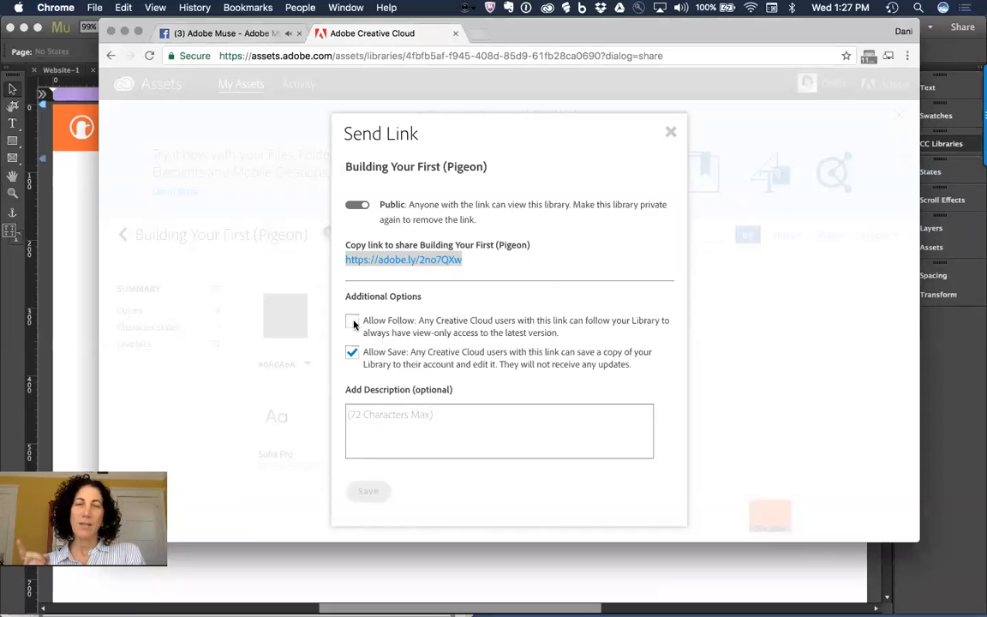
{"action": "left_click", "coordinate": [352, 323]}
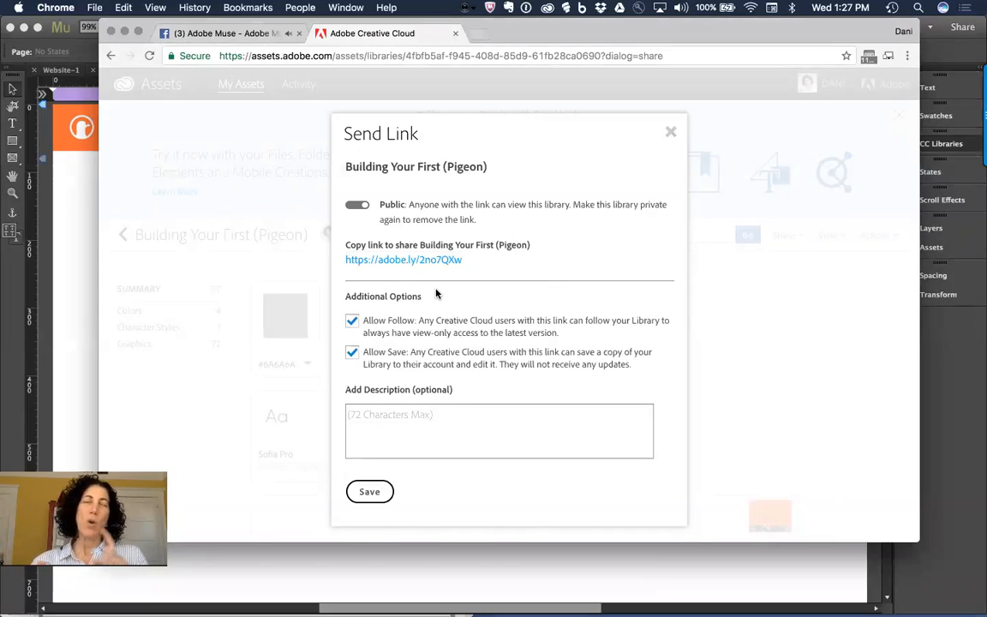
{"action": "left_click", "coordinate": [381, 490]}
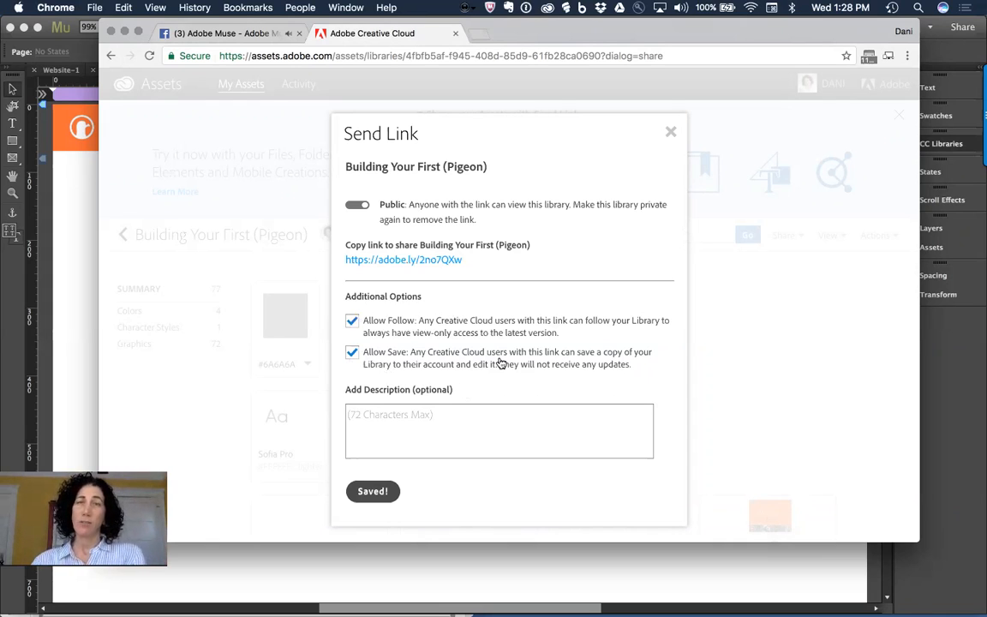
{"action": "left_click", "coordinate": [671, 132]}
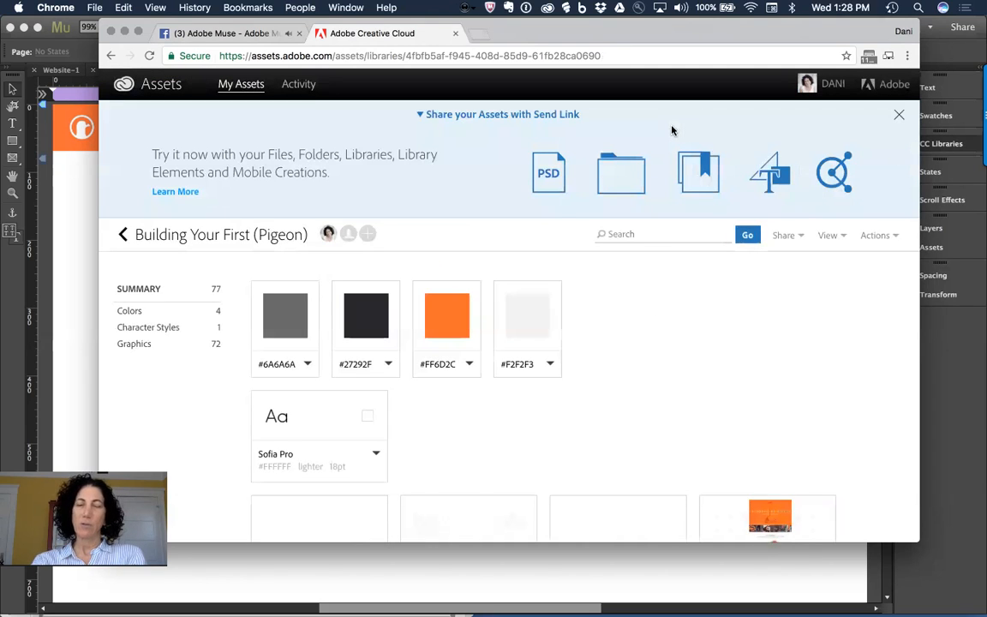
{"action": "key", "text": "super+Tab"}
{"action": "key", "text": "super+Tab"}
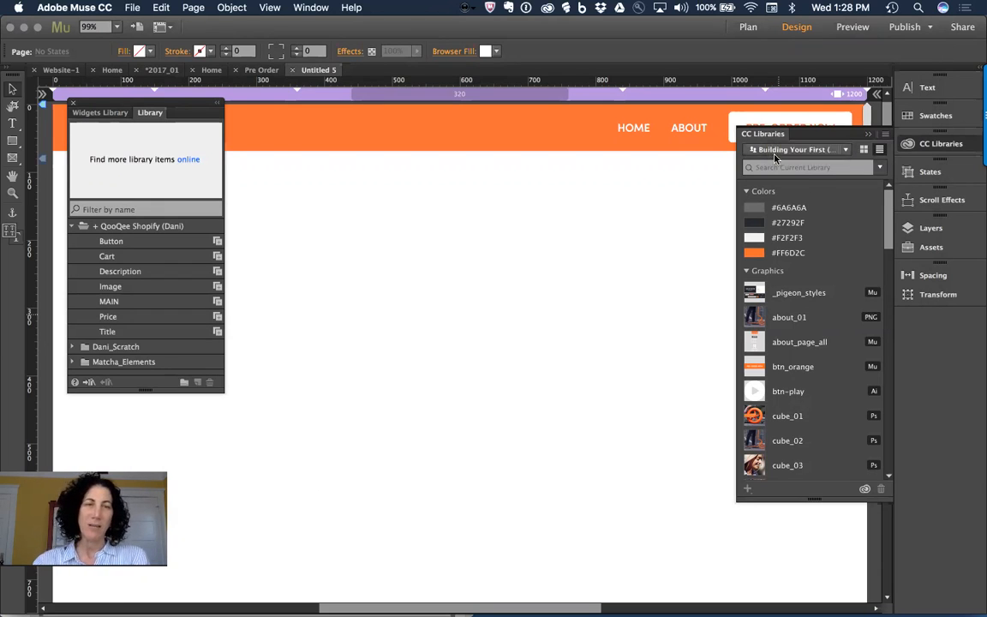
{"action": "left_click", "coordinate": [886, 138]}
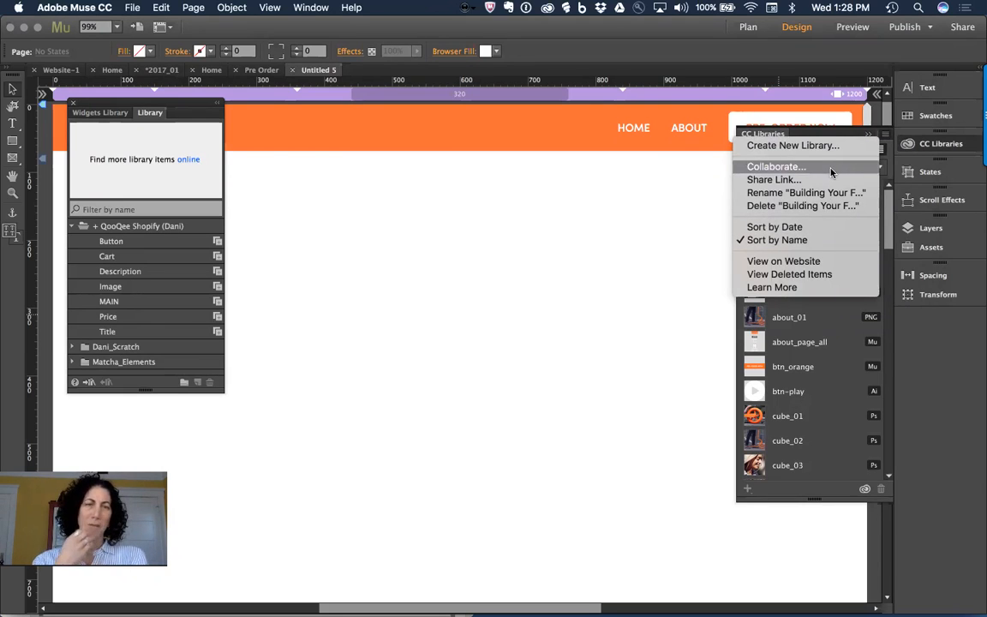
{"action": "left_click", "coordinate": [658, 232]}
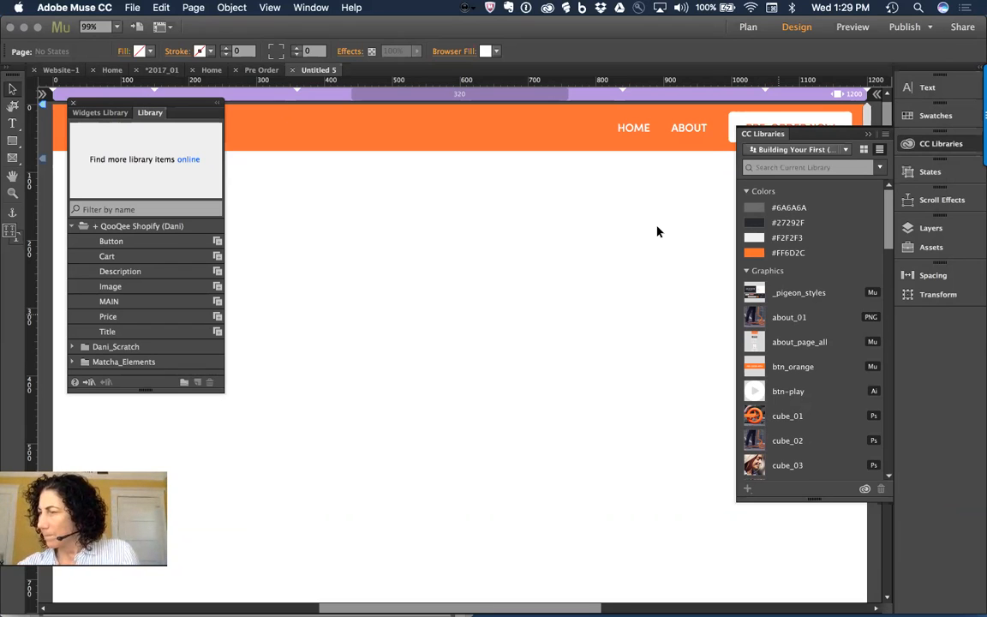
{"action": "key", "text": "super+Tab"}
{"action": "key", "text": "super+Tab"}
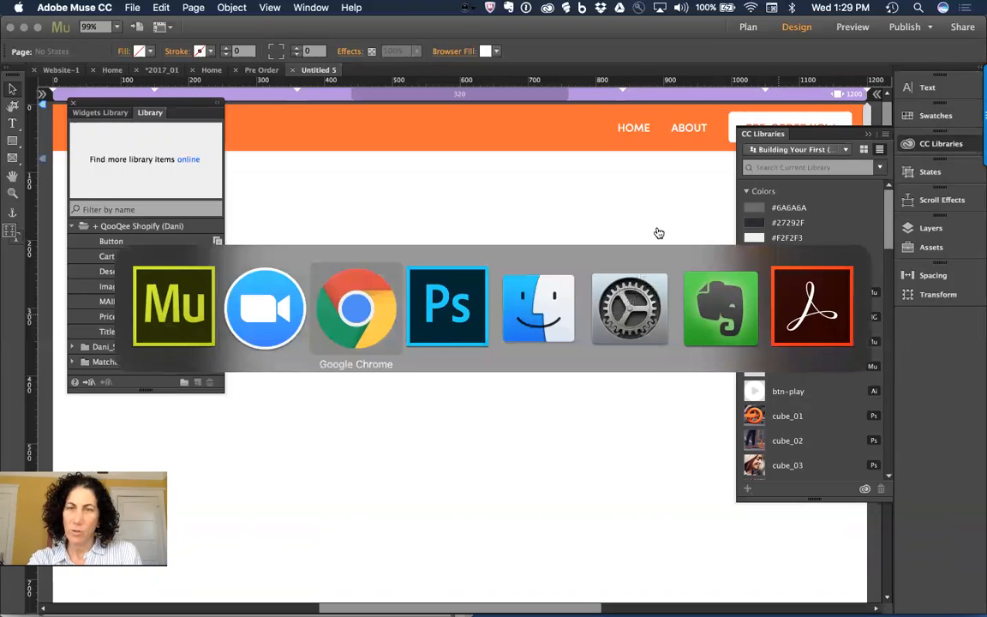
Step: Scroll through the comments on the Facebook live video, then bring Adobe Muse back to the front
{"action": "left_click", "coordinate": [218, 34]}
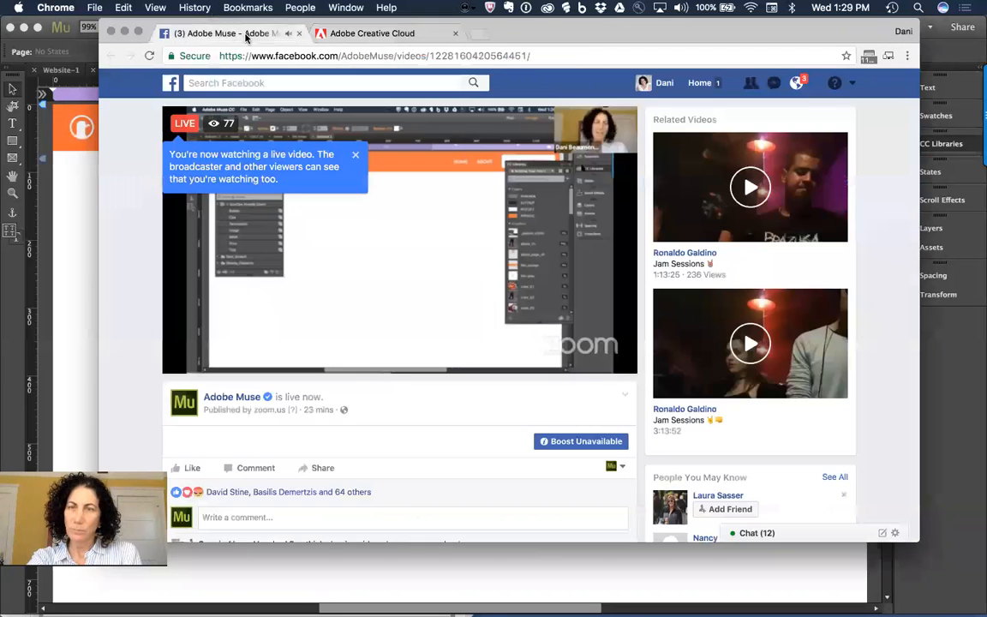
{"action": "scroll", "coordinate": [397, 300], "scroll_direction": "down", "scroll_amount": 5}
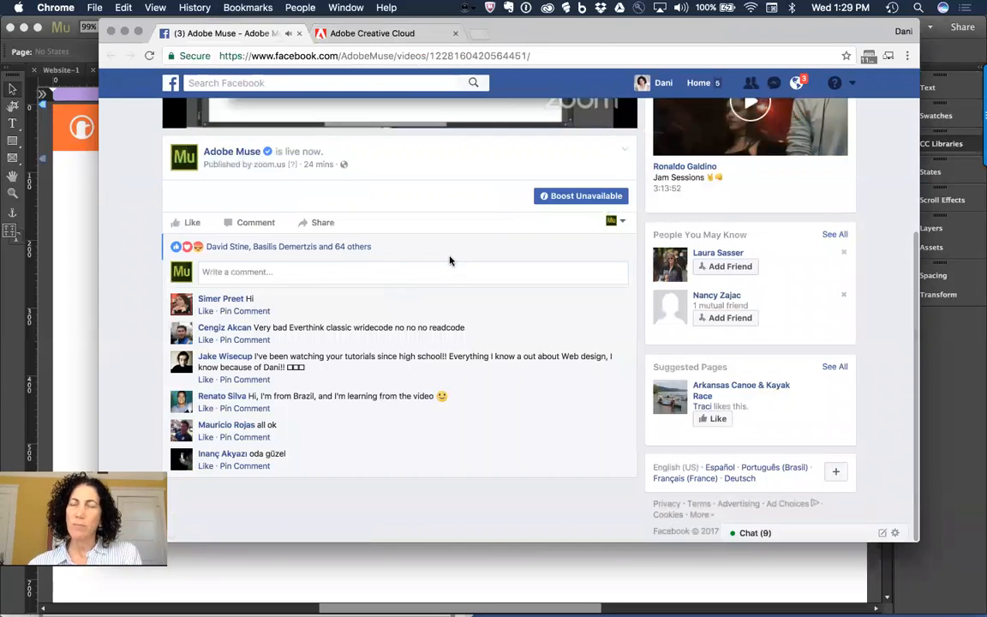
{"action": "scroll", "coordinate": [450, 261], "scroll_direction": "up", "scroll_amount": 1}
{"action": "scroll", "coordinate": [449, 261], "scroll_direction": "up", "scroll_amount": 2}
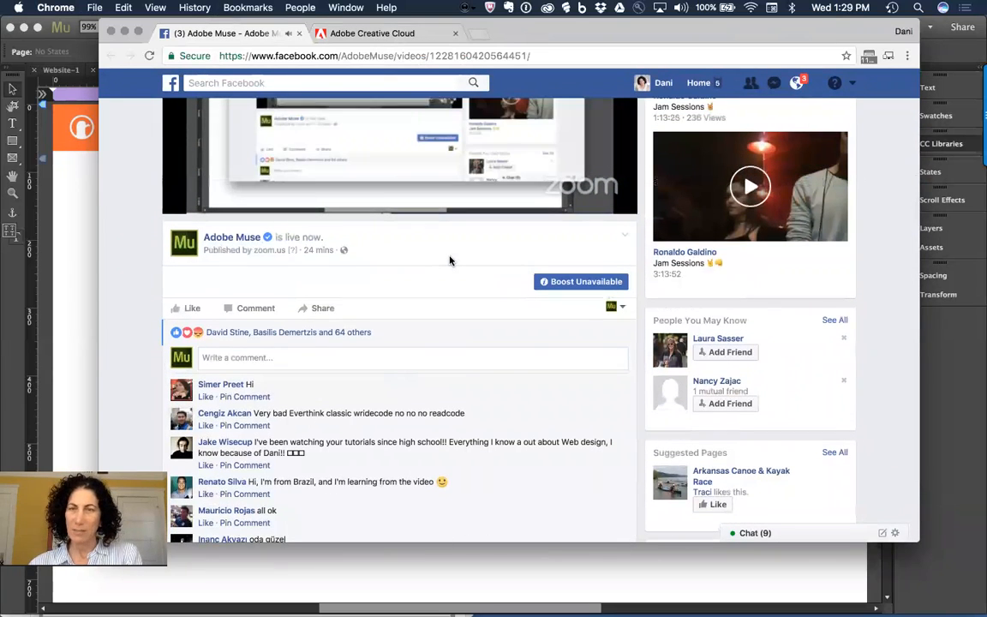
{"action": "scroll", "coordinate": [450, 261], "scroll_direction": "down", "scroll_amount": 1}
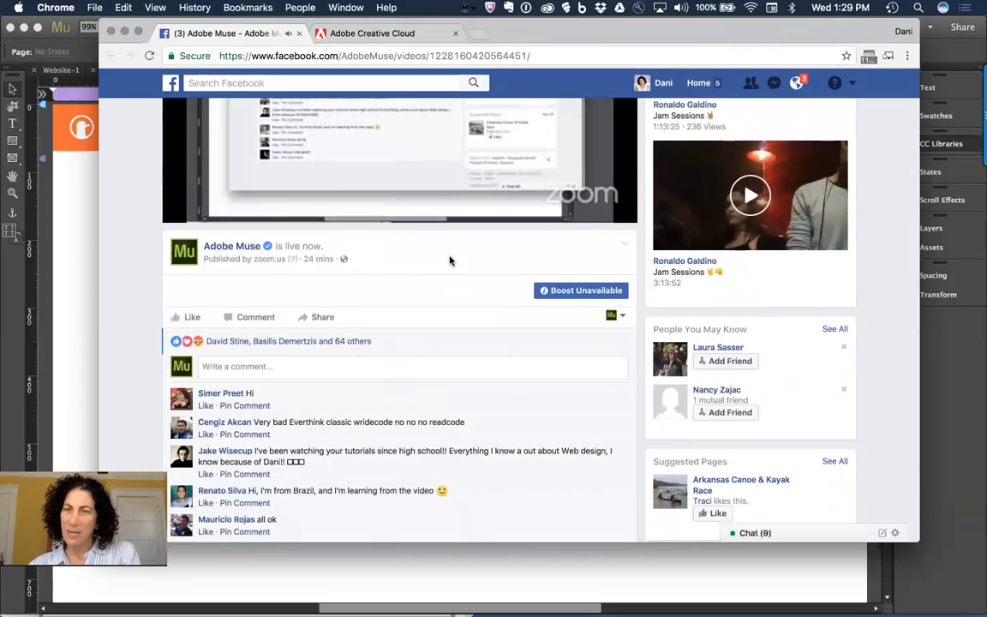
{"action": "scroll", "coordinate": [450, 260], "scroll_direction": "down", "scroll_amount": 1}
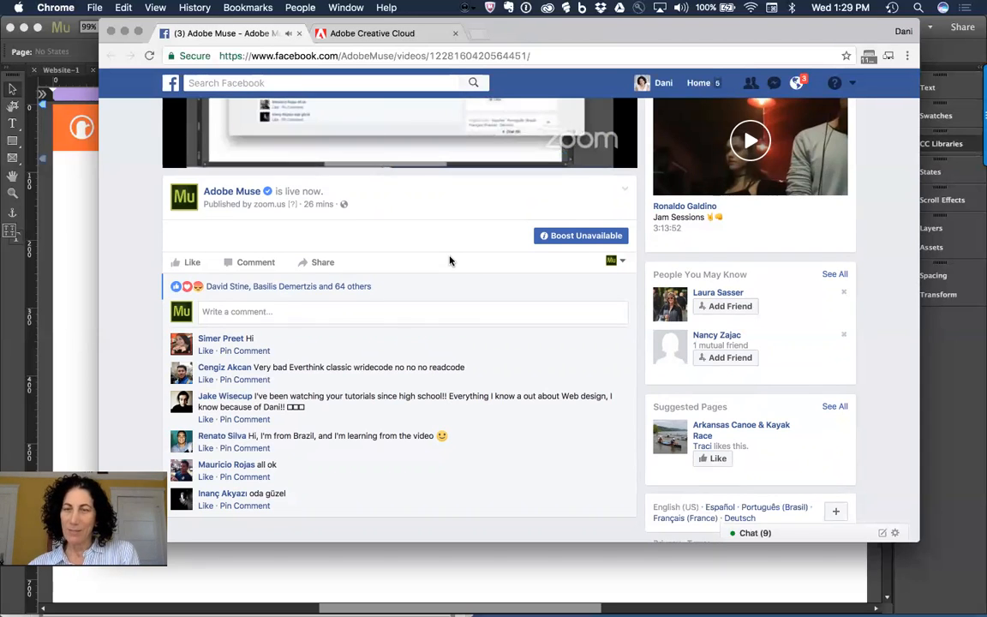
{"action": "left_click", "coordinate": [73, 227]}
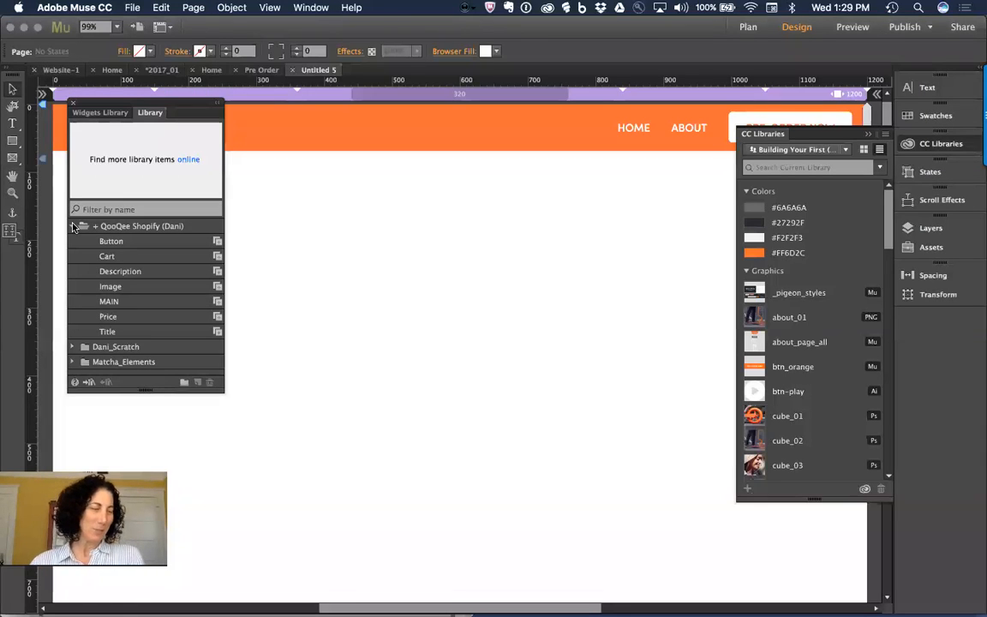
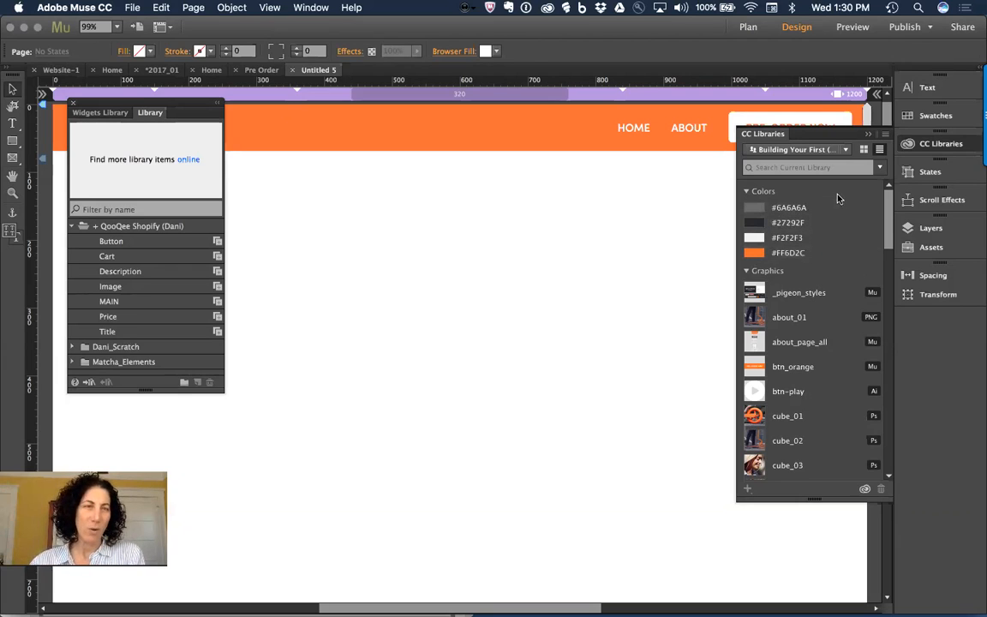
Step: Import the Matcha_Swatches.ase library from Matcha > Assets_Rework into the Swatches panel
{"action": "left_click", "coordinate": [940, 116]}
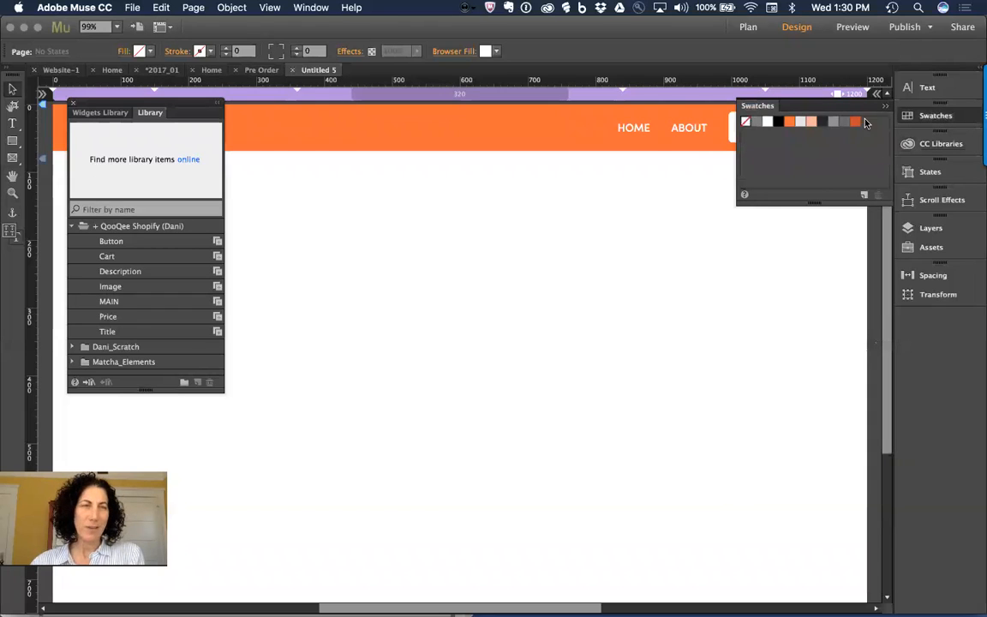
{"action": "right_click", "coordinate": [791, 156]}
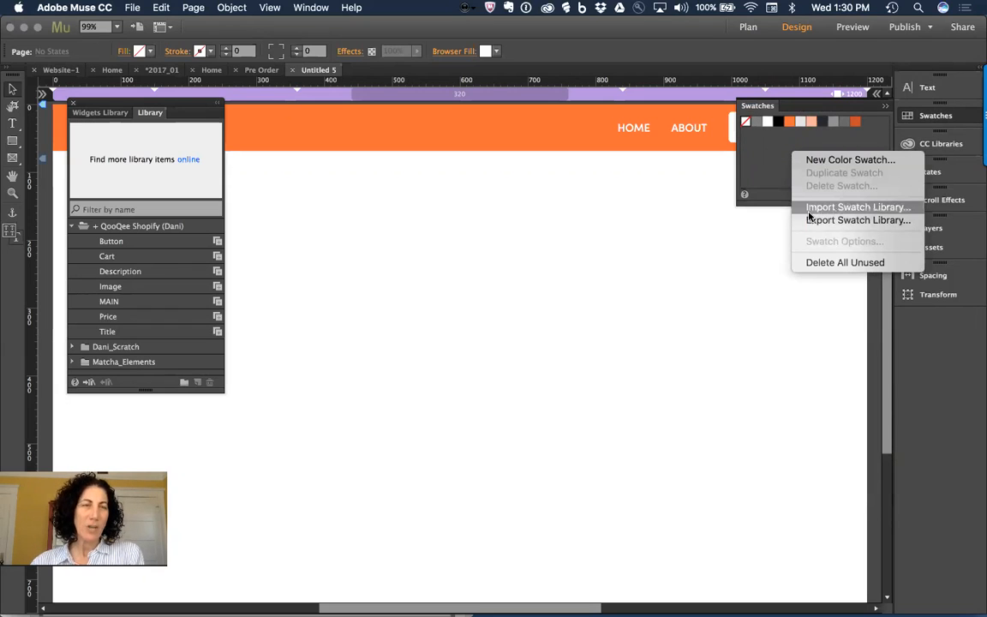
{"action": "left_click", "coordinate": [867, 210]}
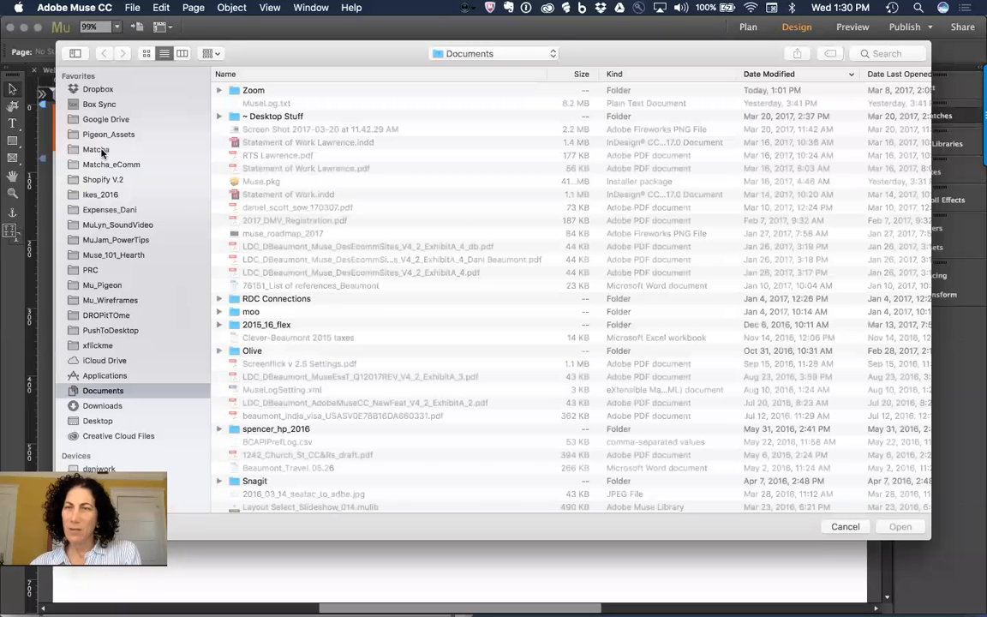
{"action": "left_click", "coordinate": [96, 150]}
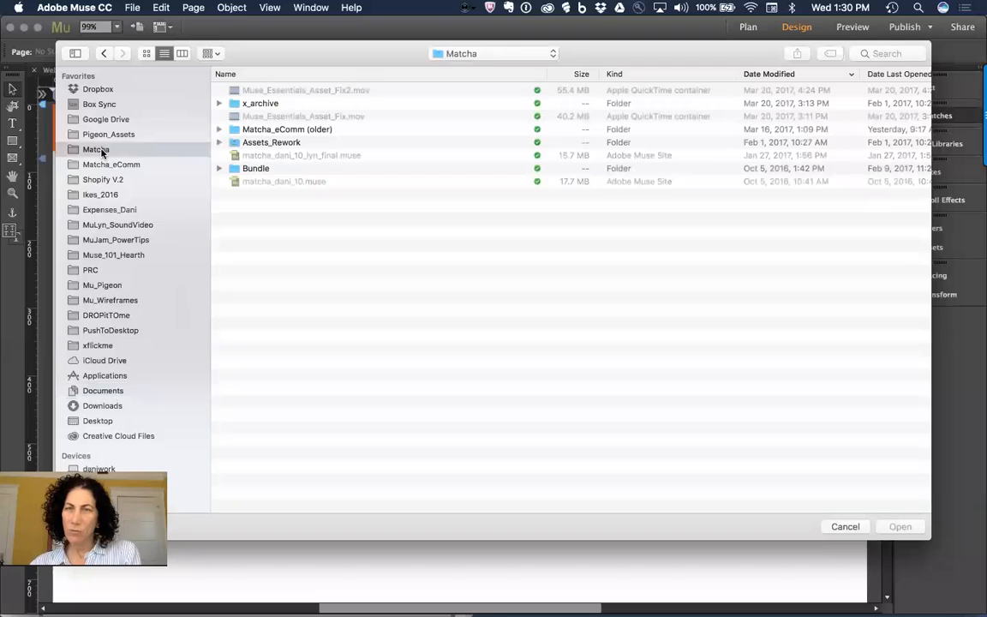
{"action": "left_click", "coordinate": [276, 142]}
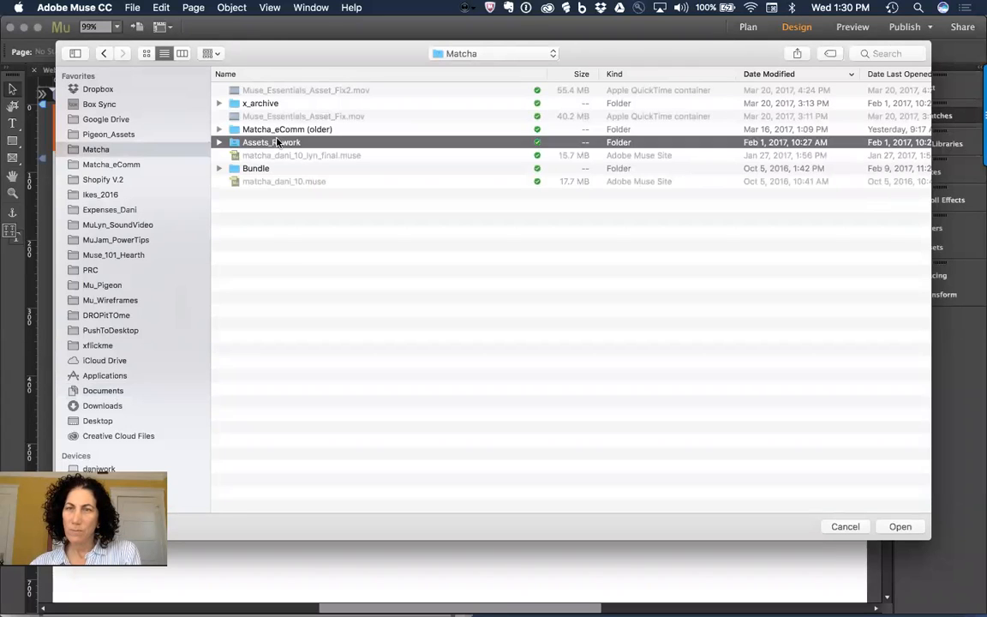
{"action": "double_click", "coordinate": [276, 142]}
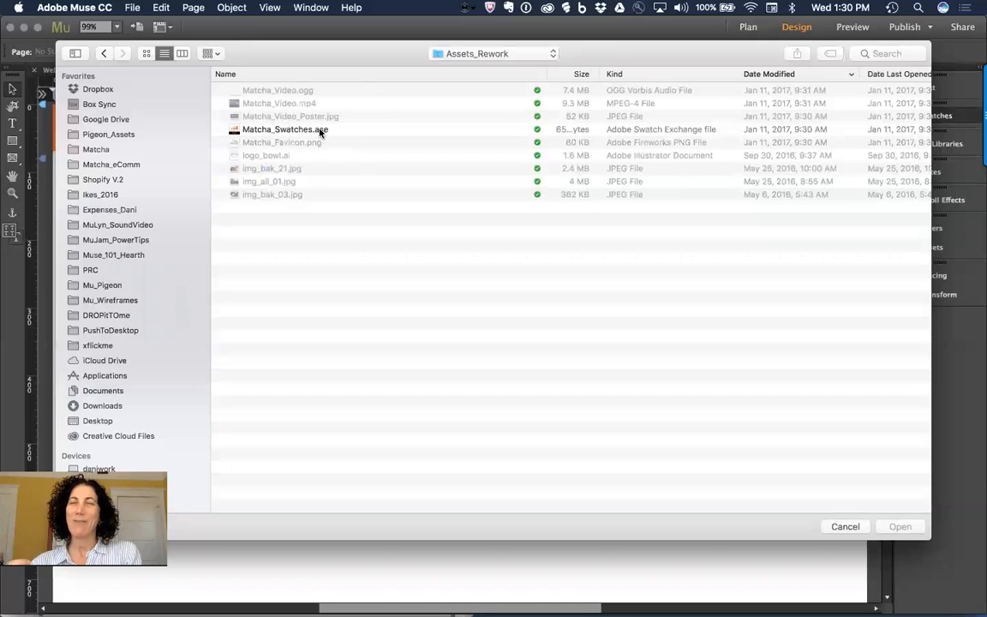
{"action": "left_click", "coordinate": [269, 133]}
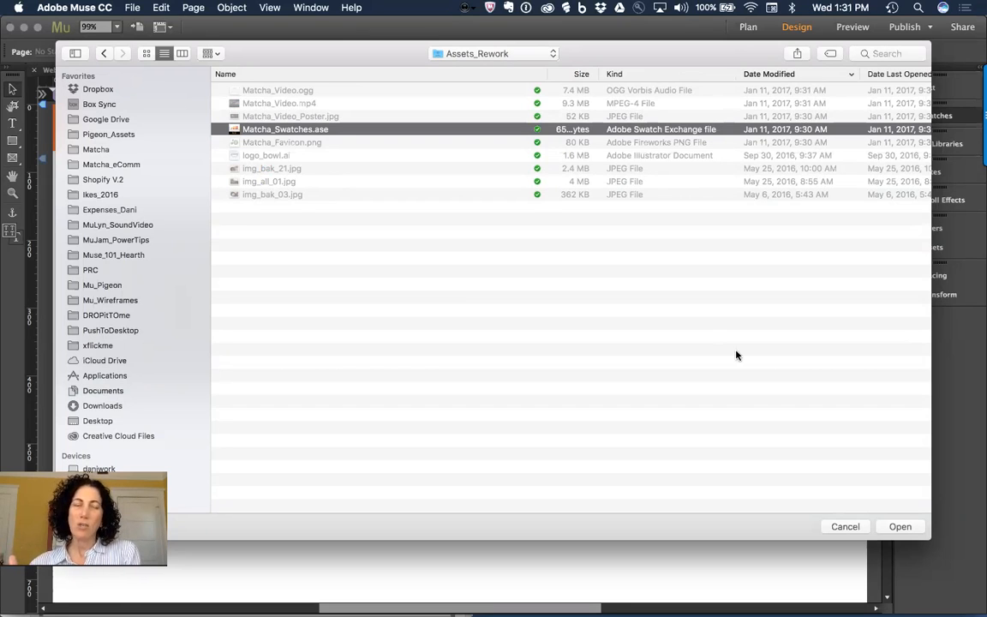
{"action": "left_click", "coordinate": [896, 527]}
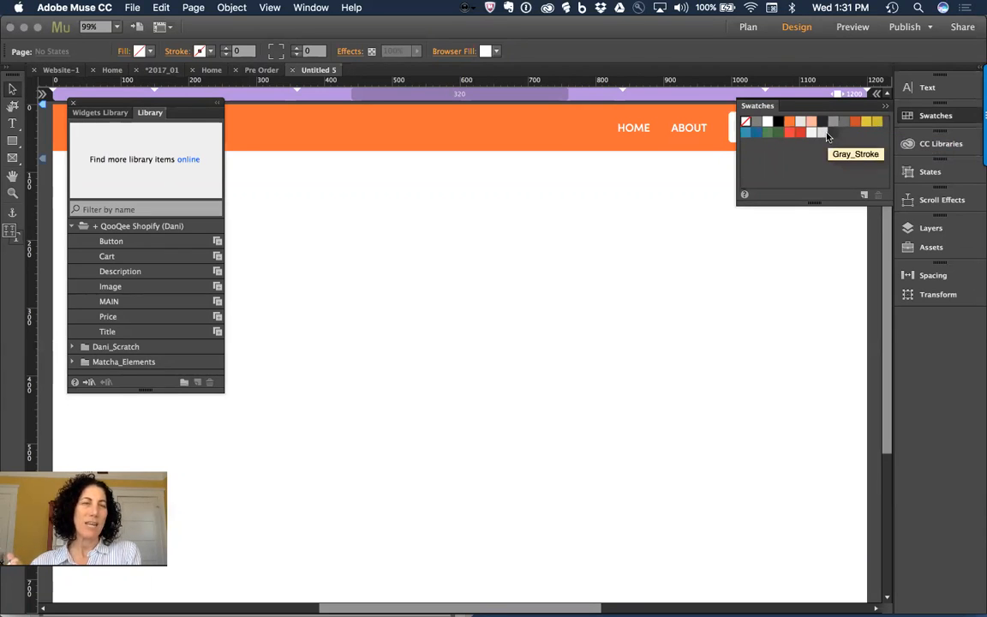
Step: Delete all unused swatches, keeping only colours such as Gray_Sitewide and Form_Highlight
{"action": "right_click", "coordinate": [776, 151]}
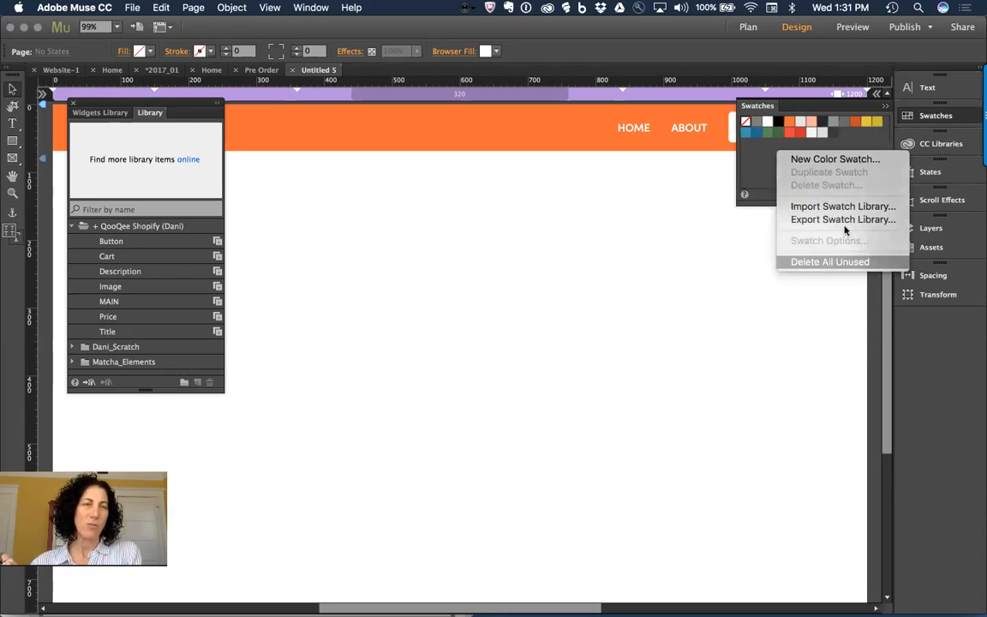
{"action": "left_click", "coordinate": [833, 261]}
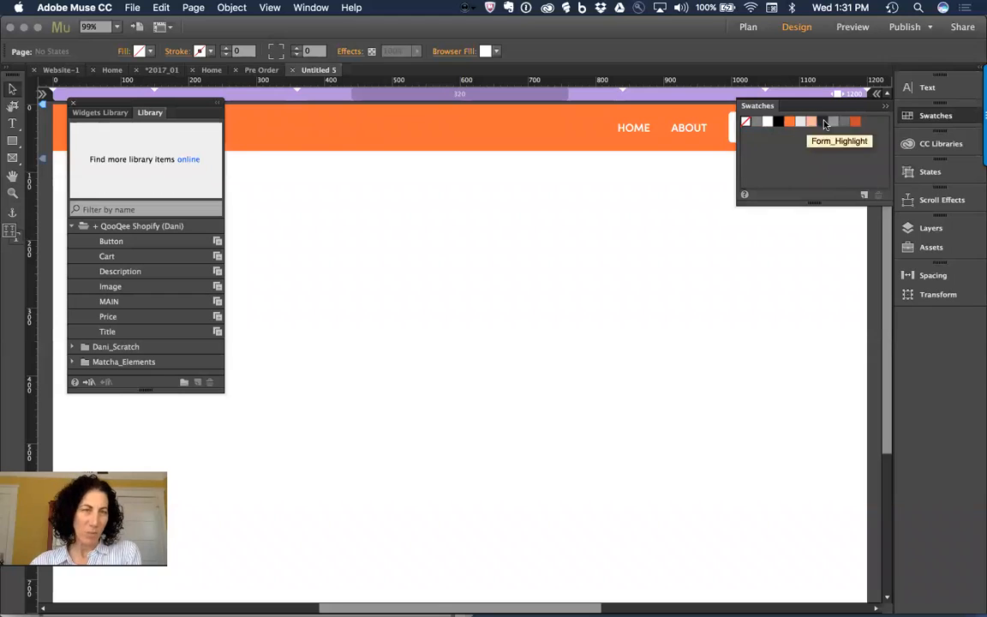
{"action": "right_click", "coordinate": [804, 155]}
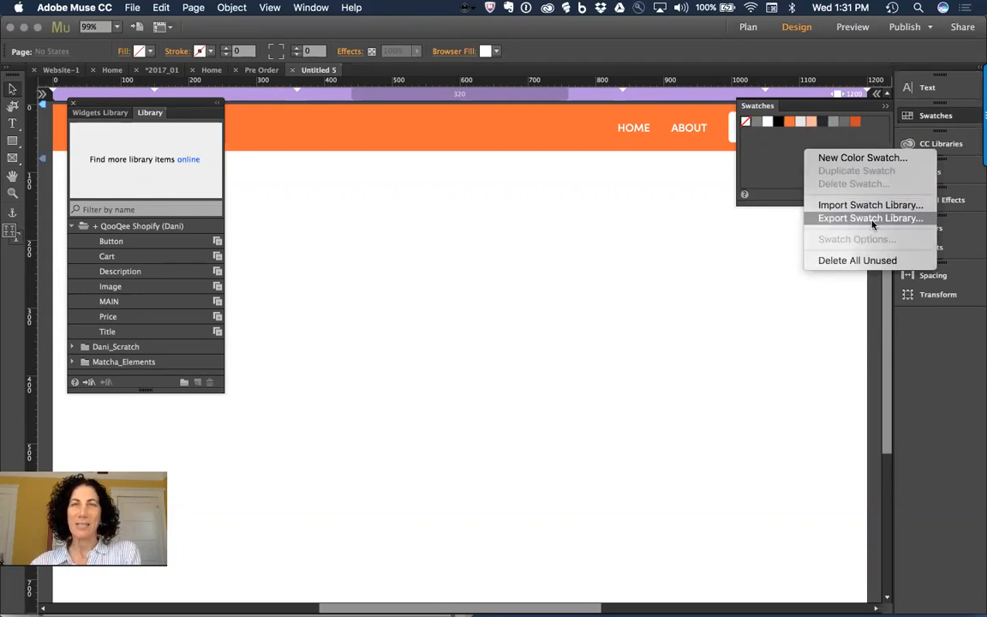
{"action": "left_click", "coordinate": [777, 164]}
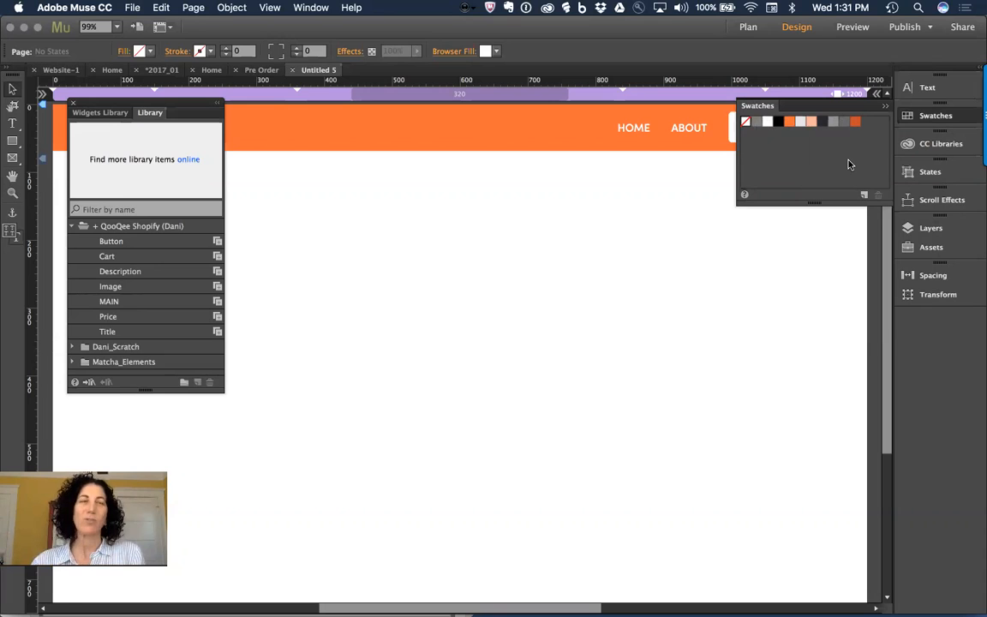
Step: Try the #6A6A6A library colour on the page, undo it, and draw a small rectangle below the header
{"action": "left_click", "coordinate": [928, 145]}
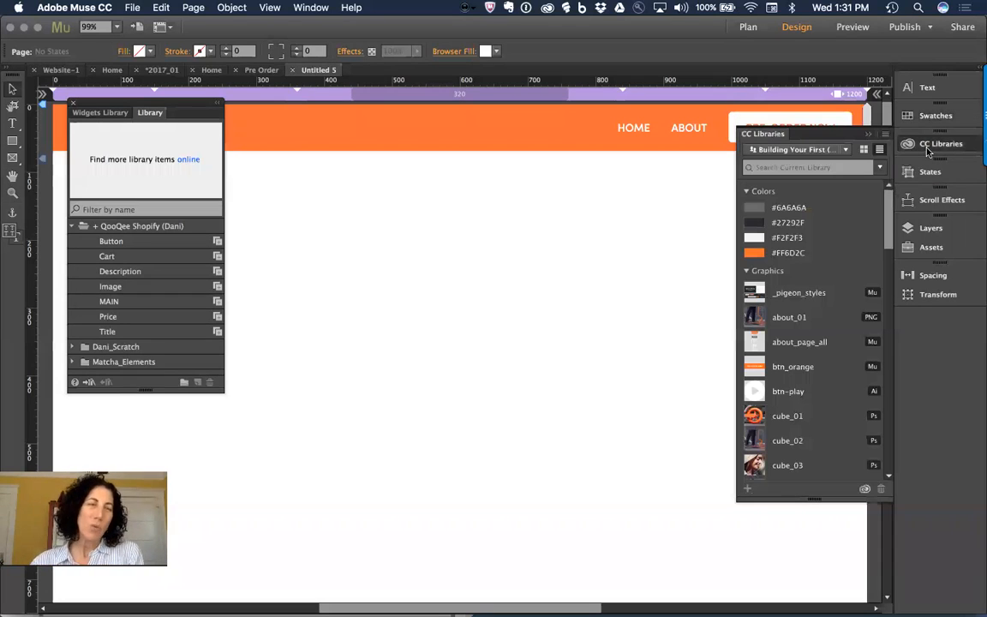
{"action": "left_click_drag", "start_coordinate": [756, 208], "coordinate": [456, 226]}
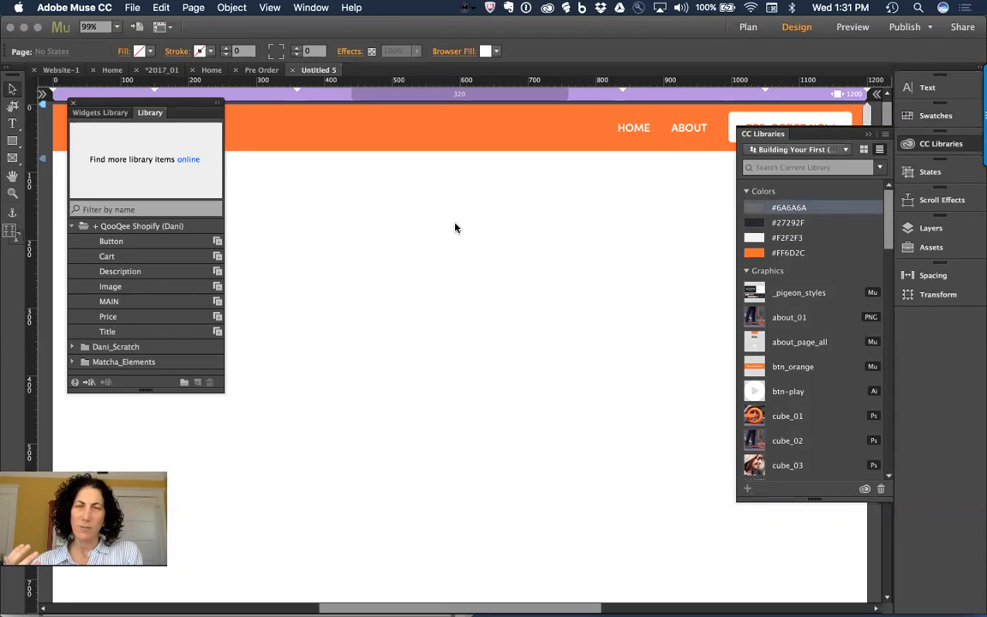
{"action": "key", "text": "super+z"}
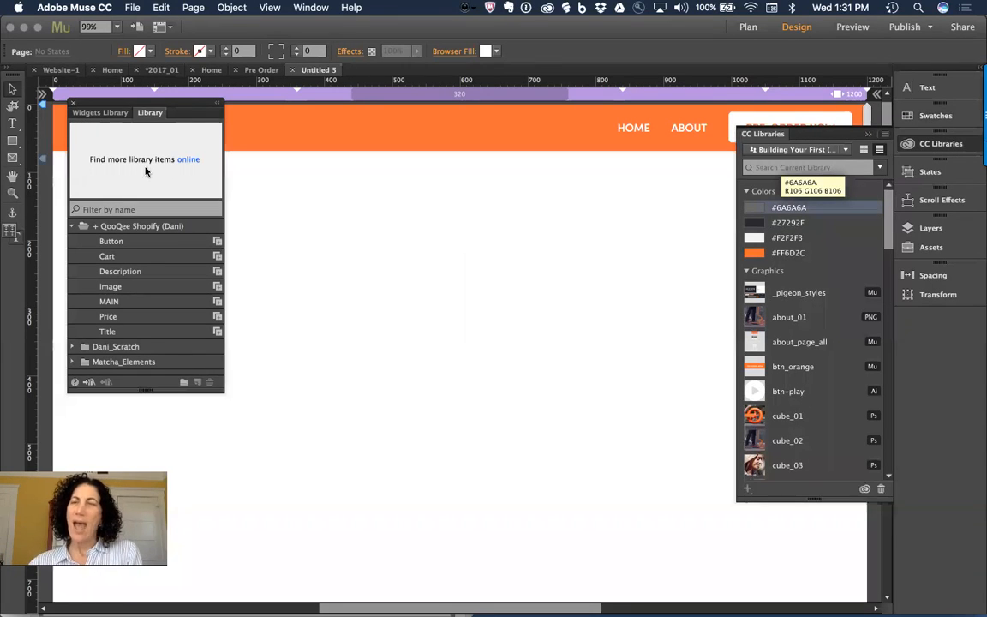
{"action": "left_click", "coordinate": [12, 139]}
{"action": "mouse_move", "coordinate": [372, 216]}
{"action": "left_mouse_down"}
{"action": "mouse_move", "coordinate": [429, 238]}
{"action": "mouse_move", "coordinate": [412, 250]}
{"action": "mouse_move", "coordinate": [423, 225]}
{"action": "mouse_move", "coordinate": [413, 245]}
{"action": "mouse_move", "coordinate": [460, 244]}
{"action": "left_mouse_up"}
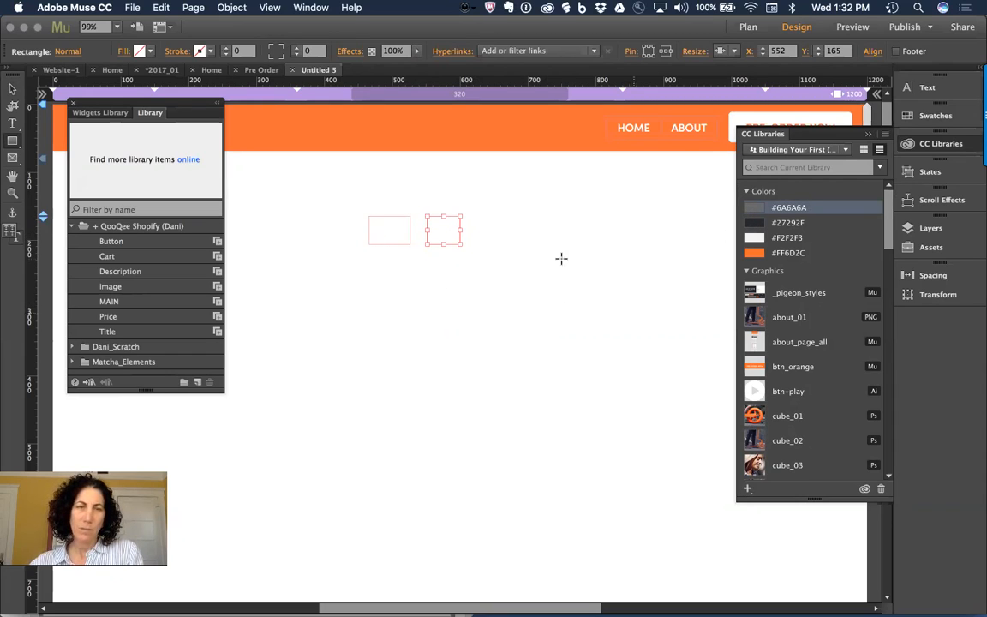
Step: Select both rectangles and Option-drag copies beside them to make a row of four
{"action": "key", "text": "v"}
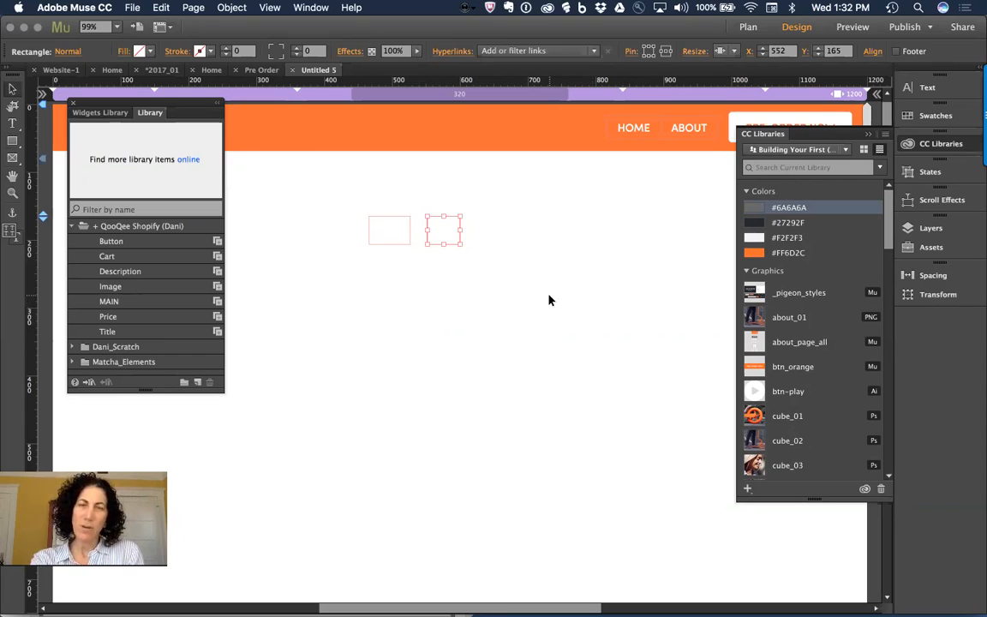
{"action": "left_click", "coordinate": [549, 296]}
{"action": "left_click", "coordinate": [386, 227]}
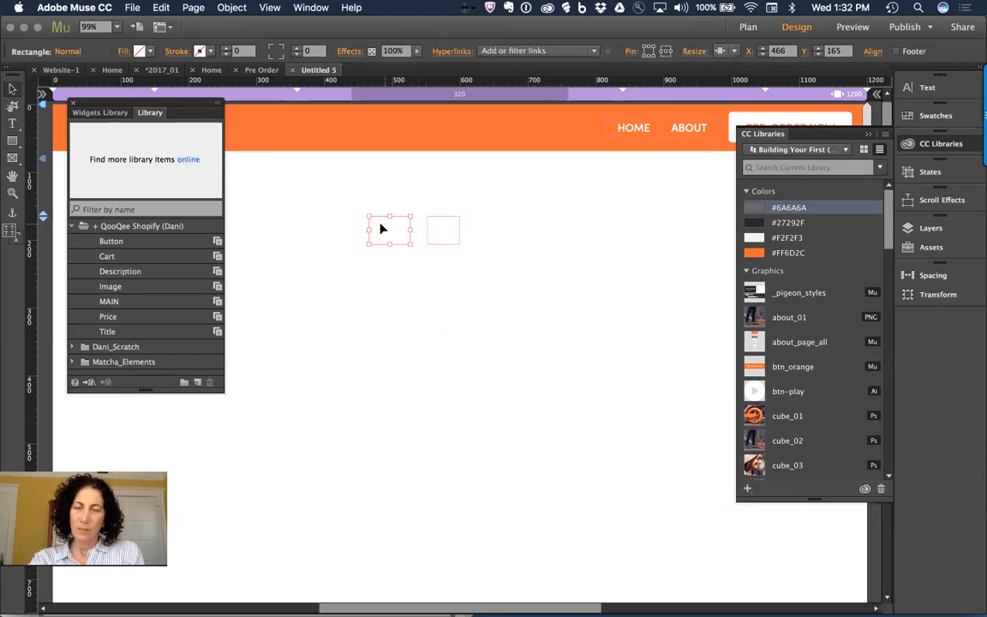
{"action": "left_click_drag", "start_coordinate": [348, 200], "coordinate": [544, 240]}
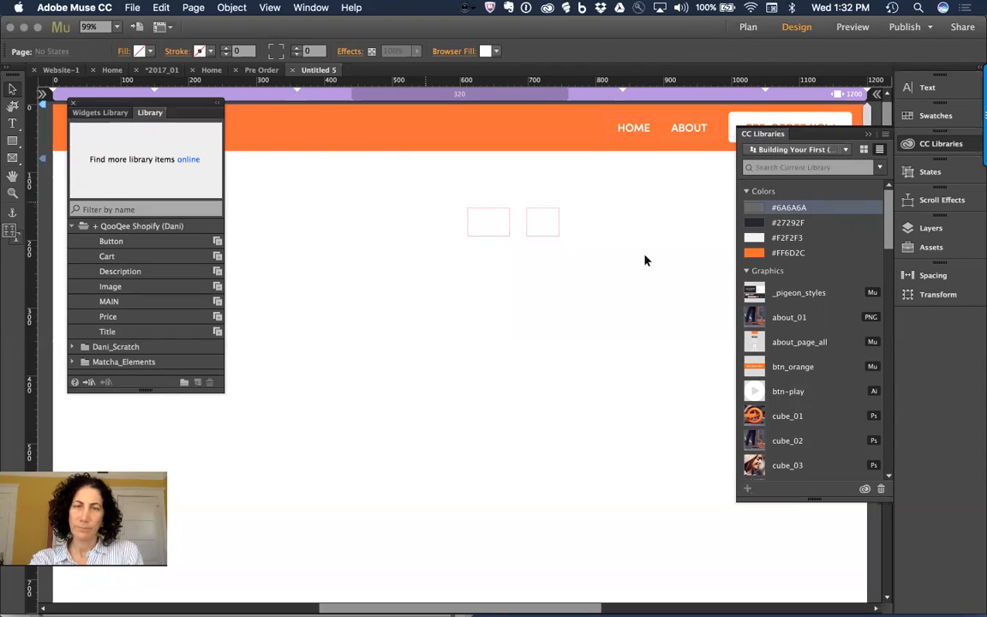
{"action": "left_click_drag", "start_coordinate": [634, 249], "coordinate": [458, 205]}
{"action": "left_click_drag", "start_coordinate": [538, 229], "coordinate": [431, 236]}
Step: Check individual rectangles in the row, deselect everything, and collapse the CC Libraries panel
{"action": "left_click", "coordinate": [497, 228]}
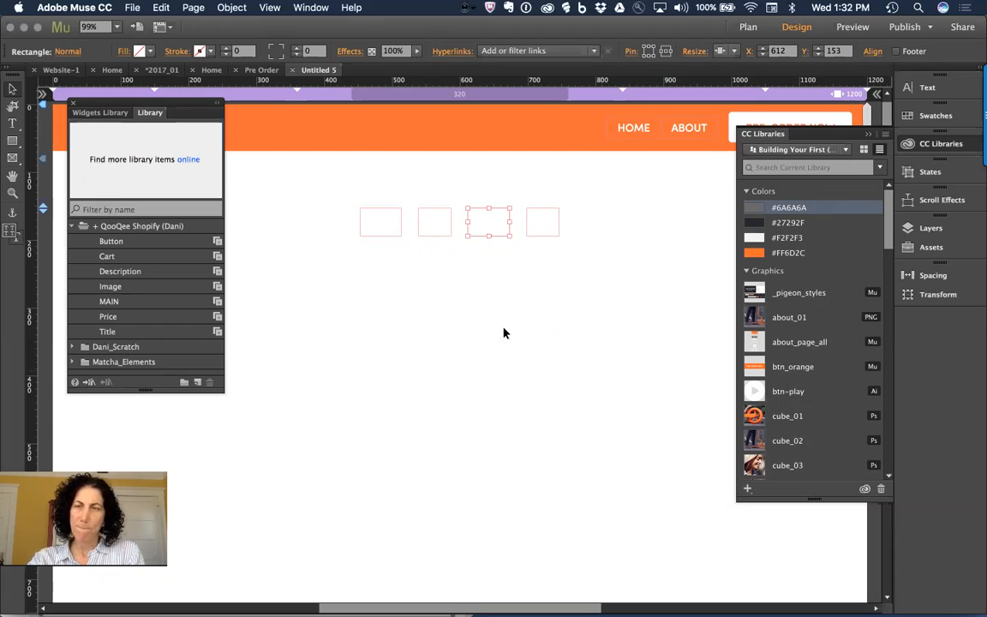
{"action": "left_click", "coordinate": [454, 352]}
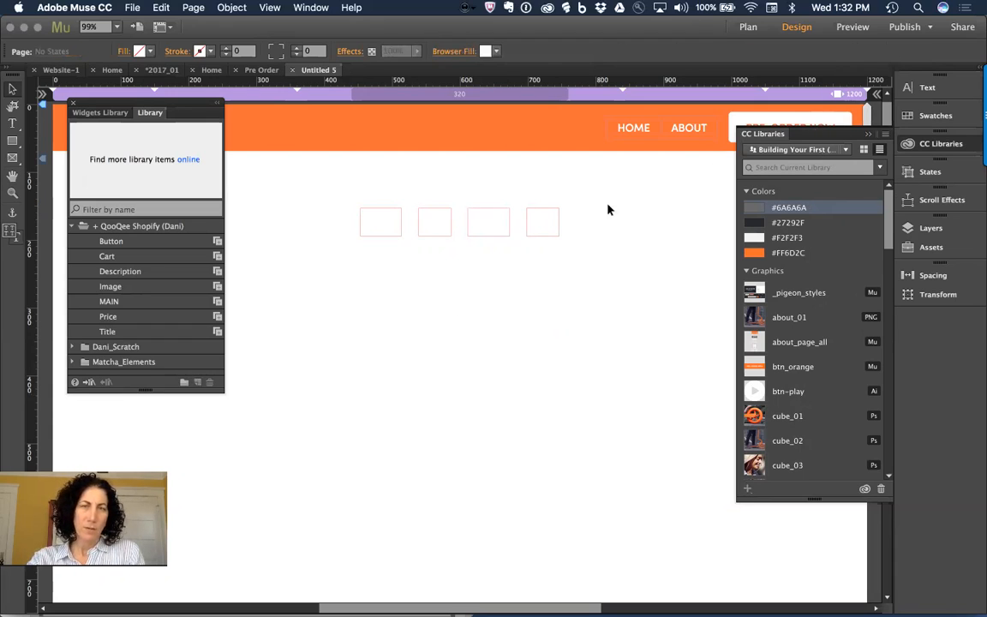
{"action": "left_click", "coordinate": [377, 233]}
{"action": "left_click", "coordinate": [397, 346]}
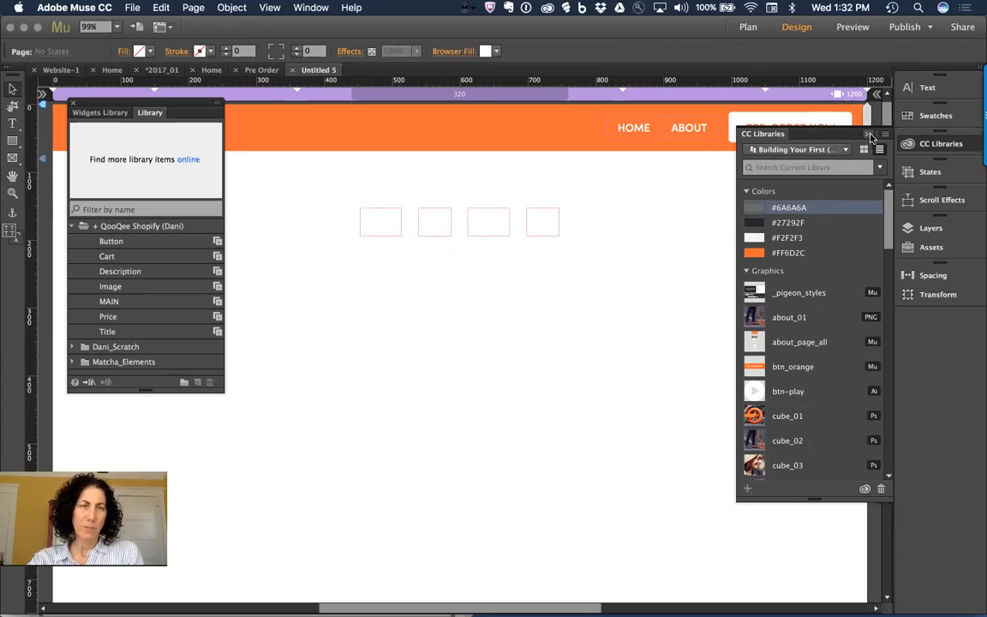
{"action": "left_click", "coordinate": [778, 120]}
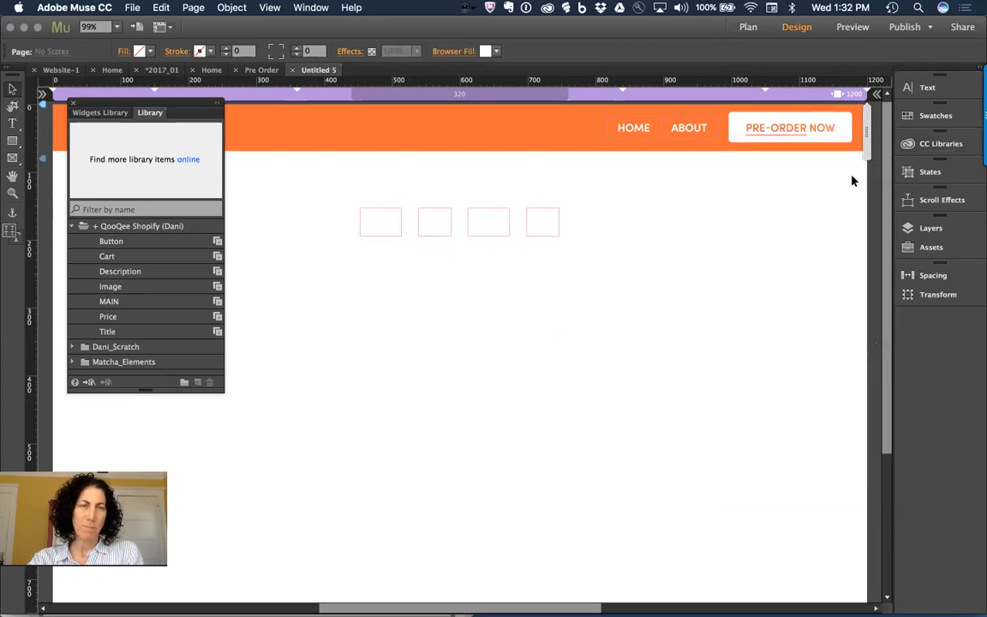
Step: Toggle the CC Libraries and Swatches panels open and closed
{"action": "left_click", "coordinate": [943, 146]}
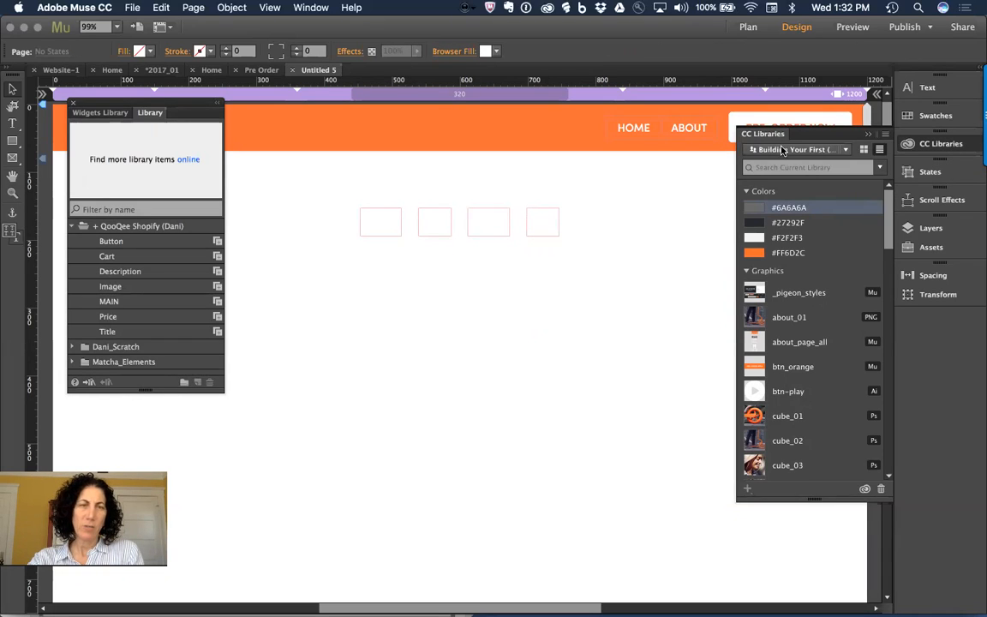
{"action": "left_click", "coordinate": [868, 135]}
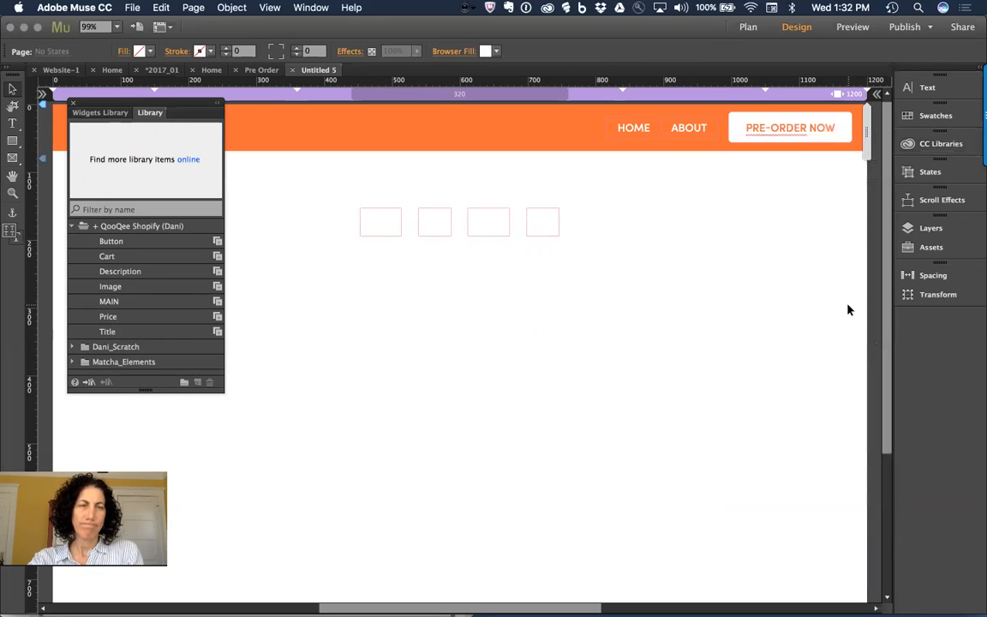
{"action": "left_click", "coordinate": [932, 119]}
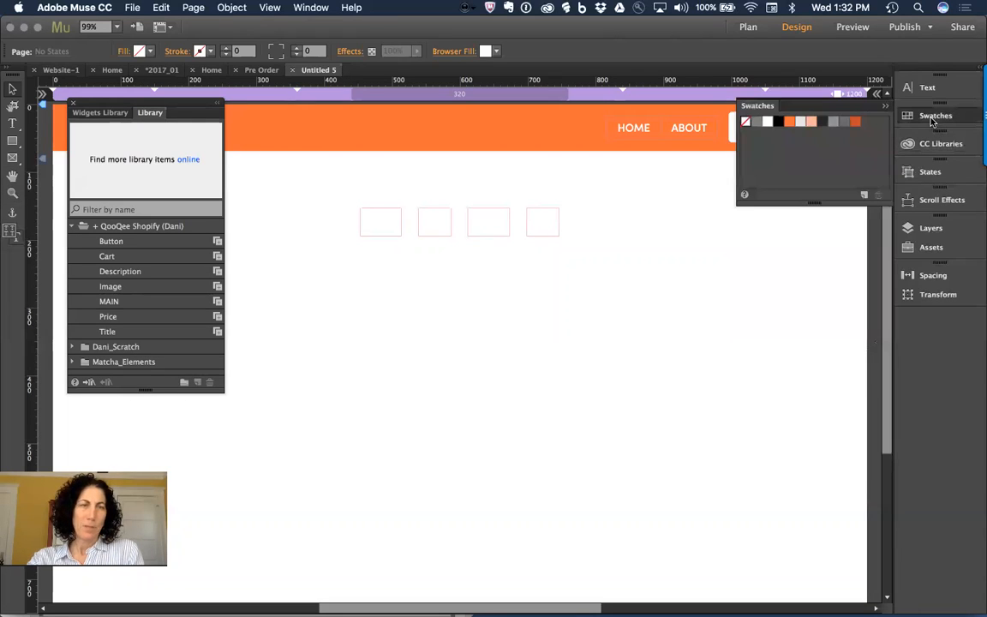
{"action": "left_click", "coordinate": [933, 119]}
{"action": "left_click", "coordinate": [940, 143]}
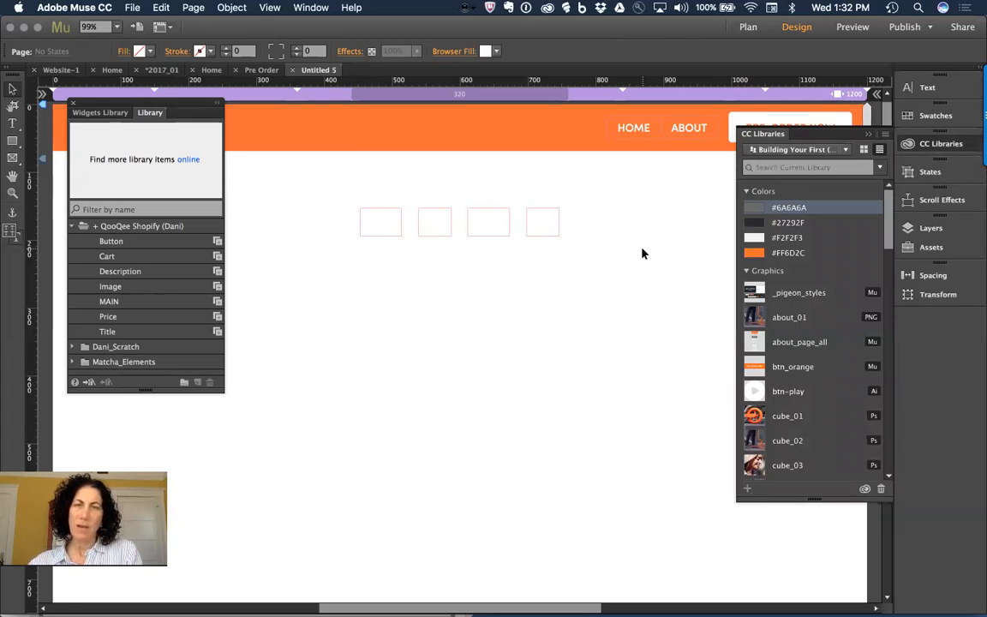
{"action": "left_click", "coordinate": [771, 136]}
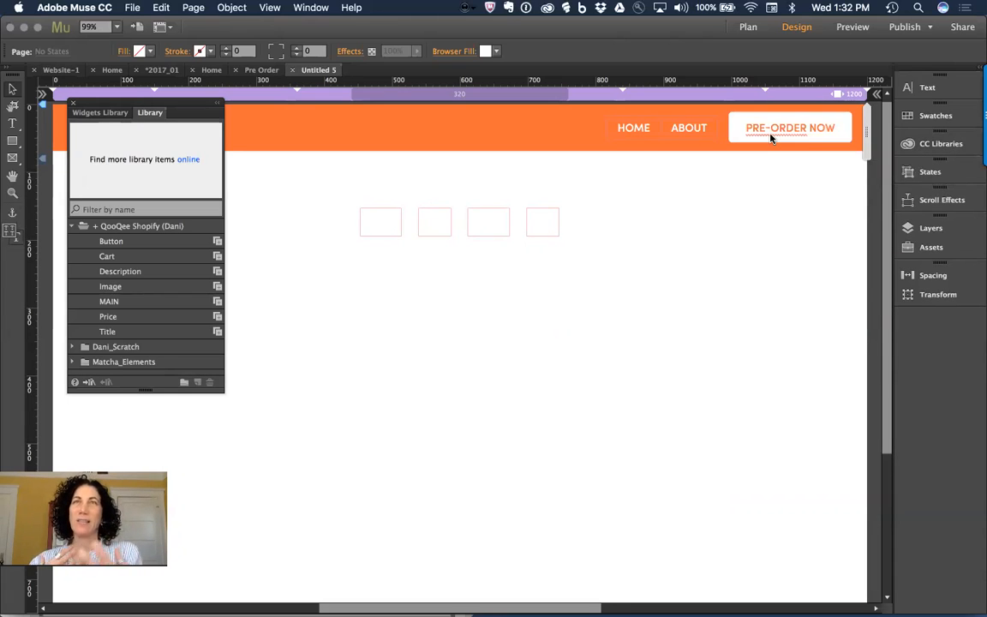
Step: Show the library's #6A6A6A, #27292F, #F2F2F3 and #FF6D2C colours and select the fourth rectangle
{"action": "left_click", "coordinate": [911, 147]}
{"action": "scroll", "coordinate": [854, 368], "scroll_direction": "down", "scroll_amount": 15}
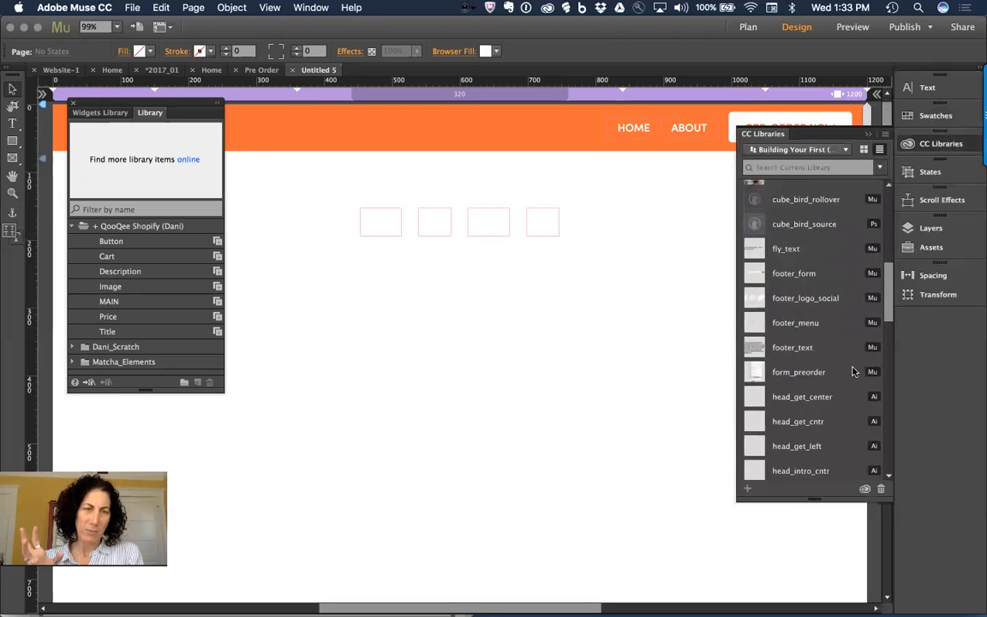
{"action": "scroll", "coordinate": [854, 370], "scroll_direction": "up", "scroll_amount": 20}
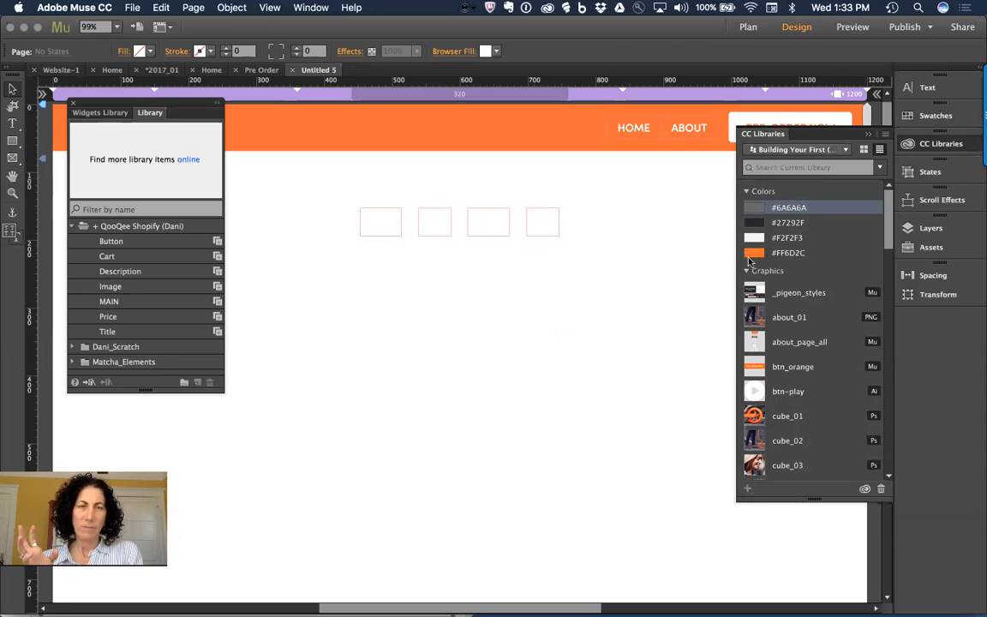
{"action": "left_click", "coordinate": [540, 225]}
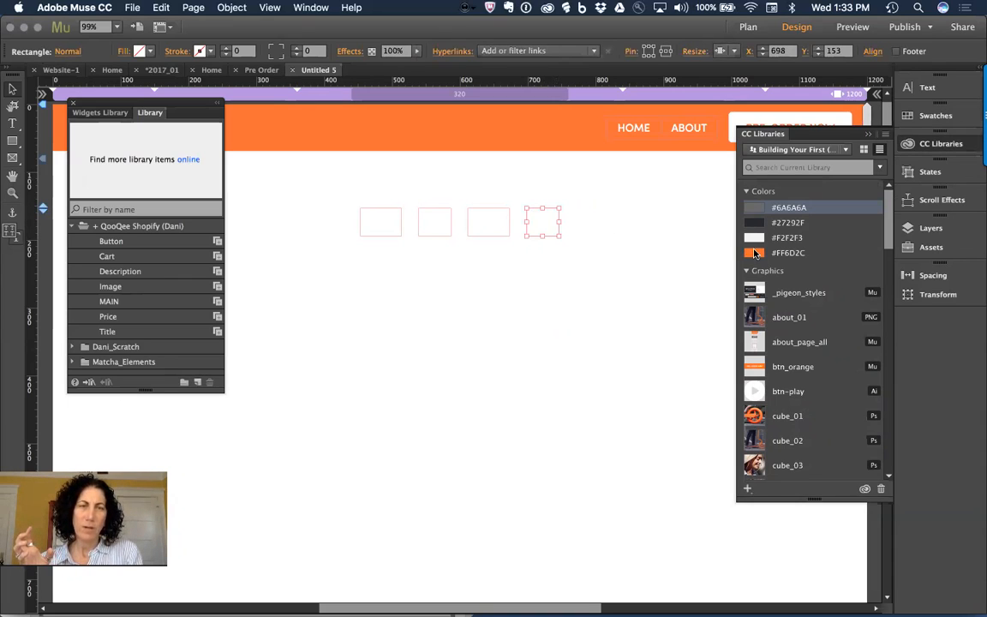
Step: Fill the third rectangle with the grey swatch instead of orange, then select the second rectangle
{"action": "left_click", "coordinate": [485, 221]}
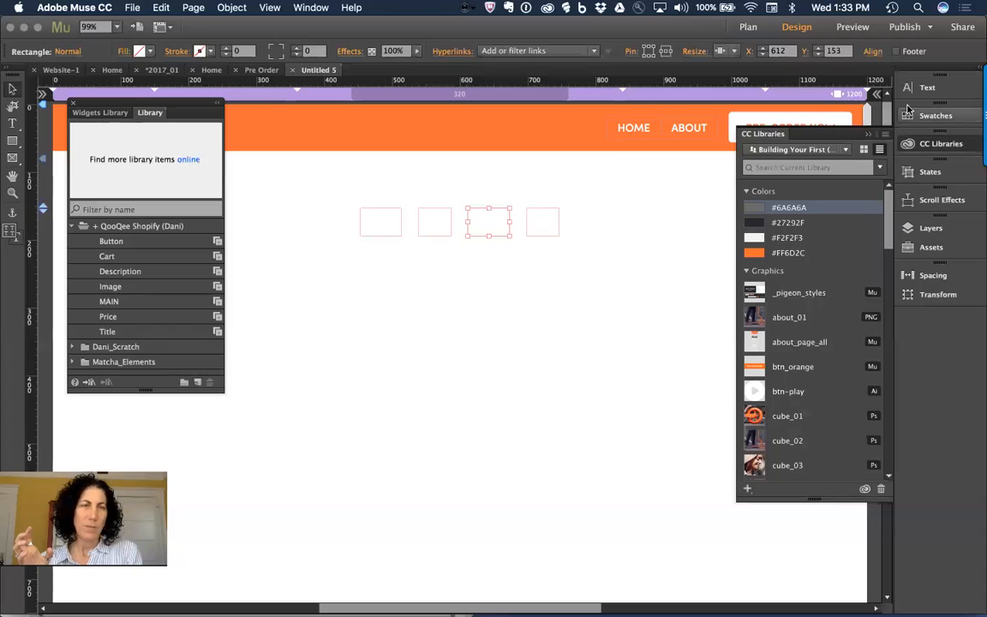
{"action": "left_click", "coordinate": [913, 114]}
{"action": "left_click", "coordinate": [788, 123]}
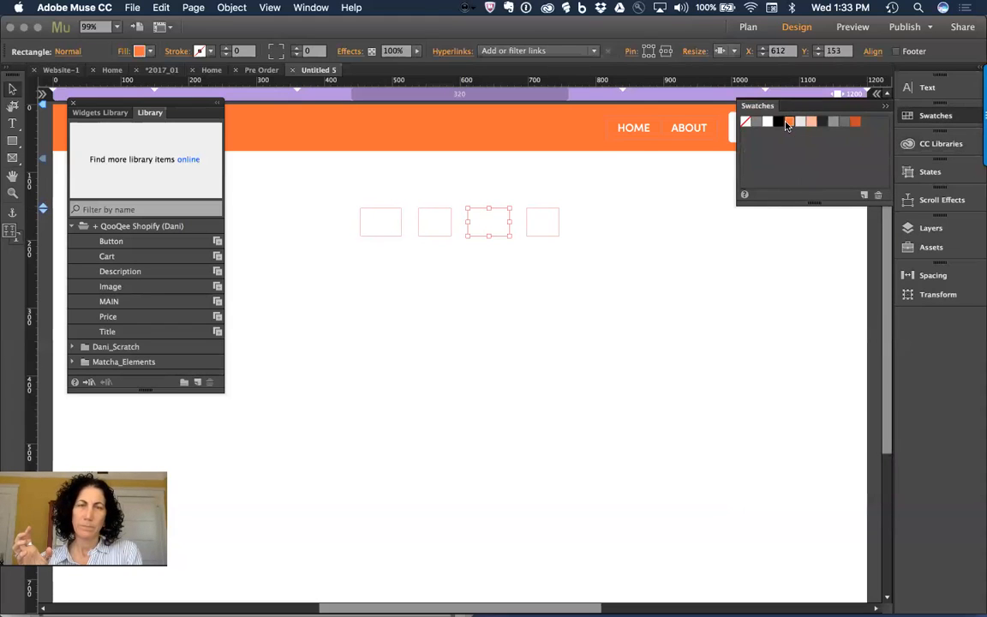
{"action": "left_click", "coordinate": [845, 122]}
{"action": "left_click", "coordinate": [437, 225]}
{"action": "left_click", "coordinate": [942, 144]}
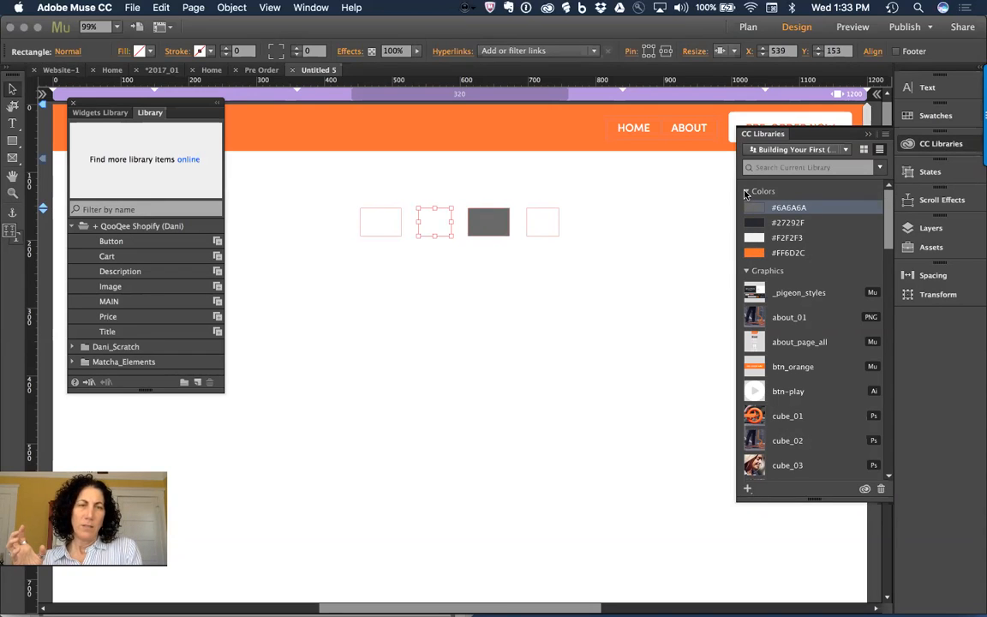
{"action": "scroll", "coordinate": [811, 359], "scroll_direction": "down", "scroll_amount": 4}
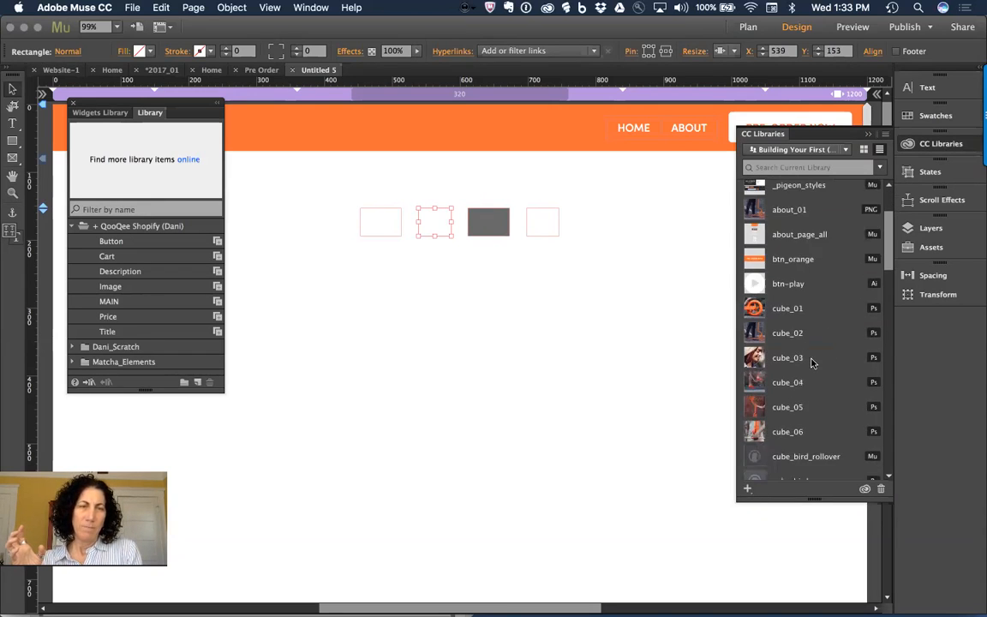
{"action": "scroll", "coordinate": [812, 364], "scroll_direction": "up", "scroll_amount": 3}
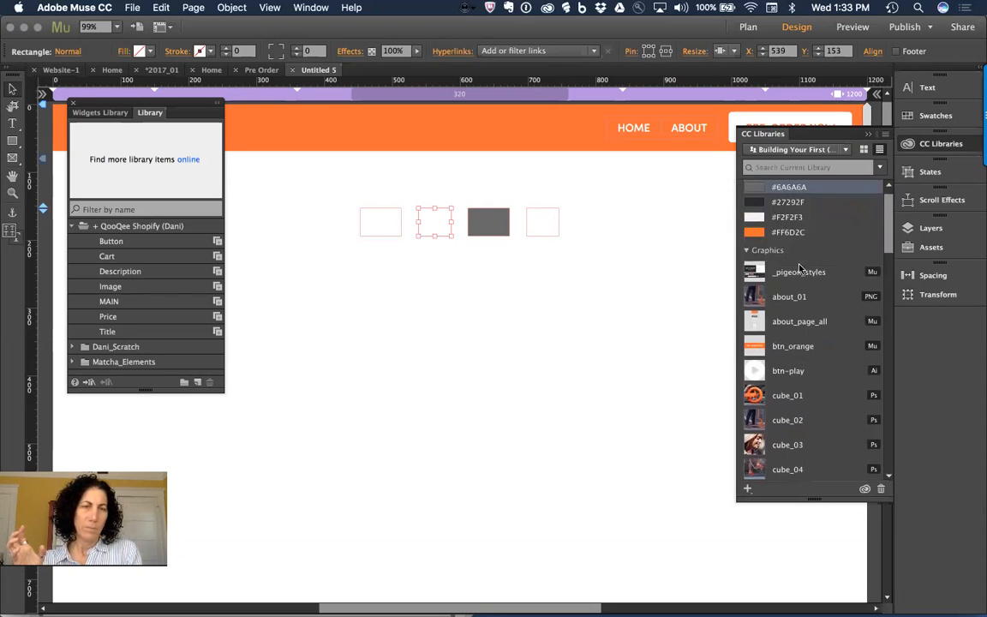
{"action": "scroll", "coordinate": [828, 293], "scroll_direction": "up", "scroll_amount": 1}
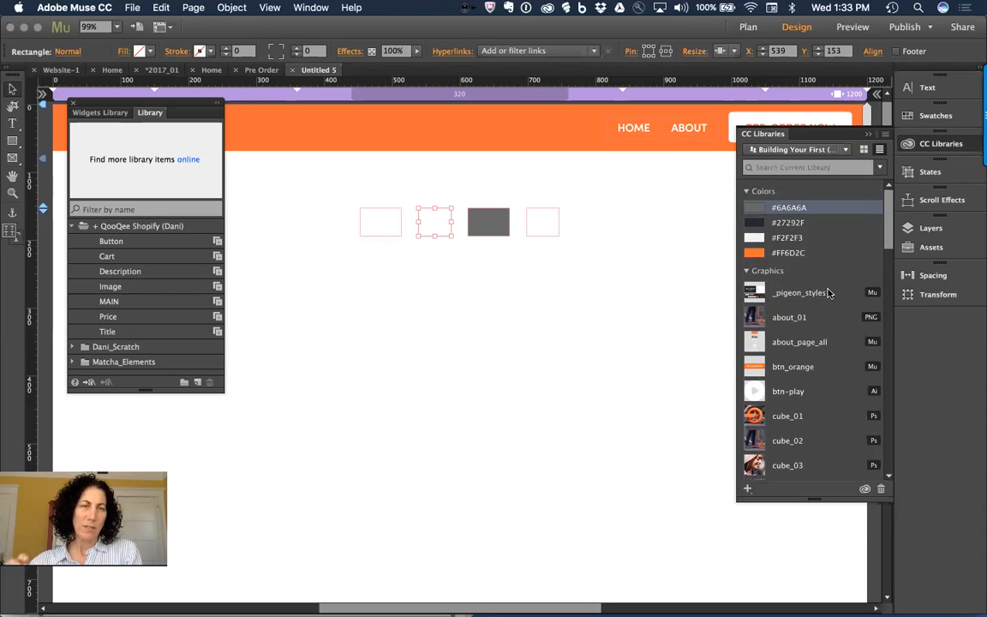
{"action": "scroll", "coordinate": [829, 293], "scroll_direction": "down", "scroll_amount": 10}
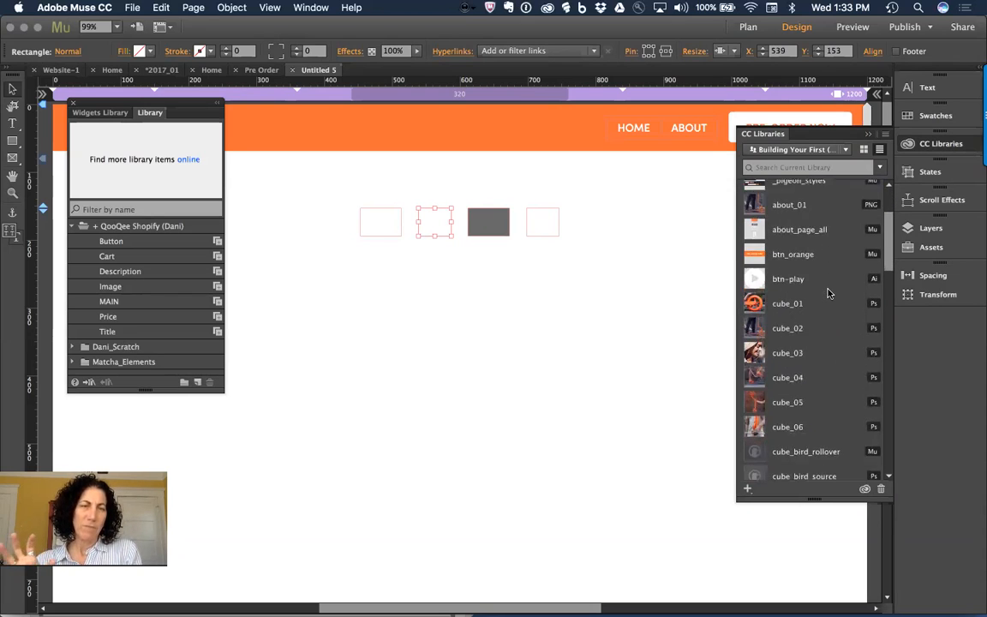
{"action": "left_click", "coordinate": [478, 334]}
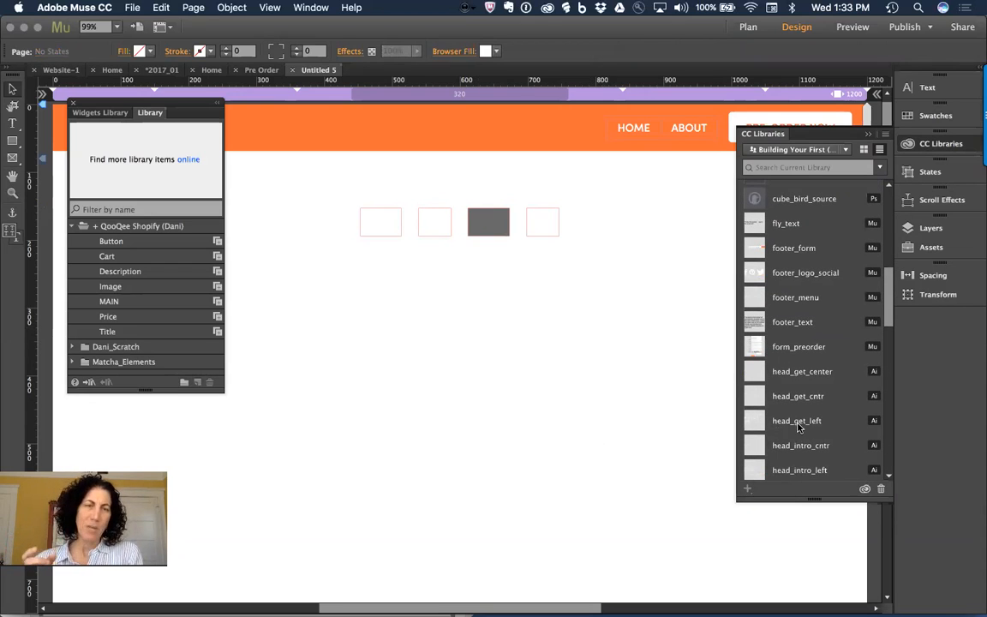
{"action": "scroll", "coordinate": [797, 426], "scroll_direction": "up", "scroll_amount": 5}
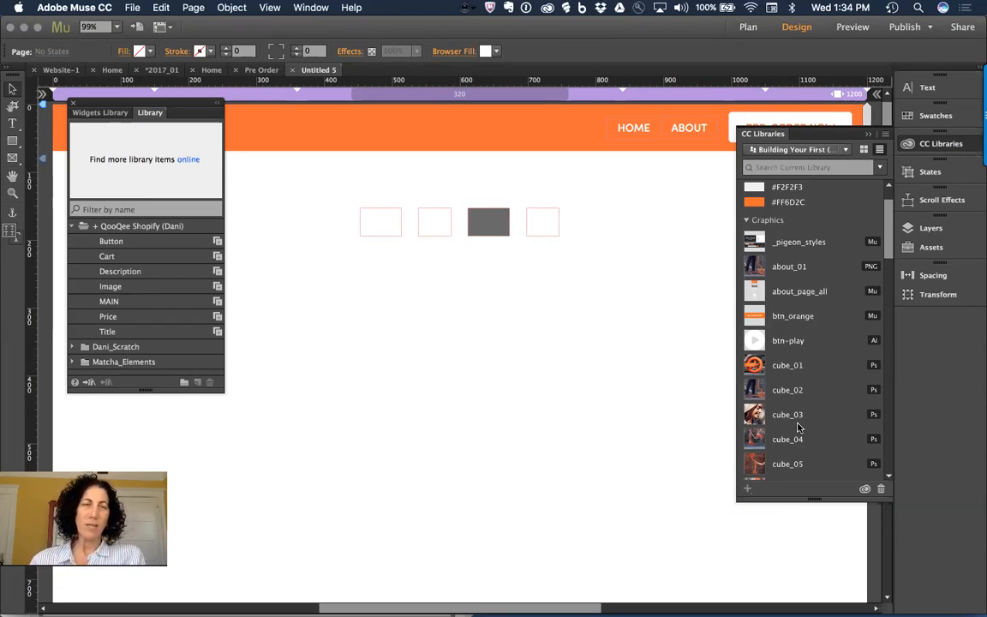
{"action": "scroll", "coordinate": [831, 420], "scroll_direction": "down", "scroll_amount": 5}
{"action": "scroll", "coordinate": [831, 420], "scroll_direction": "down", "scroll_amount": 2}
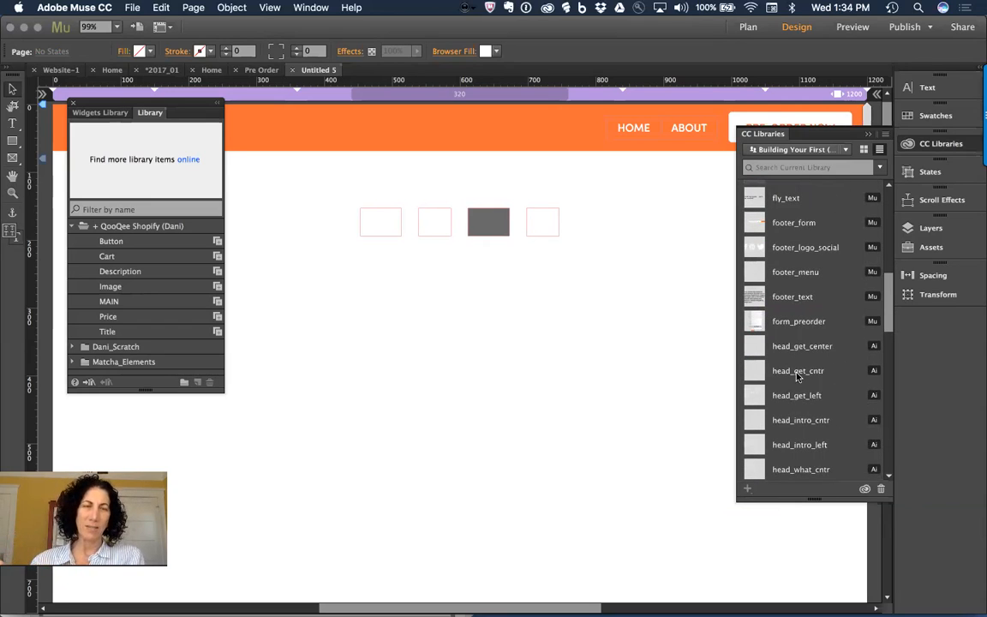
{"action": "left_click", "coordinate": [13, 143]}
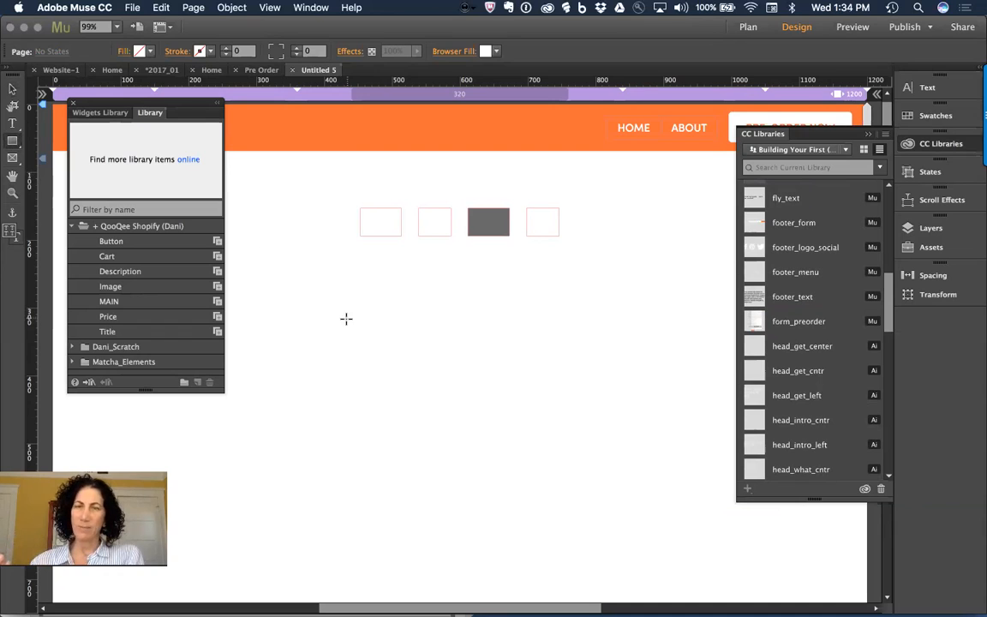
Step: With nothing selected, set the page background fill to #939393 grey
{"action": "left_click", "coordinate": [12, 89]}
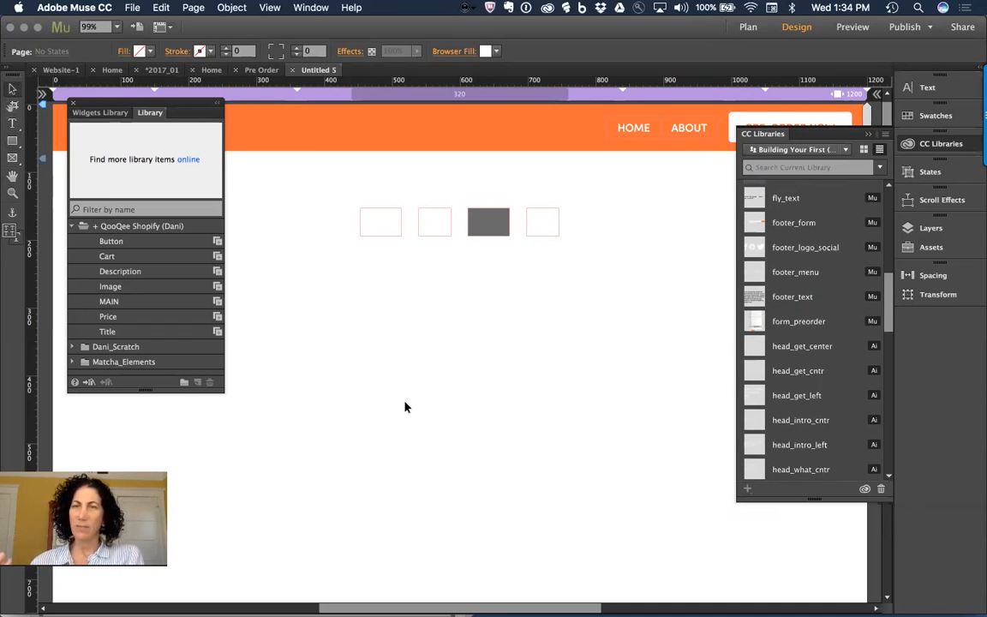
{"action": "left_click", "coordinate": [139, 54]}
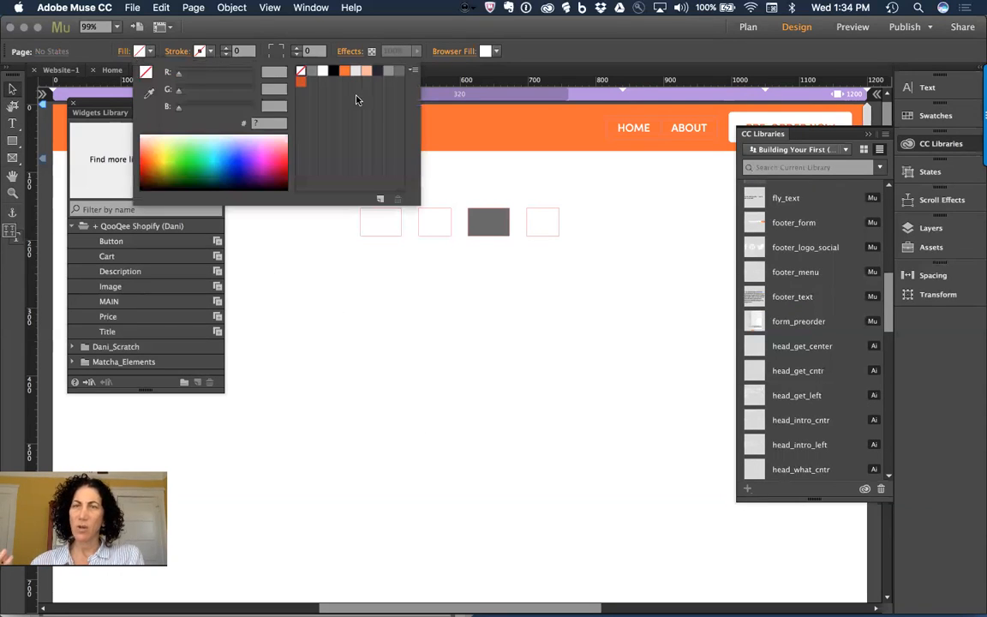
{"action": "left_click", "coordinate": [392, 75]}
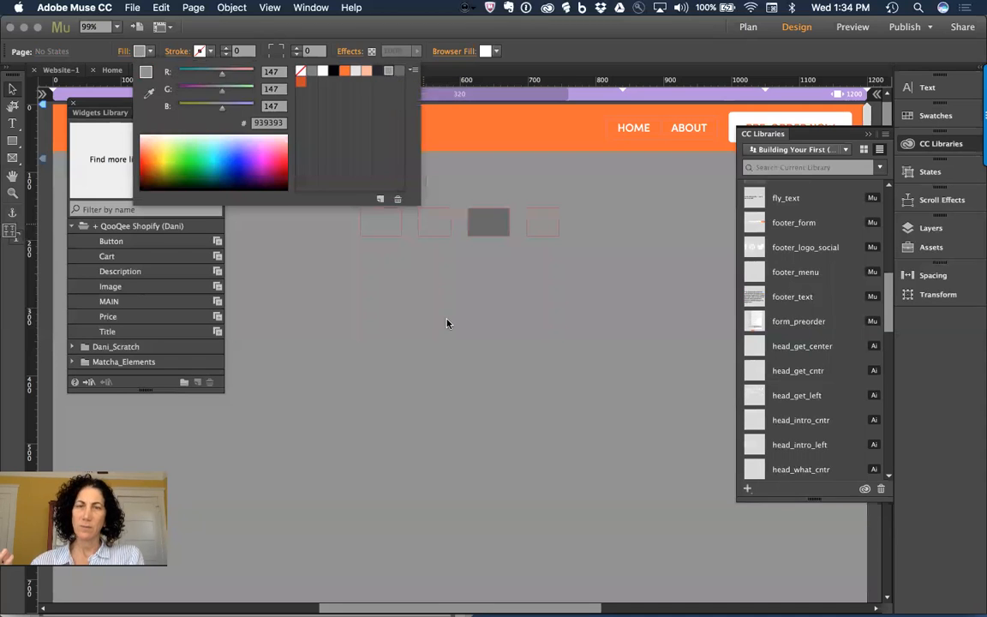
{"action": "left_click", "coordinate": [448, 324]}
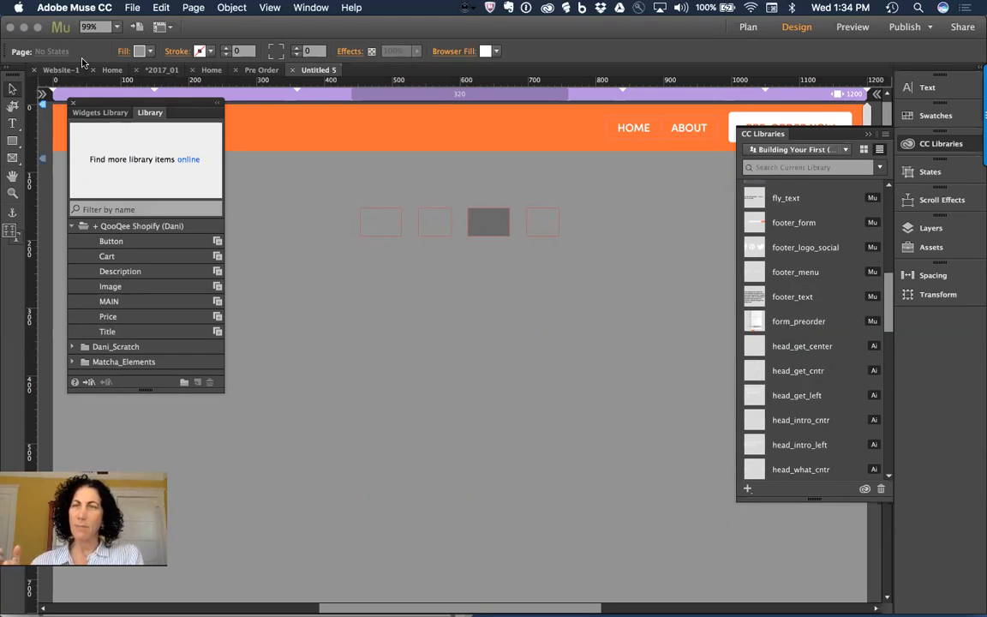
Step: Quit Adobe Muse CC, discarding unsaved changes to the 2017_01 site
{"action": "left_click", "coordinate": [60, 7]}
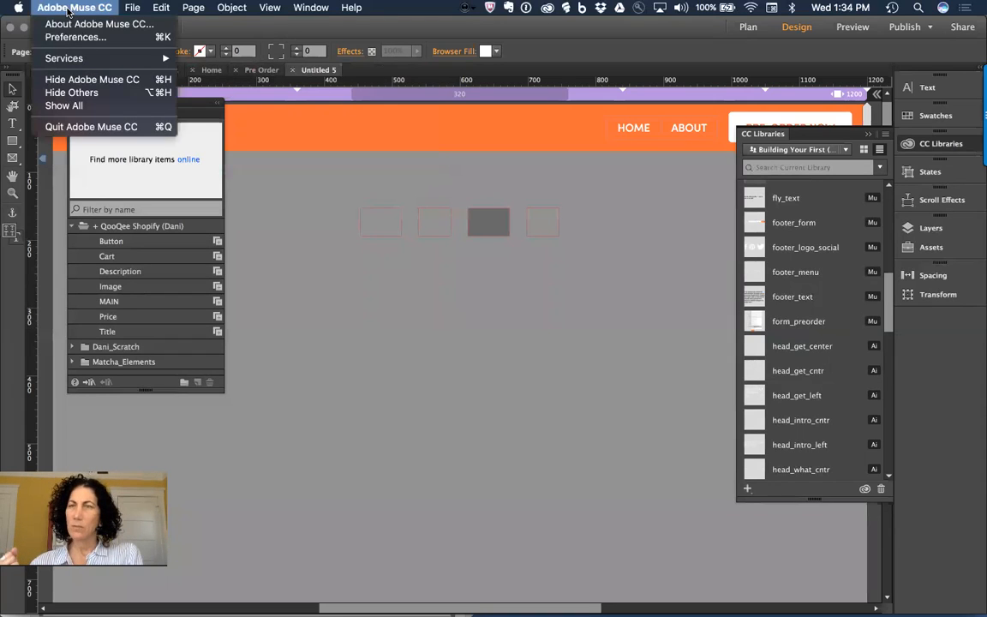
{"action": "left_click", "coordinate": [85, 127]}
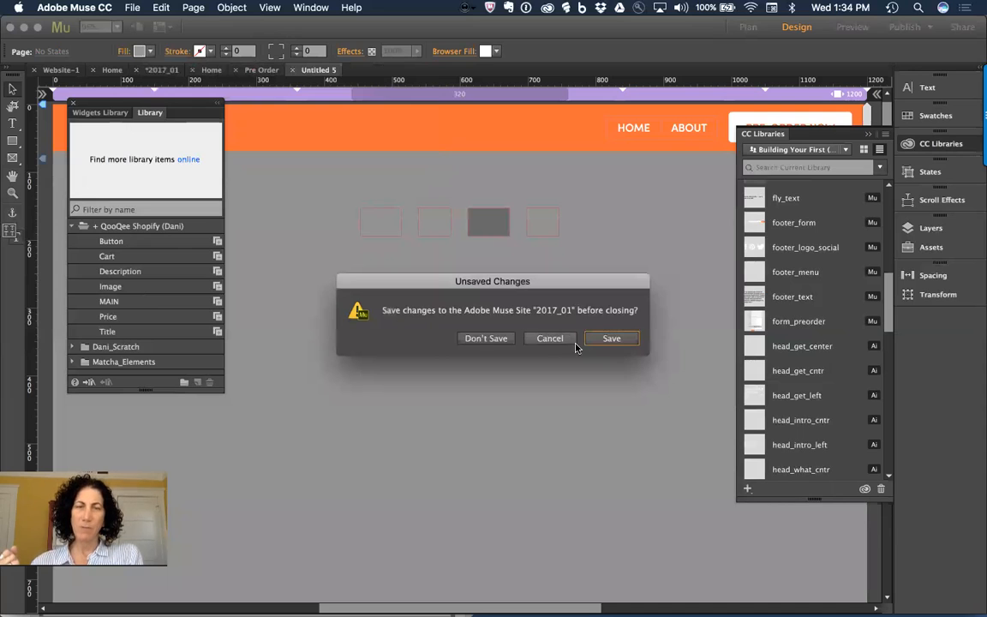
{"action": "left_click", "coordinate": [476, 340]}
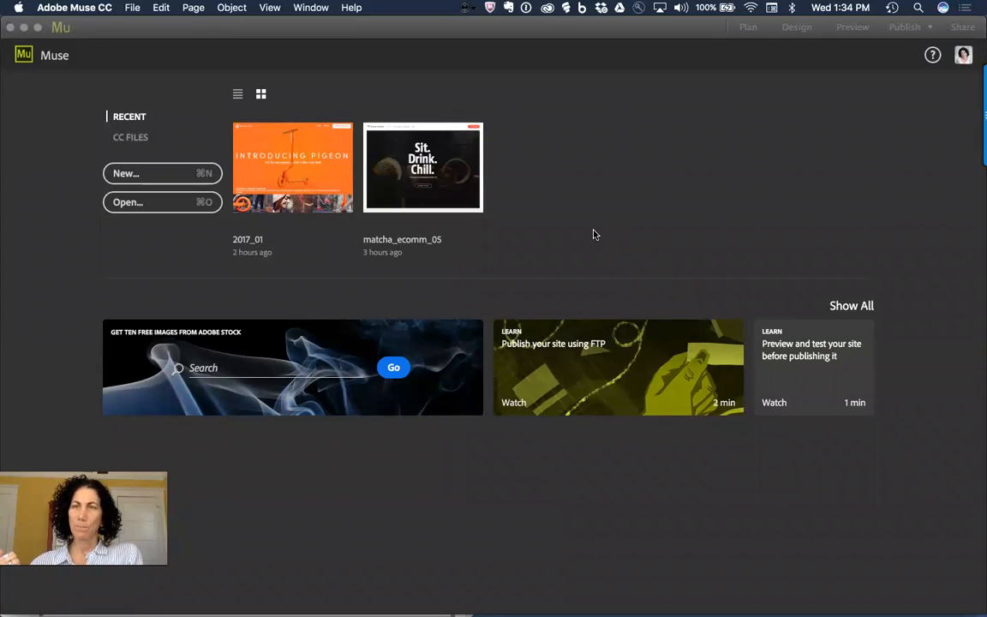
{"action": "key", "text": "super+q"}
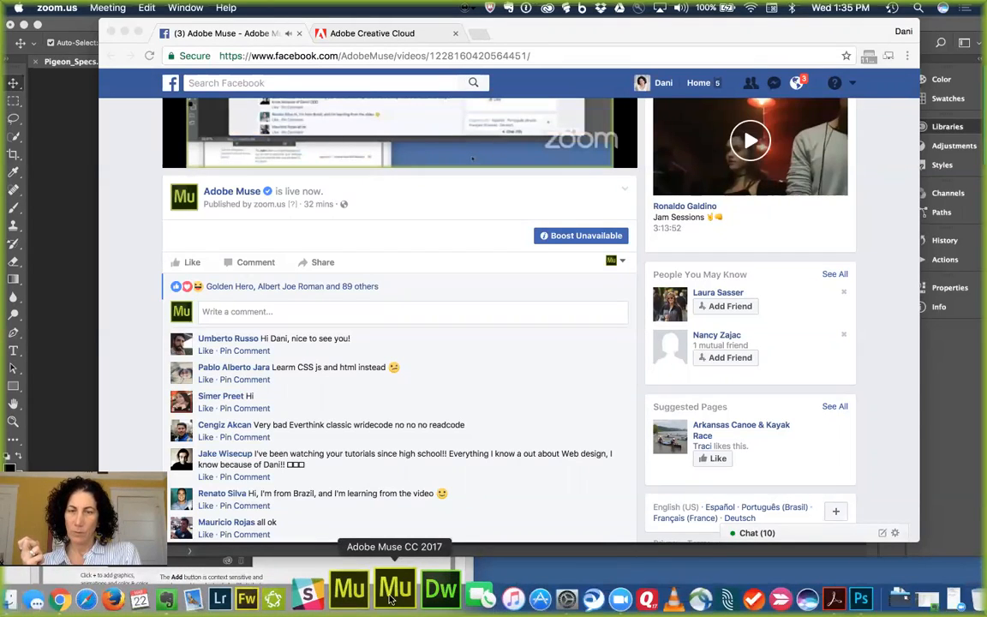
Step: Relaunch Muse CC 2017 from the Dock and switch to its start screen
{"action": "left_click", "coordinate": [389, 598]}
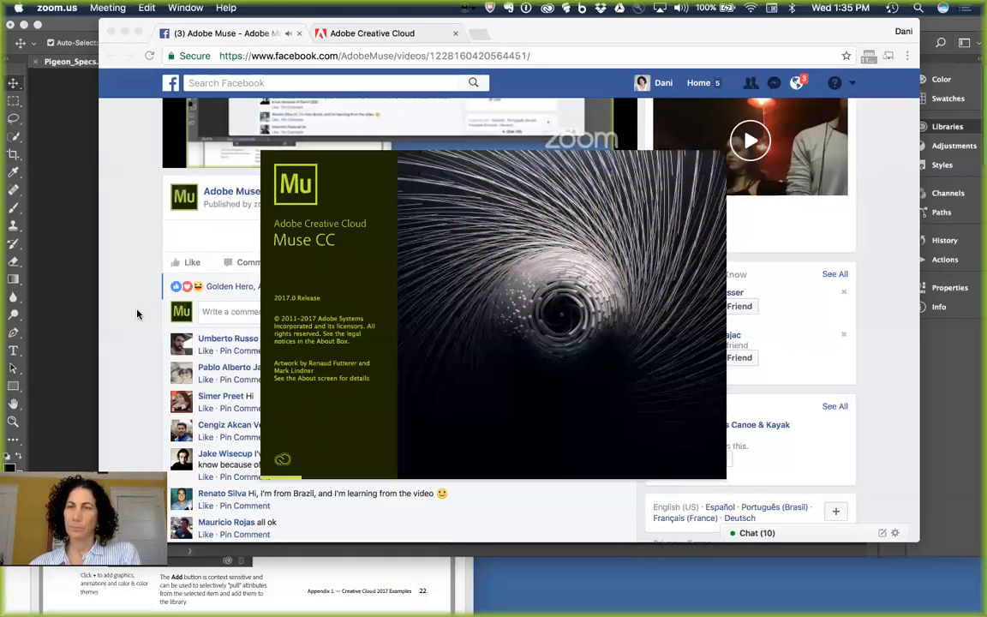
{"action": "left_click", "coordinate": [122, 277]}
{"action": "left_click", "coordinate": [56, 231]}
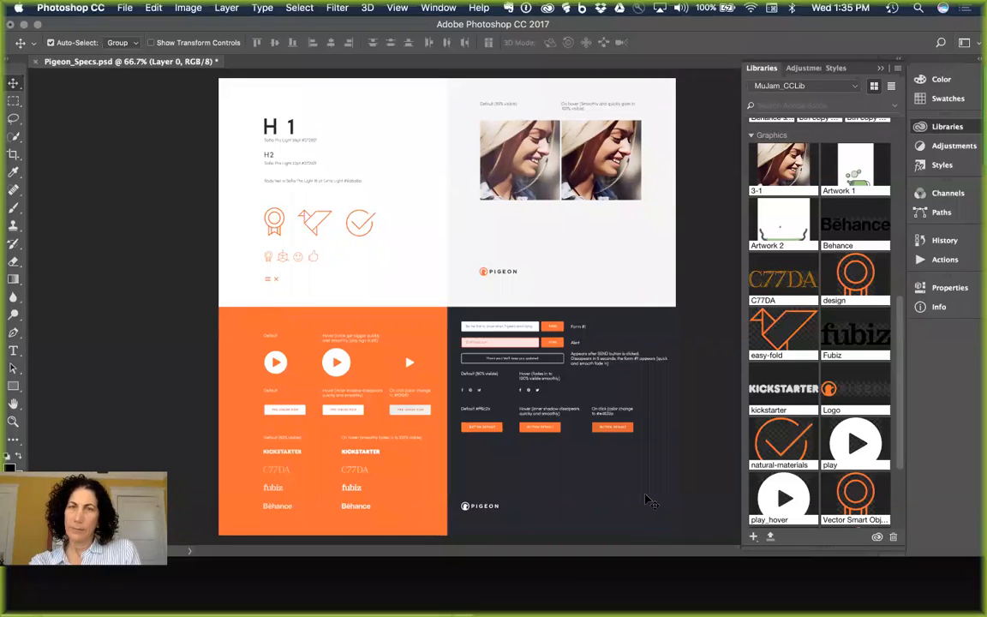
{"action": "key", "text": "super+Tab"}
{"action": "key", "text": "super+Tab"}
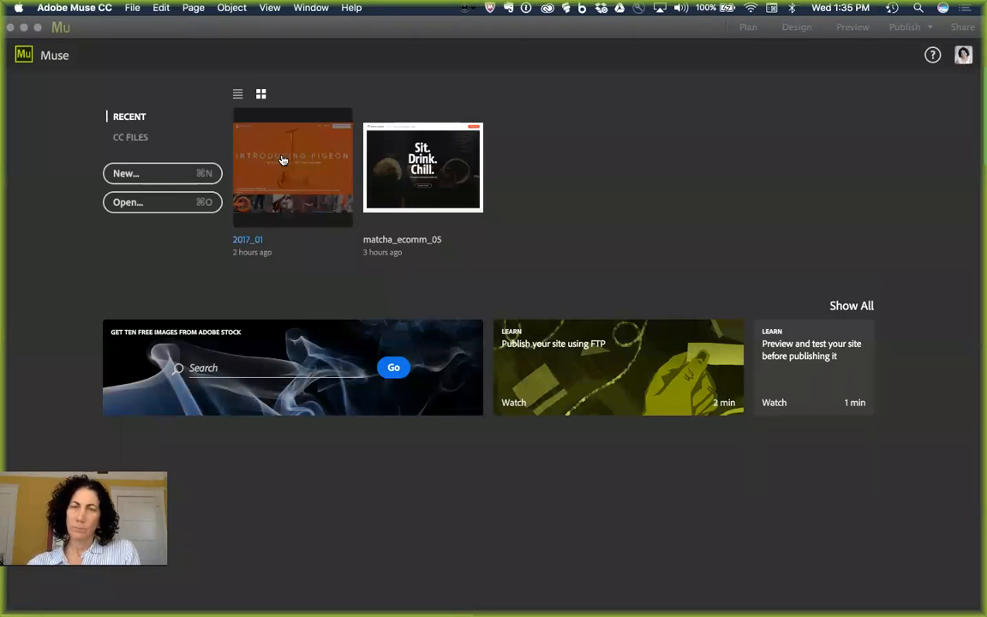
Step: Open the 2017_01 site, dismiss the missing-assets alert, add an Untitled 4 page after About and open it
{"action": "left_click", "coordinate": [283, 161]}
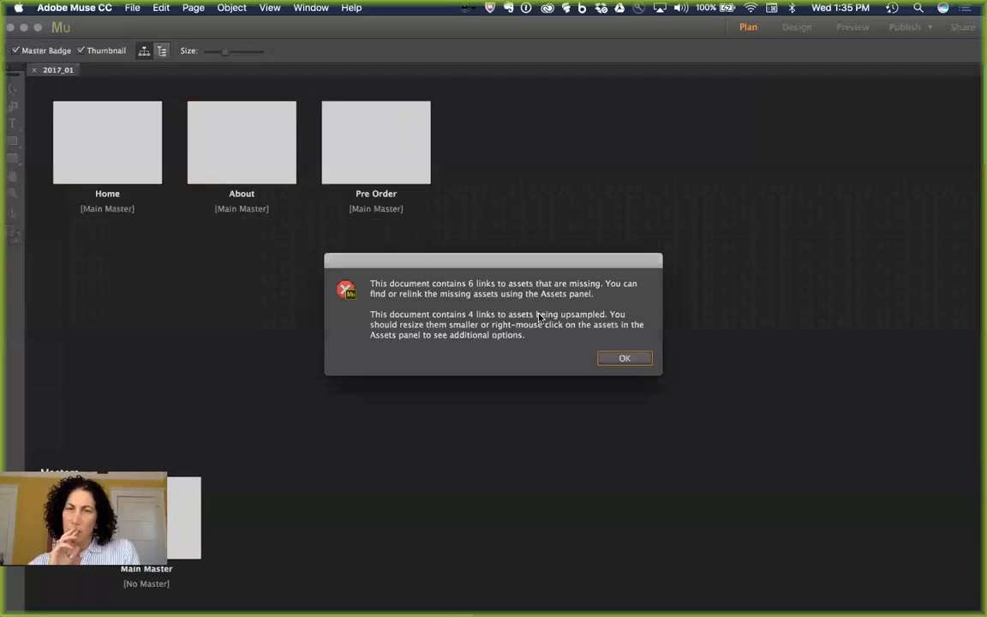
{"action": "left_click_drag", "start_coordinate": [445, 264], "coordinate": [240, 231]}
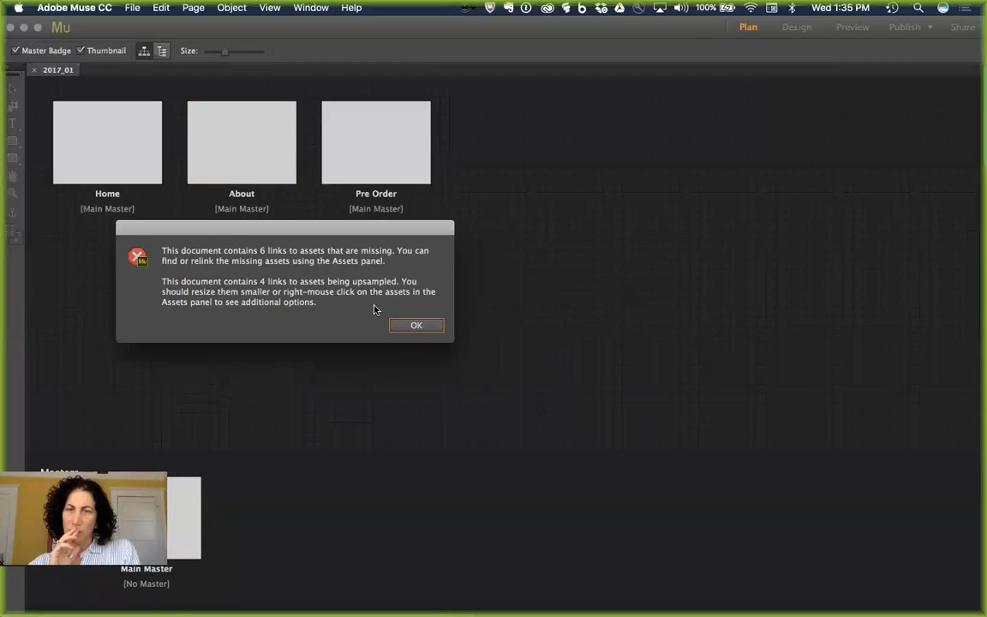
{"action": "left_click", "coordinate": [401, 326]}
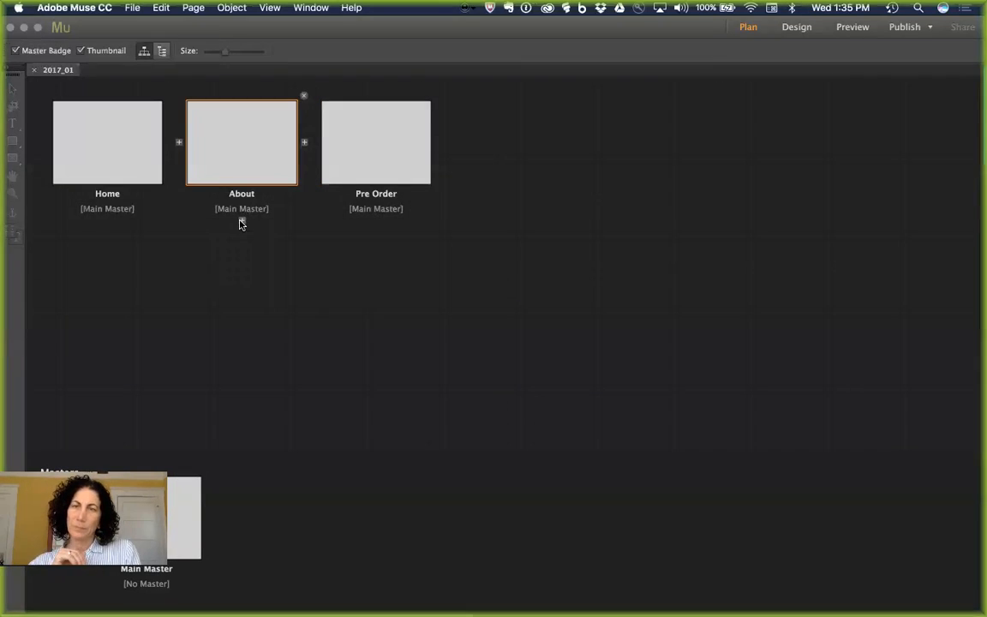
{"action": "left_click", "coordinate": [241, 221]}
{"action": "double_click", "coordinate": [256, 278]}
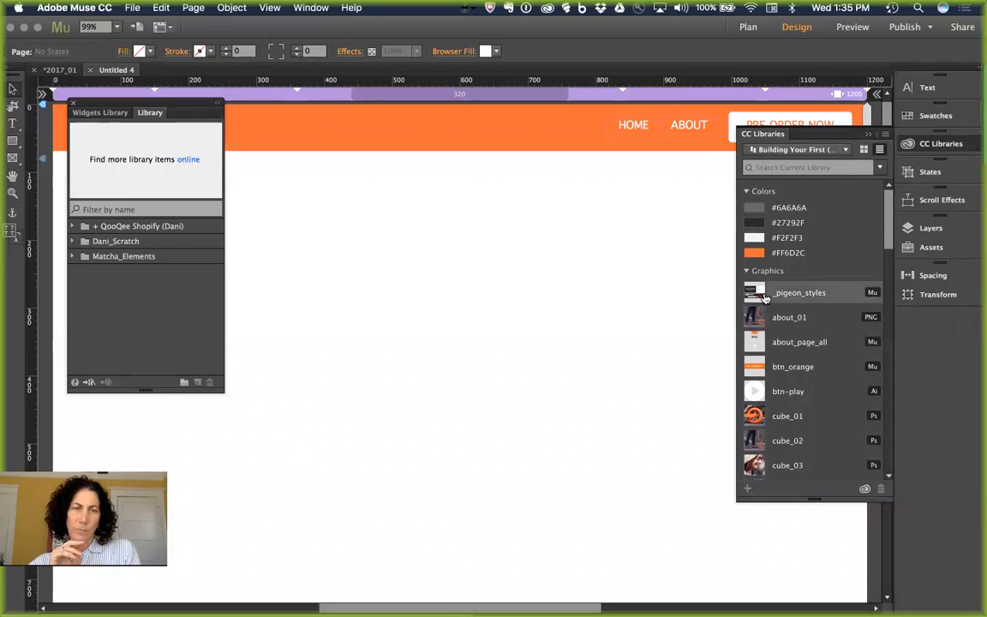
Step: Draw three side-by-side rectangles filled orange #FF6D2C, dark #27292F and grey #6A6A6A from library swatches
{"action": "left_click", "coordinate": [12, 140]}
{"action": "left_click_drag", "start_coordinate": [326, 237], "coordinate": [370, 266]}
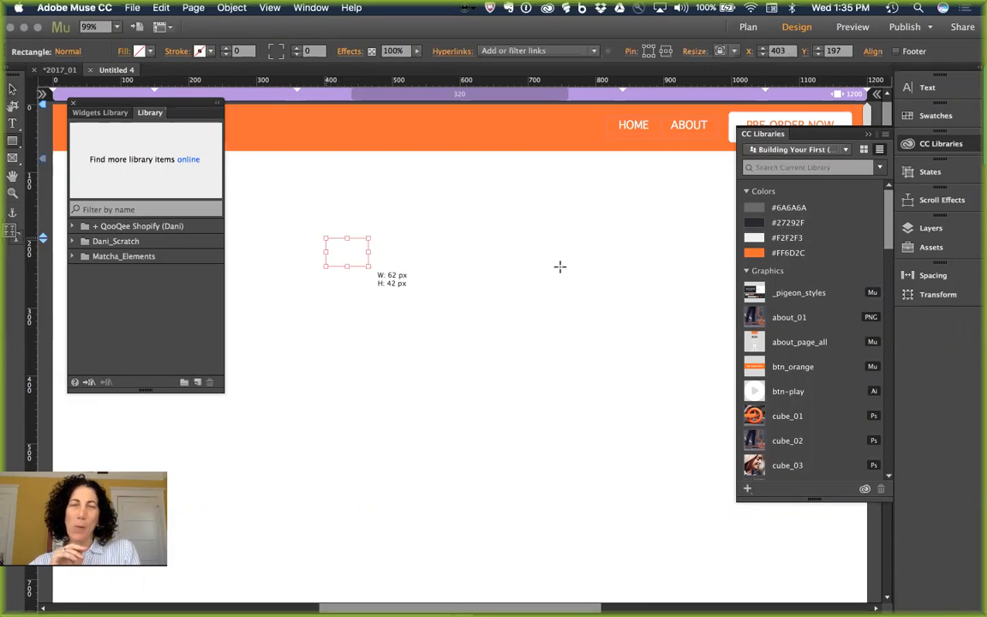
{"action": "double_click", "coordinate": [751, 255]}
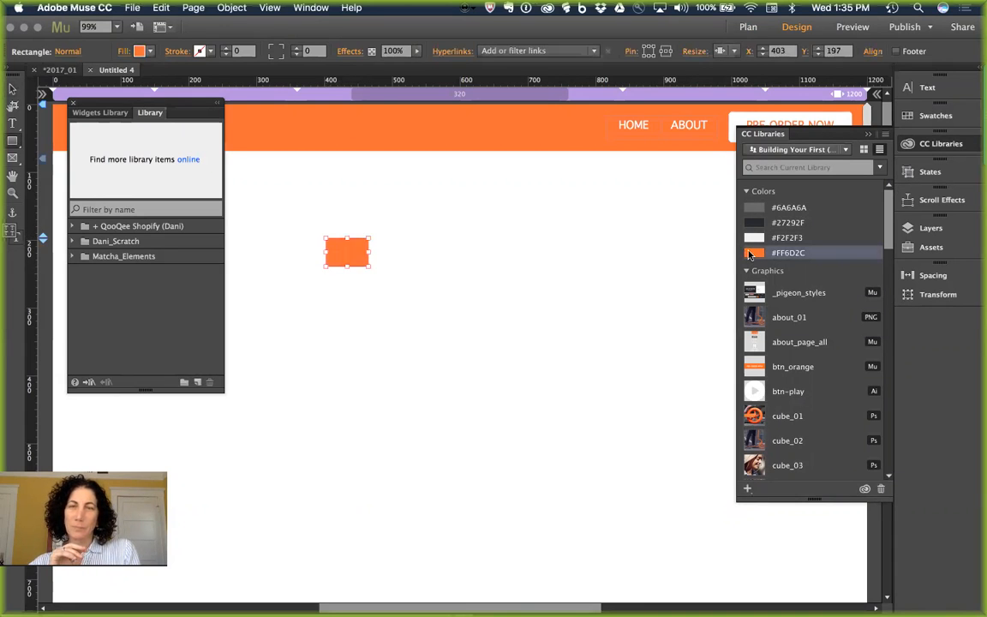
{"action": "left_click", "coordinate": [524, 427]}
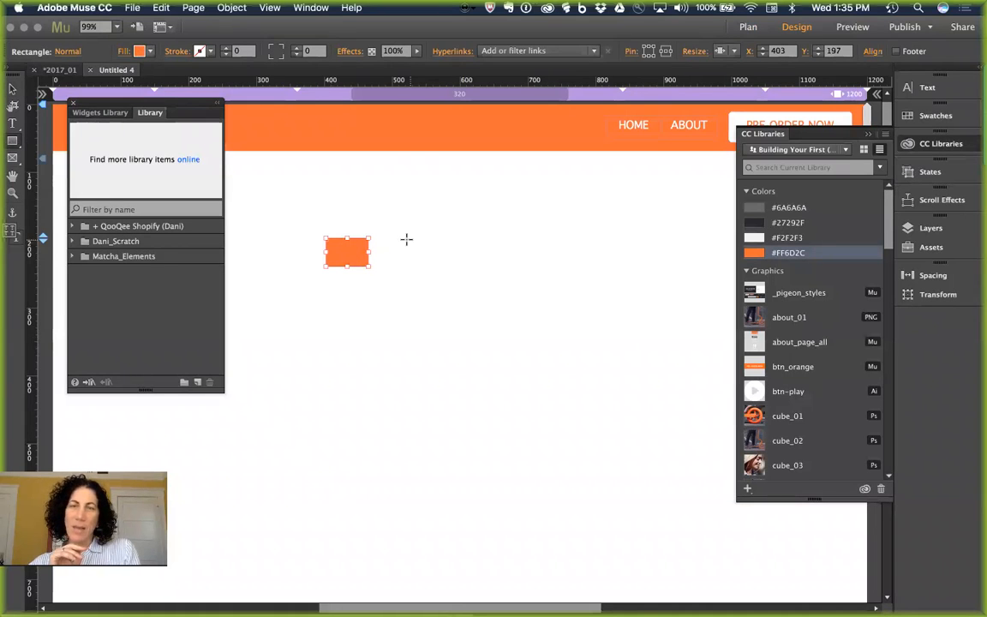
{"action": "left_click_drag", "start_coordinate": [396, 238], "coordinate": [449, 274]}
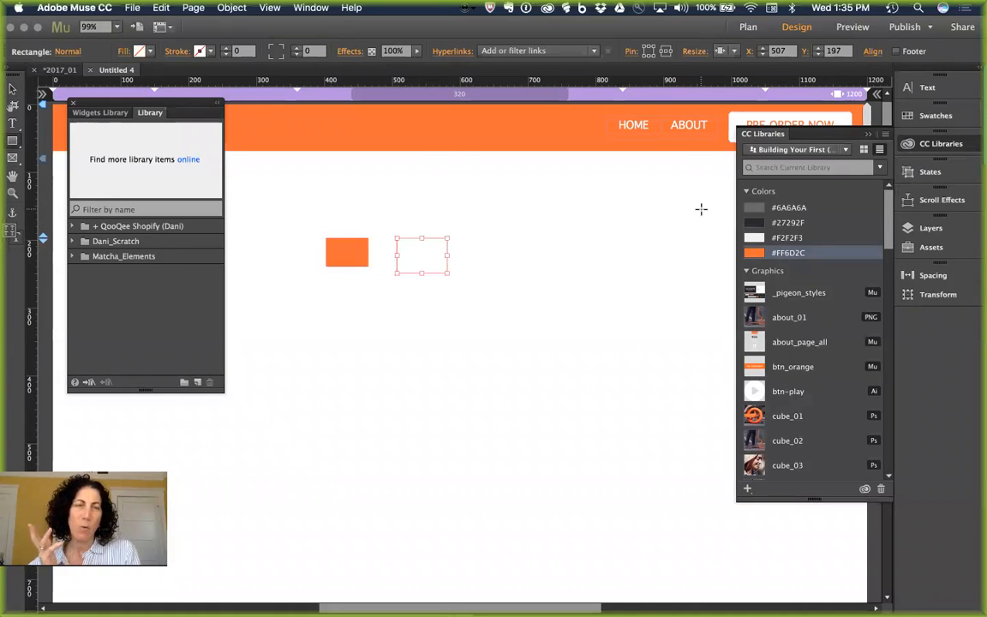
{"action": "left_click", "coordinate": [752, 222]}
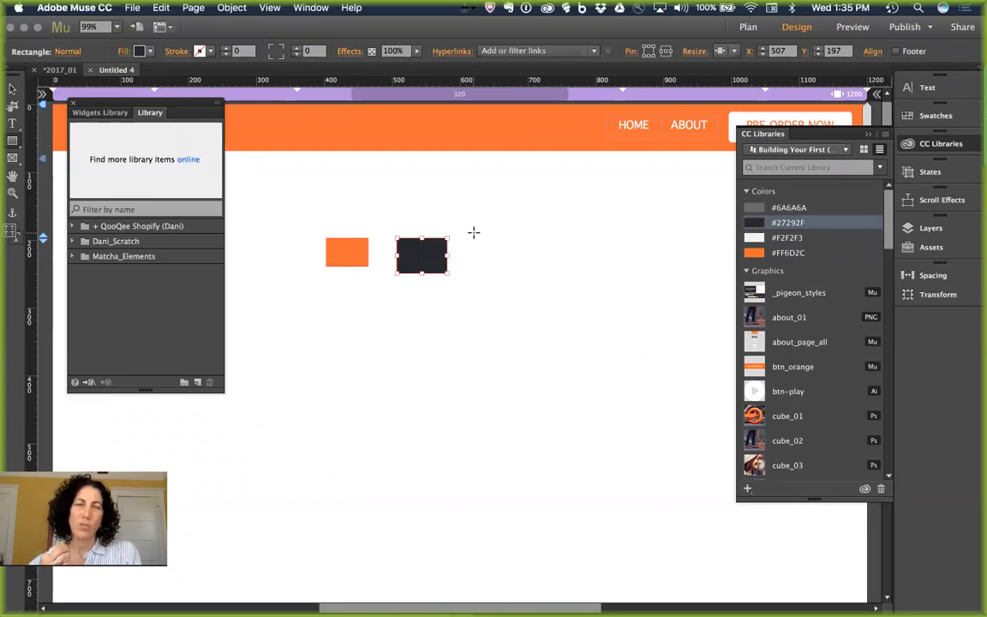
{"action": "left_click_drag", "start_coordinate": [474, 232], "coordinate": [505, 263]}
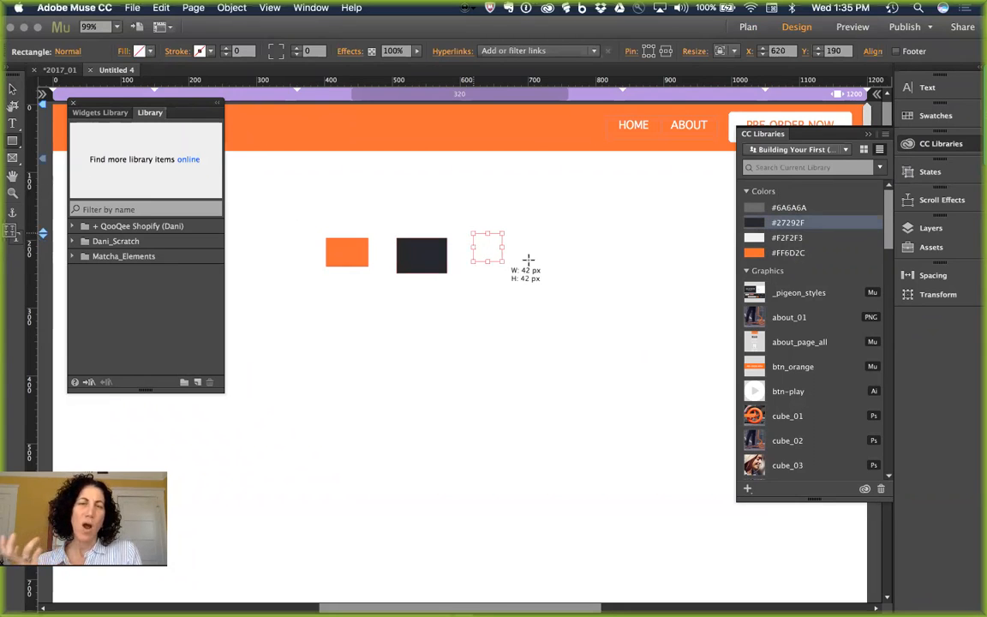
{"action": "left_click", "coordinate": [755, 208]}
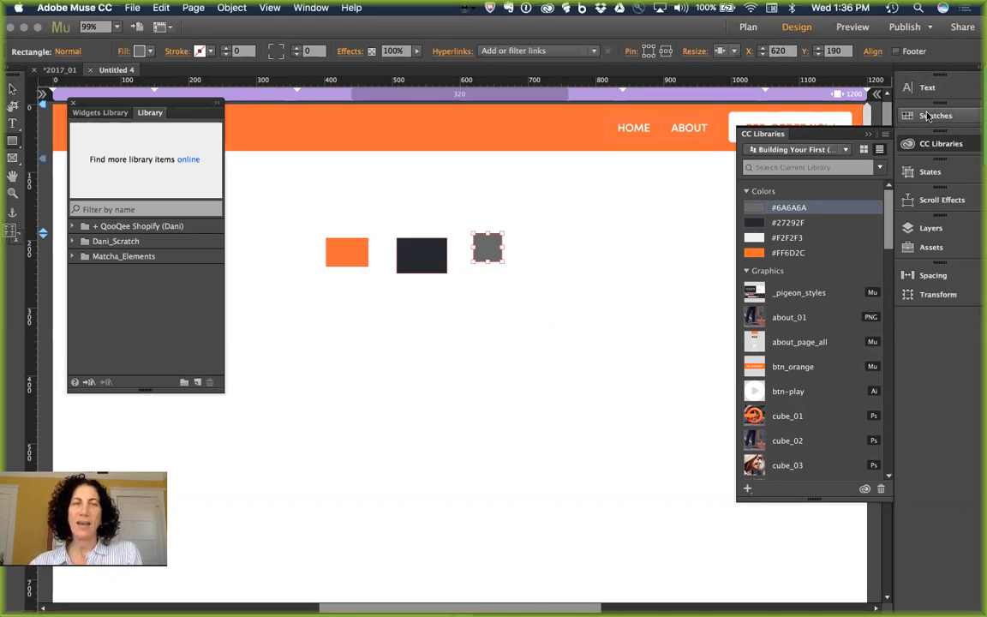
Step: Stretch the dark #27292F rectangle into a large band with the Selection tool
{"action": "scroll", "coordinate": [848, 347], "scroll_direction": "down", "scroll_amount": 9}
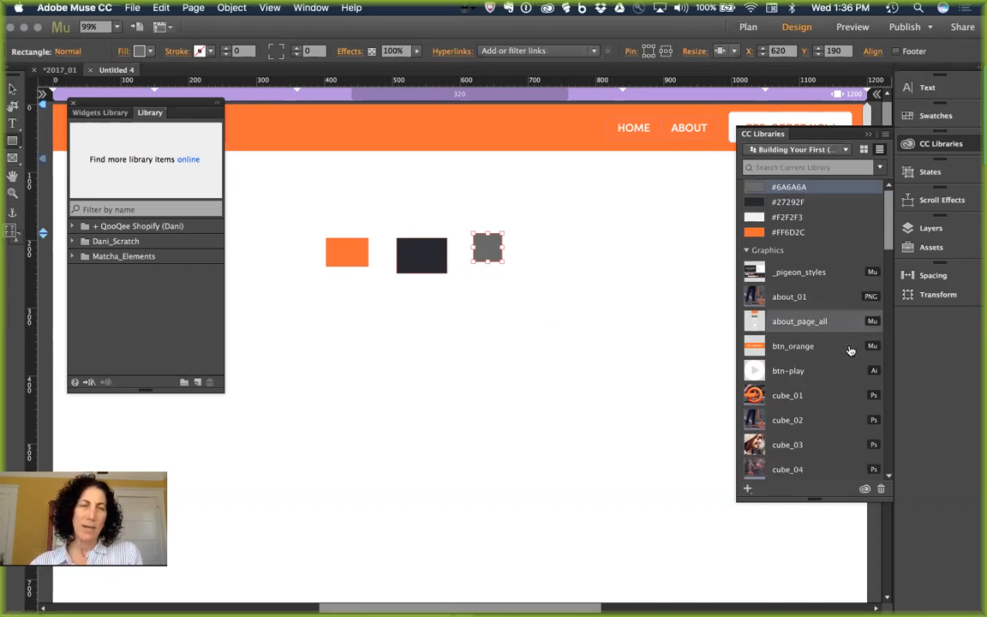
{"action": "scroll", "coordinate": [849, 347], "scroll_direction": "down", "scroll_amount": 4}
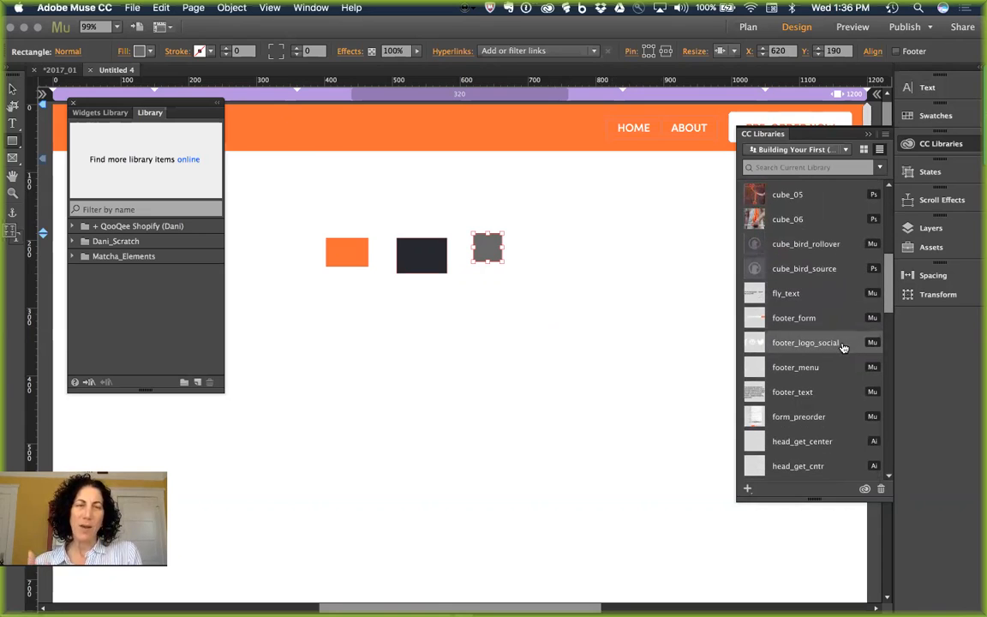
{"action": "left_click", "coordinate": [12, 88]}
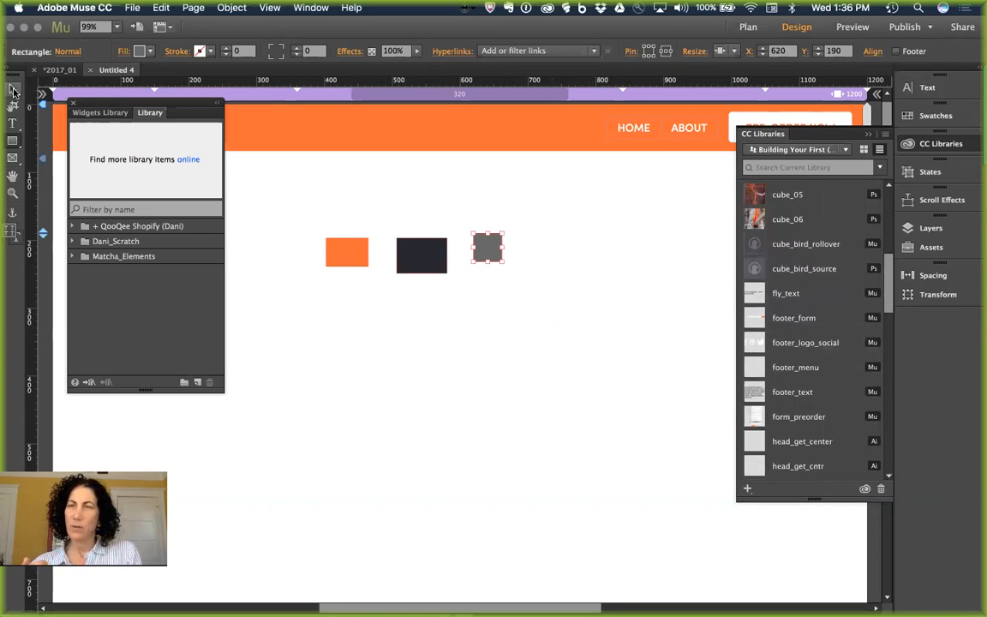
{"action": "left_click_drag", "start_coordinate": [402, 259], "coordinate": [681, 479]}
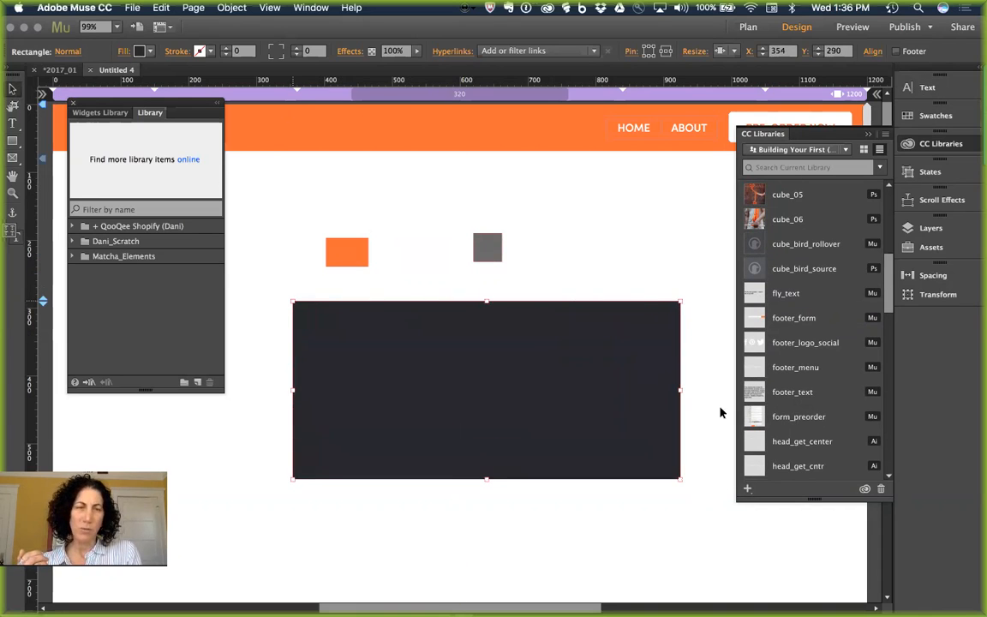
{"action": "left_click", "coordinate": [660, 254]}
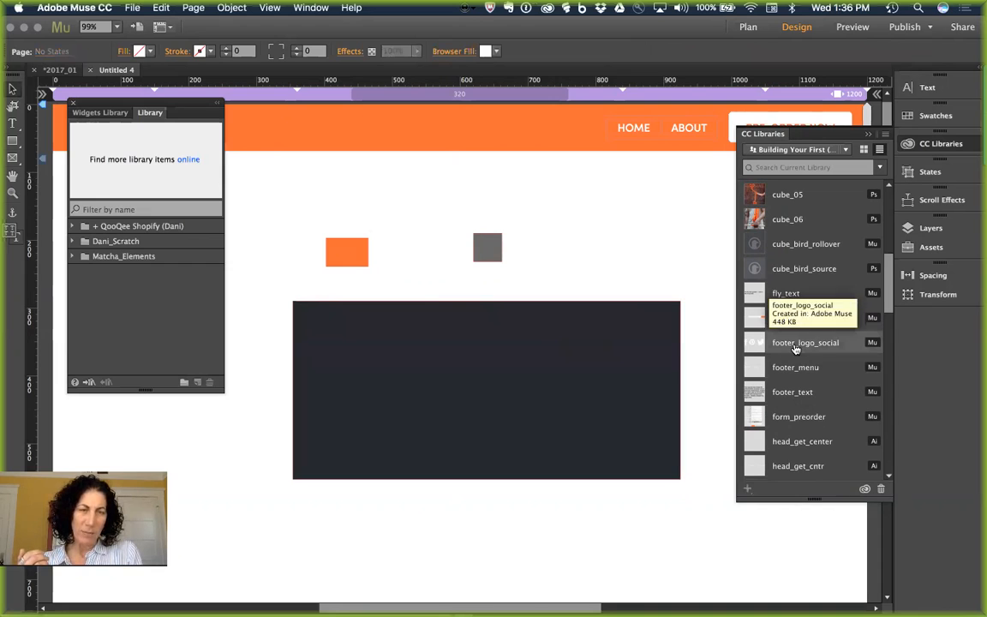
Step: Place the header_logo_pigeon graphic on the dark band and move it toward the upper left
{"action": "scroll", "coordinate": [840, 437], "scroll_direction": "down", "scroll_amount": 2}
{"action": "scroll", "coordinate": [844, 442], "scroll_direction": "down", "scroll_amount": 2}
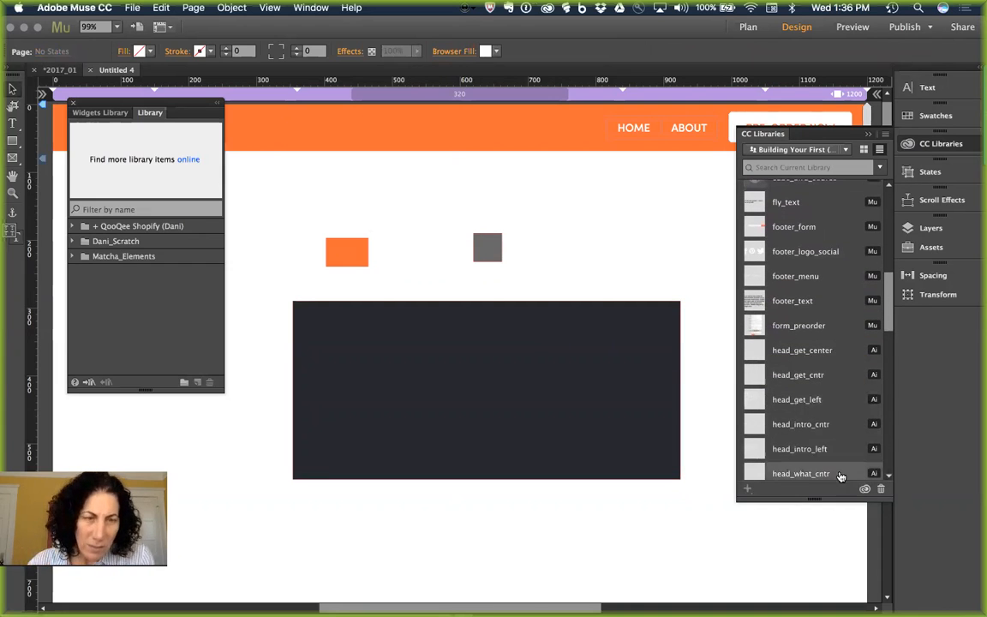
{"action": "scroll", "coordinate": [796, 423], "scroll_direction": "down", "scroll_amount": 3}
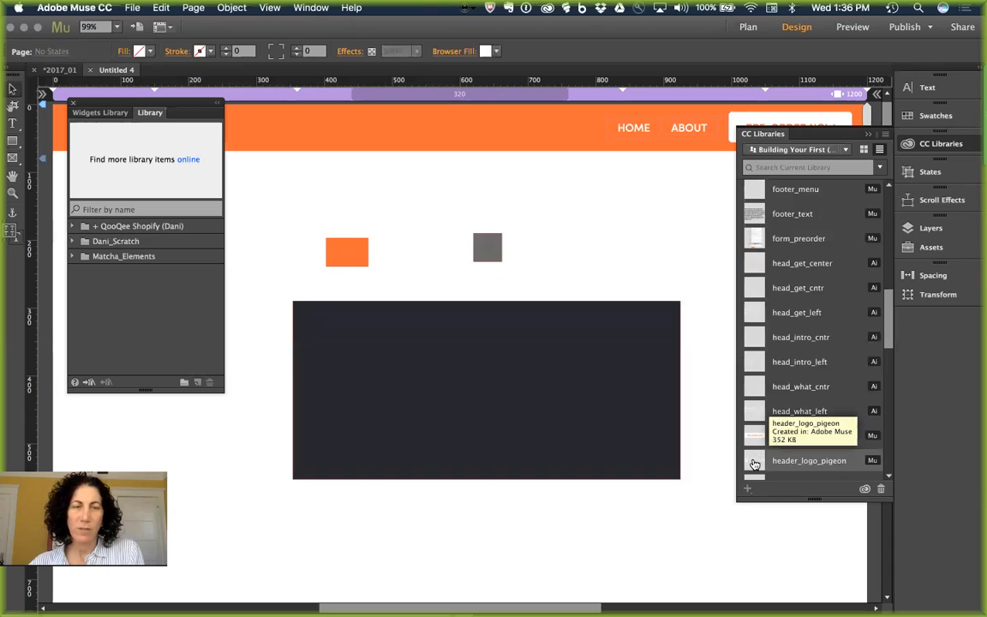
{"action": "left_click_drag", "start_coordinate": [754, 464], "coordinate": [374, 352]}
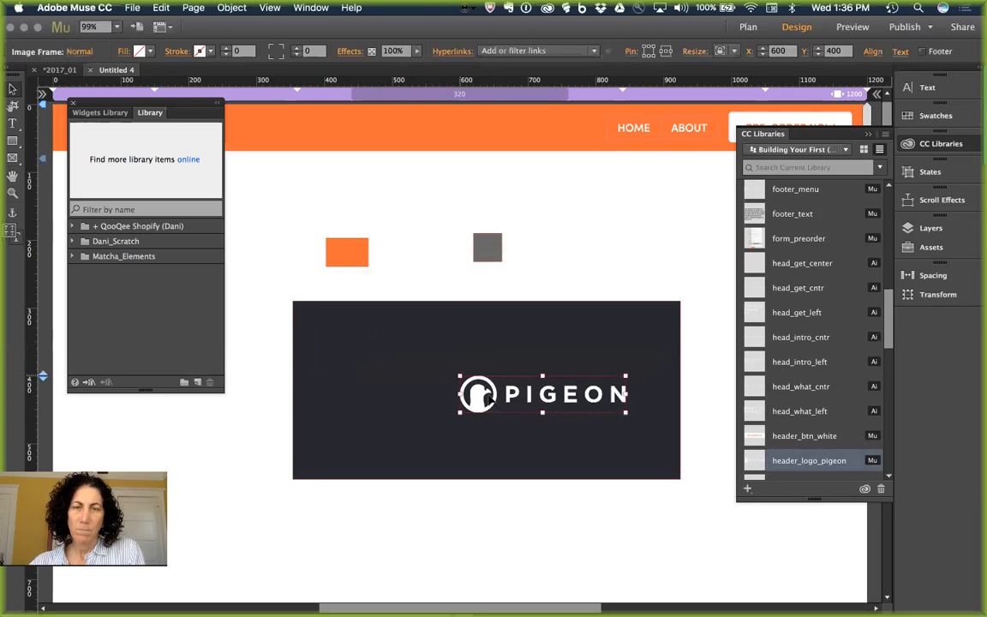
{"action": "left_click_drag", "start_coordinate": [483, 400], "coordinate": [408, 355]}
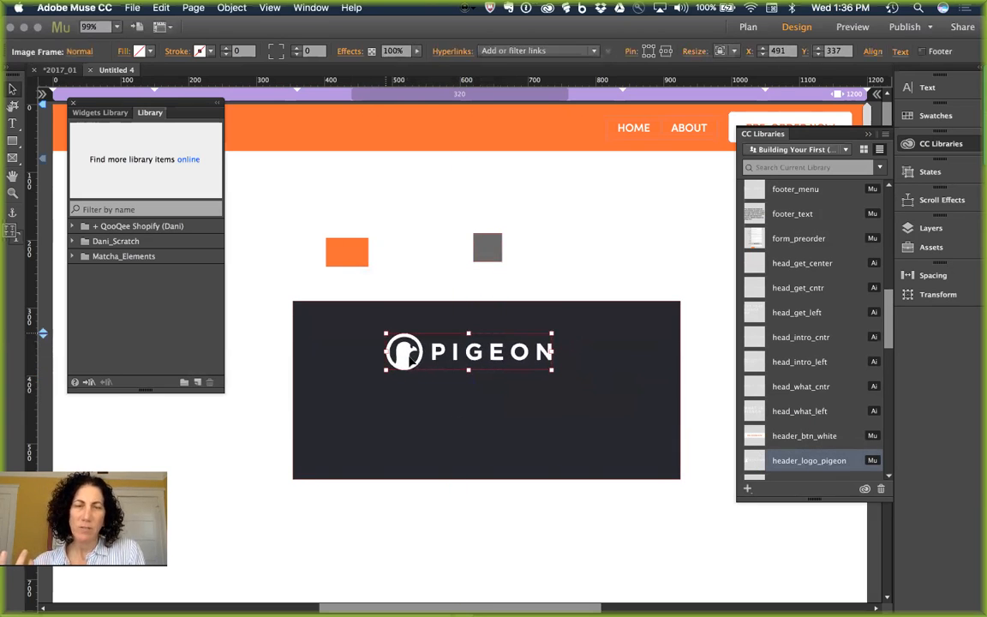
{"action": "scroll", "coordinate": [836, 428], "scroll_direction": "down", "scroll_amount": 5}
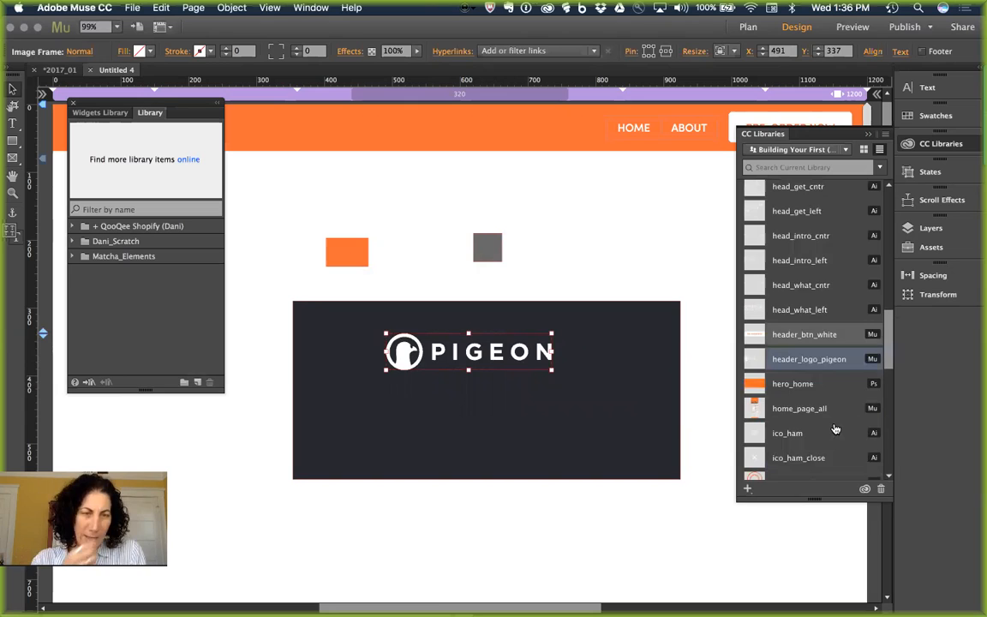
{"action": "scroll", "coordinate": [835, 429], "scroll_direction": "down", "scroll_amount": 3}
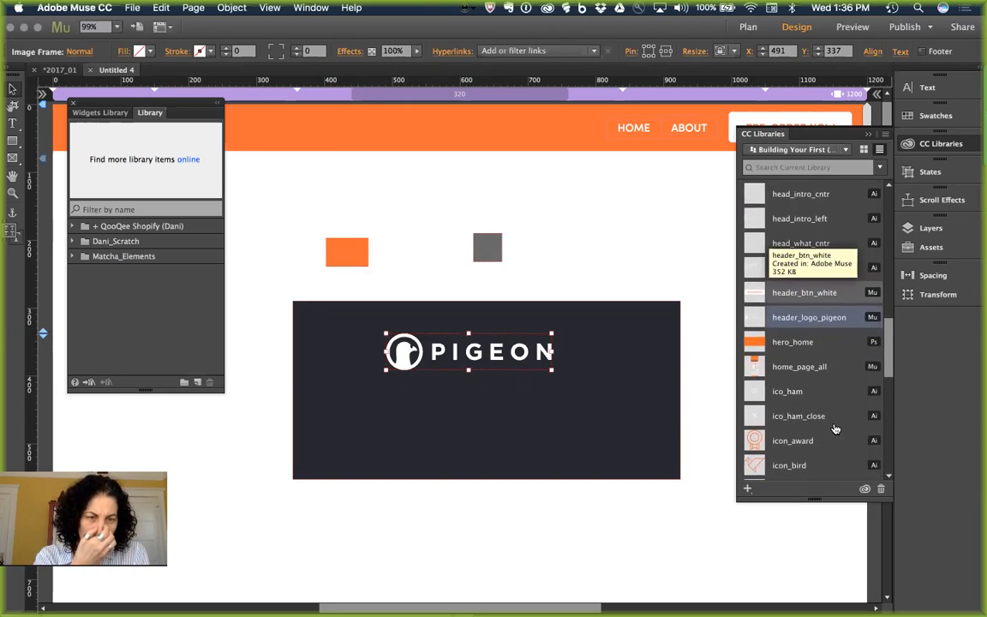
{"action": "scroll", "coordinate": [835, 429], "scroll_direction": "up", "scroll_amount": 3}
{"action": "scroll", "coordinate": [836, 429], "scroll_direction": "up", "scroll_amount": 4}
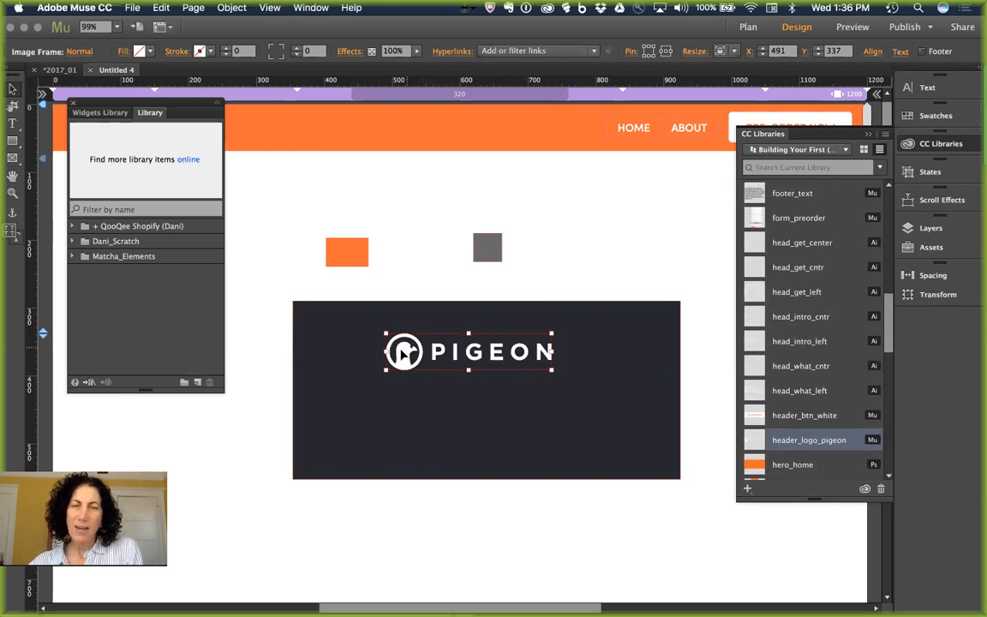
Step: Move the PIGEON logo above the band, then place, enlarge and delete the head_what_left heading
{"action": "left_click_drag", "start_coordinate": [400, 353], "coordinate": [402, 278]}
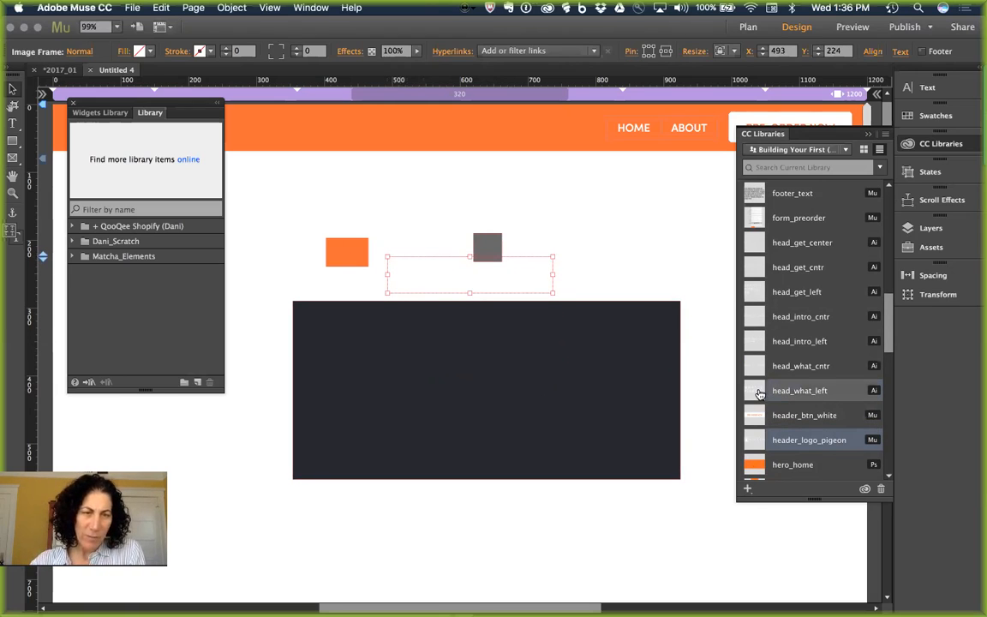
{"action": "left_click_drag", "start_coordinate": [769, 394], "coordinate": [464, 384]}
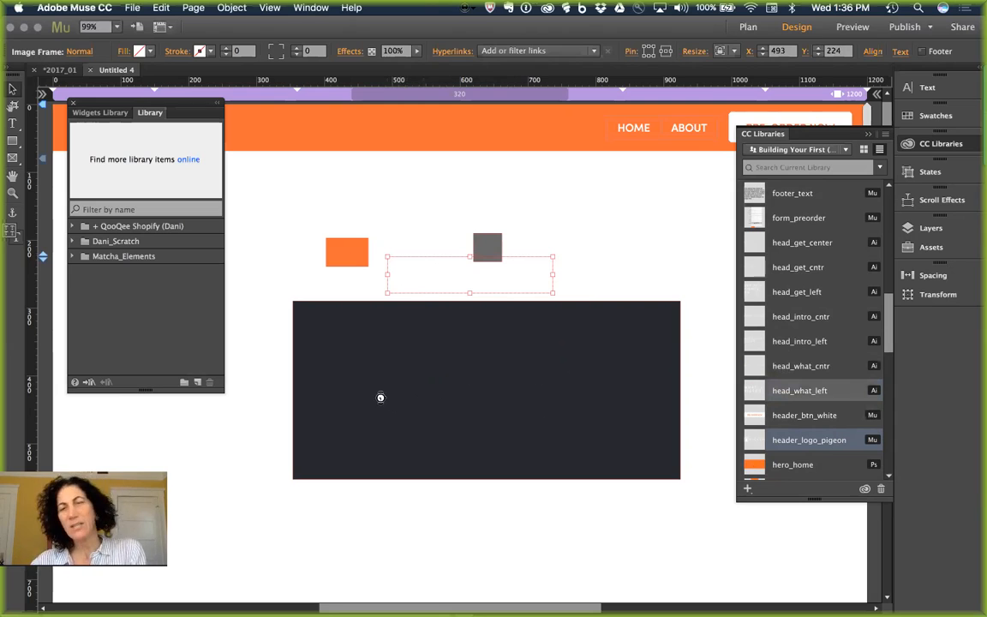
{"action": "left_click", "coordinate": [316, 322]}
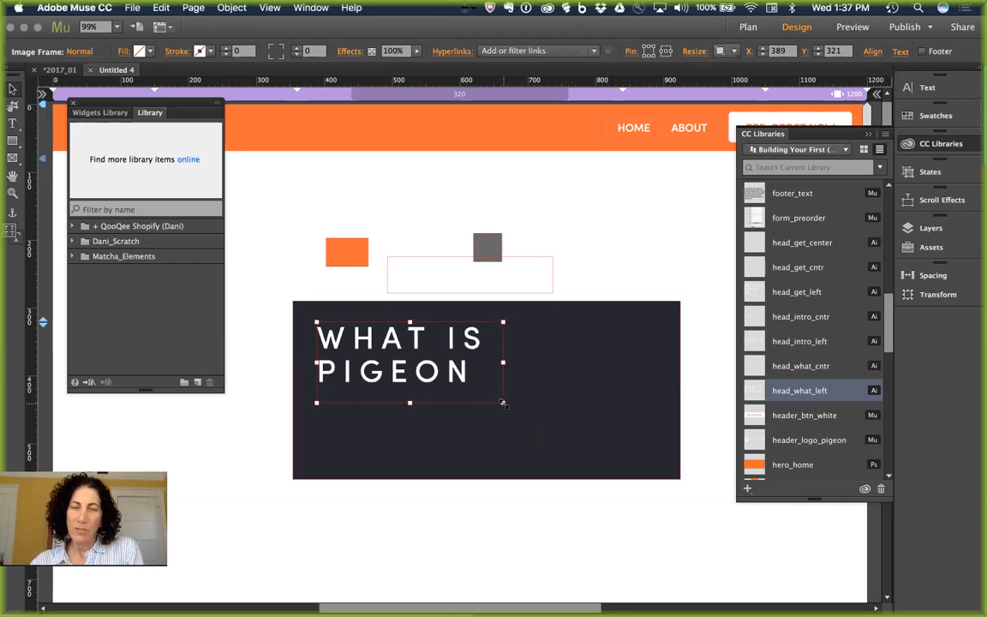
{"action": "mouse_move", "coordinate": [503, 403]}
{"action": "left_mouse_down"}
{"action": "mouse_move", "coordinate": [633, 459]}
{"action": "mouse_move", "coordinate": [499, 406]}
{"action": "left_mouse_up"}
{"action": "key", "text": "Delete"}
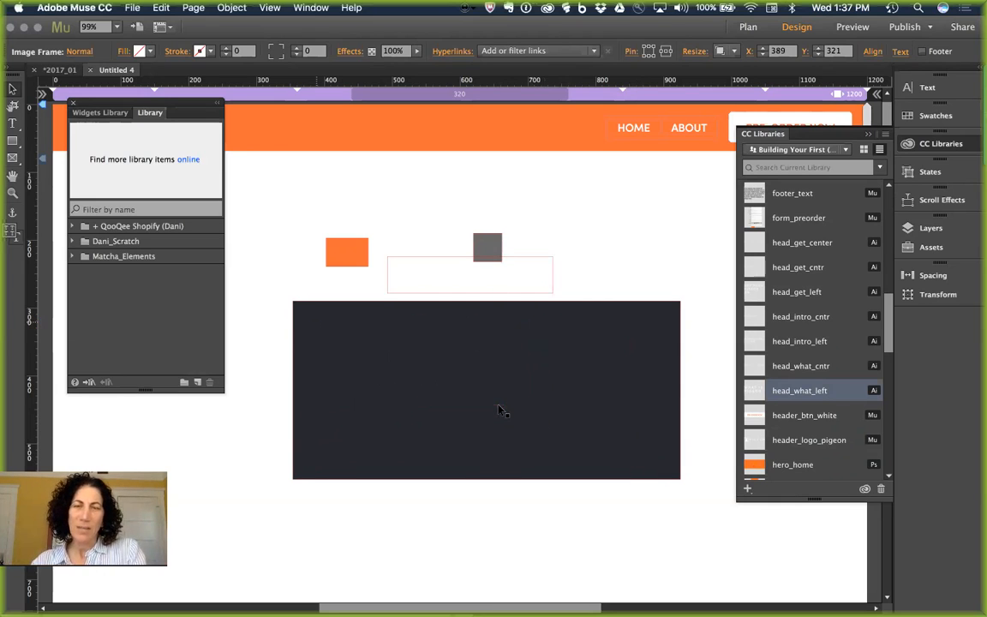
Step: Select the icon_bird graphic in CC Libraries and the dark rectangle
{"action": "scroll", "coordinate": [802, 319], "scroll_direction": "down", "scroll_amount": 4}
{"action": "scroll", "coordinate": [803, 321], "scroll_direction": "down", "scroll_amount": 4}
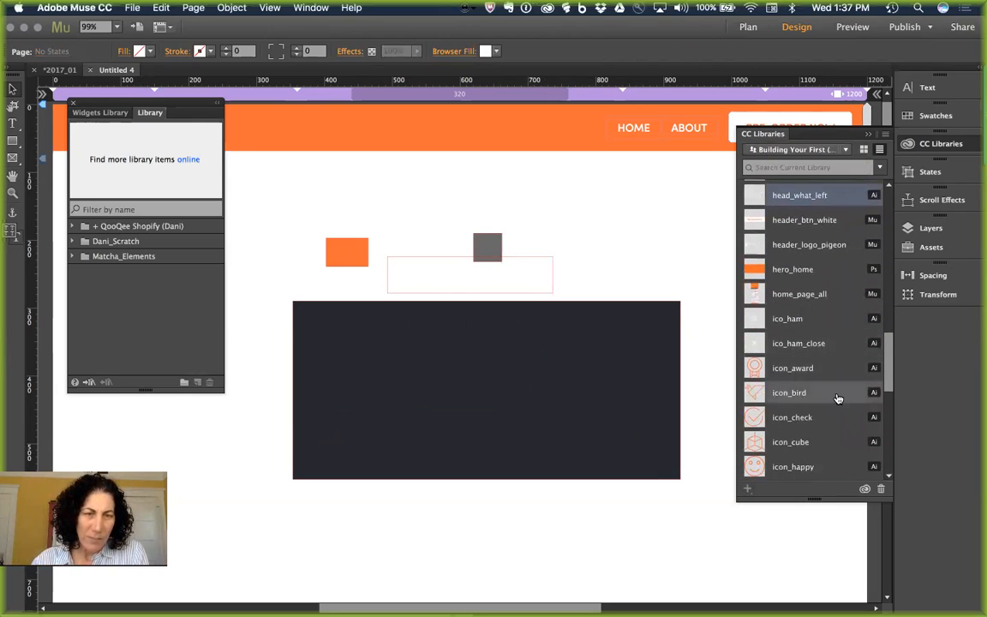
{"action": "scroll", "coordinate": [835, 394], "scroll_direction": "down", "scroll_amount": 1}
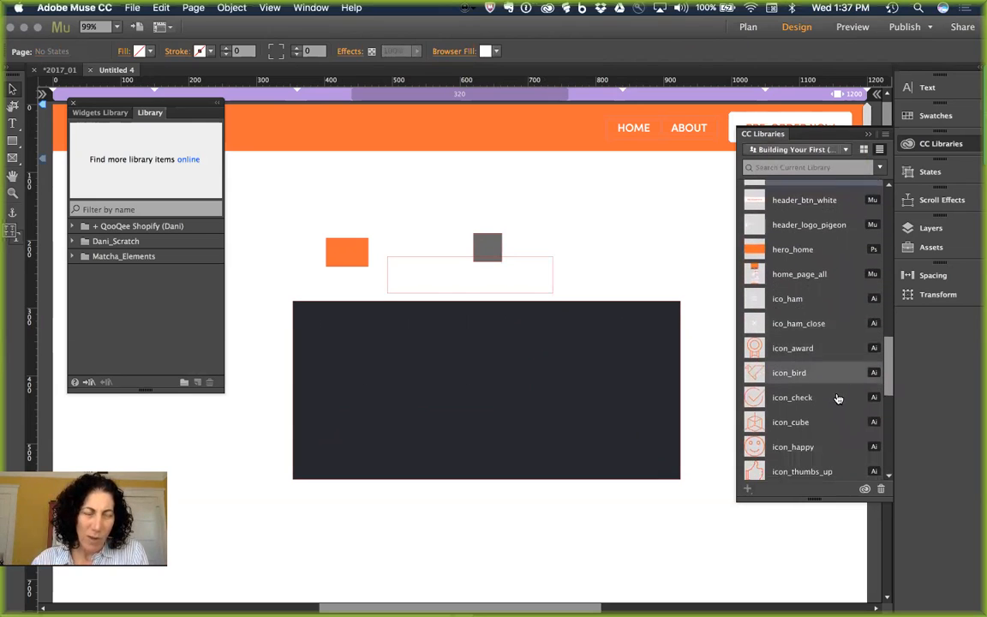
{"action": "left_click", "coordinate": [757, 374]}
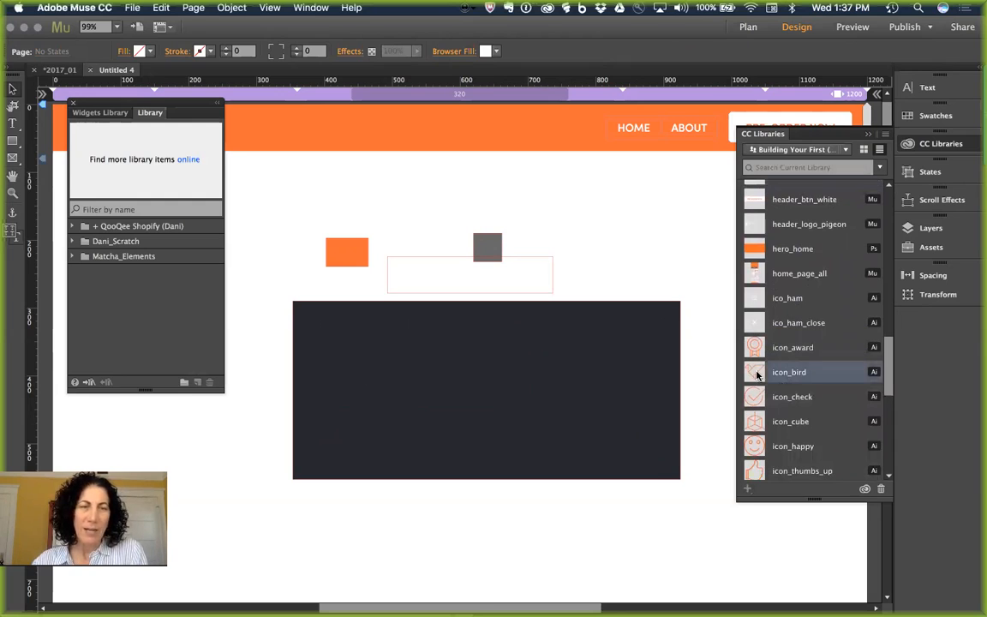
{"action": "left_click", "coordinate": [349, 342]}
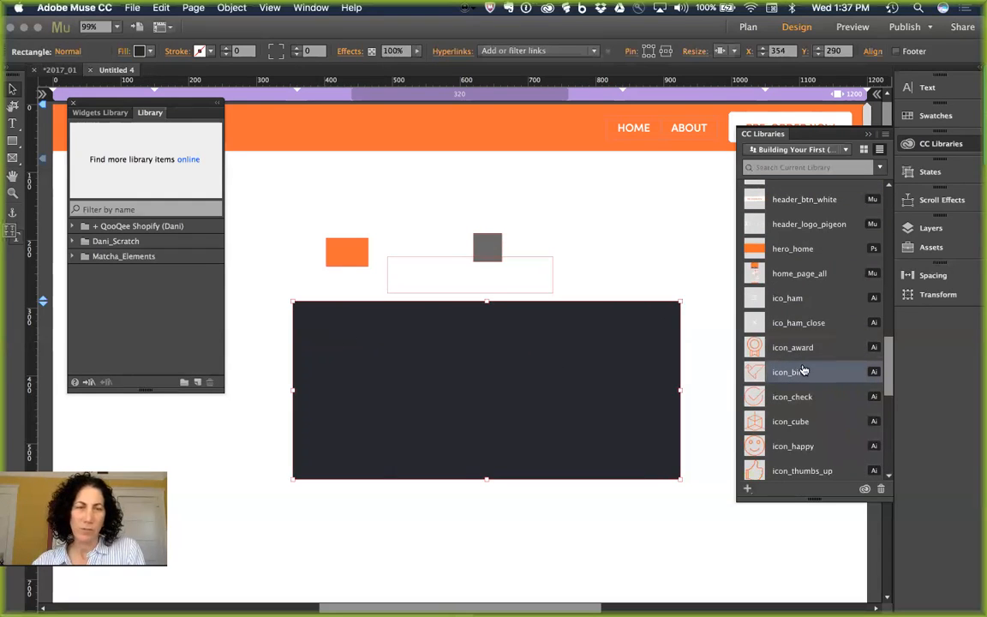
Step: Place icon_bird on the dark rectangle, enlarge it to about 244 by 181 px, and nudge it up-left
{"action": "left_click_drag", "start_coordinate": [759, 374], "coordinate": [374, 334]}
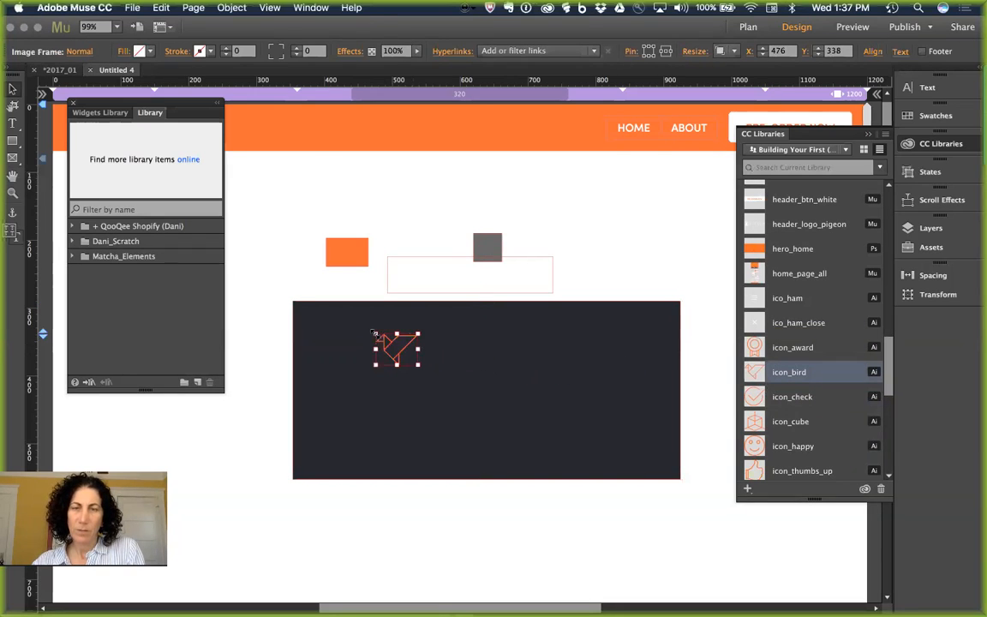
{"action": "left_click_drag", "start_coordinate": [419, 365], "coordinate": [580, 445]}
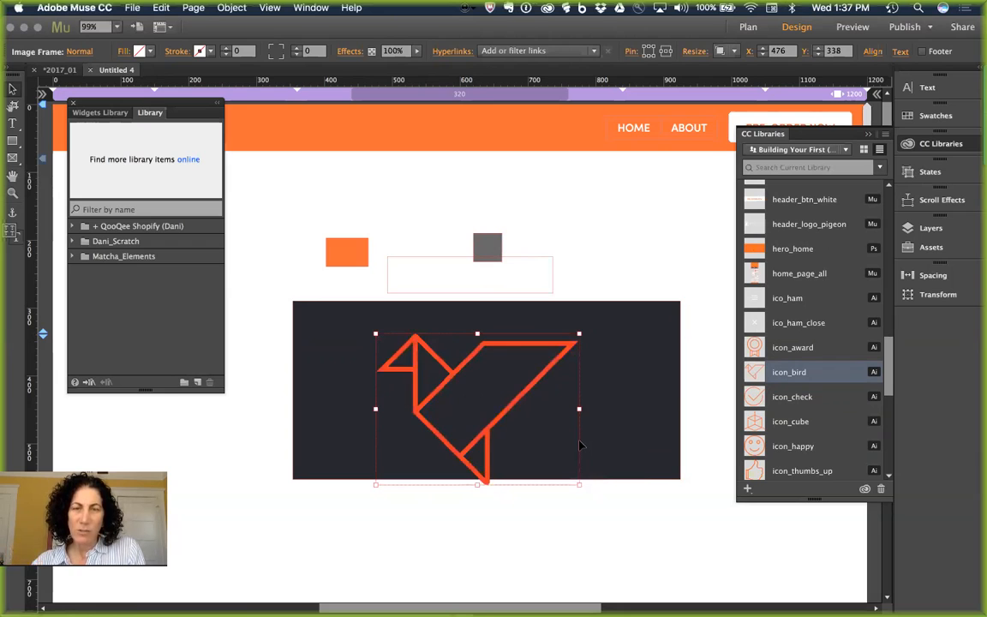
{"action": "left_click_drag", "start_coordinate": [529, 399], "coordinate": [517, 382]}
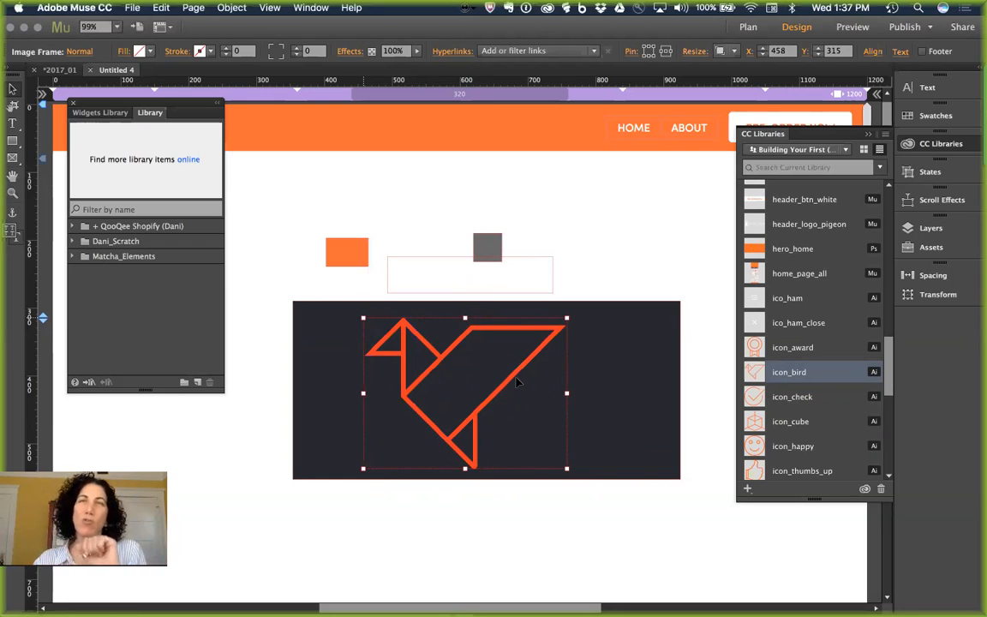
Step: Edit the icon_bird library item in Illustrator from its CC Libraries context menu
{"action": "right_click", "coordinate": [790, 378]}
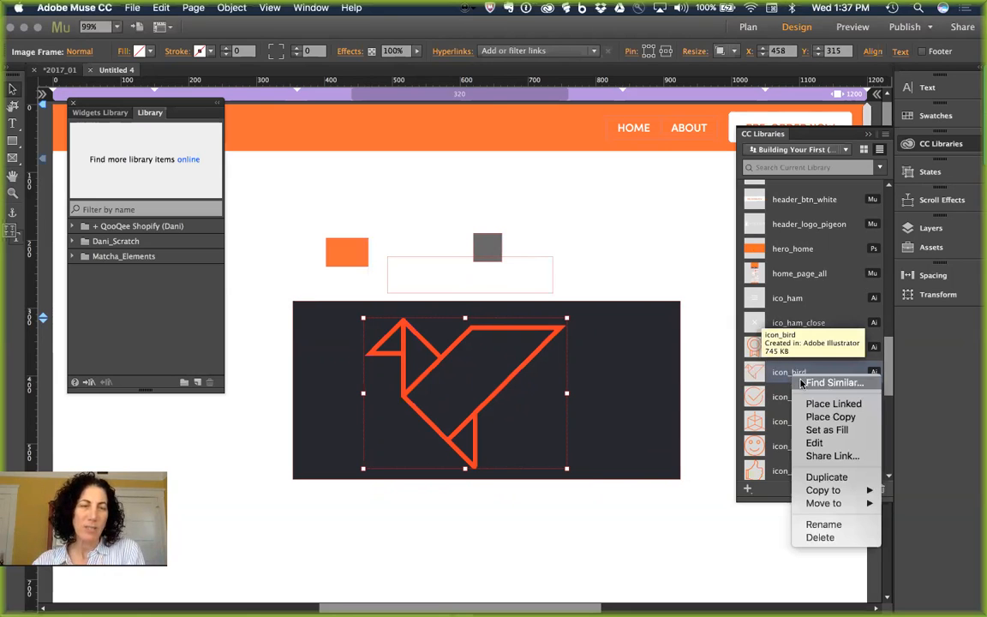
{"action": "left_click", "coordinate": [852, 444]}
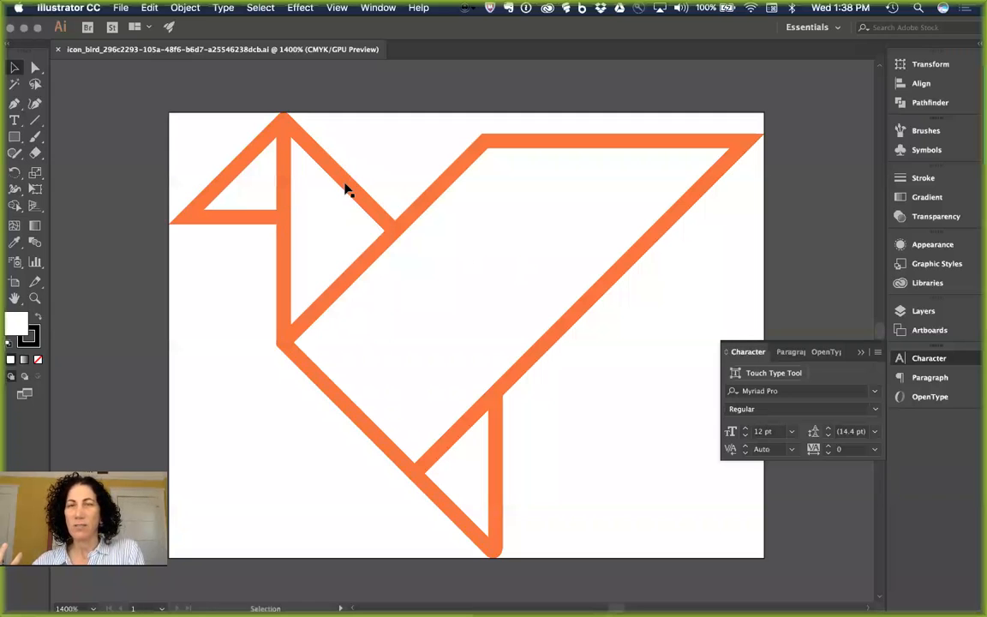
Step: Fill the bird's body shape with dark red 9B1E1E
{"action": "left_click", "coordinate": [347, 189]}
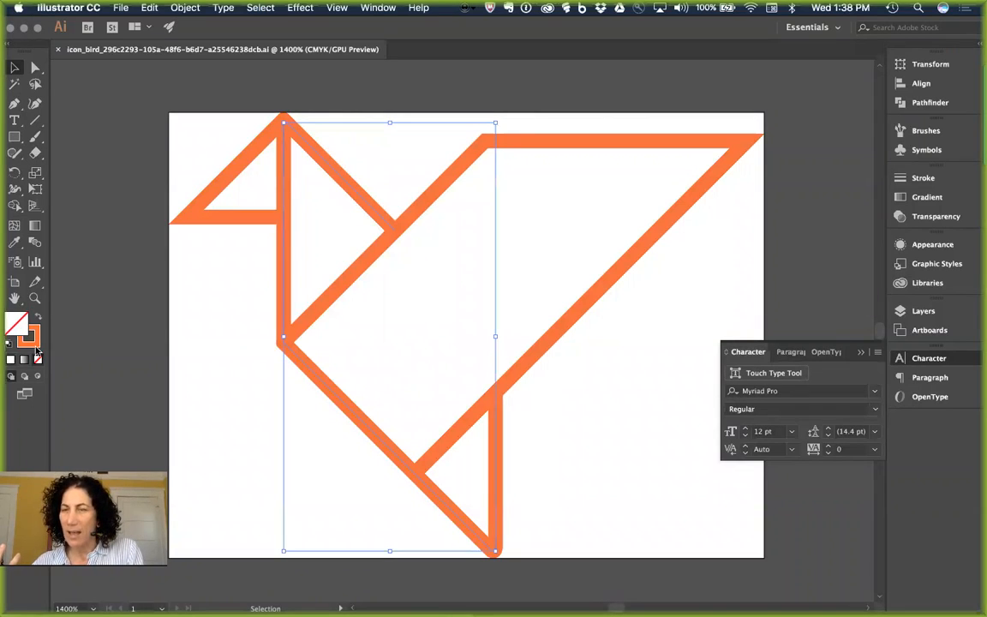
{"action": "double_click", "coordinate": [15, 323]}
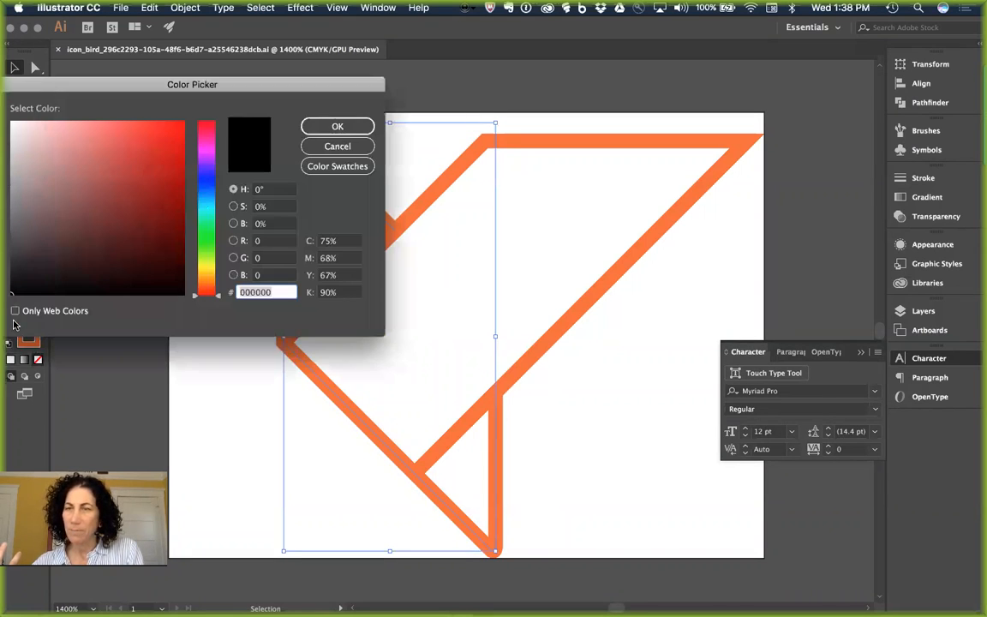
{"action": "left_click", "coordinate": [151, 188]}
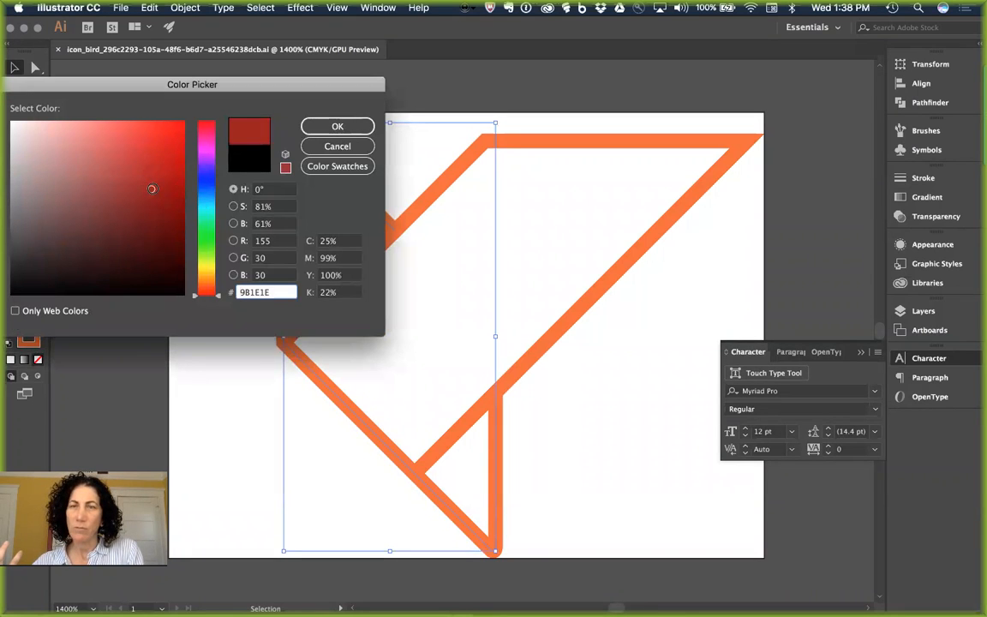
{"action": "left_click", "coordinate": [318, 127]}
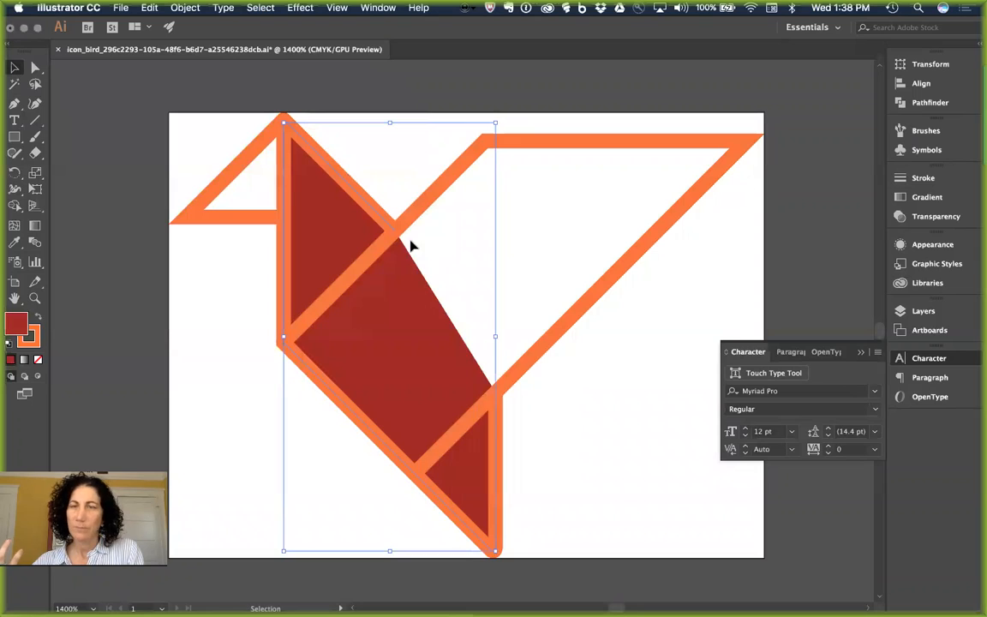
{"action": "left_click", "coordinate": [116, 143]}
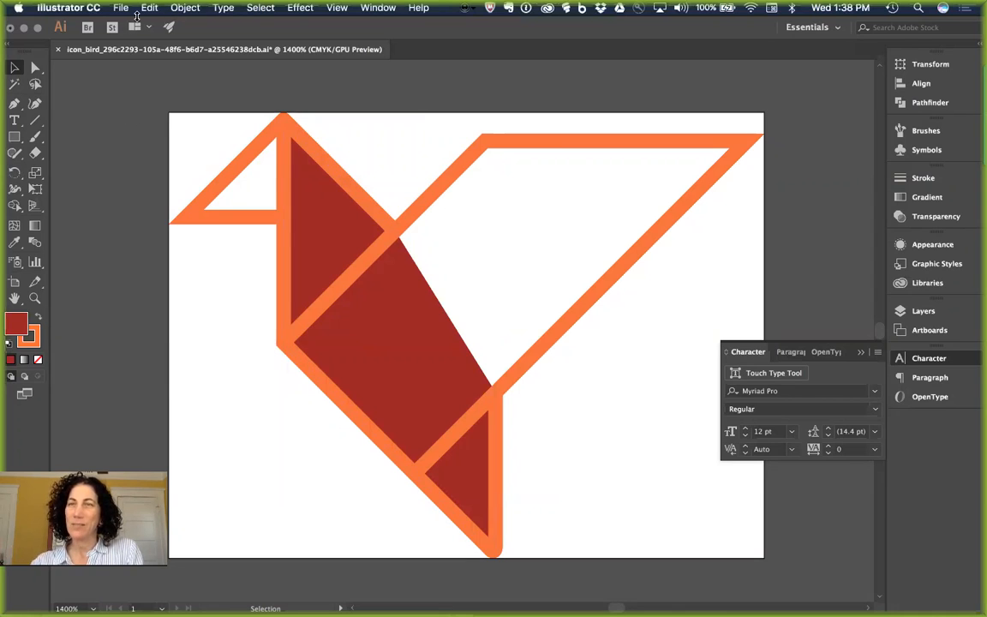
Step: Save icon_bird.ai and switch back to Muse
{"action": "key", "text": "a"}
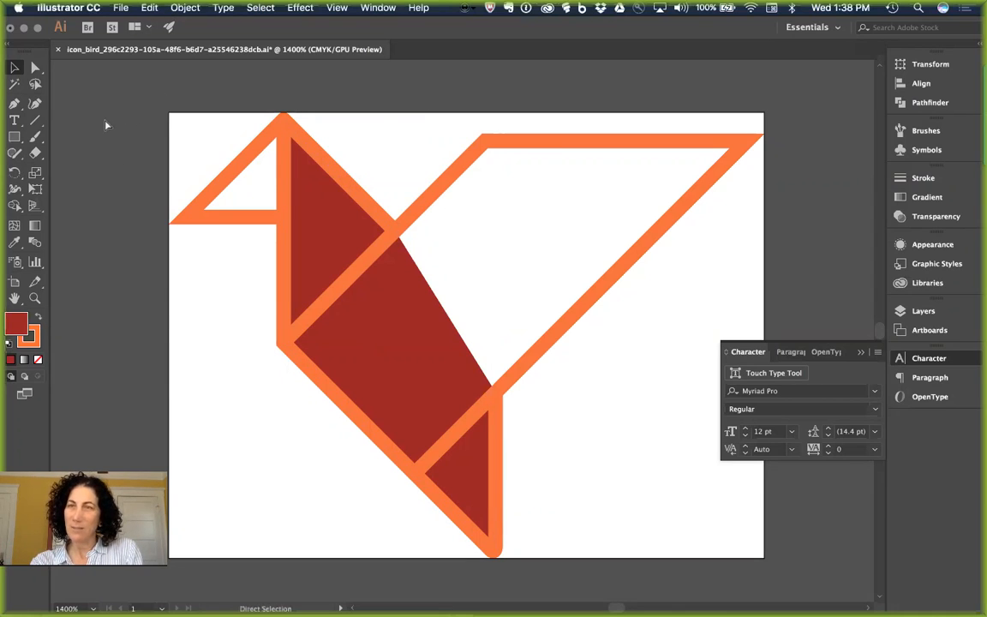
{"action": "left_click", "coordinate": [119, 8]}
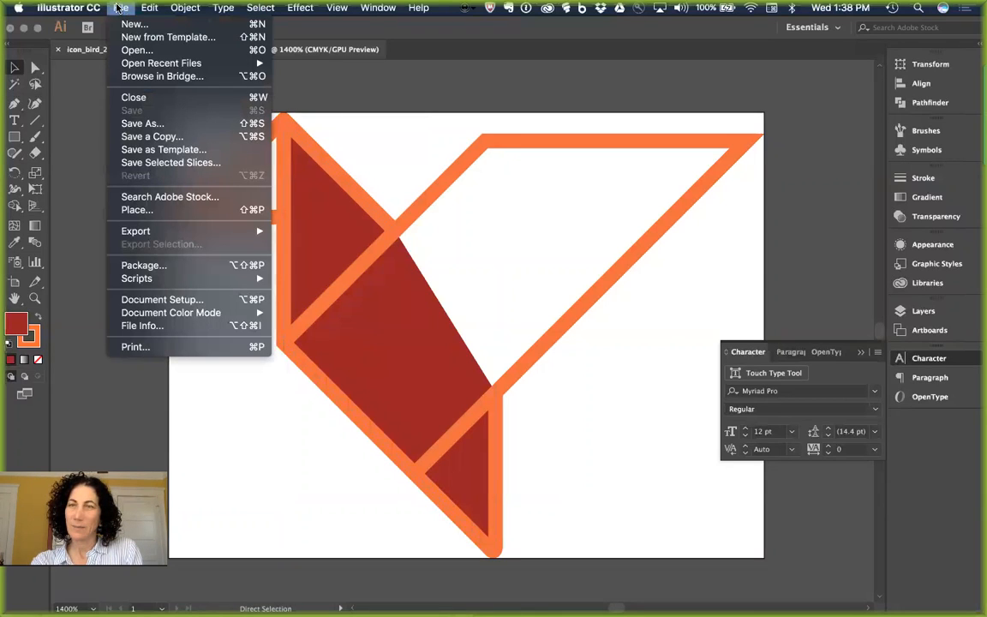
{"action": "left_click", "coordinate": [98, 157]}
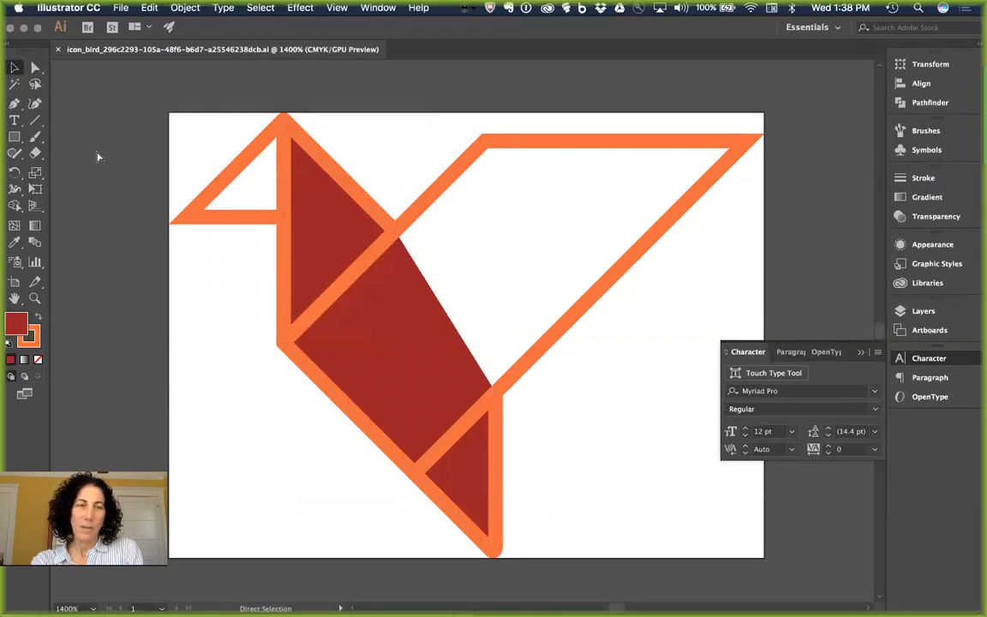
{"action": "key", "text": "super+Tab"}
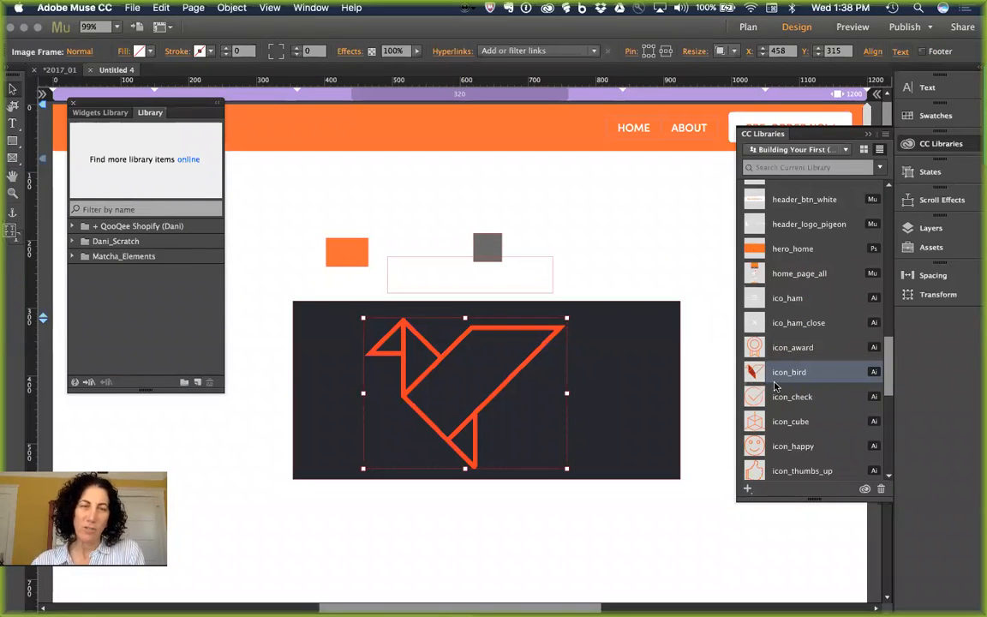
Step: Move the original orange bird up and right, off the dark rectangle
{"action": "left_click_drag", "start_coordinate": [546, 354], "coordinate": [660, 214]}
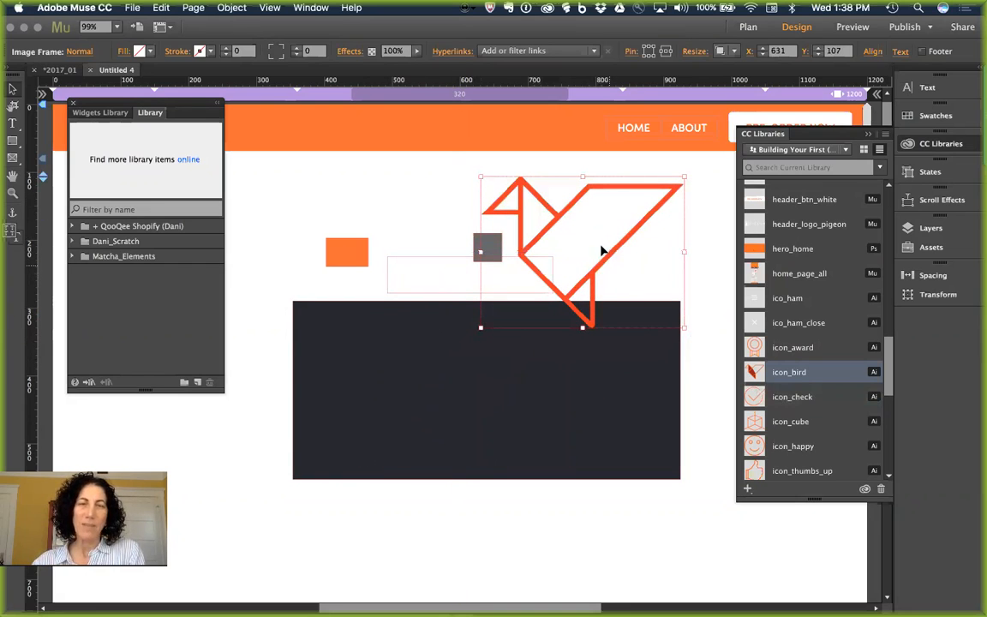
{"action": "right_click", "coordinate": [791, 373]}
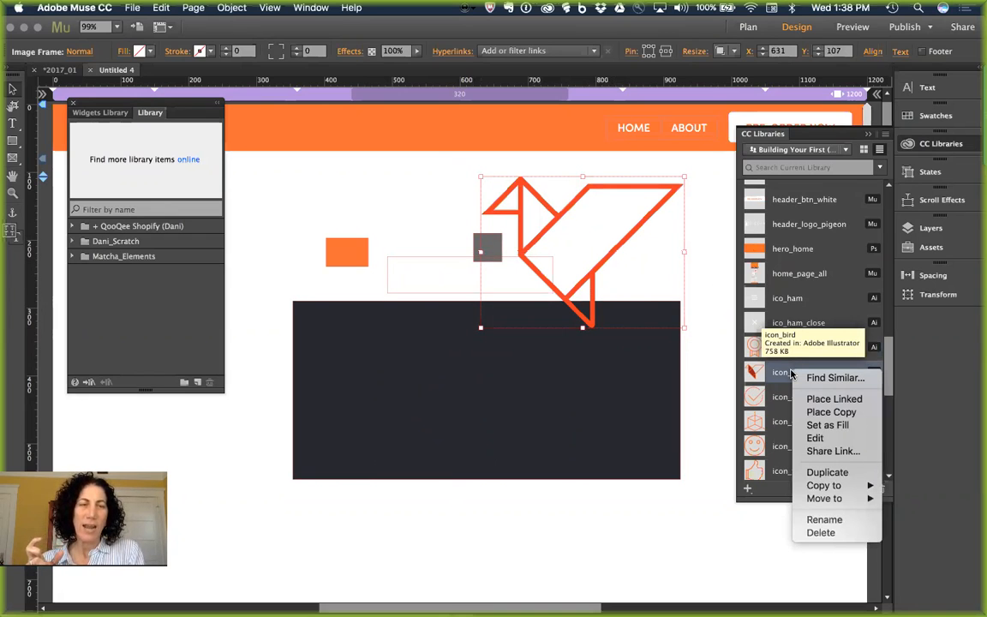
{"action": "left_click", "coordinate": [564, 420]}
Step: Place the updated red-filled icon_bird on the dark rectangle and enlarge it to 205 by 152 px
{"action": "left_click_drag", "start_coordinate": [785, 381], "coordinate": [352, 361]}
{"action": "left_click", "coordinate": [468, 414]}
{"action": "left_click", "coordinate": [367, 365]}
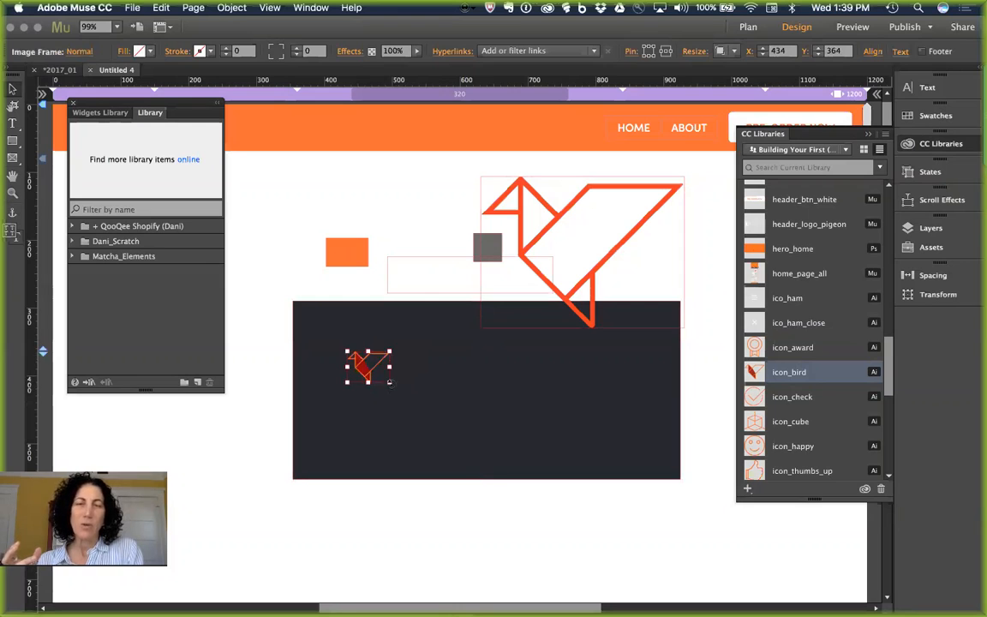
{"action": "left_click_drag", "start_coordinate": [390, 383], "coordinate": [485, 435]}
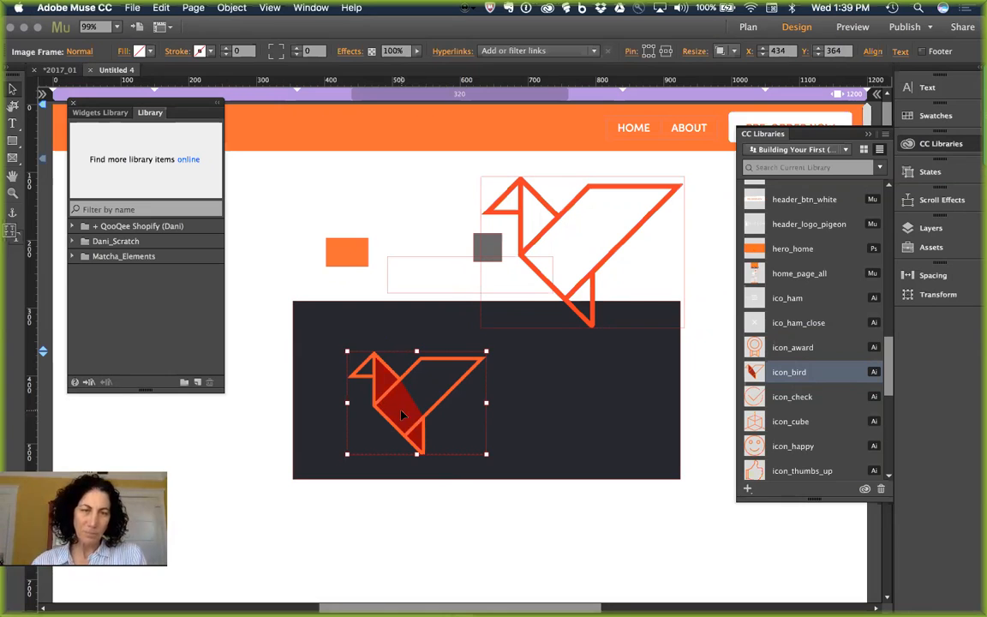
Step: Cycle through open apps to Evernote and highlight the library link in the note
{"action": "scroll", "coordinate": [787, 370], "scroll_direction": "down", "scroll_amount": 5}
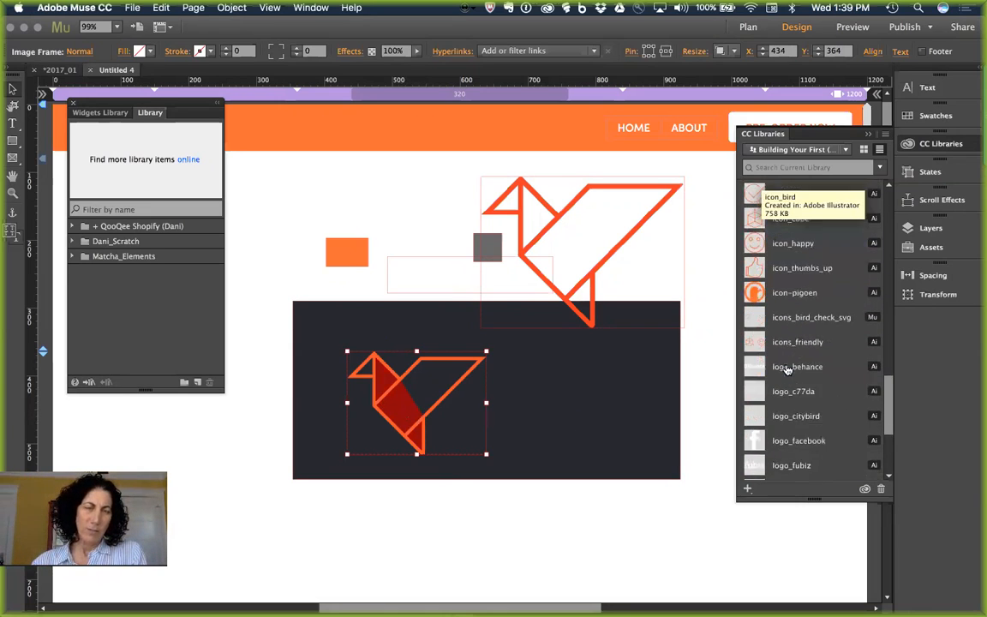
{"action": "scroll", "coordinate": [787, 370], "scroll_direction": "down", "scroll_amount": 5}
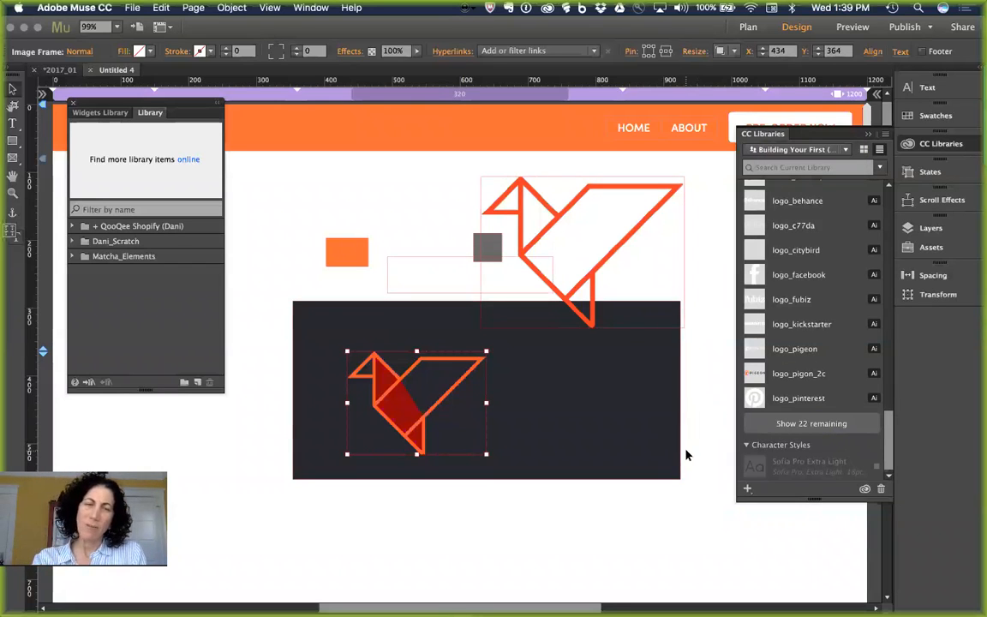
{"action": "key", "text": "super+Tab"}
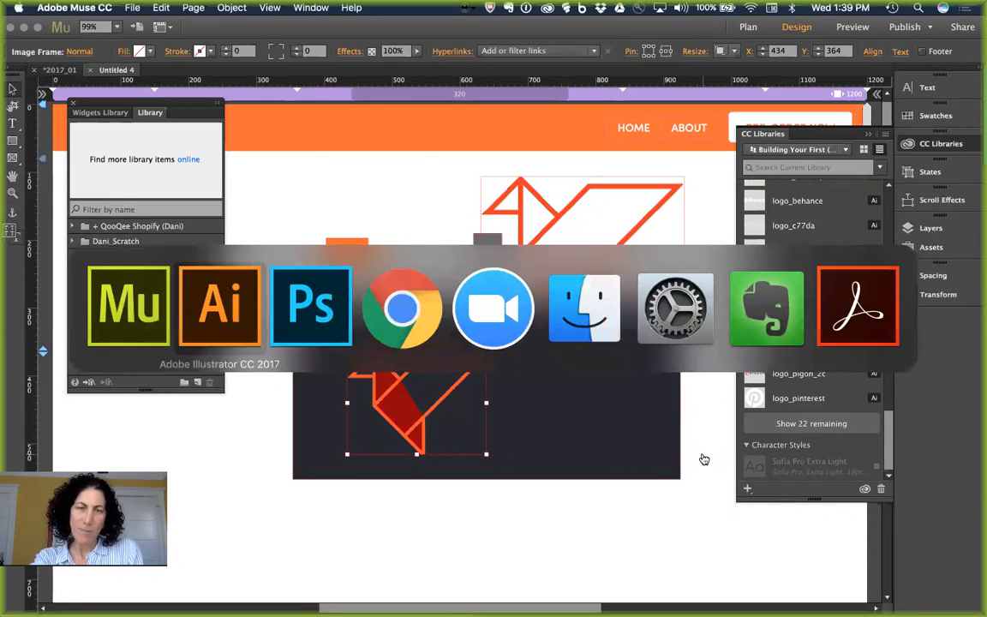
{"action": "key", "text": "super+Tab"}
{"action": "key", "text": "super+Tab"}
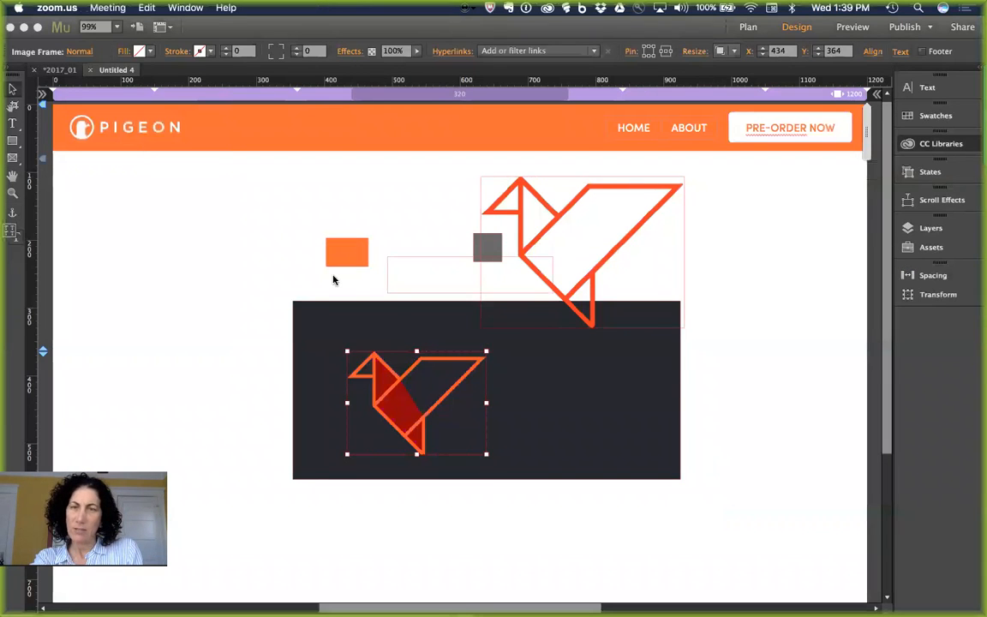
{"action": "key", "text": "super+Tab"}
{"action": "key", "text": "super+Tab"}
{"action": "key", "text": "super+Tab"}
{"action": "key", "text": "super+Tab"}
{"action": "key", "text": "super+Tab"}
{"action": "key", "text": "super+Tab"}
{"action": "key", "text": "super+Tab"}
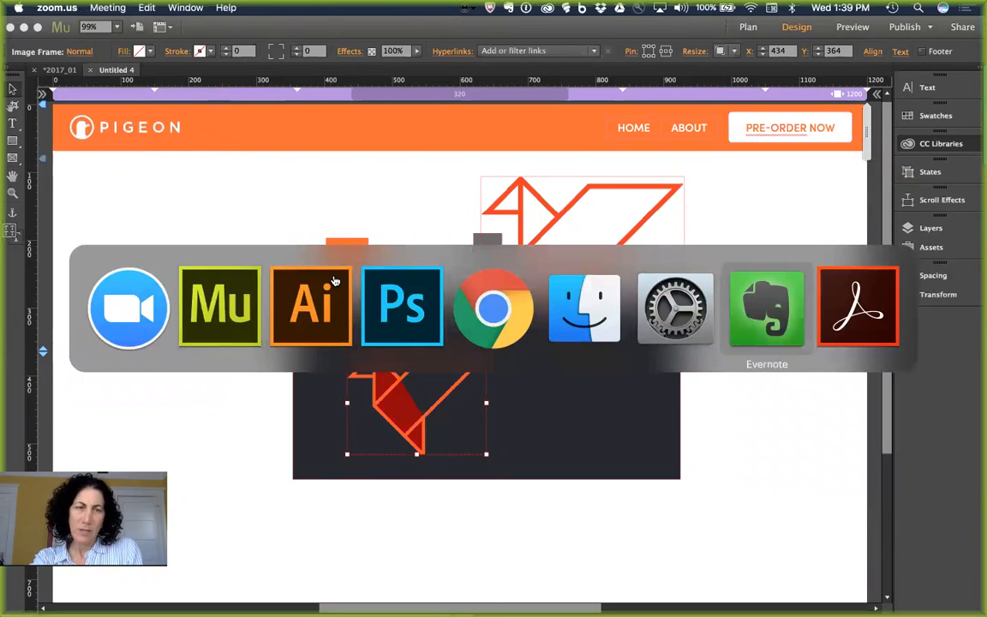
{"action": "left_click_drag", "start_coordinate": [171, 166], "coordinate": [28, 163]}
{"action": "key", "text": "super+c"}
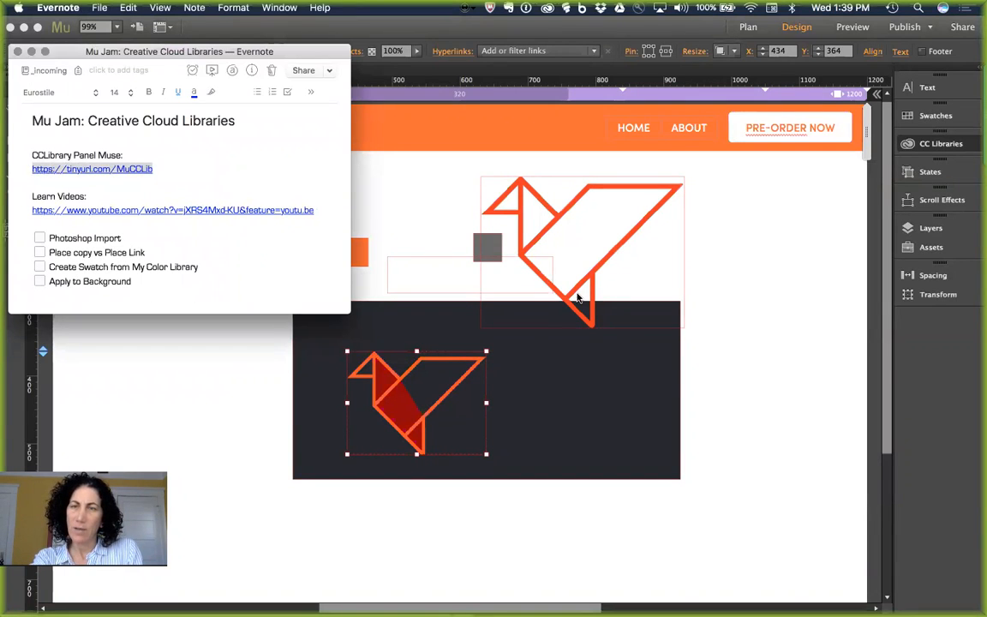
Step: Bring Muse forward briefly, then cycle through open applications to reach Chrome
{"action": "key", "text": "super+Tab"}
{"action": "left_click", "coordinate": [768, 477]}
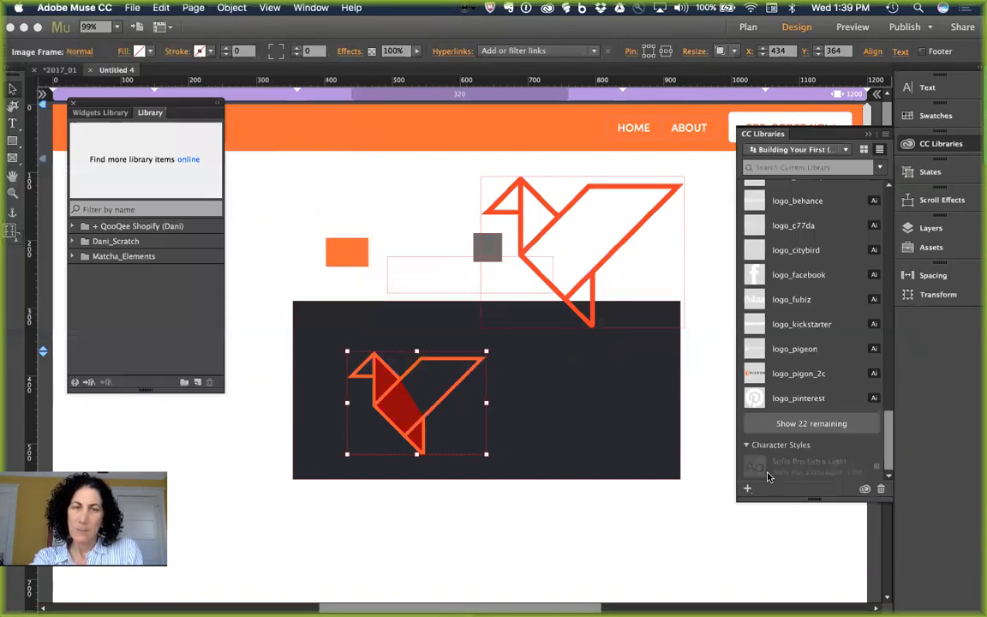
{"action": "key", "text": "super+Tab"}
{"action": "key", "text": "Tab"}
{"action": "key", "text": "Tab"}
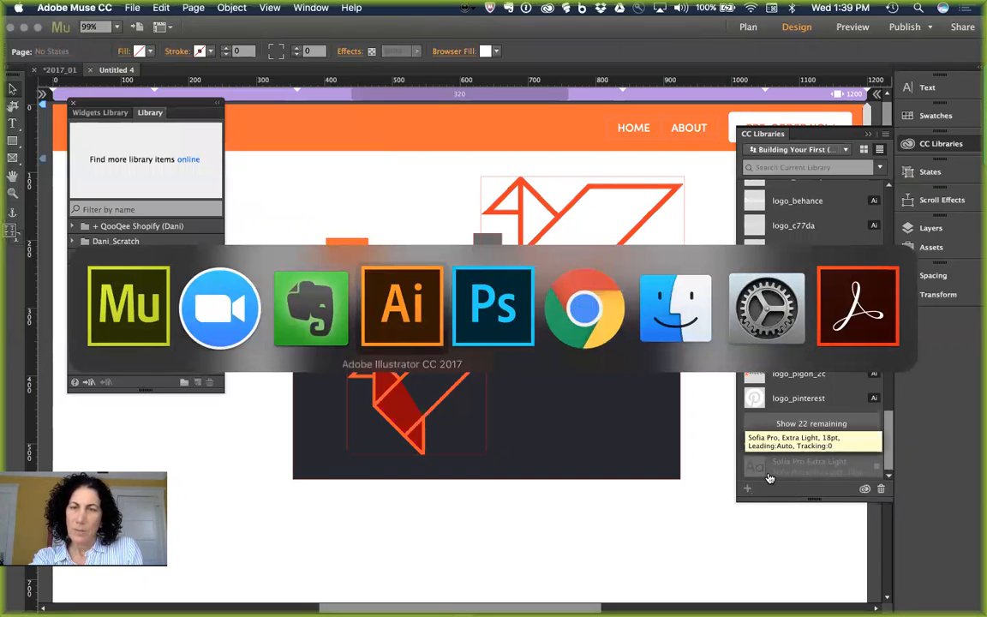
{"action": "key", "text": "Tab"}
{"action": "key", "text": "Tab"}
{"action": "key", "text": "Tab"}
{"action": "key", "text": "Tab"}
{"action": "key", "text": "Tab"}
{"action": "key", "text": "Tab"}
{"action": "key", "text": "Tab"}
{"action": "key", "text": "Tab"}
{"action": "key", "text": "Tab"}
{"action": "key", "text": "Tab"}
{"action": "key", "text": "Tab"}
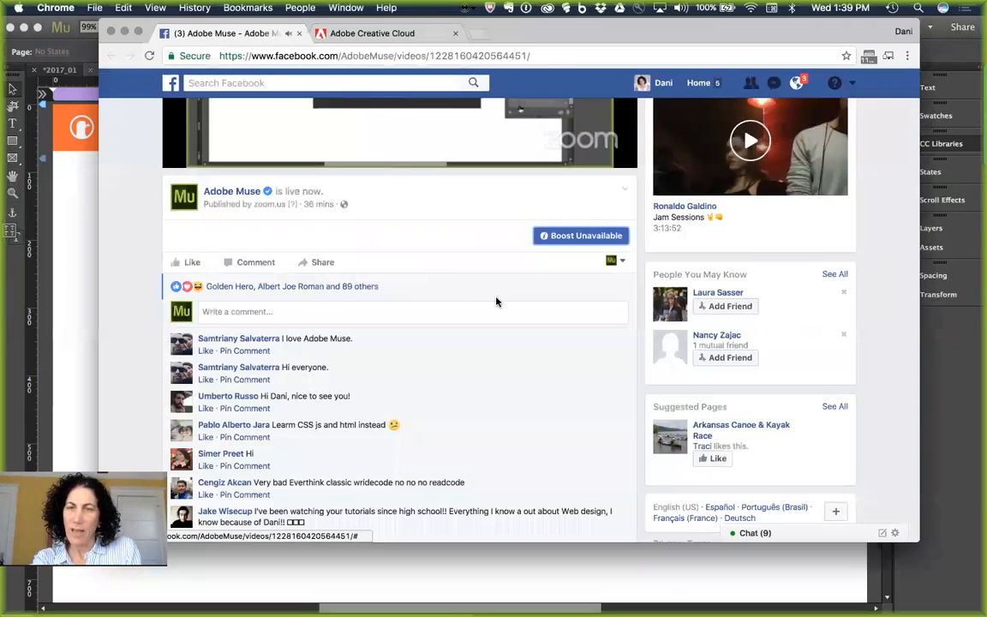
{"action": "left_click", "coordinate": [413, 321]}
{"action": "key", "text": "super+v"}
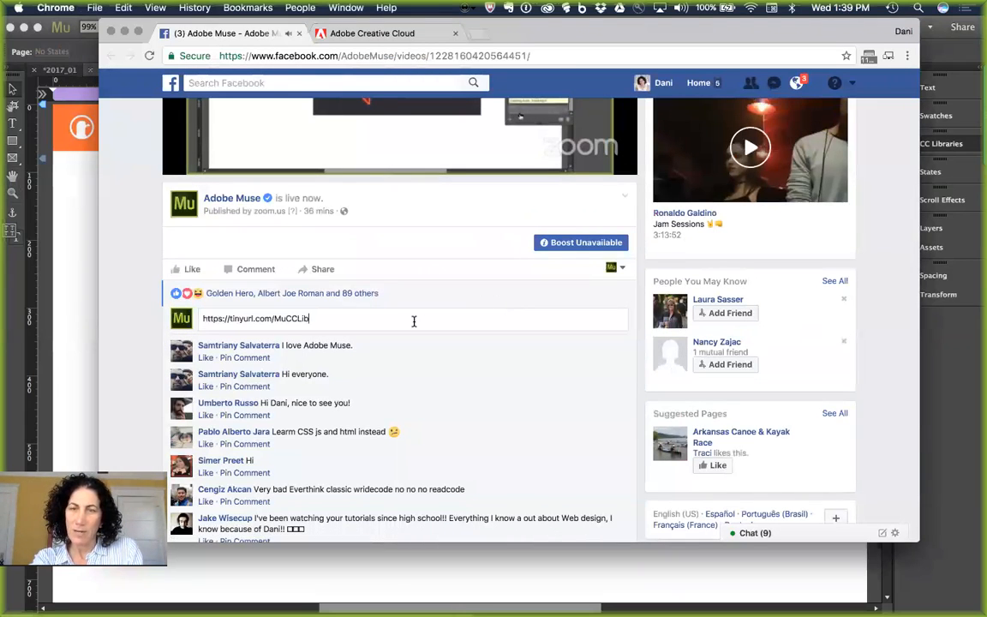
{"action": "key", "text": "Return"}
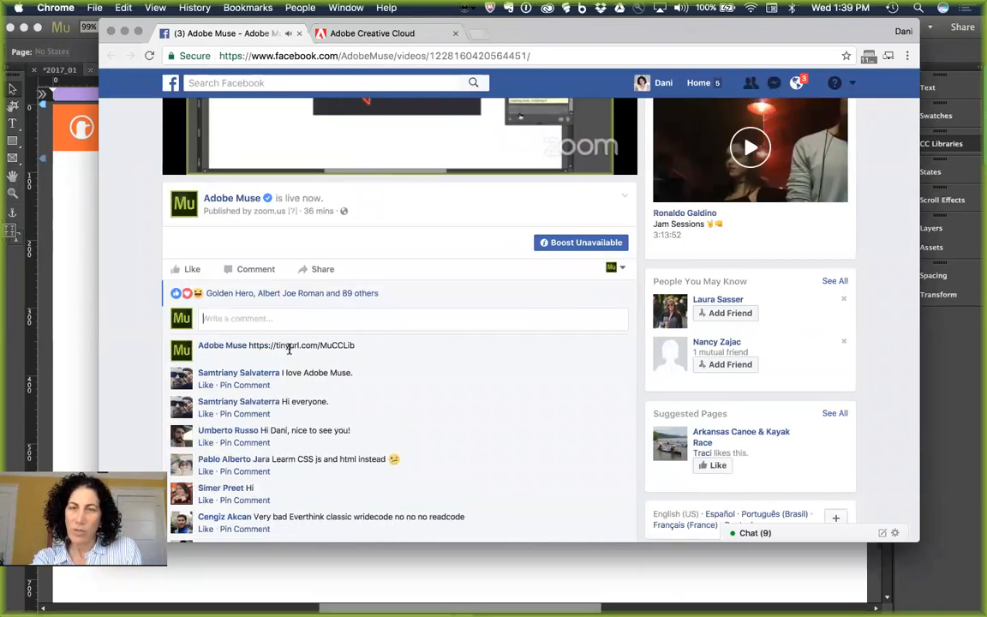
{"action": "left_click", "coordinate": [126, 213]}
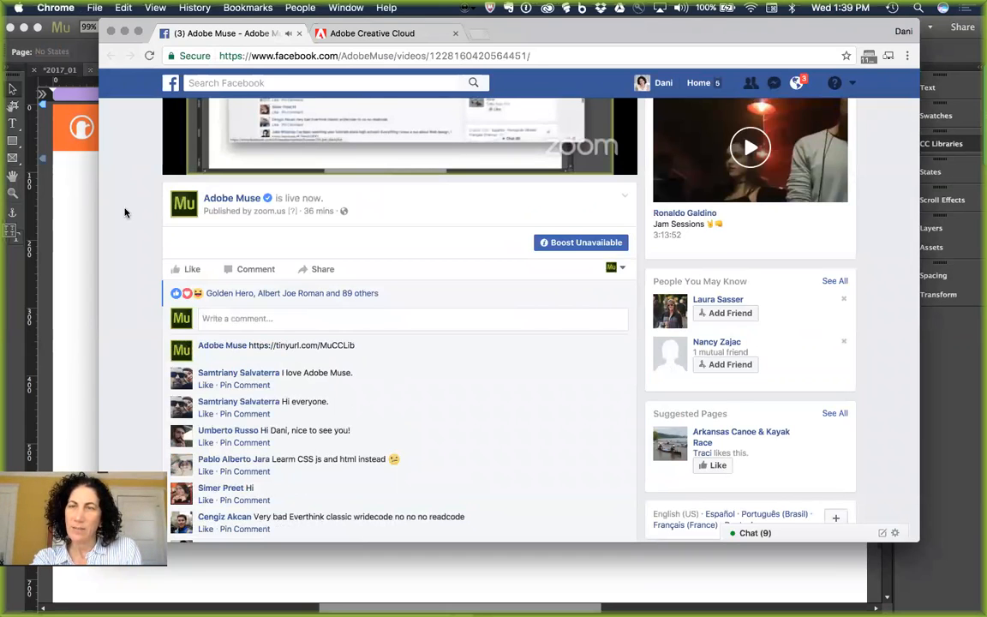
{"action": "left_click", "coordinate": [76, 204]}
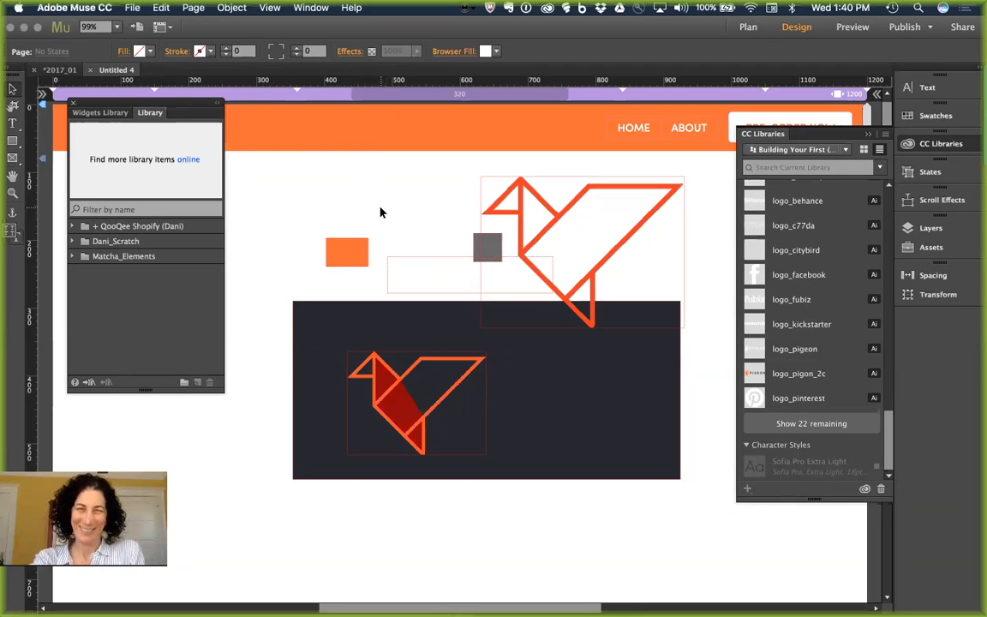
{"action": "key", "text": "super+Tab"}
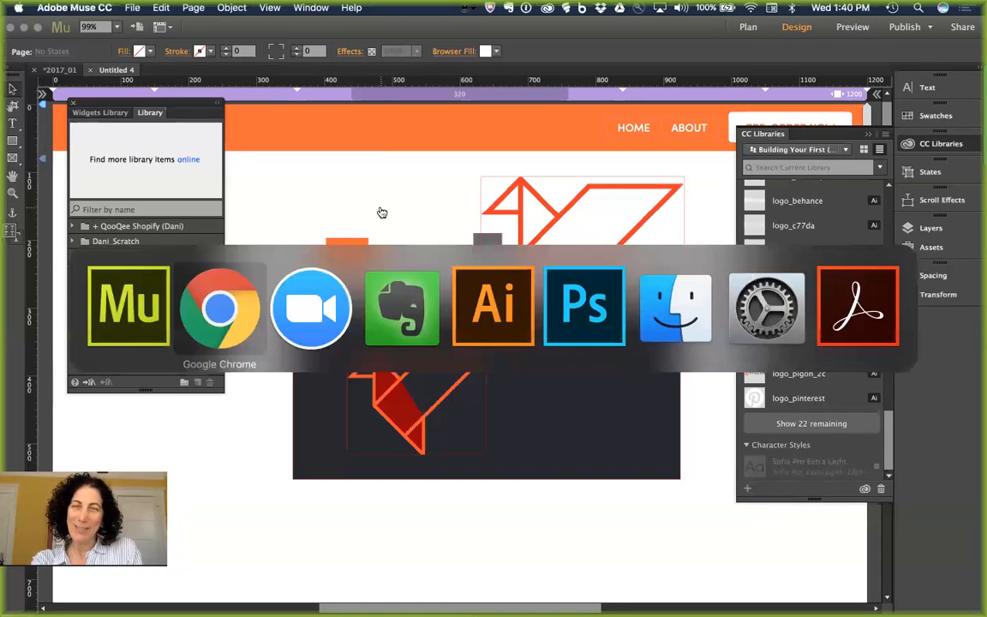
Step: Load the pasted tinyurl short link in a new Chrome tab
{"action": "key", "text": "super+t"}
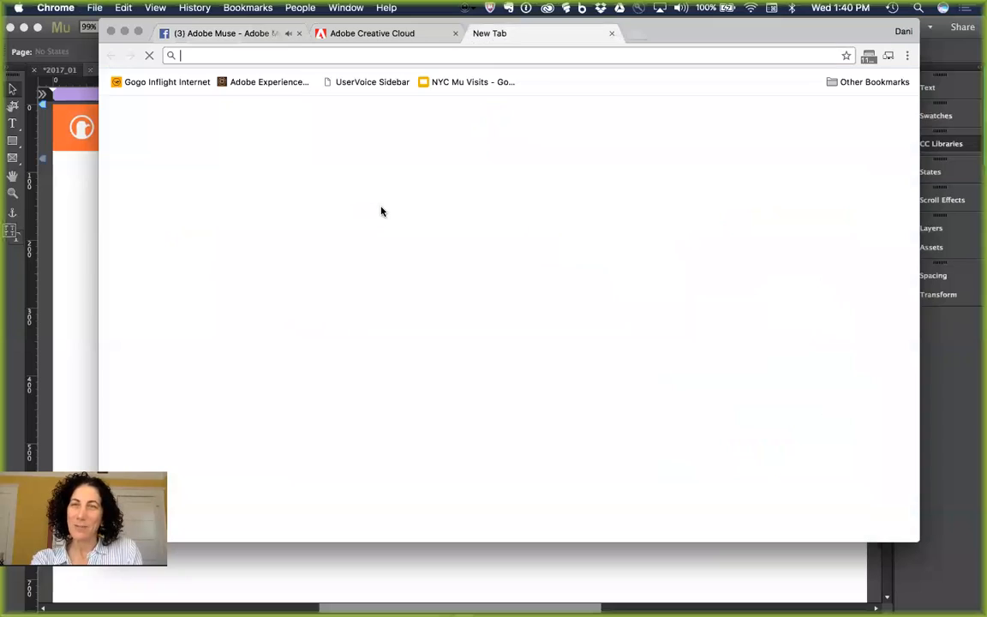
{"action": "key", "text": "super+v"}
{"action": "key", "text": "Return"}
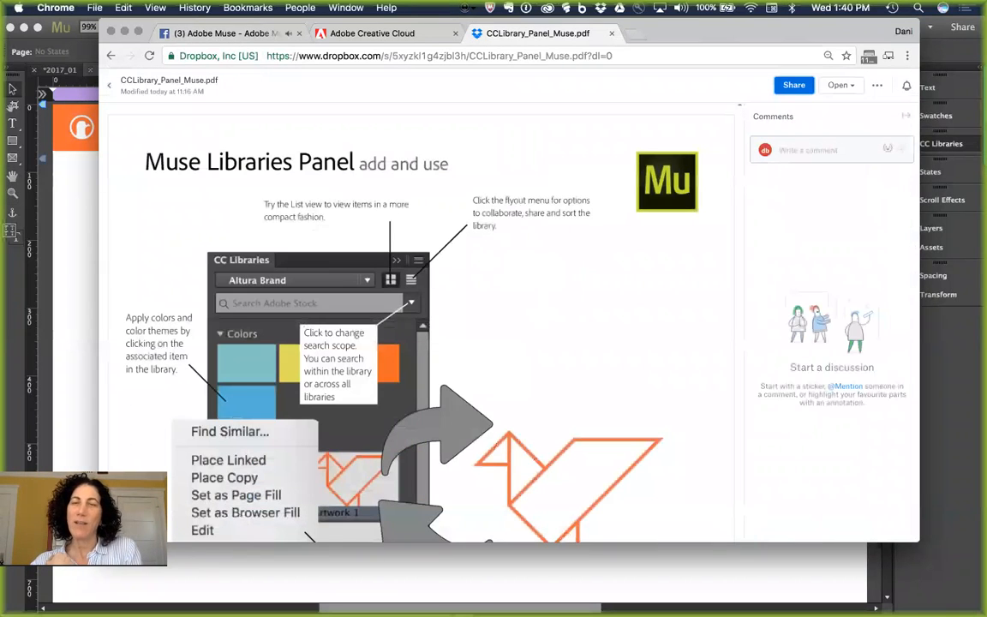
Step: Read through the CCLibrary_Panel_Muse.pdf pages in Dropbox, then return to the Muse design
{"action": "scroll", "coordinate": [553, 334], "scroll_direction": "down", "scroll_amount": 3}
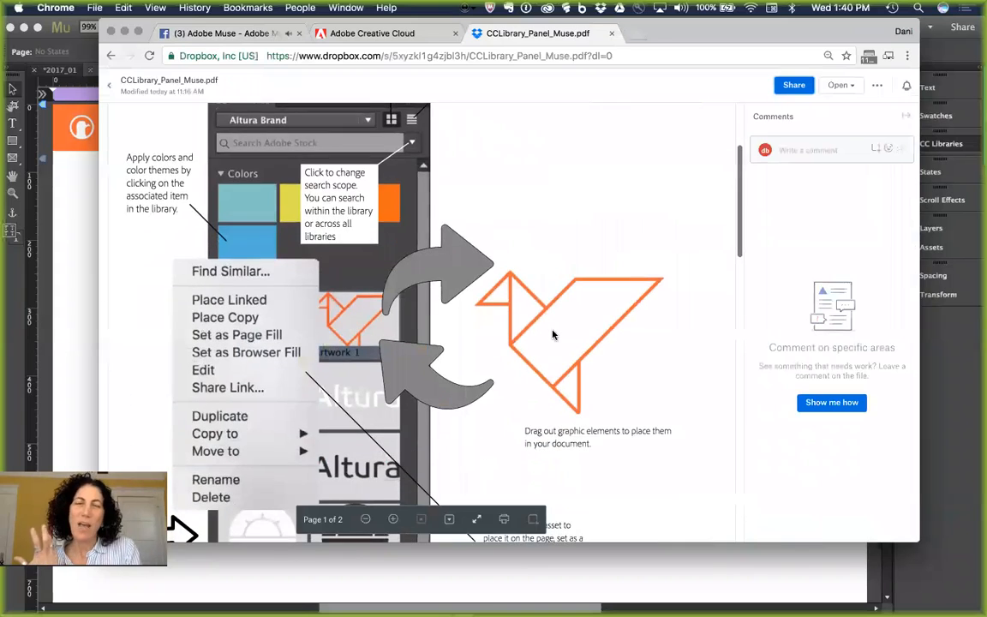
{"action": "scroll", "coordinate": [552, 334], "scroll_direction": "down", "scroll_amount": 5}
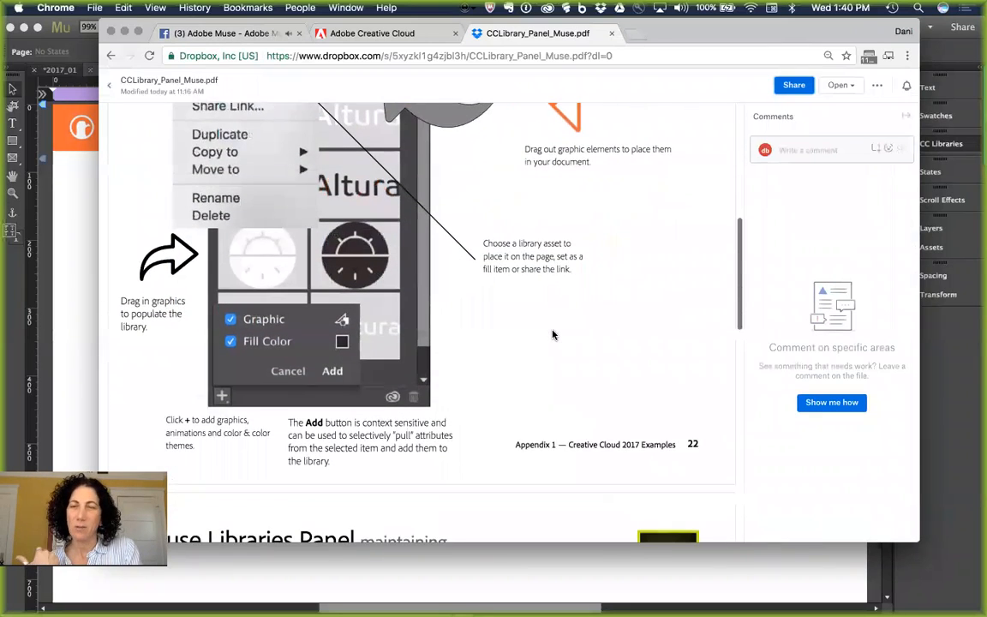
{"action": "scroll", "coordinate": [553, 334], "scroll_direction": "down", "scroll_amount": 2}
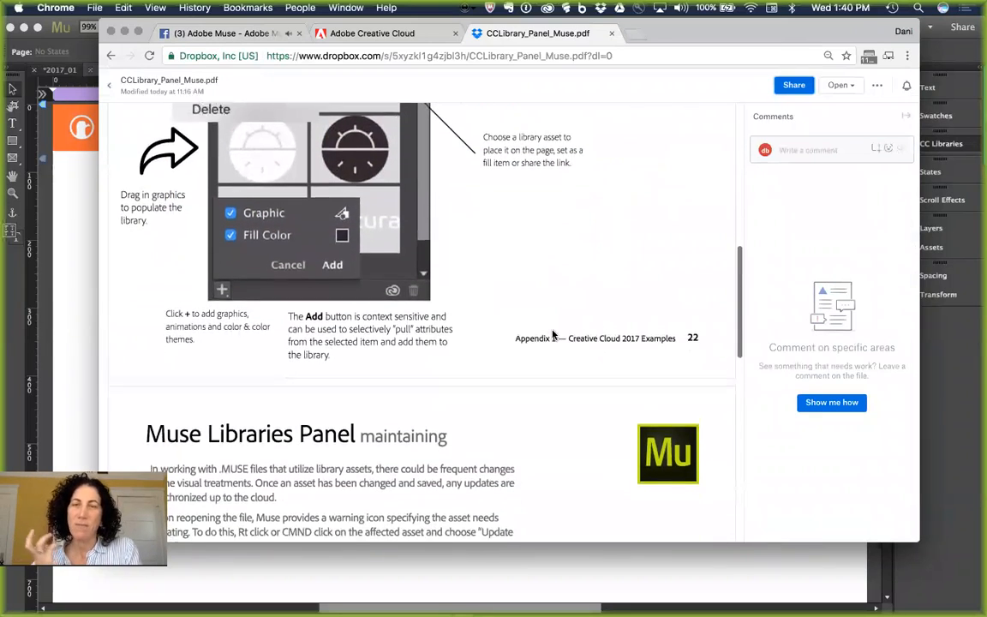
{"action": "scroll", "coordinate": [553, 334], "scroll_direction": "down", "scroll_amount": 7}
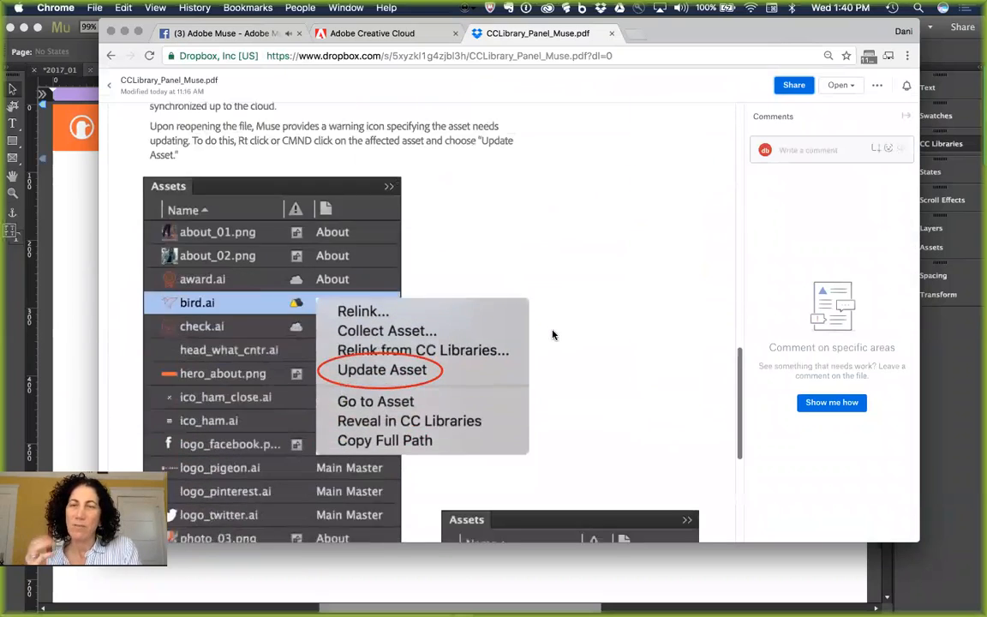
{"action": "scroll", "coordinate": [553, 334], "scroll_direction": "down", "scroll_amount": 6}
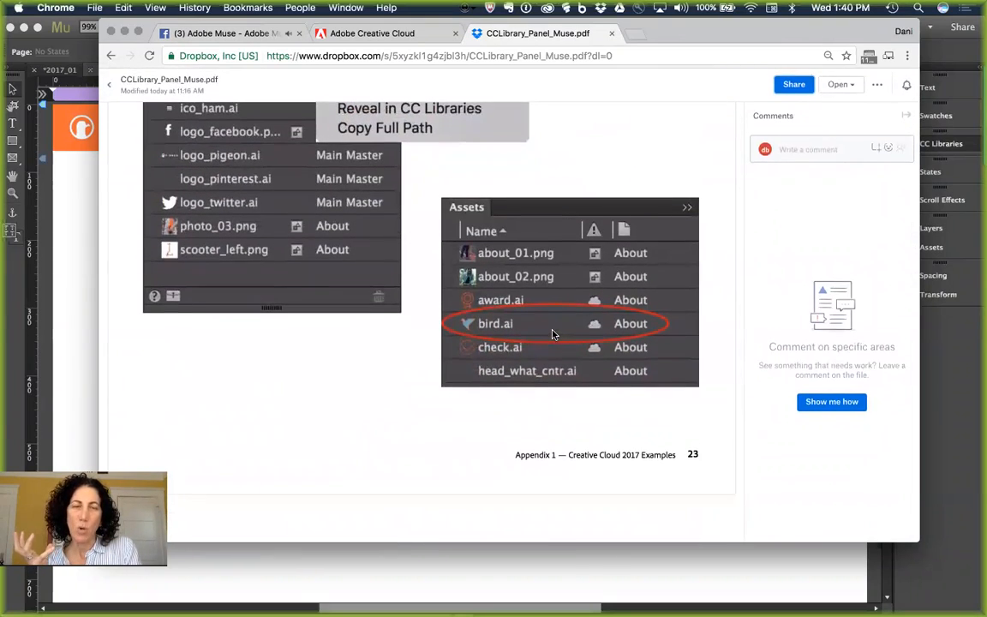
{"action": "left_click", "coordinate": [767, 584]}
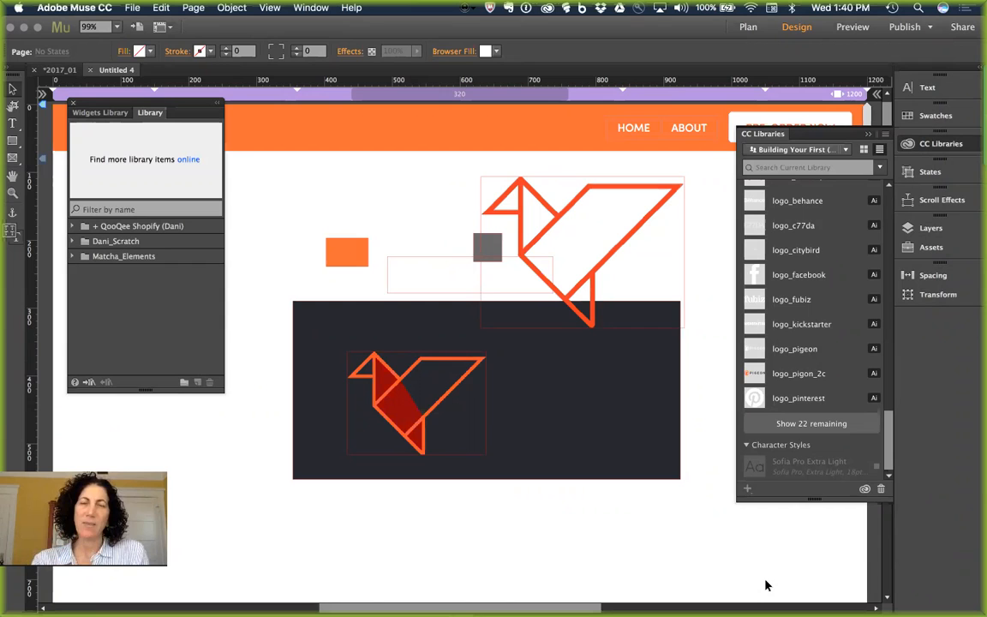
Step: Delete the two orange origami bird images, then select the empty dark rectangle
{"action": "left_click", "coordinate": [416, 410]}
{"action": "key", "text": "Delete"}
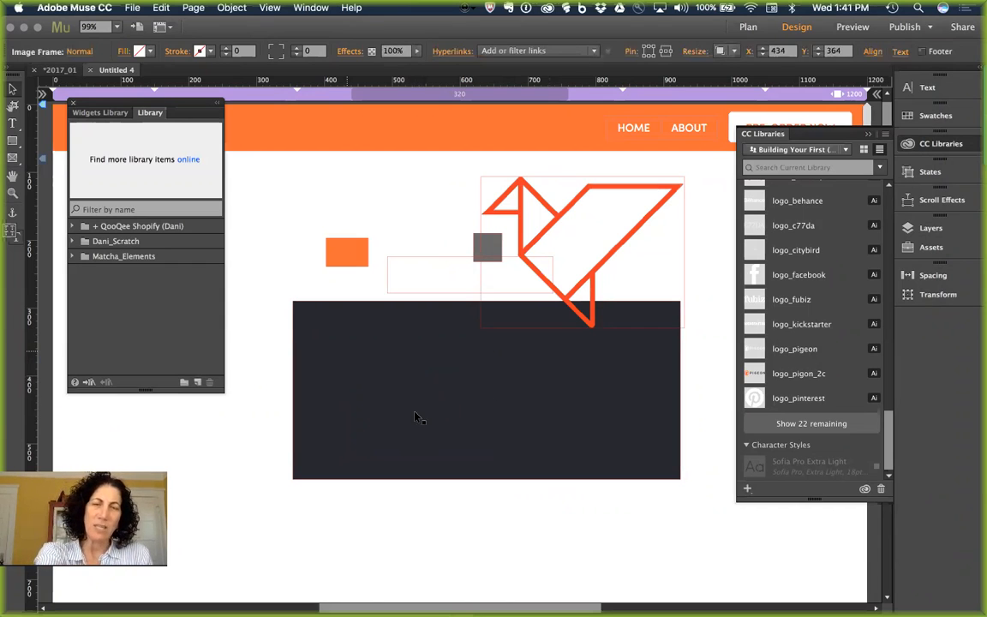
{"action": "key", "text": "Delete"}
{"action": "left_click", "coordinate": [511, 313]}
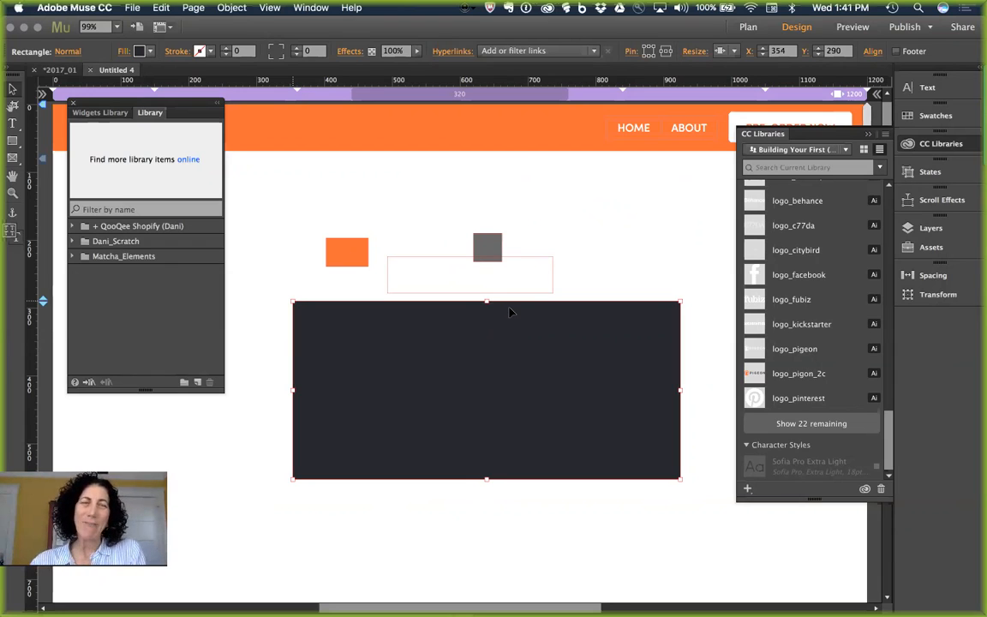
Step: Search Adobe Stock for 'bird' from the CC Libraries search field
{"action": "left_click", "coordinate": [789, 167]}
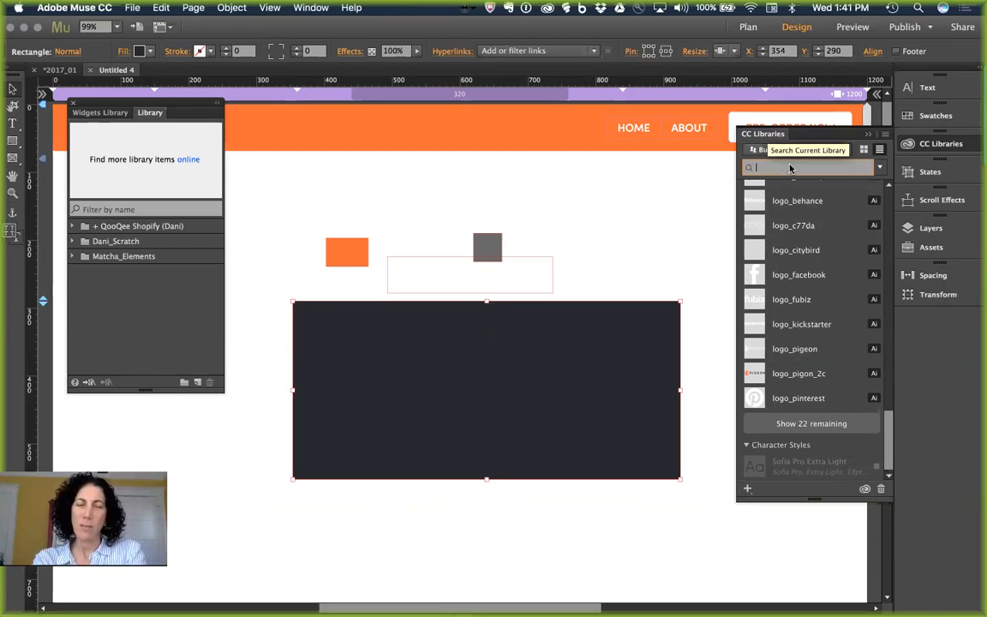
{"action": "type", "text": "bird"}
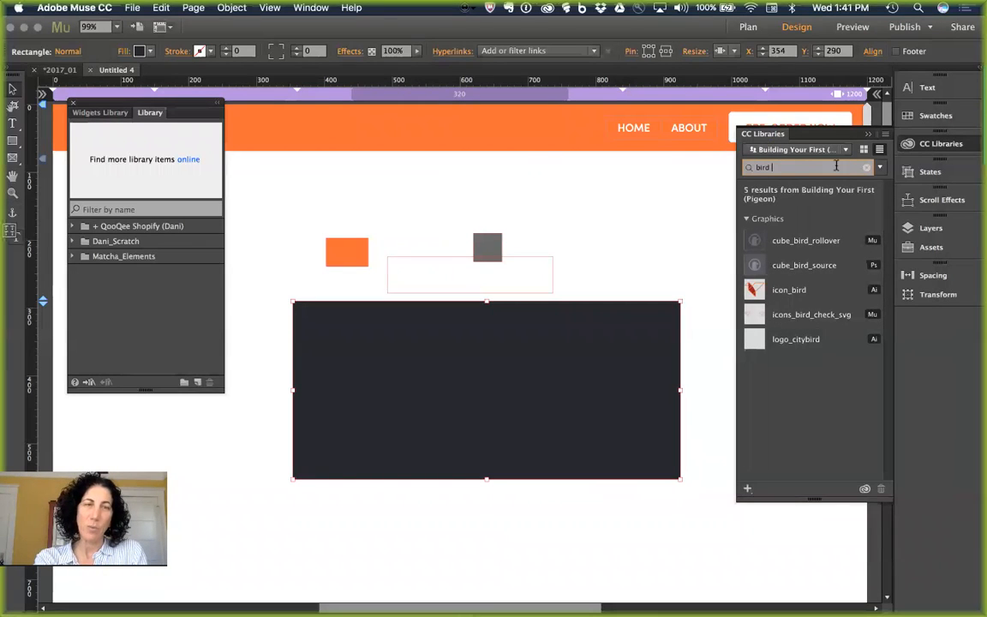
{"action": "left_click", "coordinate": [879, 167]}
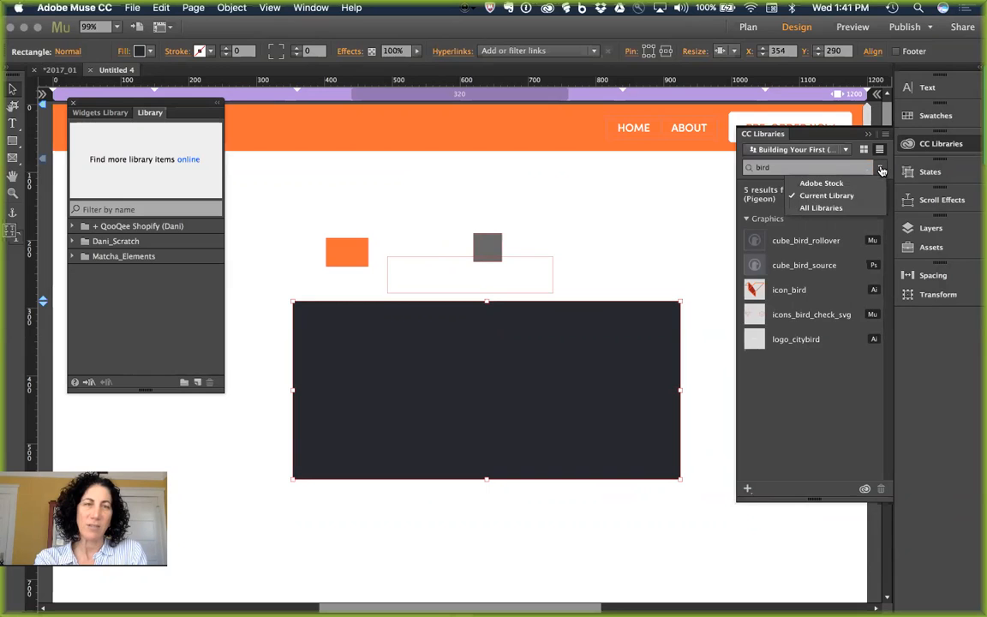
{"action": "left_click", "coordinate": [812, 185]}
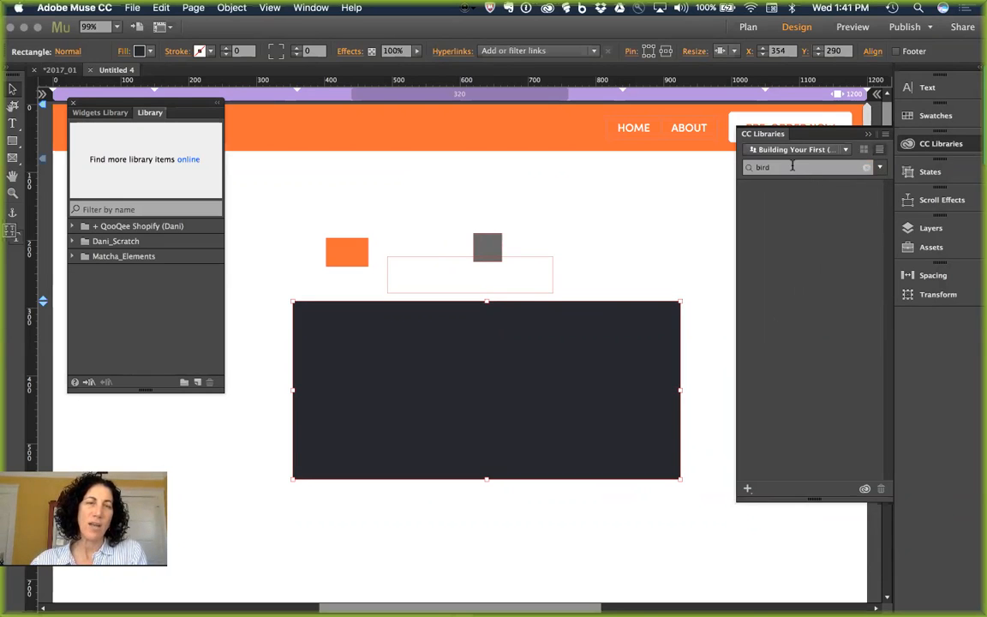
{"action": "key", "text": "Return"}
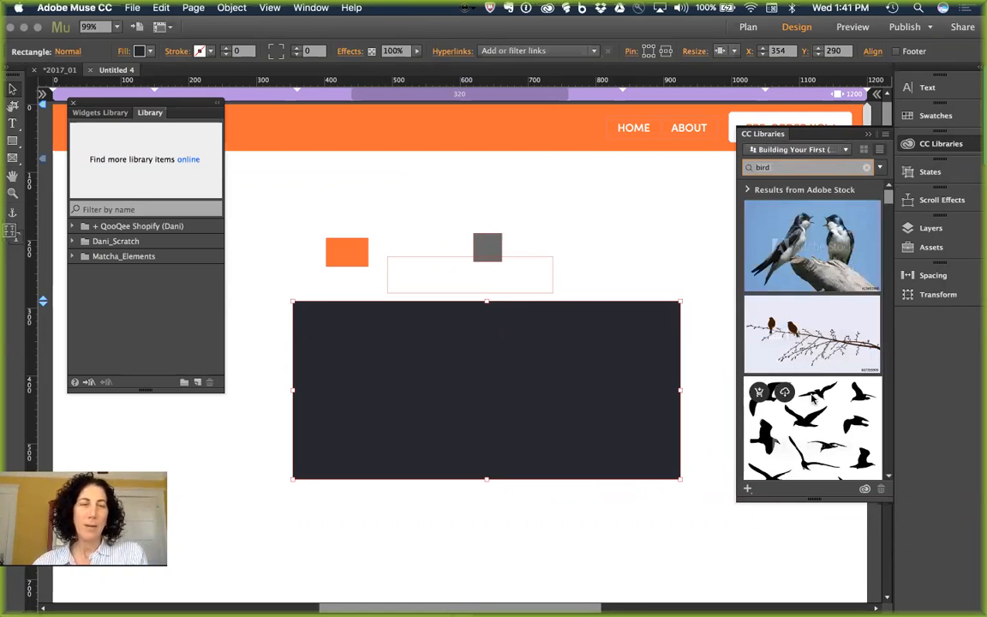
Step: Save a preview of the 'various flying birds in silhouette vector' Stock image to the library
{"action": "scroll", "coordinate": [761, 391], "scroll_direction": "down", "scroll_amount": 5}
{"action": "mouse_move", "coordinate": [778, 253]}
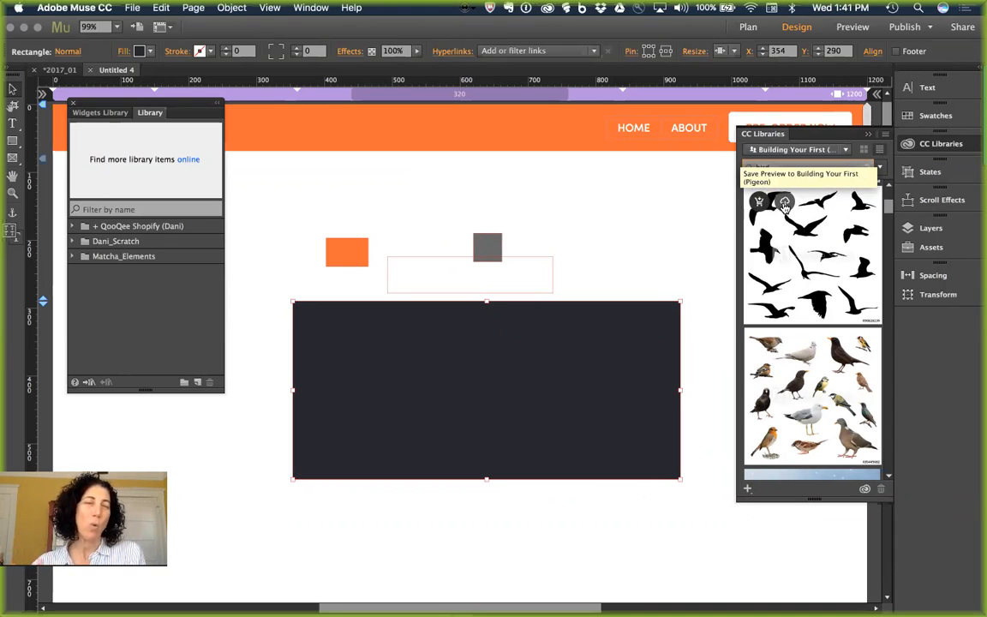
{"action": "left_click", "coordinate": [784, 206]}
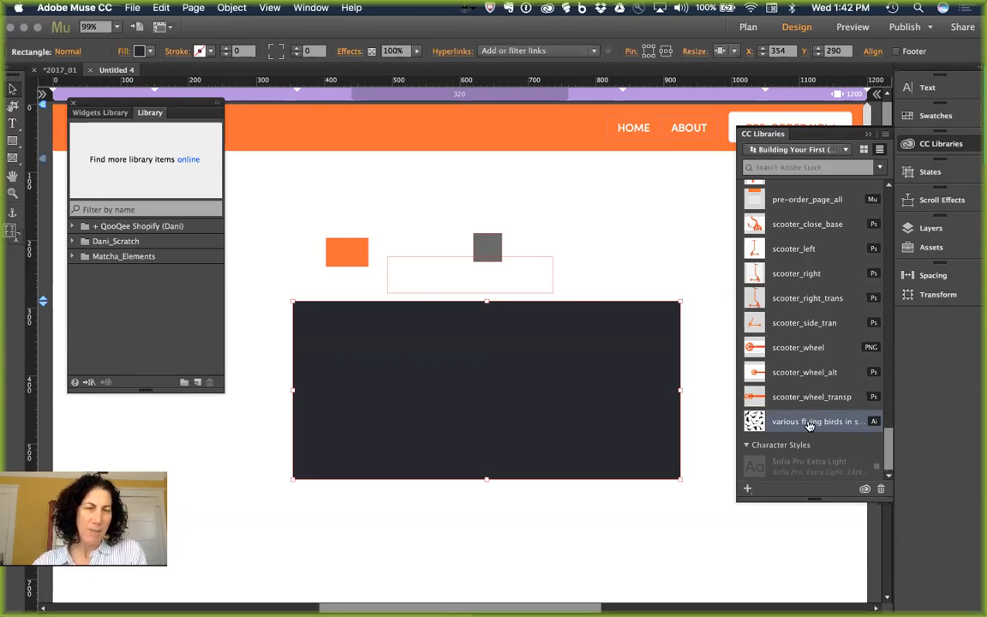
Step: Drop the flying-birds graphic onto the dark rectangle and reposition the image within its frame
{"action": "left_click_drag", "start_coordinate": [809, 426], "coordinate": [327, 331]}
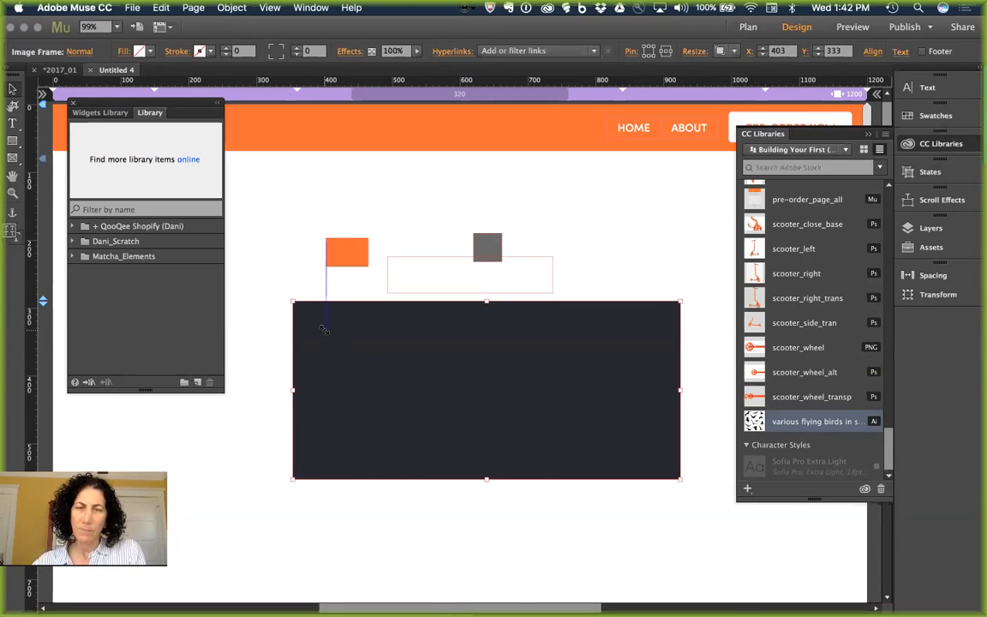
{"action": "double_click", "coordinate": [479, 424]}
{"action": "left_click_drag", "start_coordinate": [476, 420], "coordinate": [406, 267]}
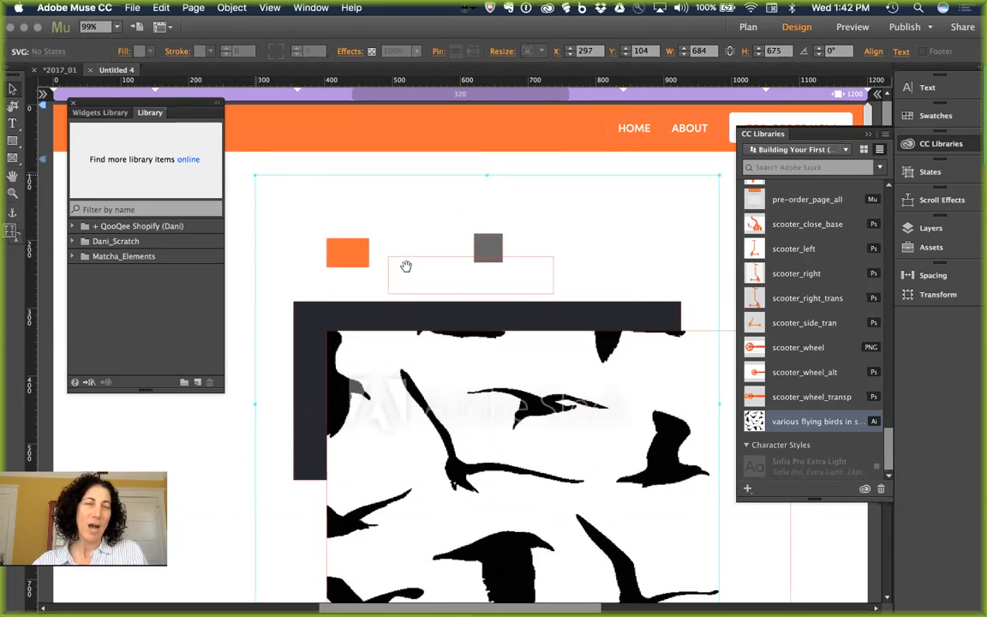
{"action": "left_click_drag", "start_coordinate": [522, 377], "coordinate": [481, 311]}
{"action": "key", "text": "super+z"}
{"action": "key", "text": "super+minus"}
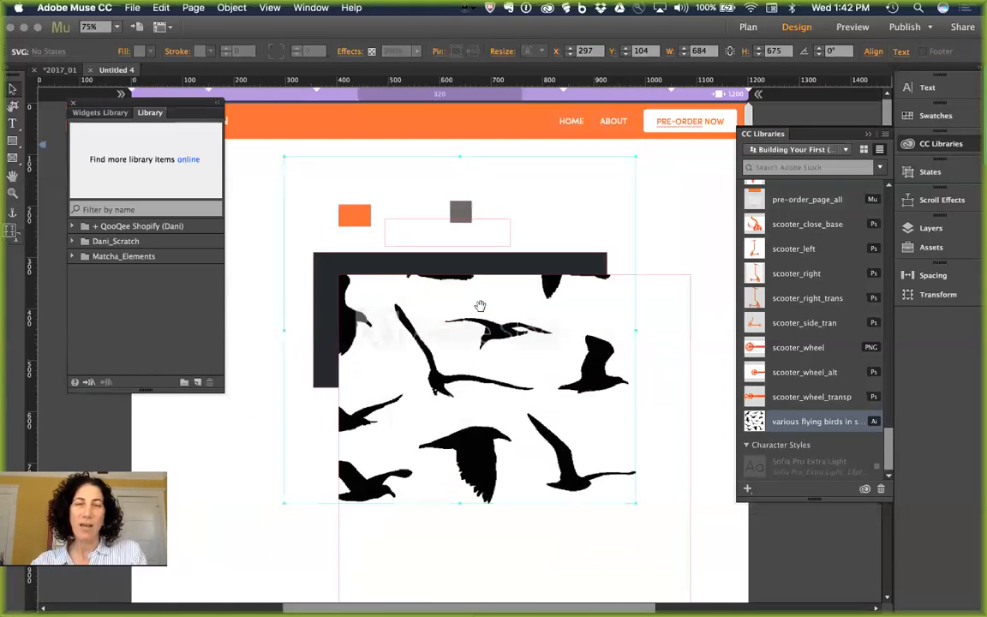
{"action": "mouse_move", "coordinate": [525, 354]}
{"action": "left_mouse_down"}
{"action": "mouse_move", "coordinate": [490, 287]}
{"action": "mouse_move", "coordinate": [531, 342]}
{"action": "mouse_move", "coordinate": [533, 365]}
{"action": "left_mouse_up"}
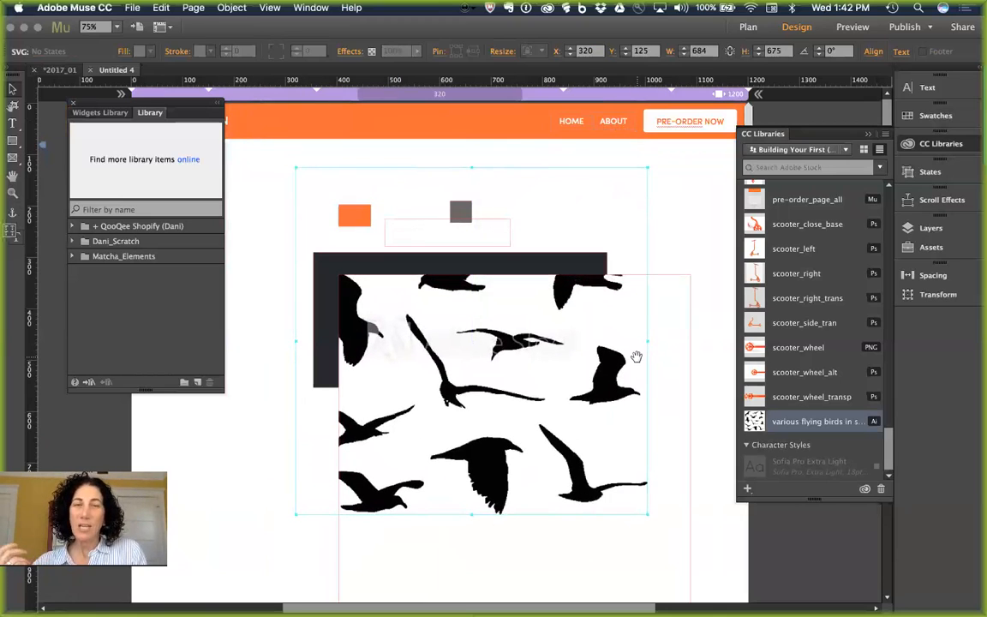
{"action": "left_click", "coordinate": [697, 227]}
{"action": "left_click", "coordinate": [644, 323]}
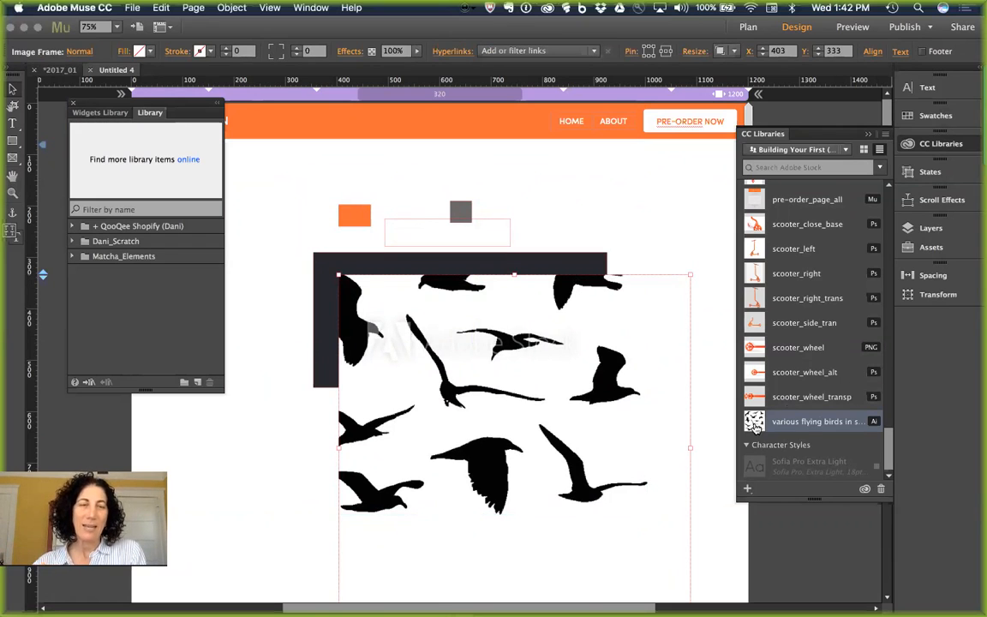
Step: License the flying-birds Stock graphic with one license and open it for editing in Illustrator
{"action": "mouse_move", "coordinate": [755, 426]}
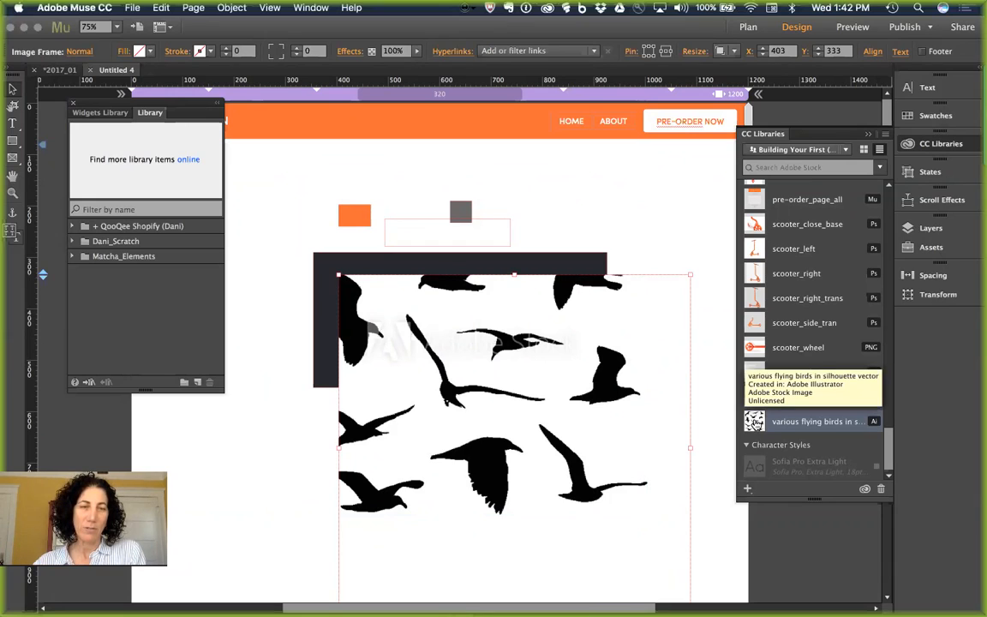
{"action": "right_click", "coordinate": [755, 424]}
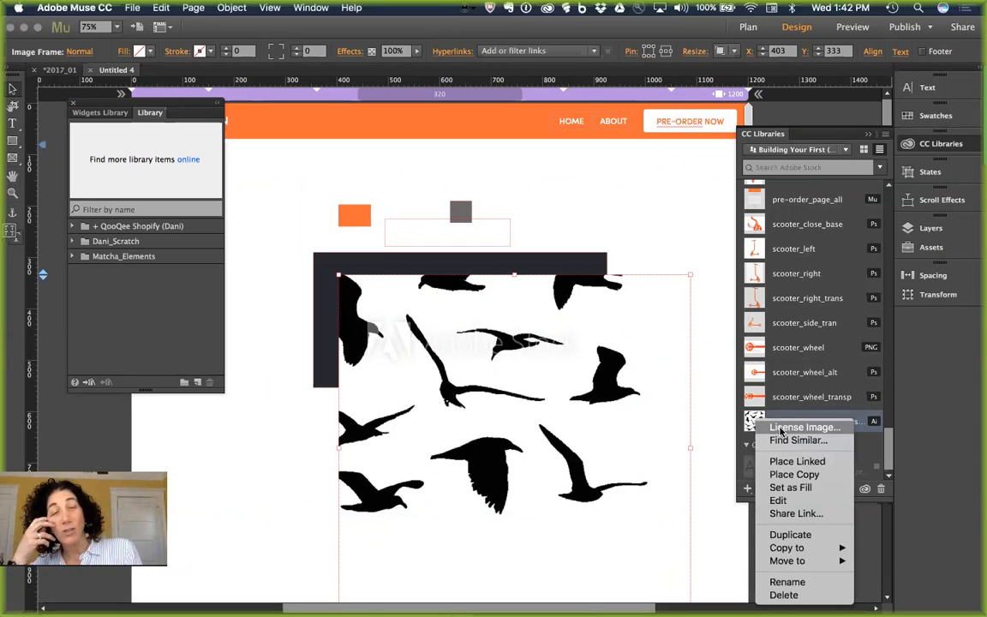
{"action": "left_click", "coordinate": [781, 431]}
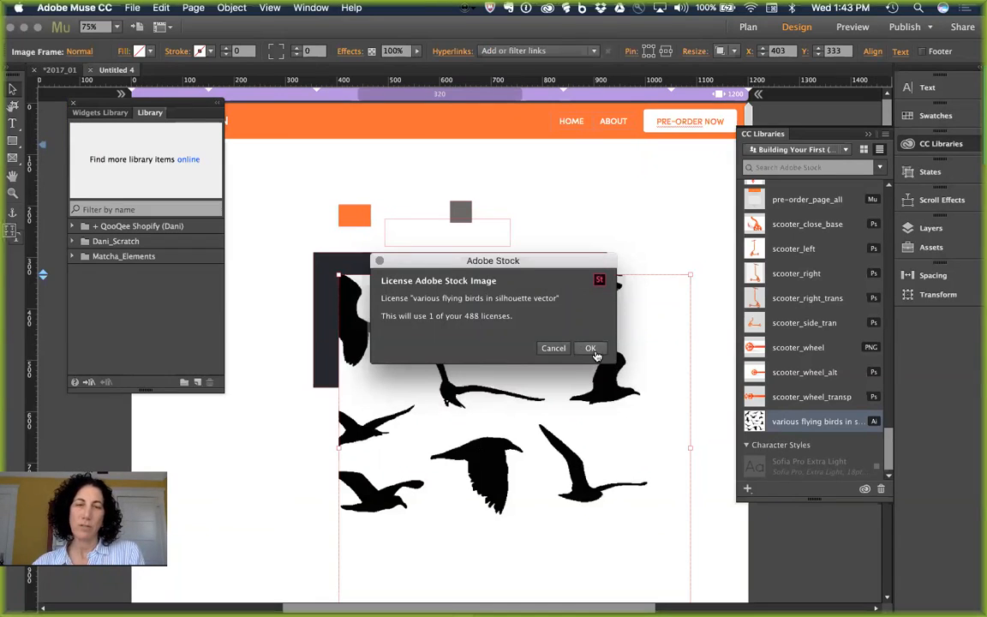
{"action": "left_click", "coordinate": [589, 349]}
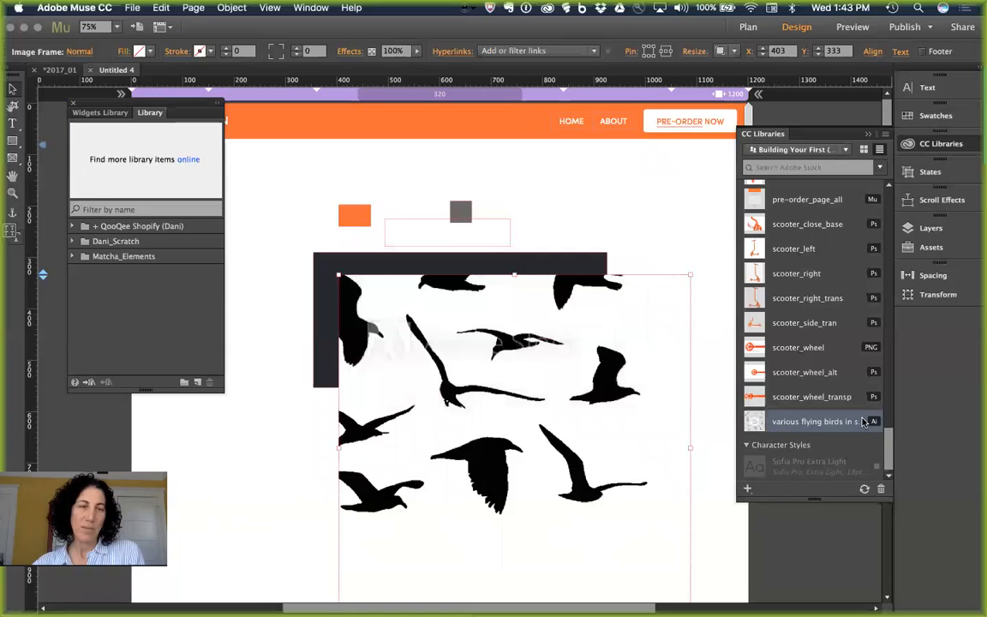
{"action": "right_click", "coordinate": [804, 423]}
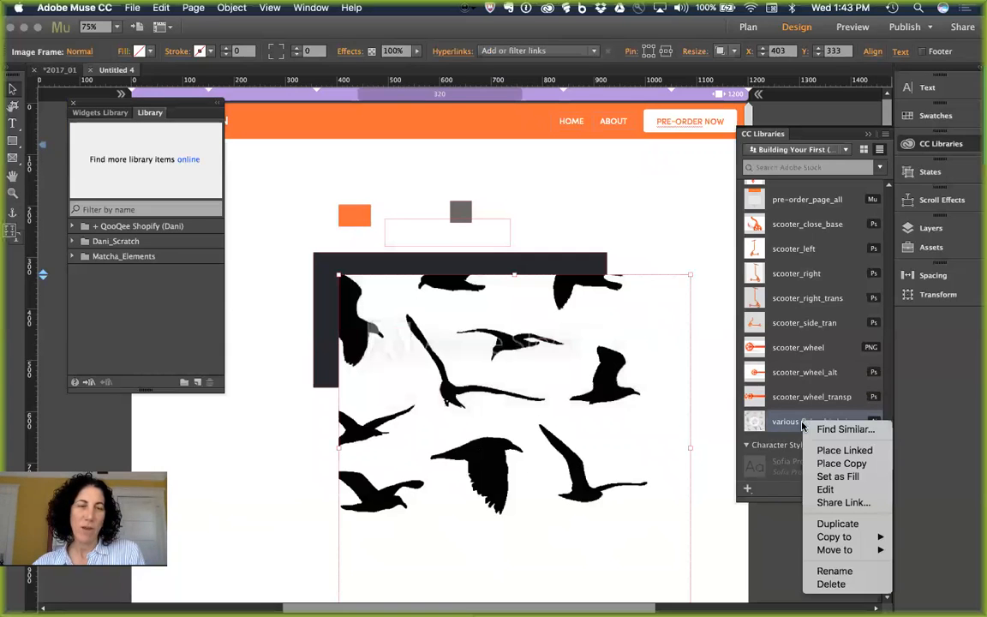
{"action": "left_click", "coordinate": [851, 491]}
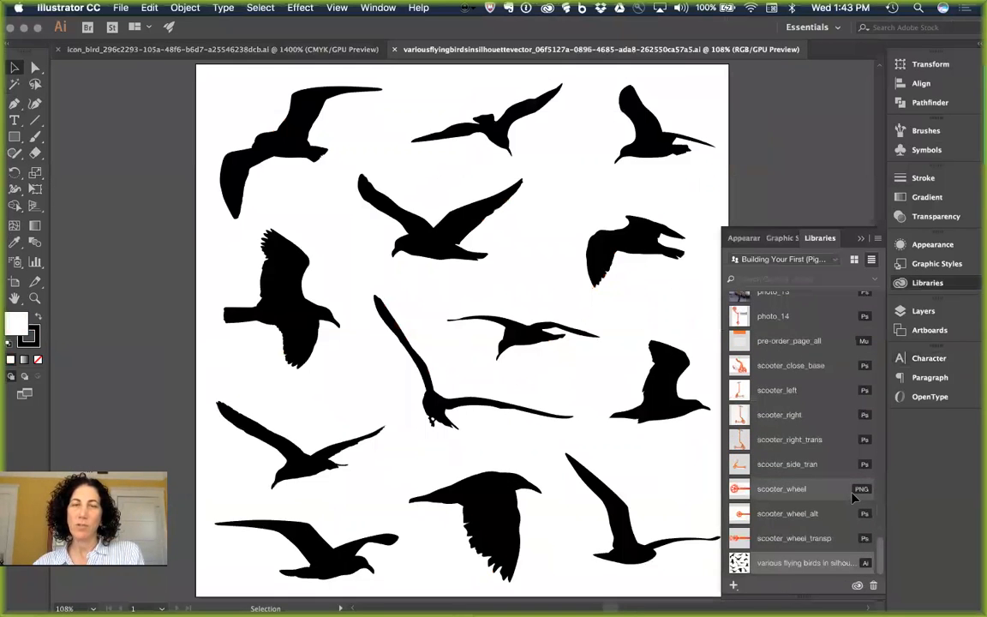
Step: Move the centre bird silhouette so it ends slightly left of its original position
{"action": "left_click", "coordinate": [429, 253]}
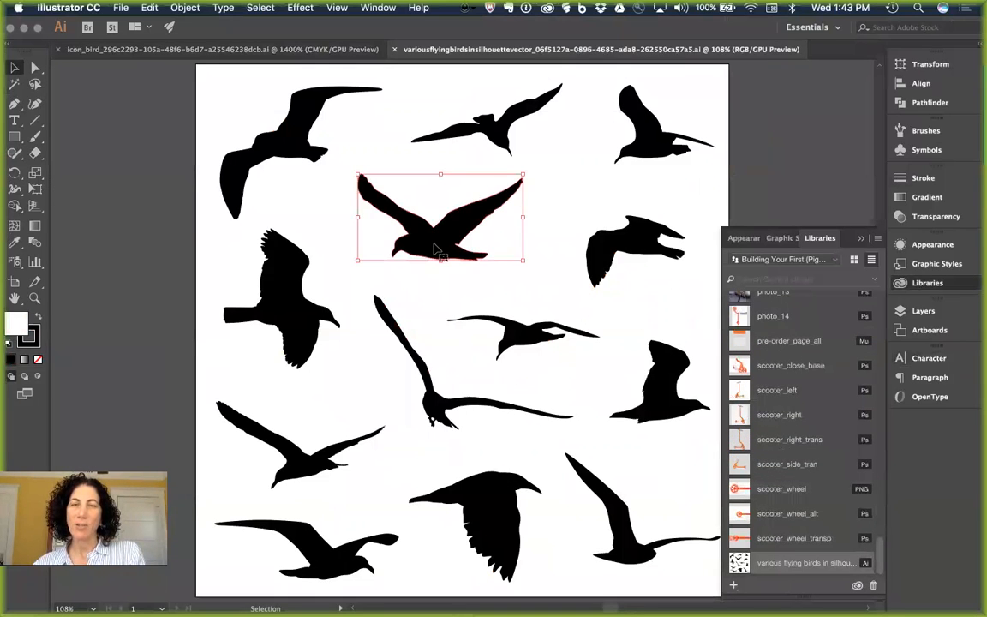
{"action": "left_click_drag", "start_coordinate": [428, 253], "coordinate": [480, 246]}
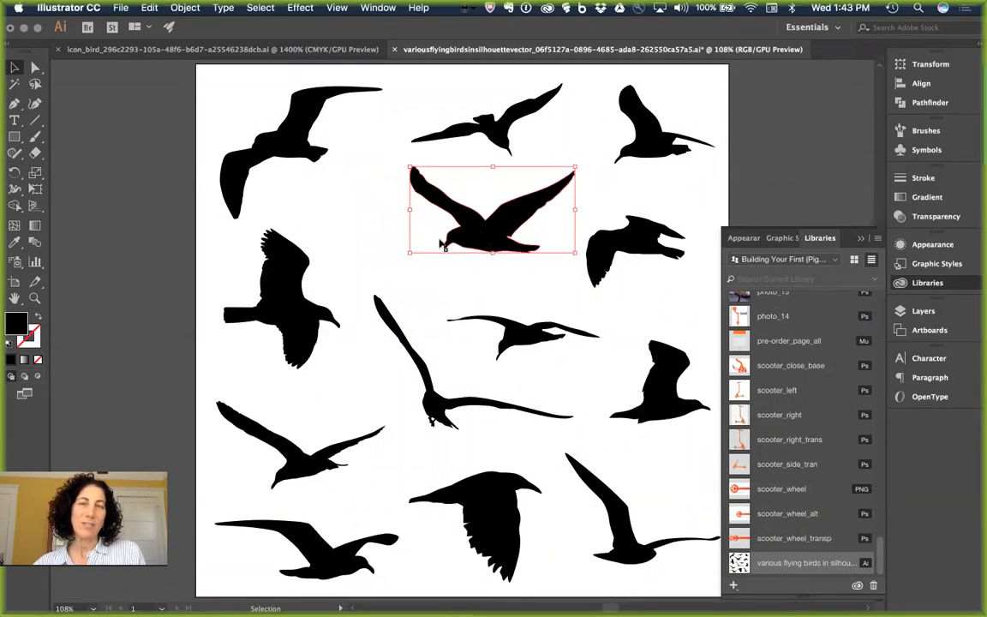
{"action": "double_click", "coordinate": [442, 244]}
{"action": "double_click", "coordinate": [440, 282]}
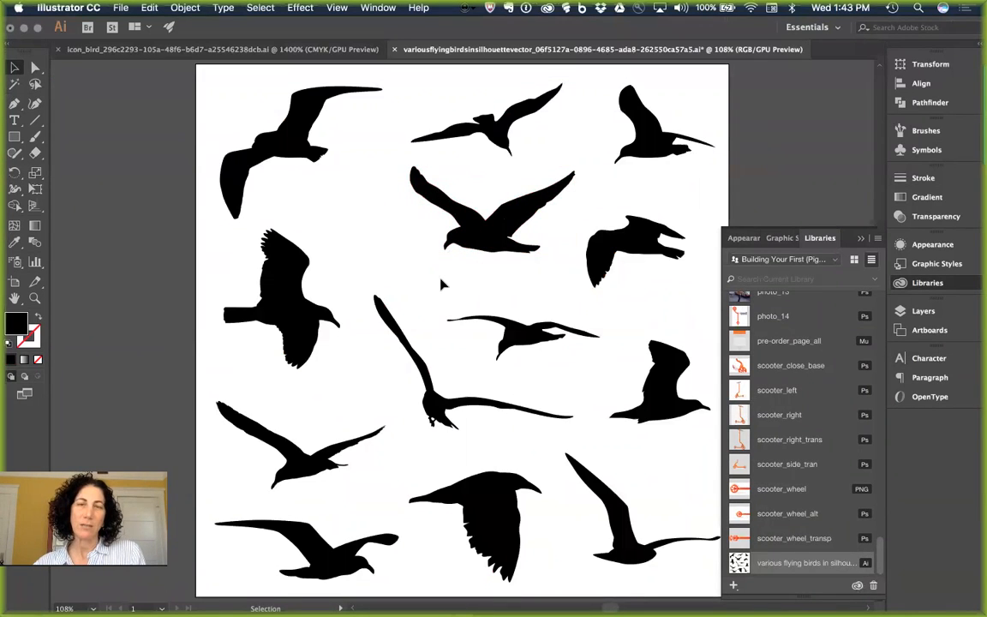
{"action": "left_click_drag", "start_coordinate": [488, 238], "coordinate": [407, 246]}
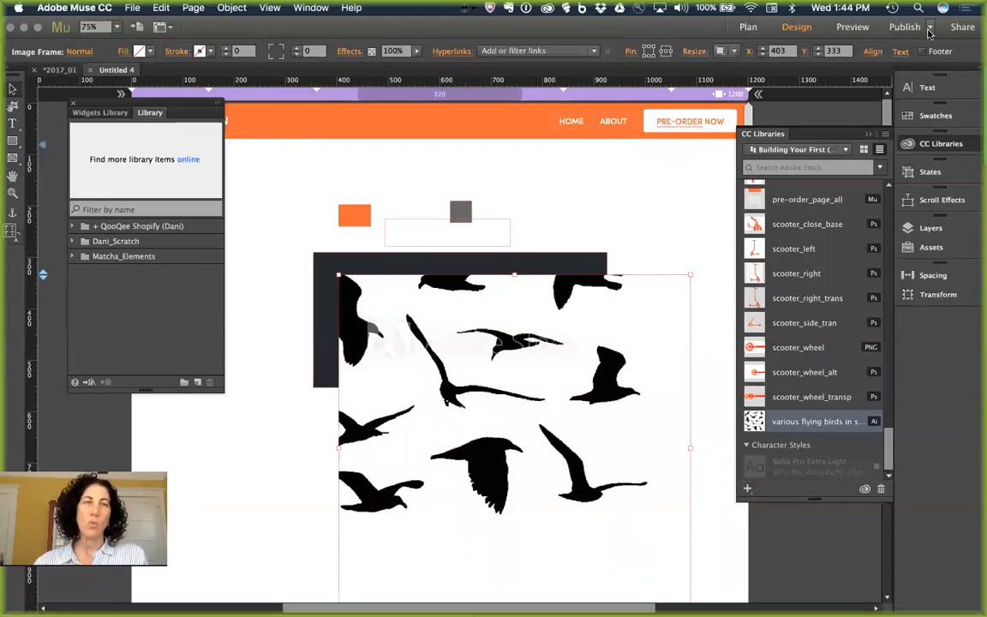
Step: Review the Publish options (FTP Host, Business Catalyst, Export as HTML), then switch to Chrome
{"action": "left_click", "coordinate": [929, 27]}
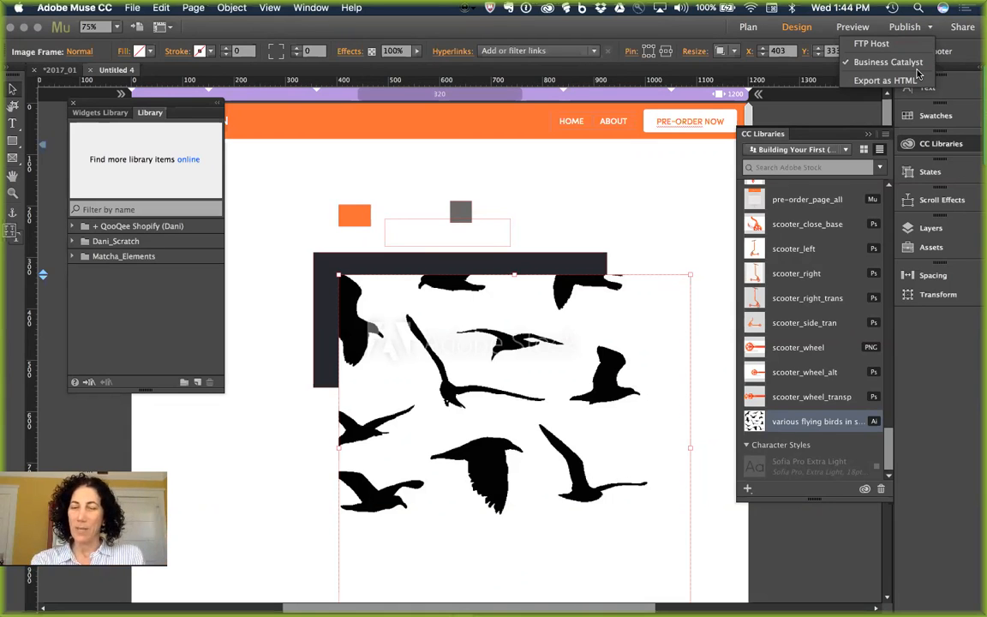
{"action": "key", "text": "super+Tab"}
{"action": "key", "text": "super+Tab"}
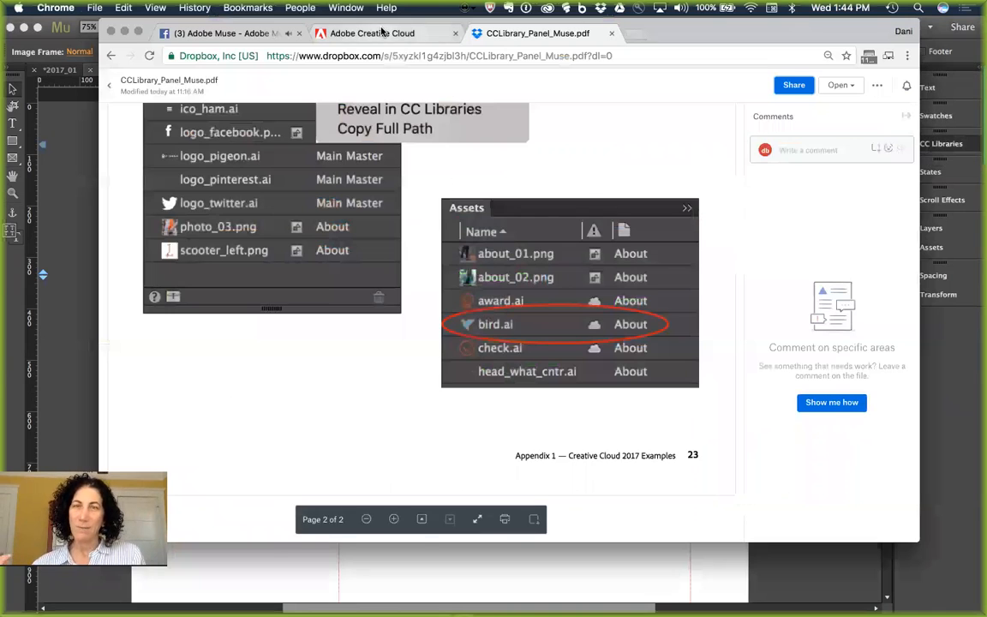
Step: Read through the comments on the Adobe Muse Facebook live video
{"action": "left_click", "coordinate": [351, 33]}
{"action": "left_click", "coordinate": [261, 32]}
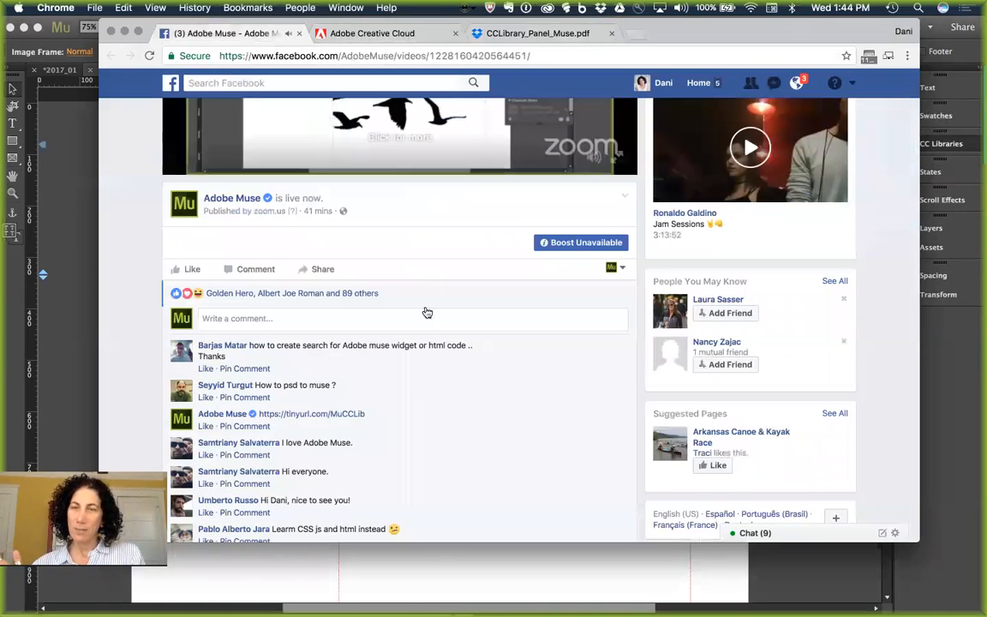
{"action": "scroll", "coordinate": [547, 397], "scroll_direction": "down", "scroll_amount": 5}
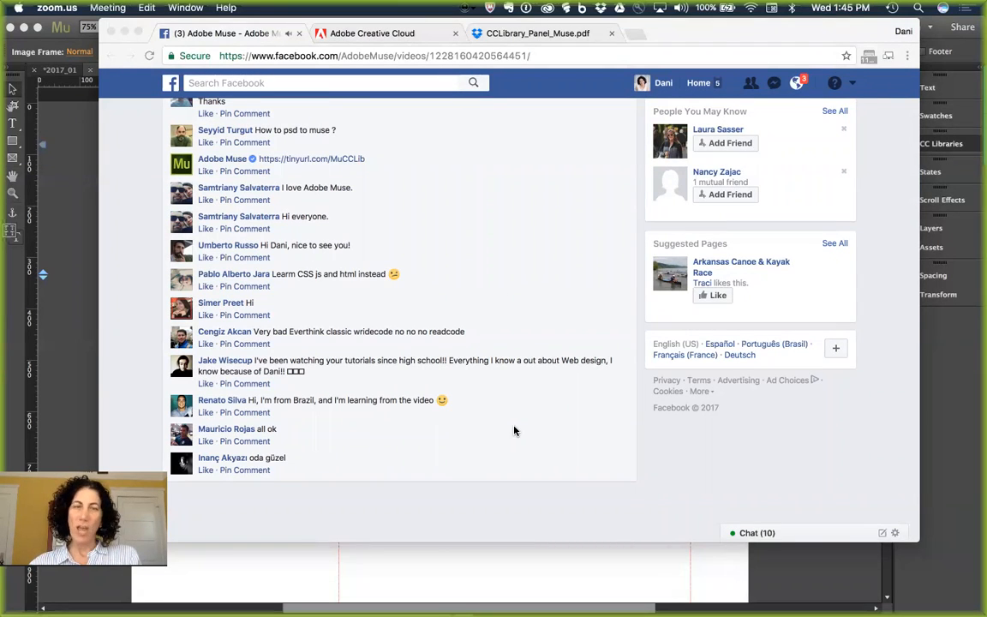
{"action": "left_click", "coordinate": [531, 443]}
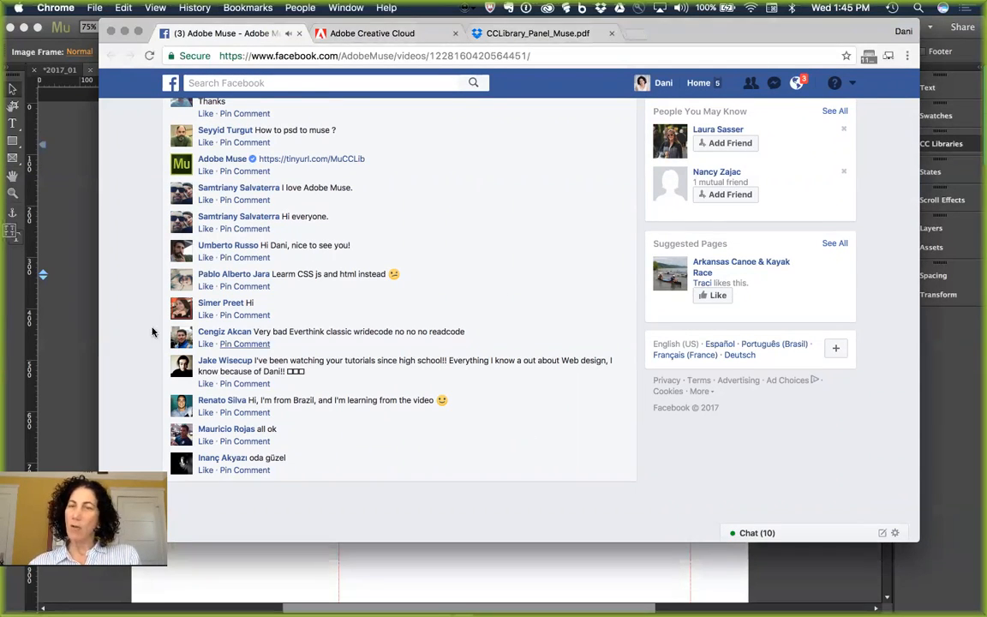
{"action": "key", "text": "super+Tab"}
{"action": "key", "text": "super+Tab"}
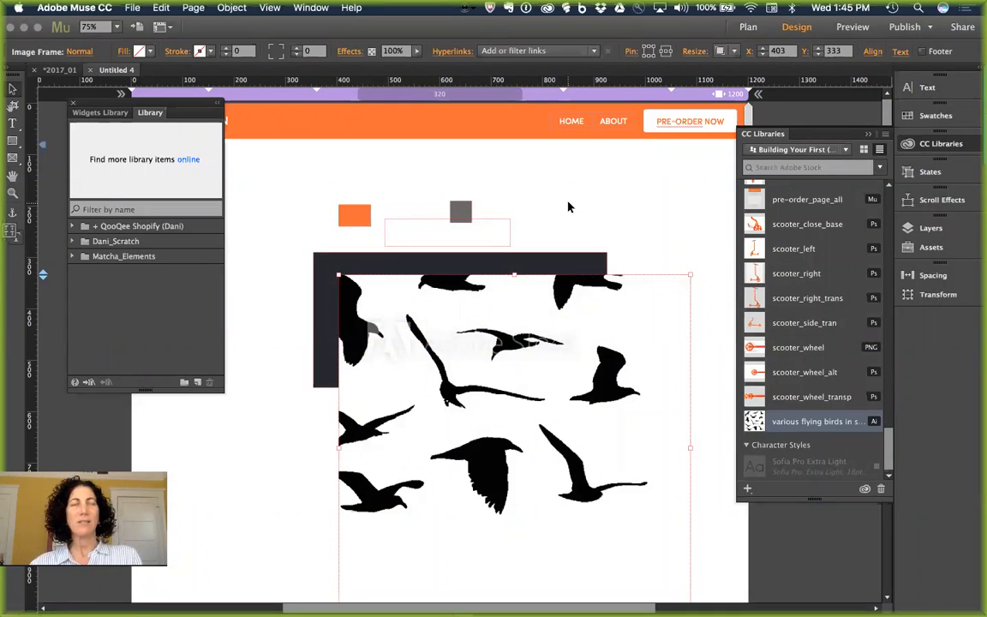
{"action": "key", "text": "super+Tab"}
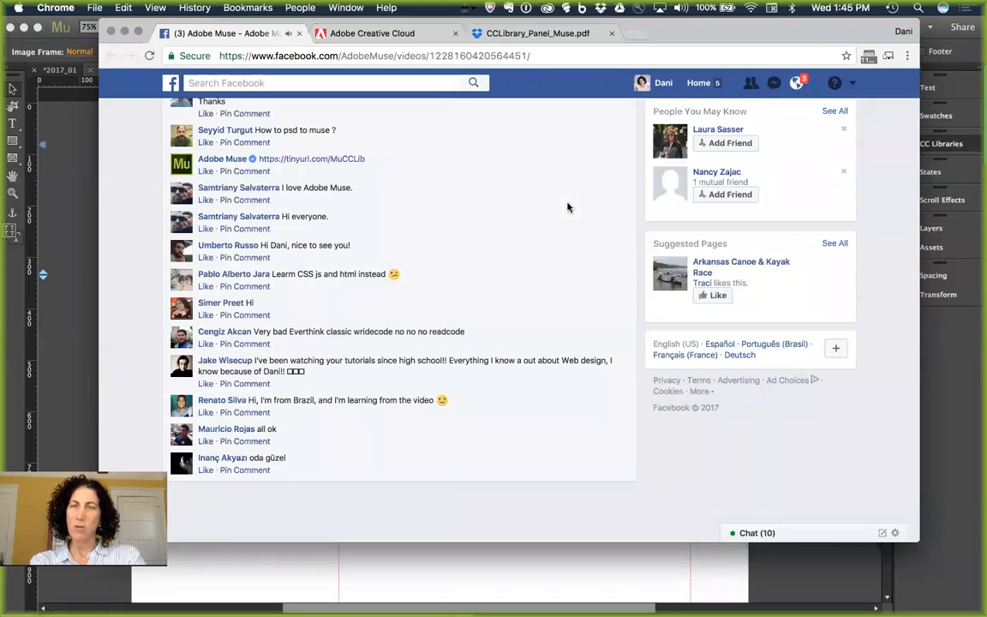
Step: Load muse.adobe.com in a new browser window
{"action": "key", "text": "super+n"}
{"action": "type", "text": "mu"}
{"action": "key", "text": "Return"}
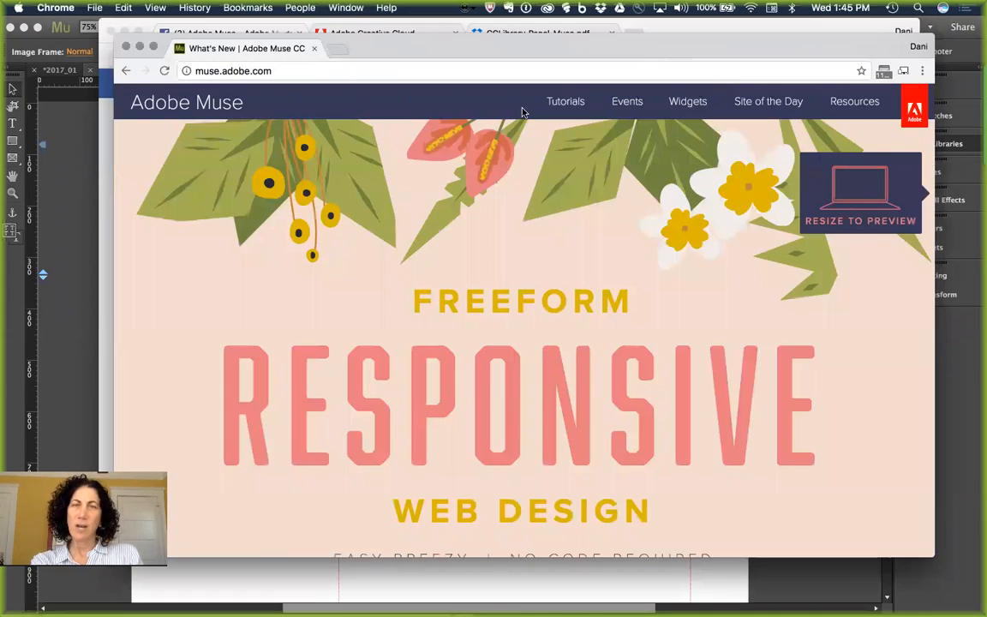
Step: Open the Adobe Muse Tutorials page from the muse.adobe.com header, returning past the ad redirect
{"action": "left_click", "coordinate": [570, 105]}
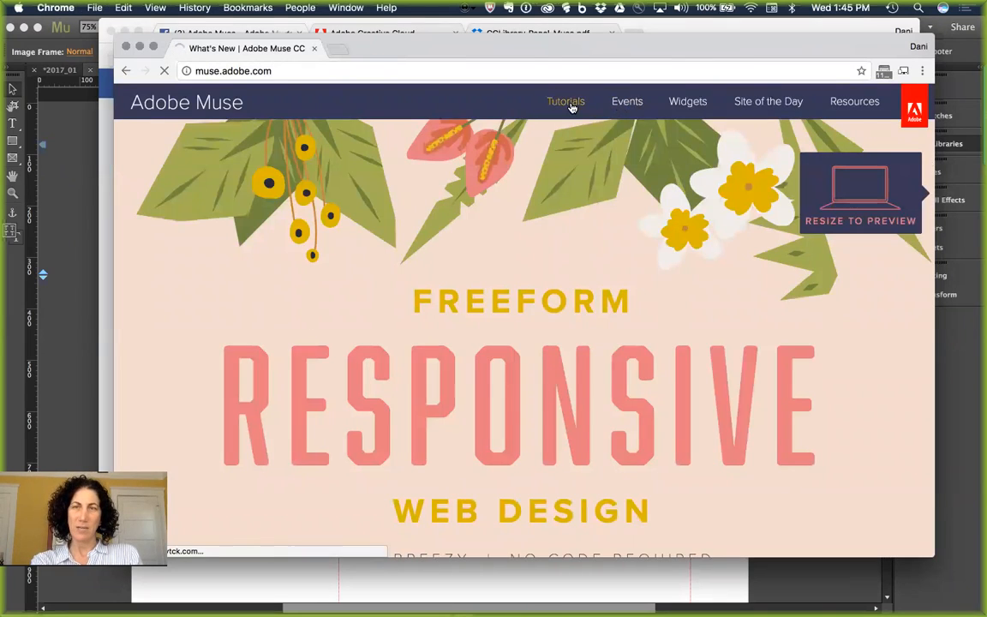
{"action": "left_click", "coordinate": [125, 72]}
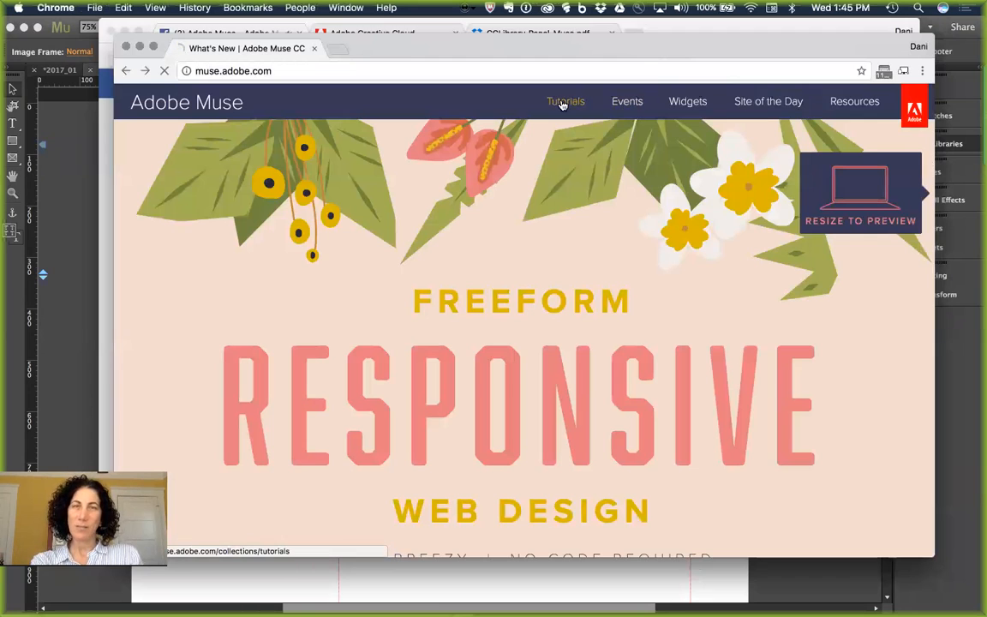
{"action": "left_click", "coordinate": [563, 104]}
Step: Scroll through the What's New feature videos and Starter Designs downloads
{"action": "scroll", "coordinate": [559, 276], "scroll_direction": "down", "scroll_amount": 5}
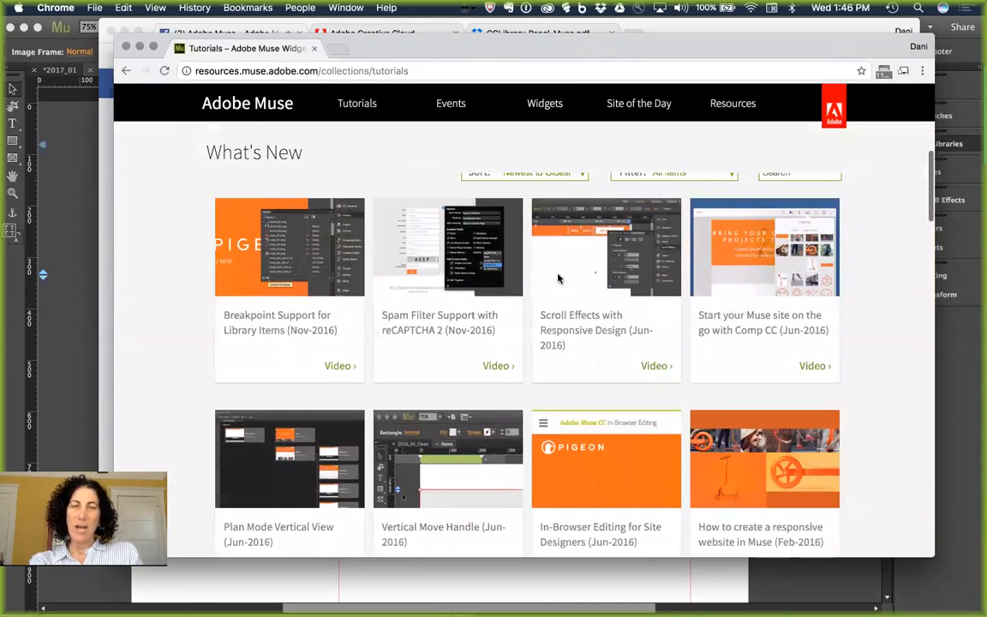
{"action": "scroll", "coordinate": [558, 278], "scroll_direction": "down", "scroll_amount": 2}
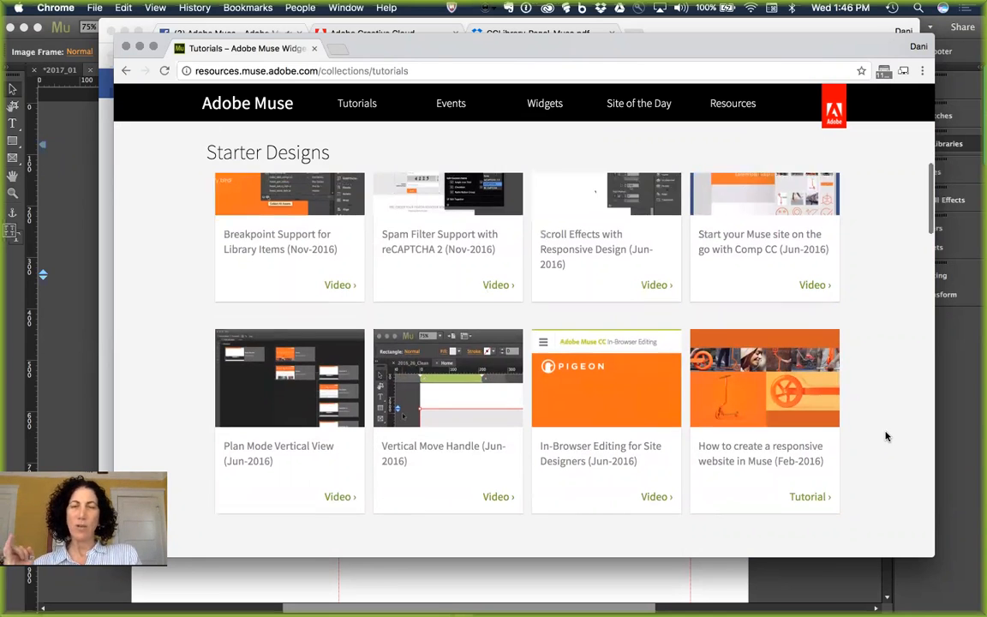
{"action": "scroll", "coordinate": [886, 436], "scroll_direction": "down", "scroll_amount": 4}
{"action": "scroll", "coordinate": [886, 436], "scroll_direction": "down", "scroll_amount": 6}
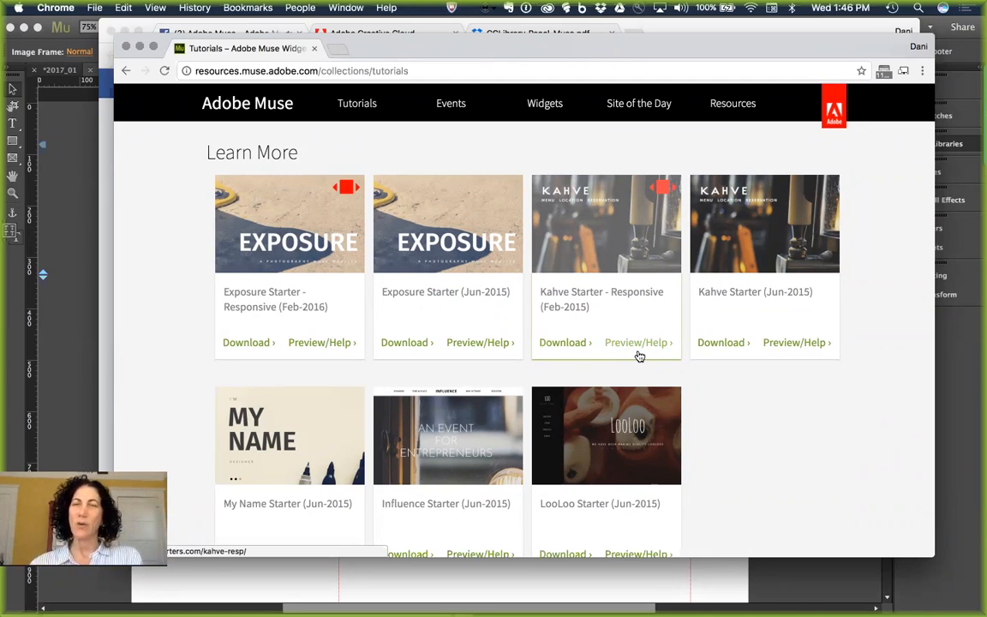
{"action": "scroll", "coordinate": [800, 415], "scroll_direction": "down", "scroll_amount": 5}
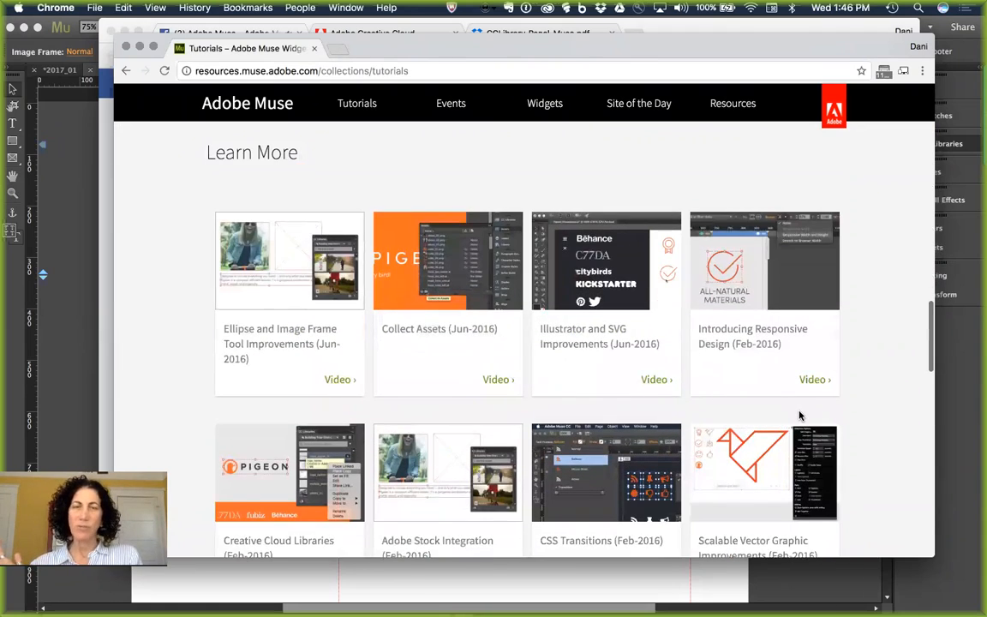
{"action": "scroll", "coordinate": [799, 415], "scroll_direction": "up", "scroll_amount": 10}
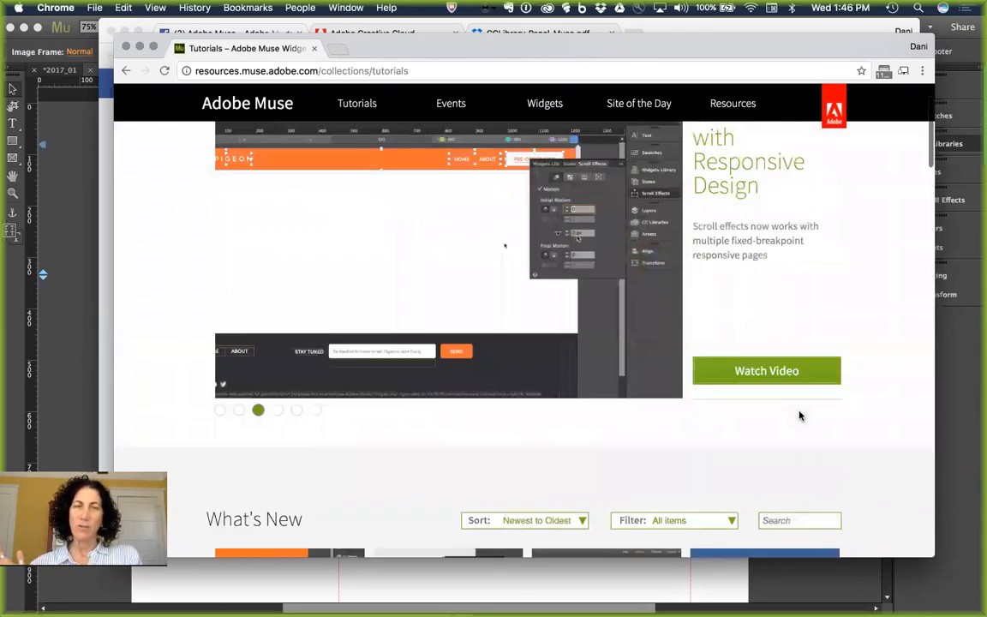
{"action": "scroll", "coordinate": [799, 416], "scroll_direction": "down", "scroll_amount": 5}
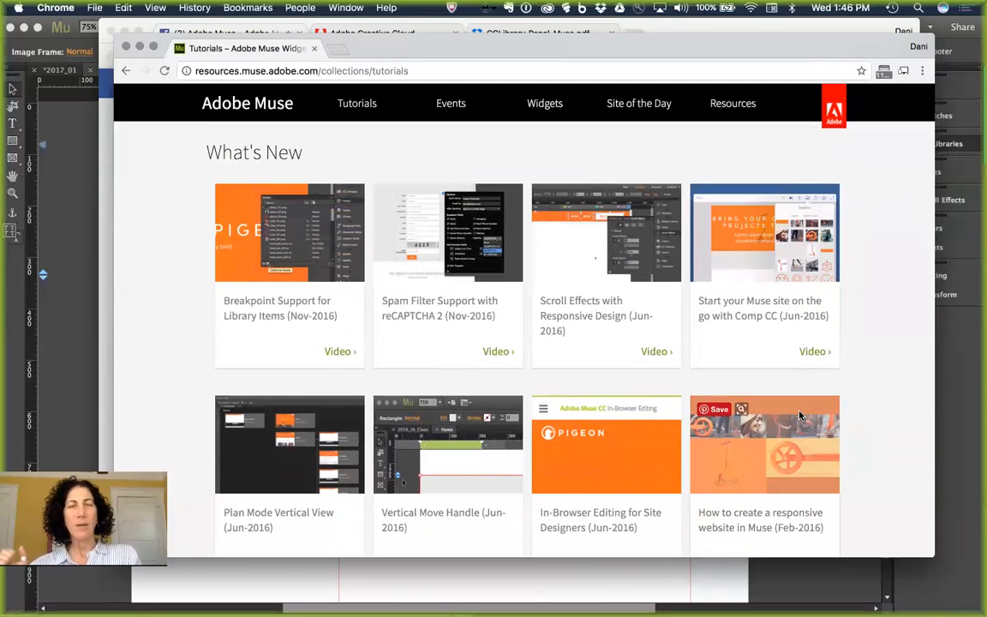
{"action": "scroll", "coordinate": [800, 416], "scroll_direction": "down", "scroll_amount": 2}
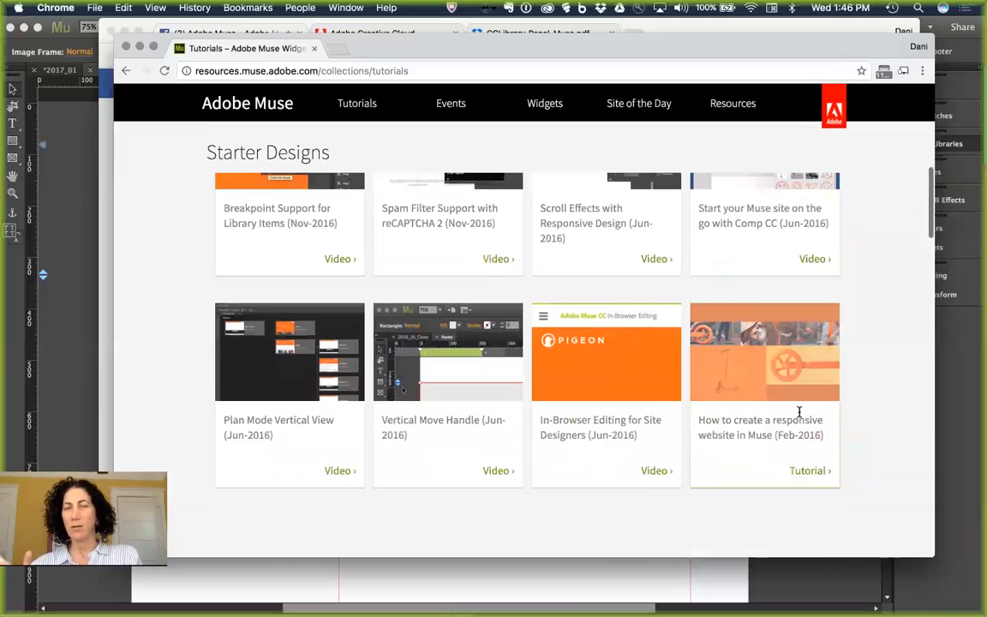